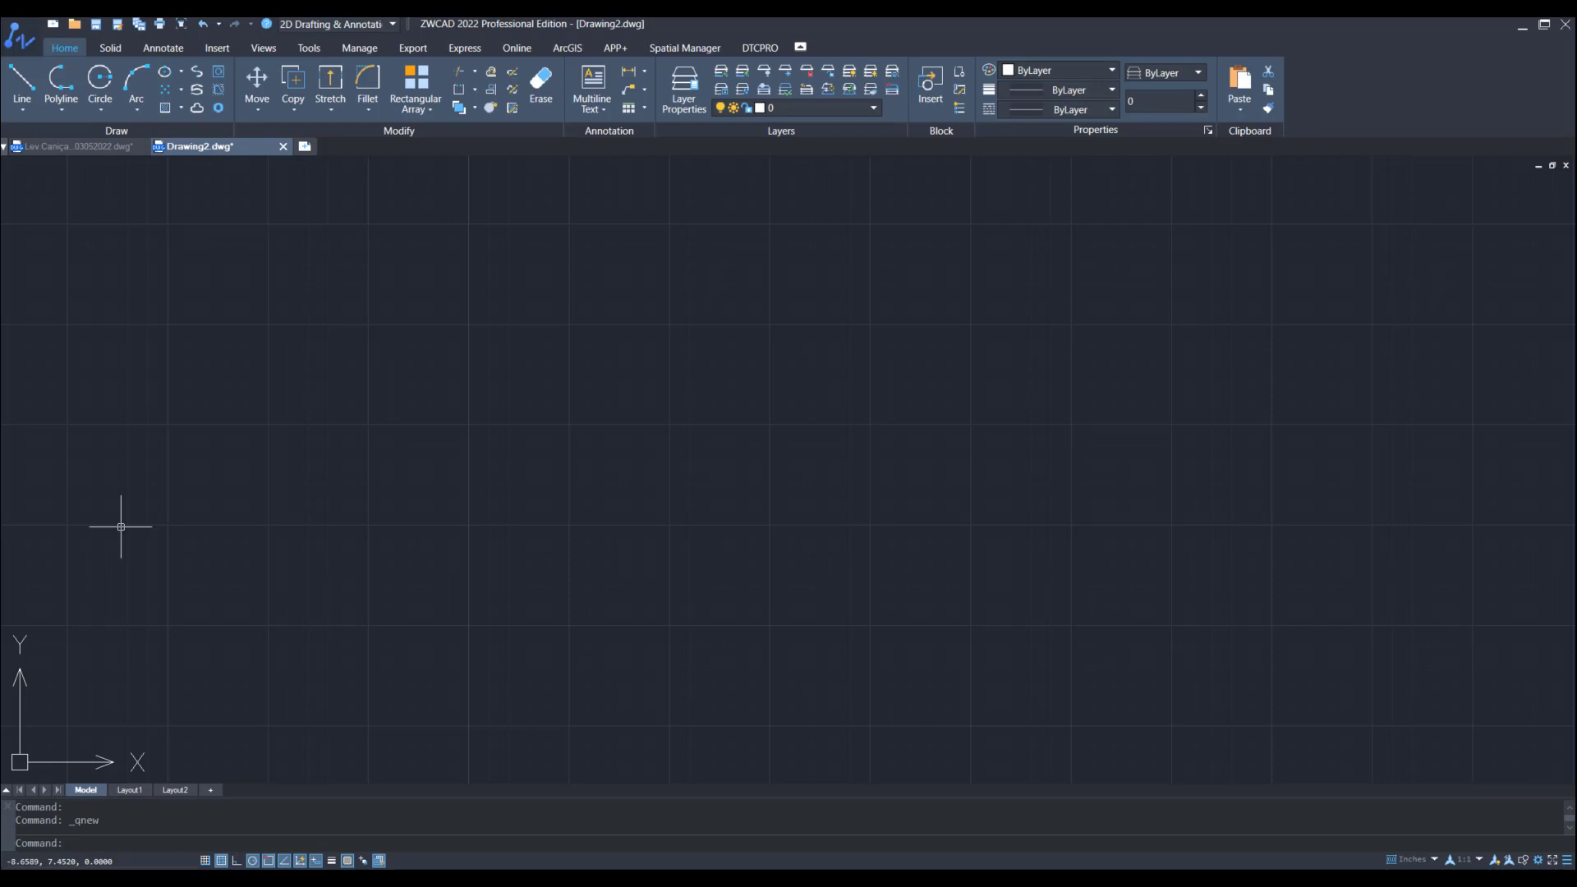
# Step: Open the Layer Properties Manager and reposition it over the drawing area
pyautogui.write('A')
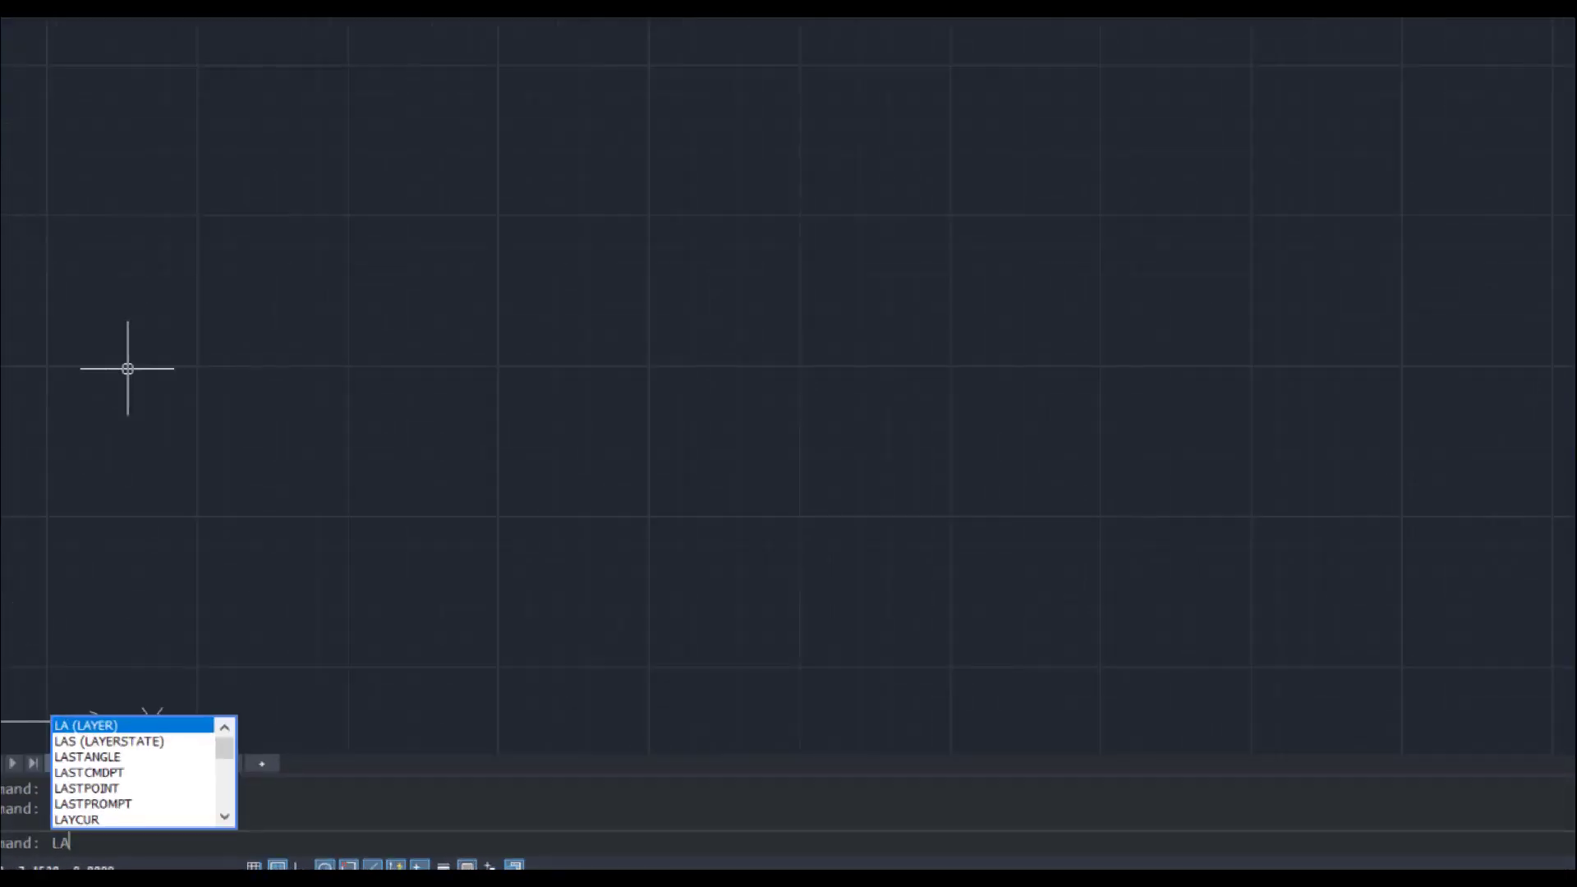
pyautogui.press('Return')
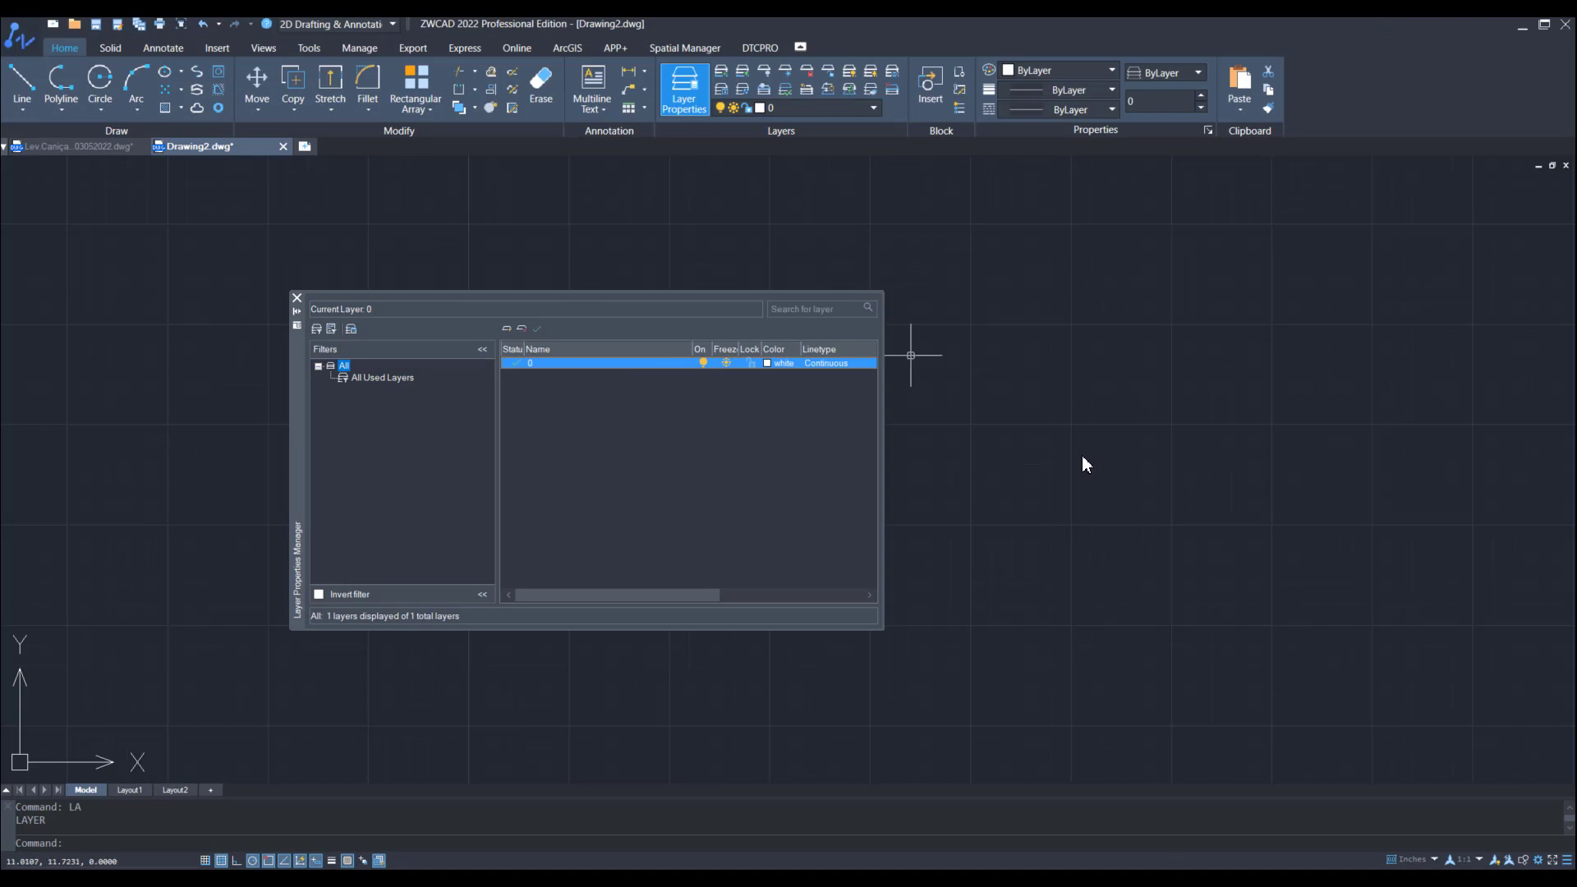
pyautogui.moveTo(758, 456); pyautogui.dragTo(713, 353)
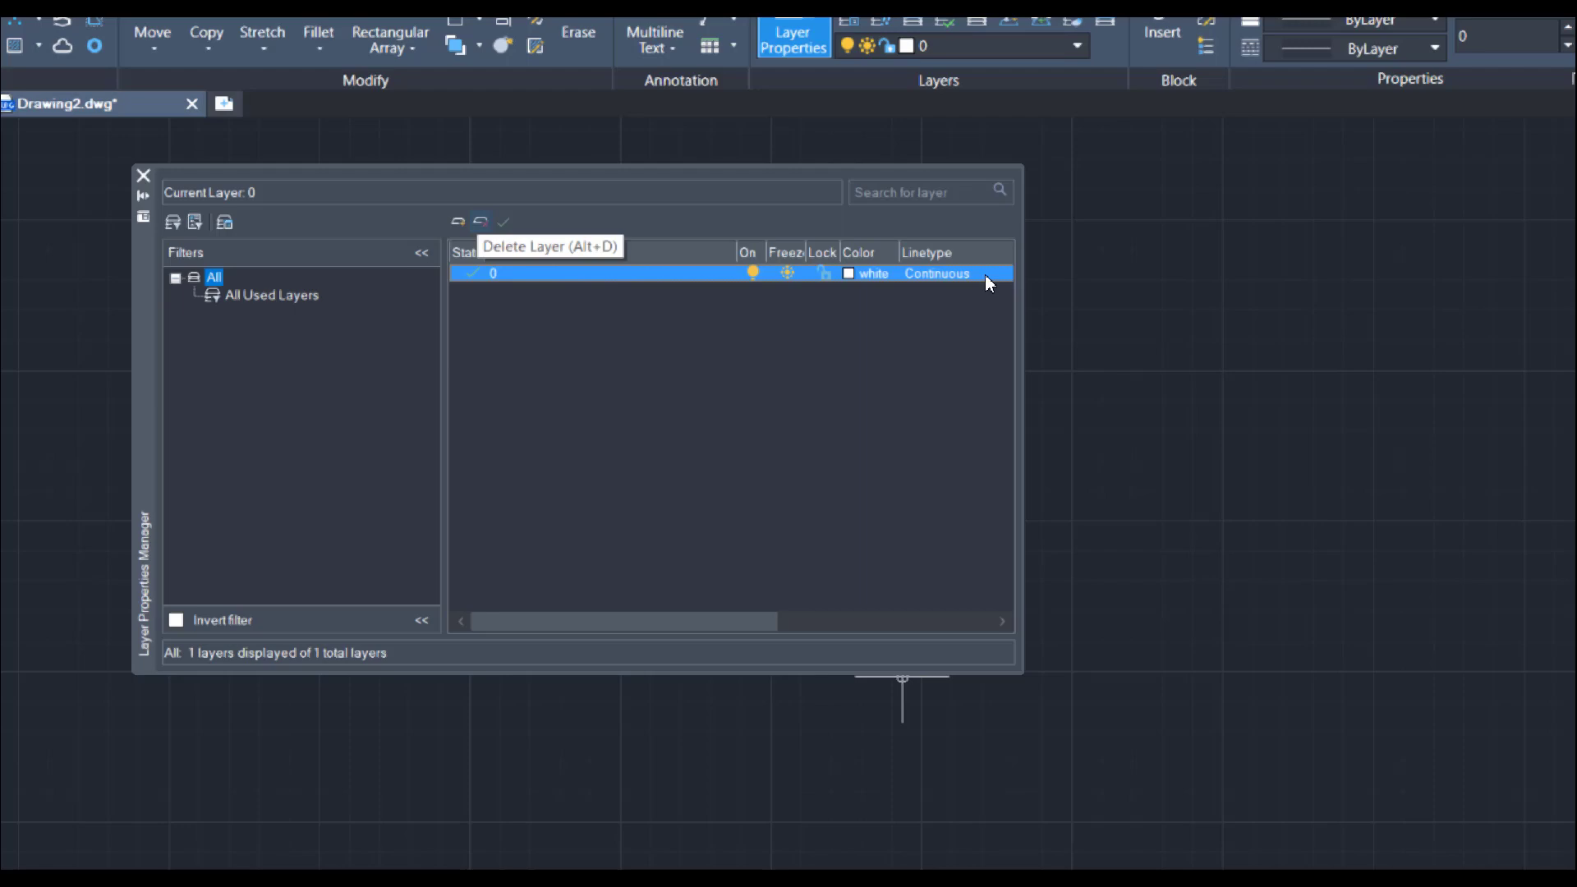
# Step: Try to delete layer 0 from the layer list
pyautogui.hotkey('alt', 'd')
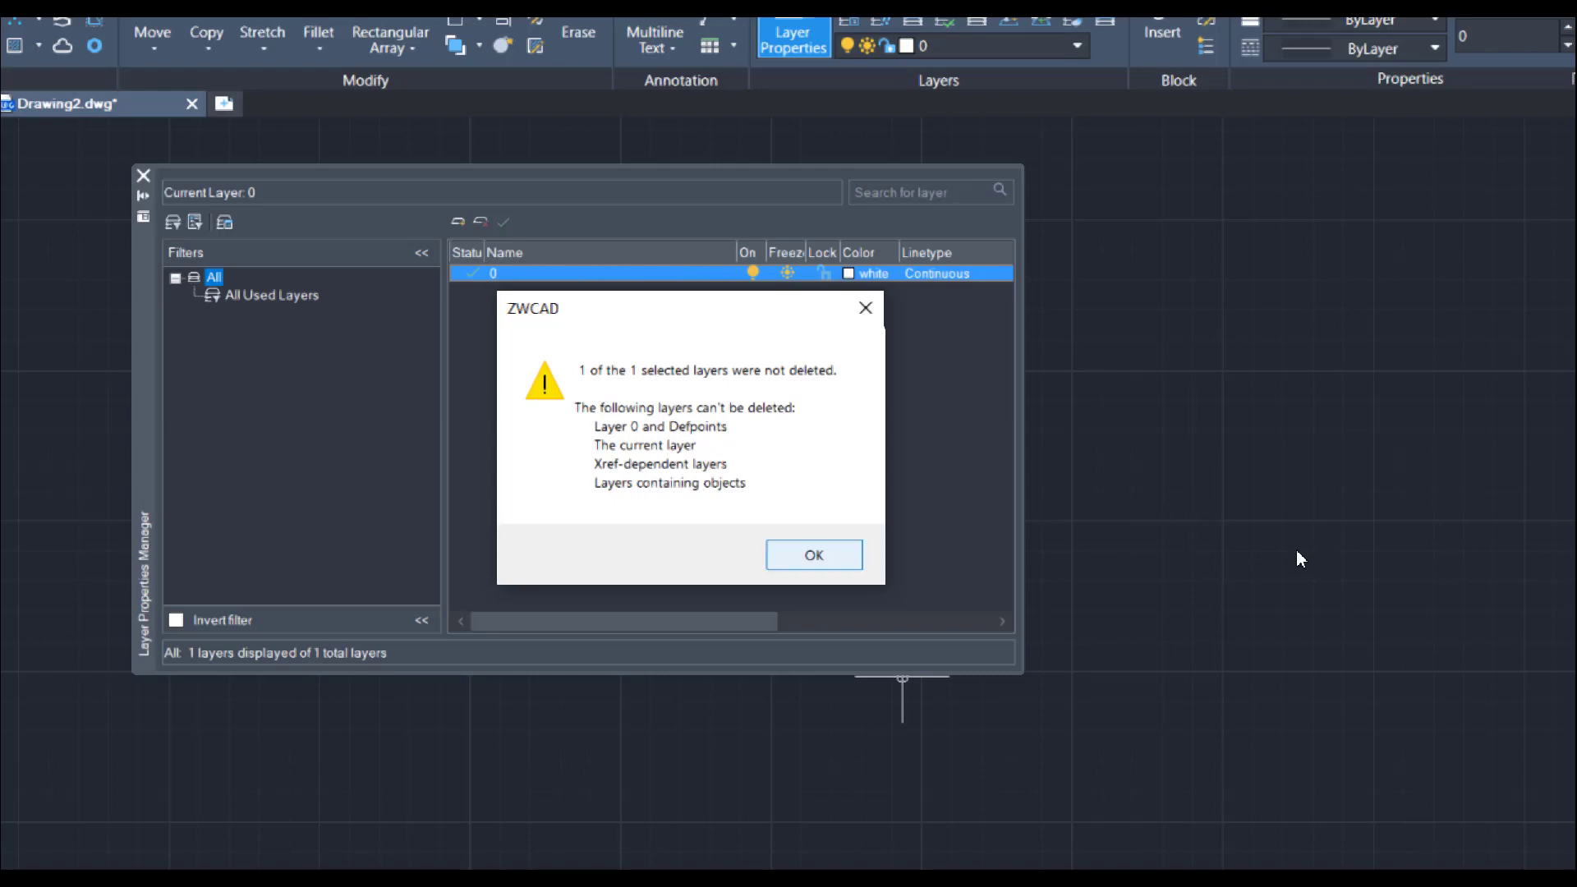
pyautogui.press('Return')
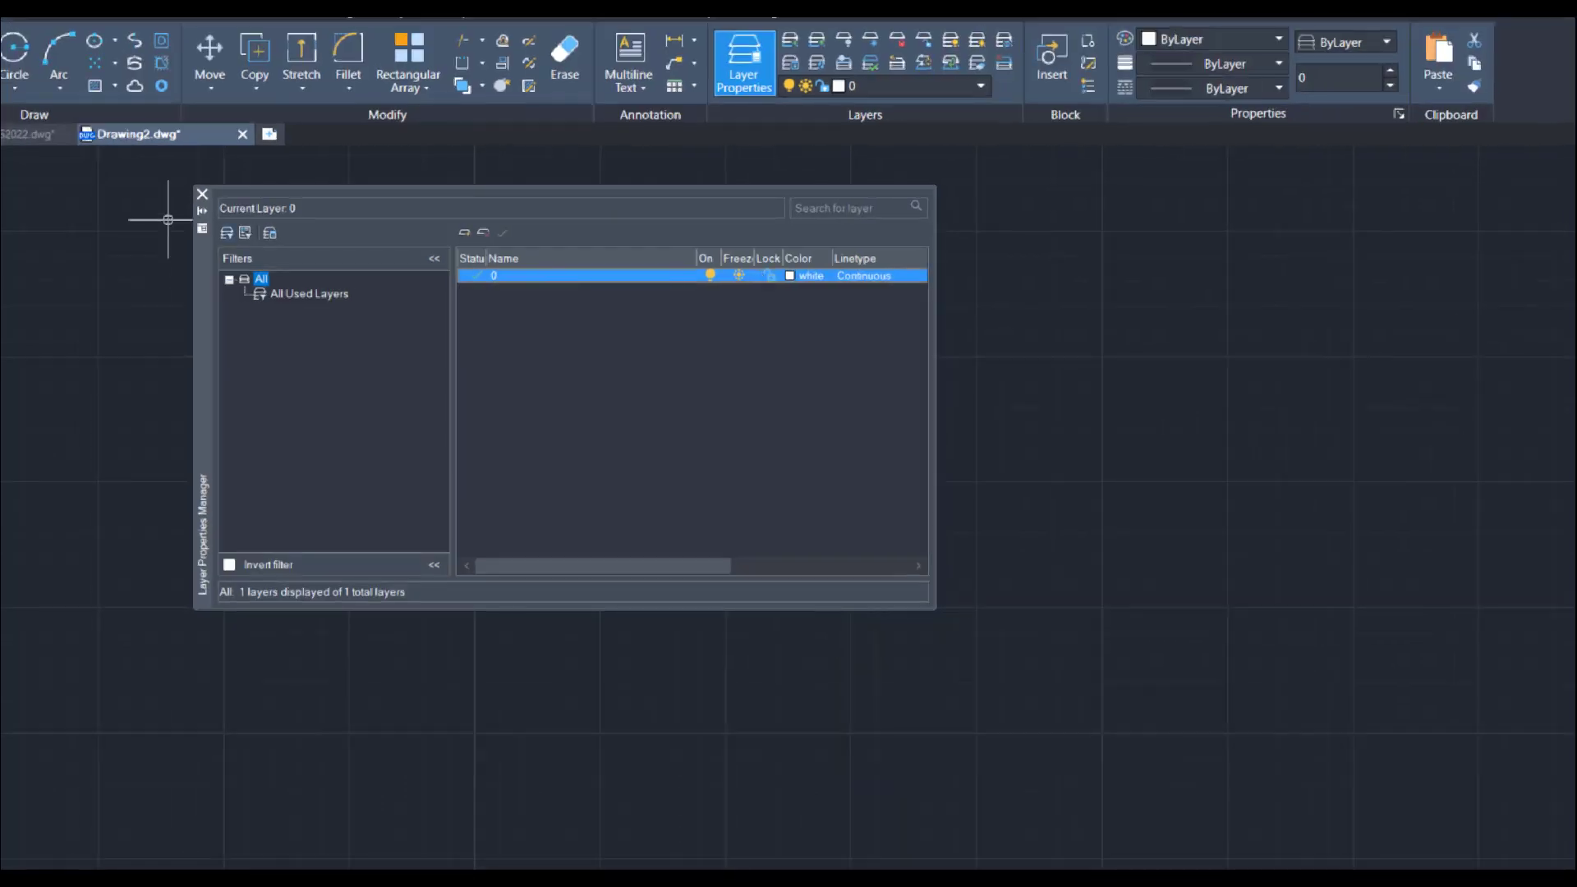
pyautogui.moveTo(710, 363); pyautogui.dragTo(712, 431)
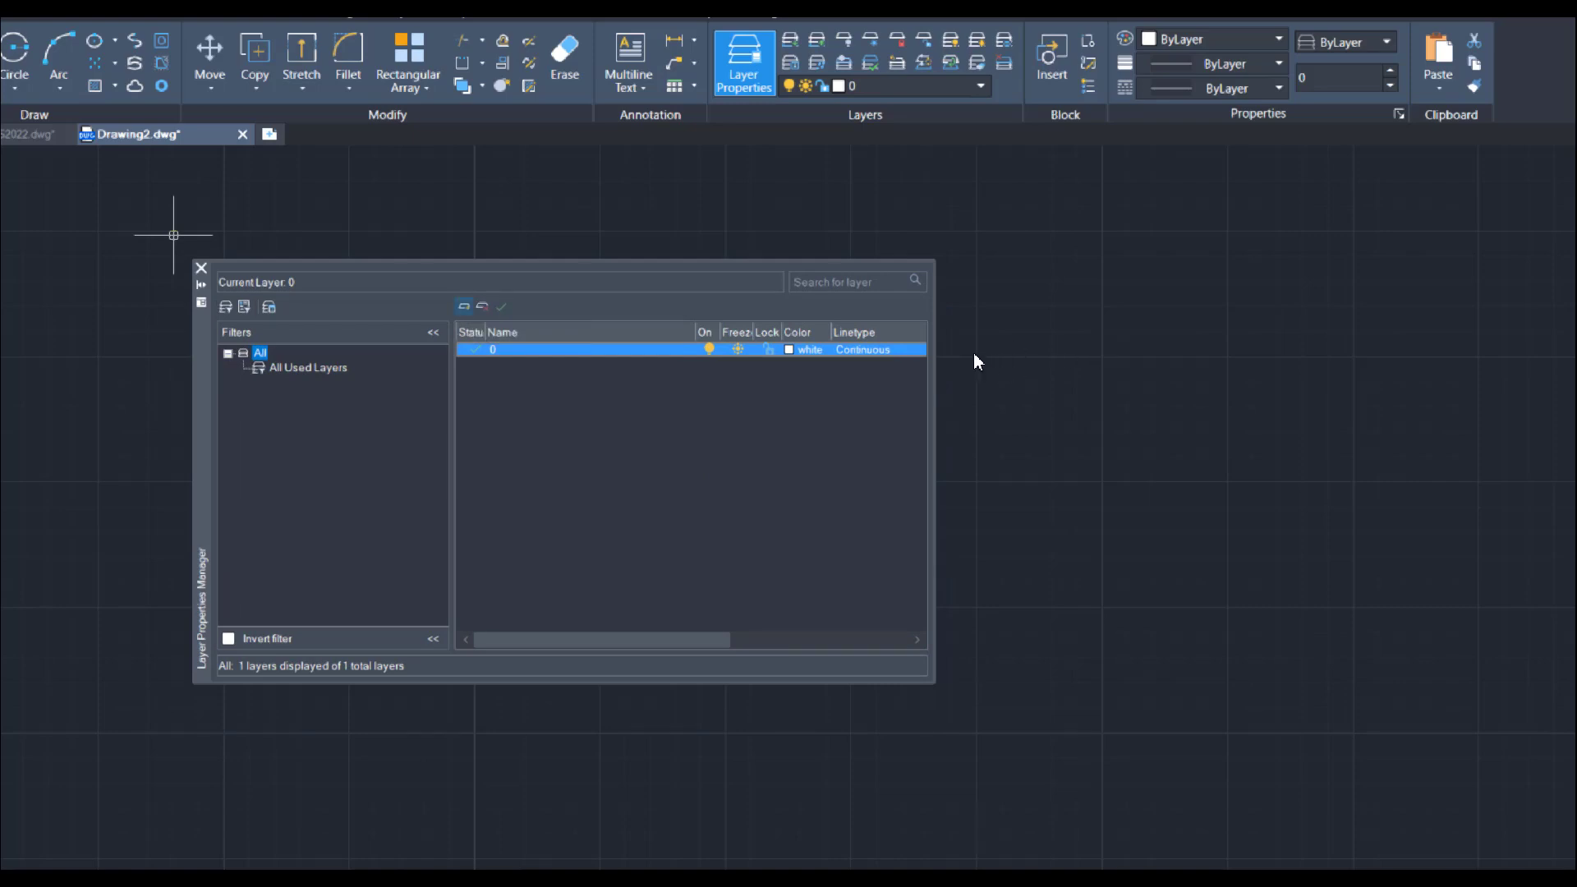
# Step: Create a new layer named ROSTO and set its colour to yellow
pyautogui.hotkey('alt', 'n')
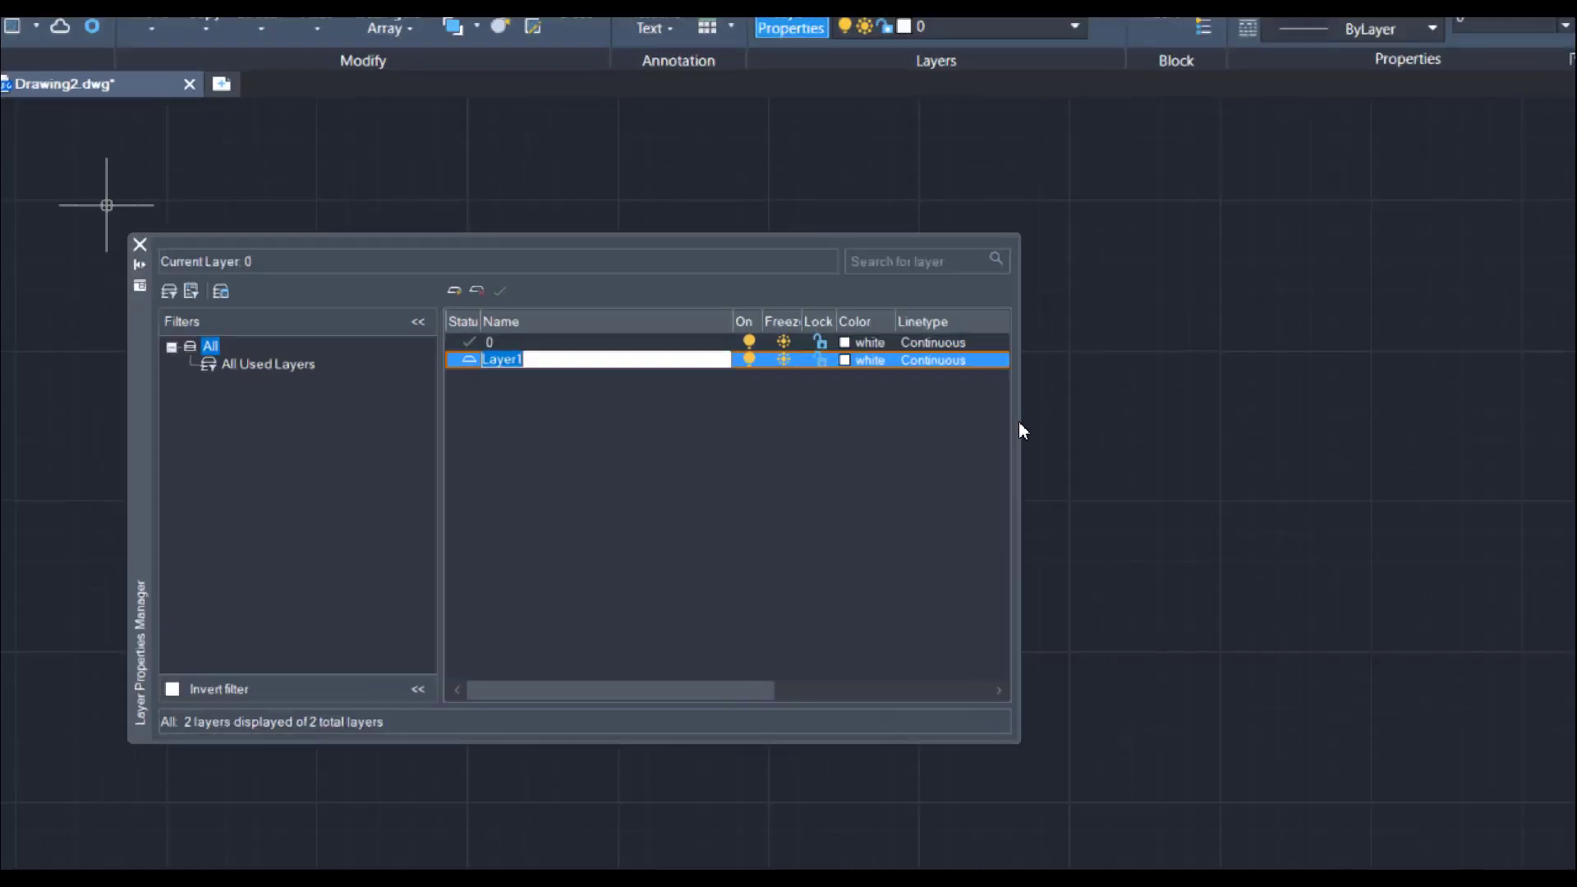
pyautogui.write('ROSTO')
pyautogui.click(869, 360)
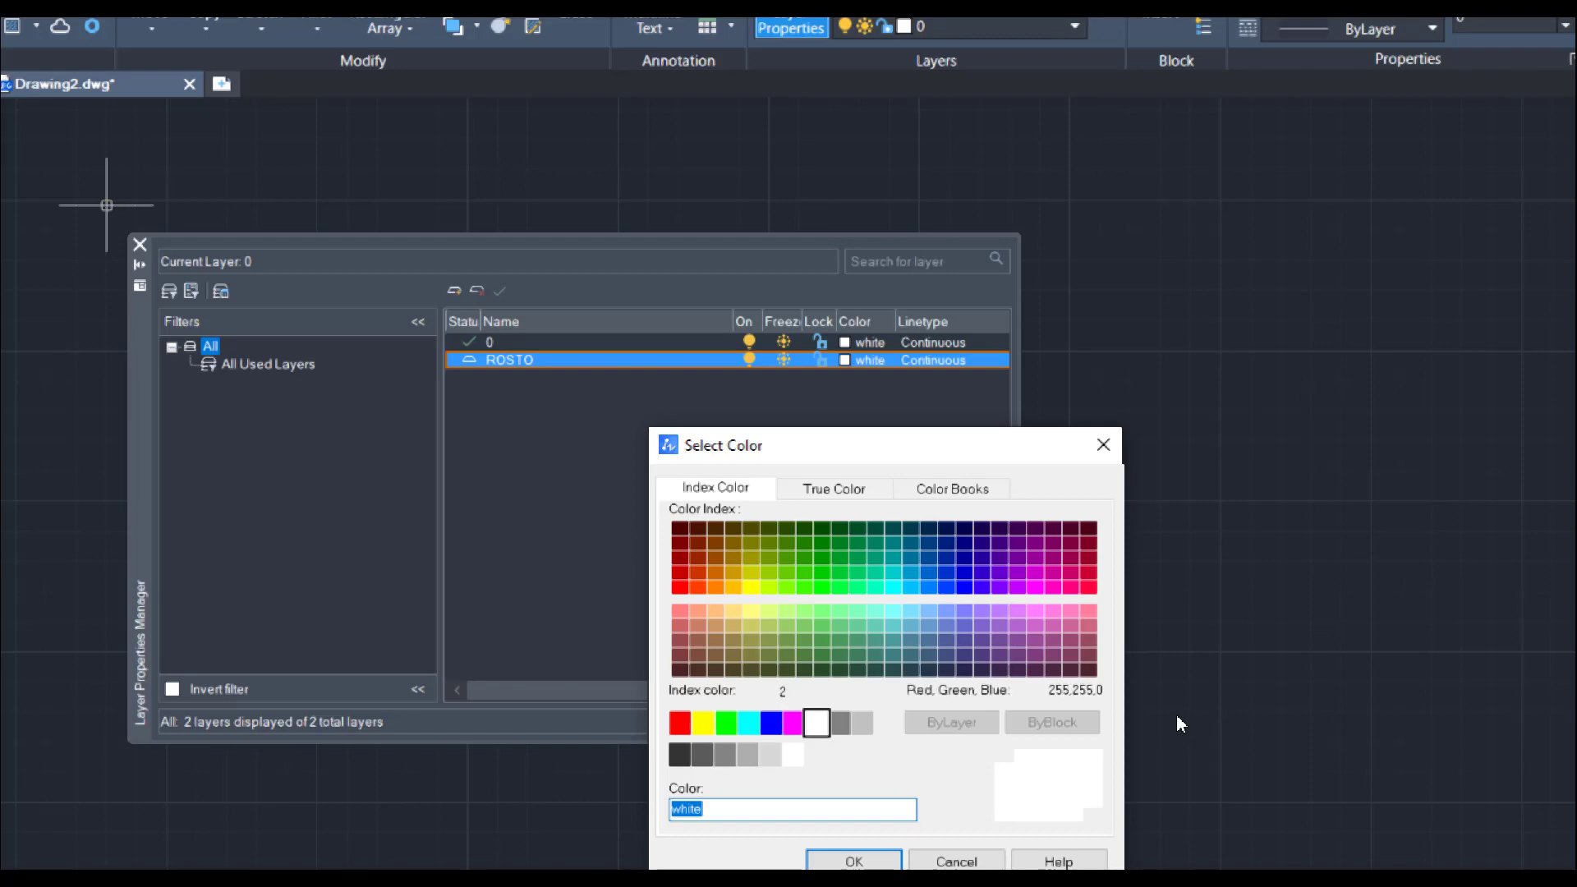
pyautogui.click(704, 723)
pyautogui.press('Return')
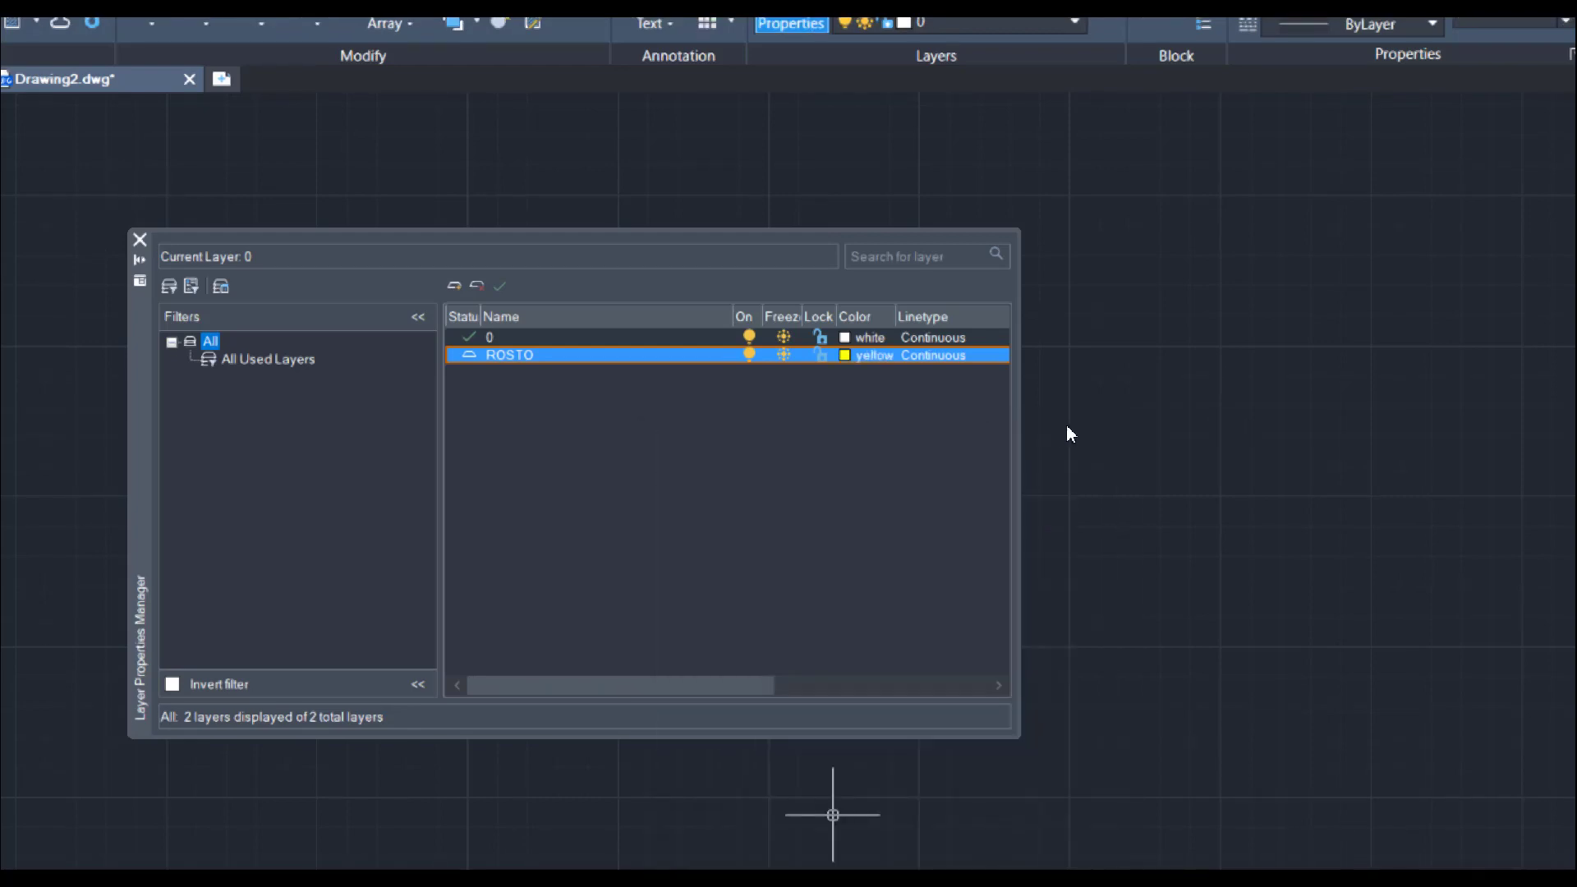
# Step: Create a layer named BOCA with colour cyan and another cyan layer named OLHOS
pyautogui.hotkey('alt', 'n')
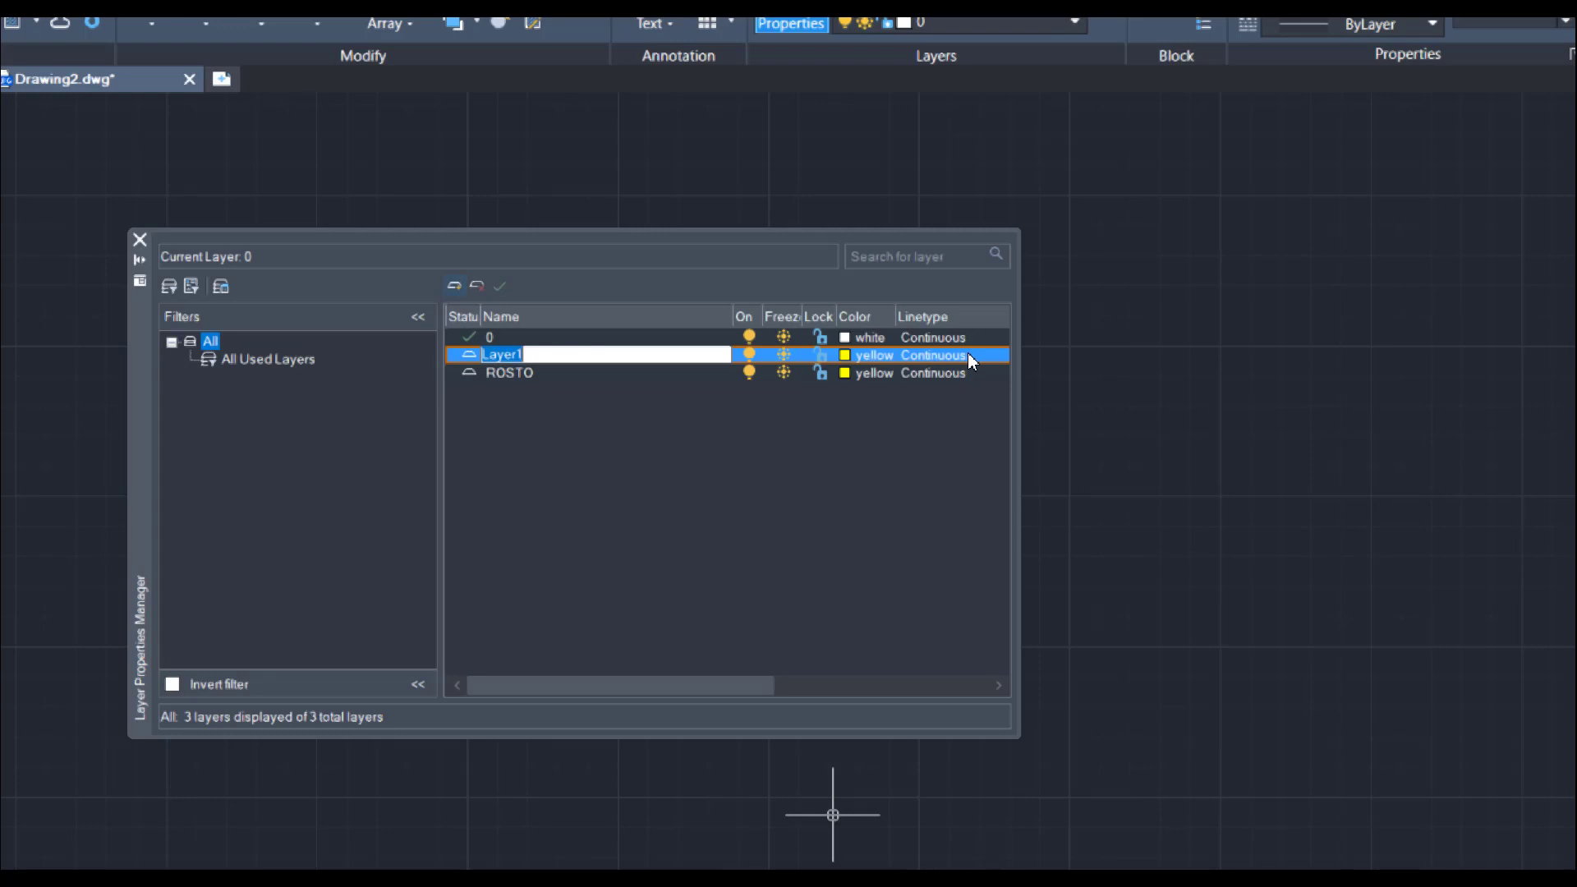
pyautogui.write('BOCA')
pyautogui.press('Return')
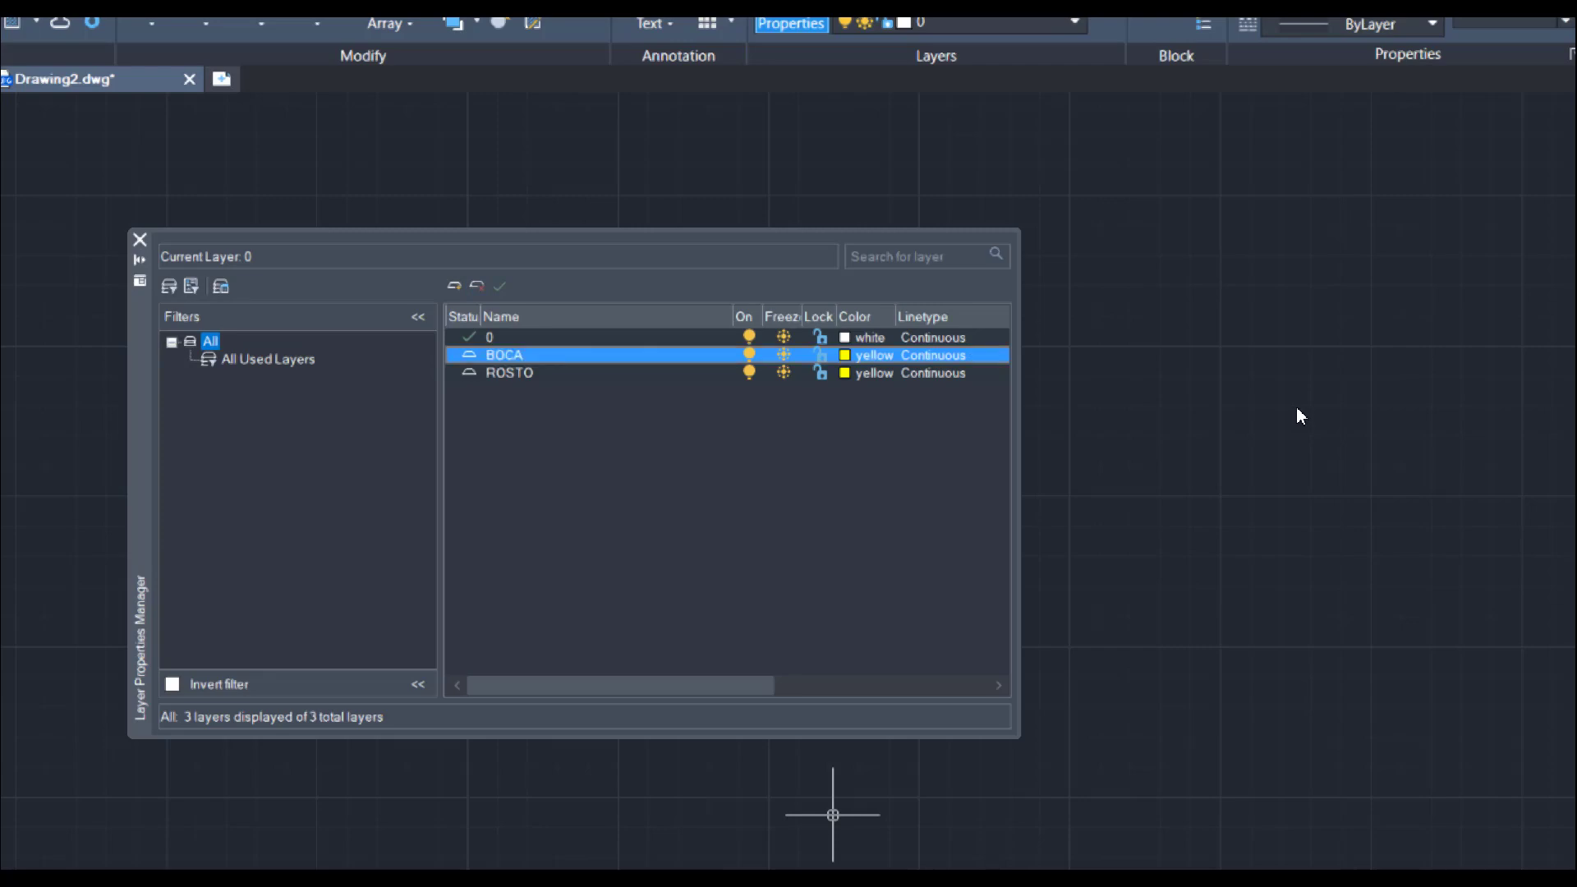
pyautogui.click(845, 355)
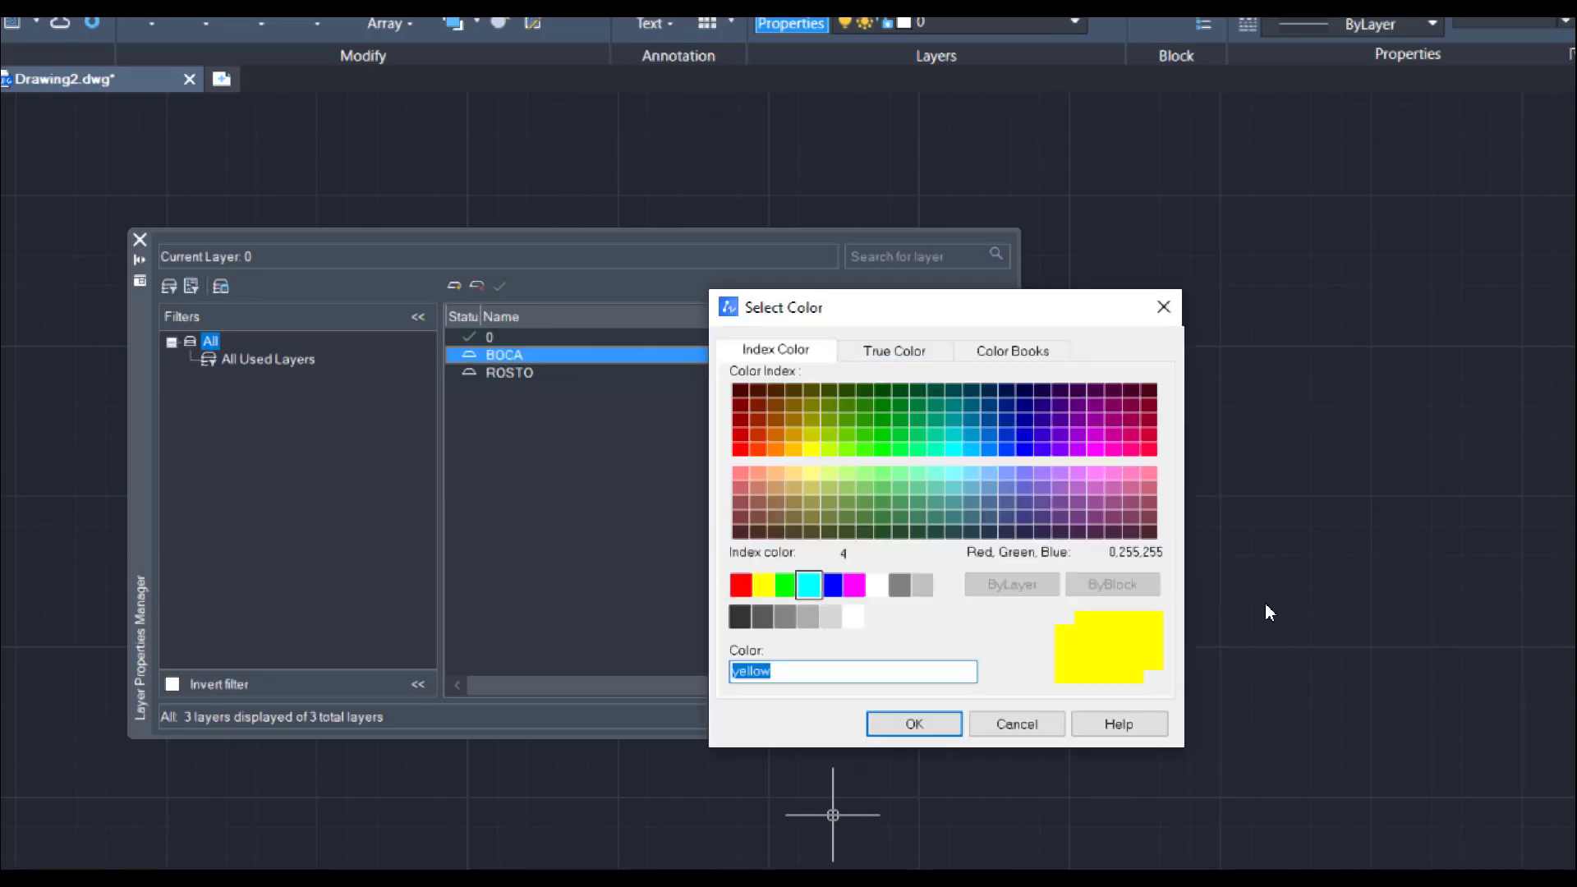
pyautogui.click(809, 585)
pyautogui.click(914, 725)
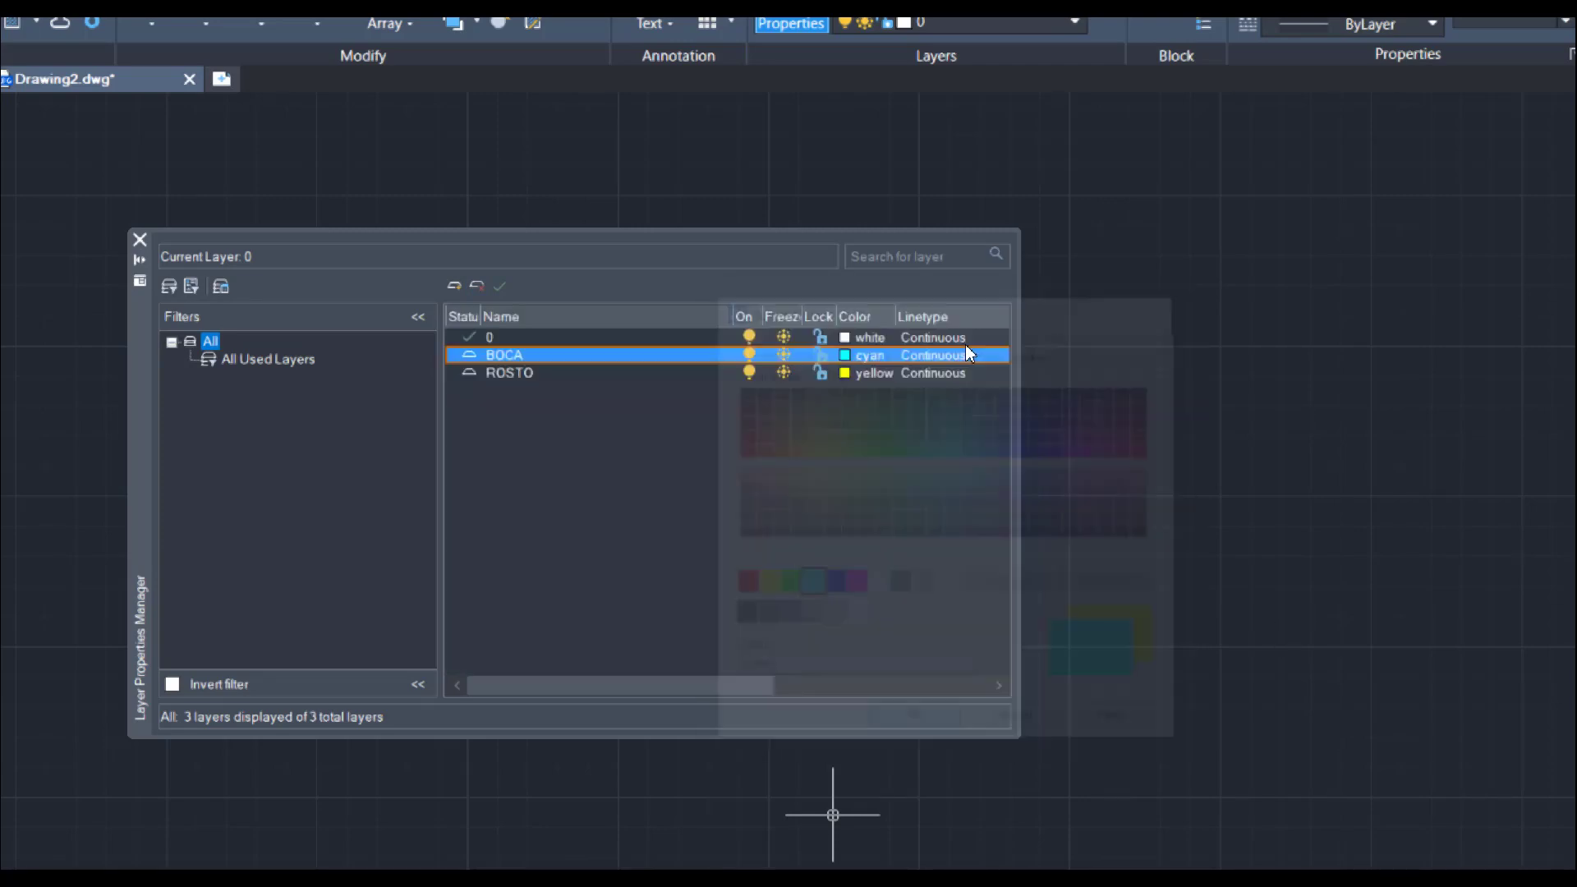
pyautogui.hotkey('alt', 'n')
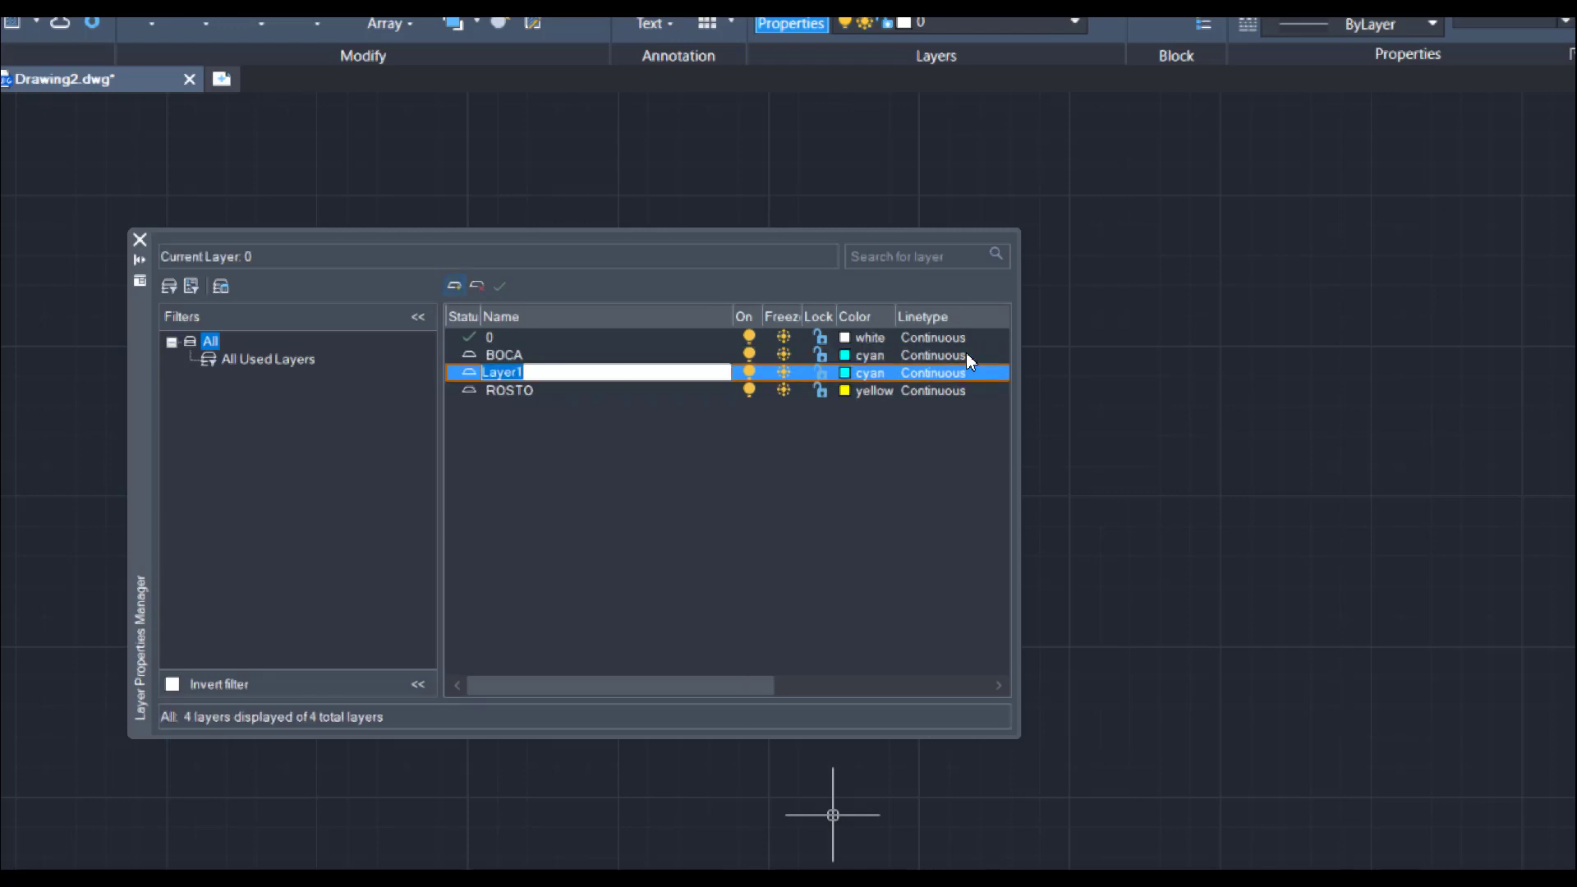
pyautogui.write('OLHOS')
# Step: Create a new layer named NARIZ and set its colour to red
pyautogui.hotkey('alt', 'n')
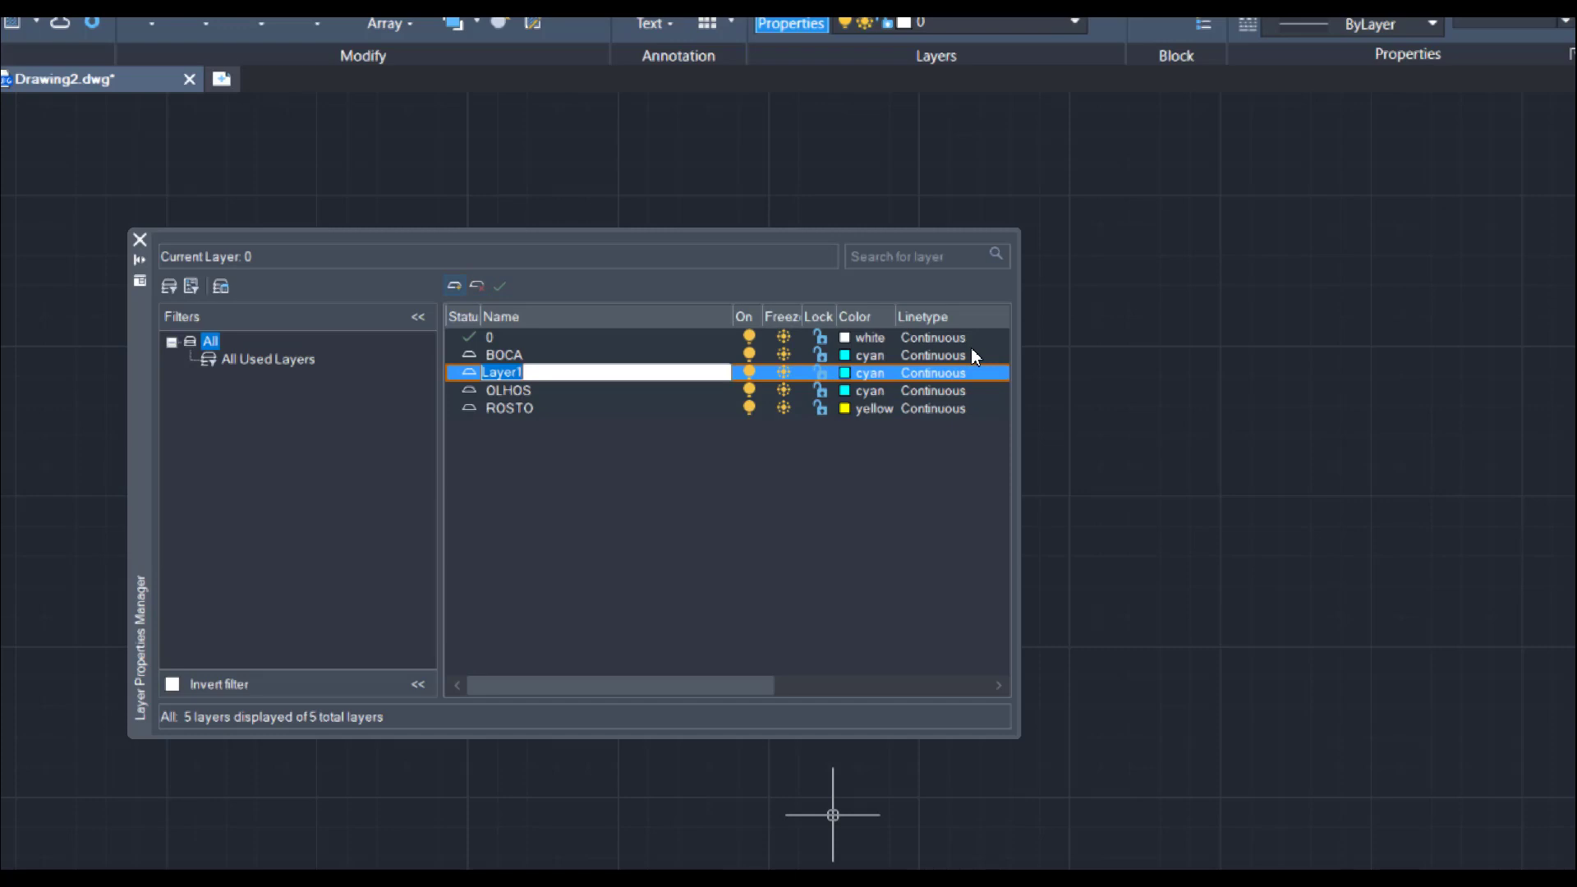
pyautogui.write('NARIZ')
pyautogui.press('Return')
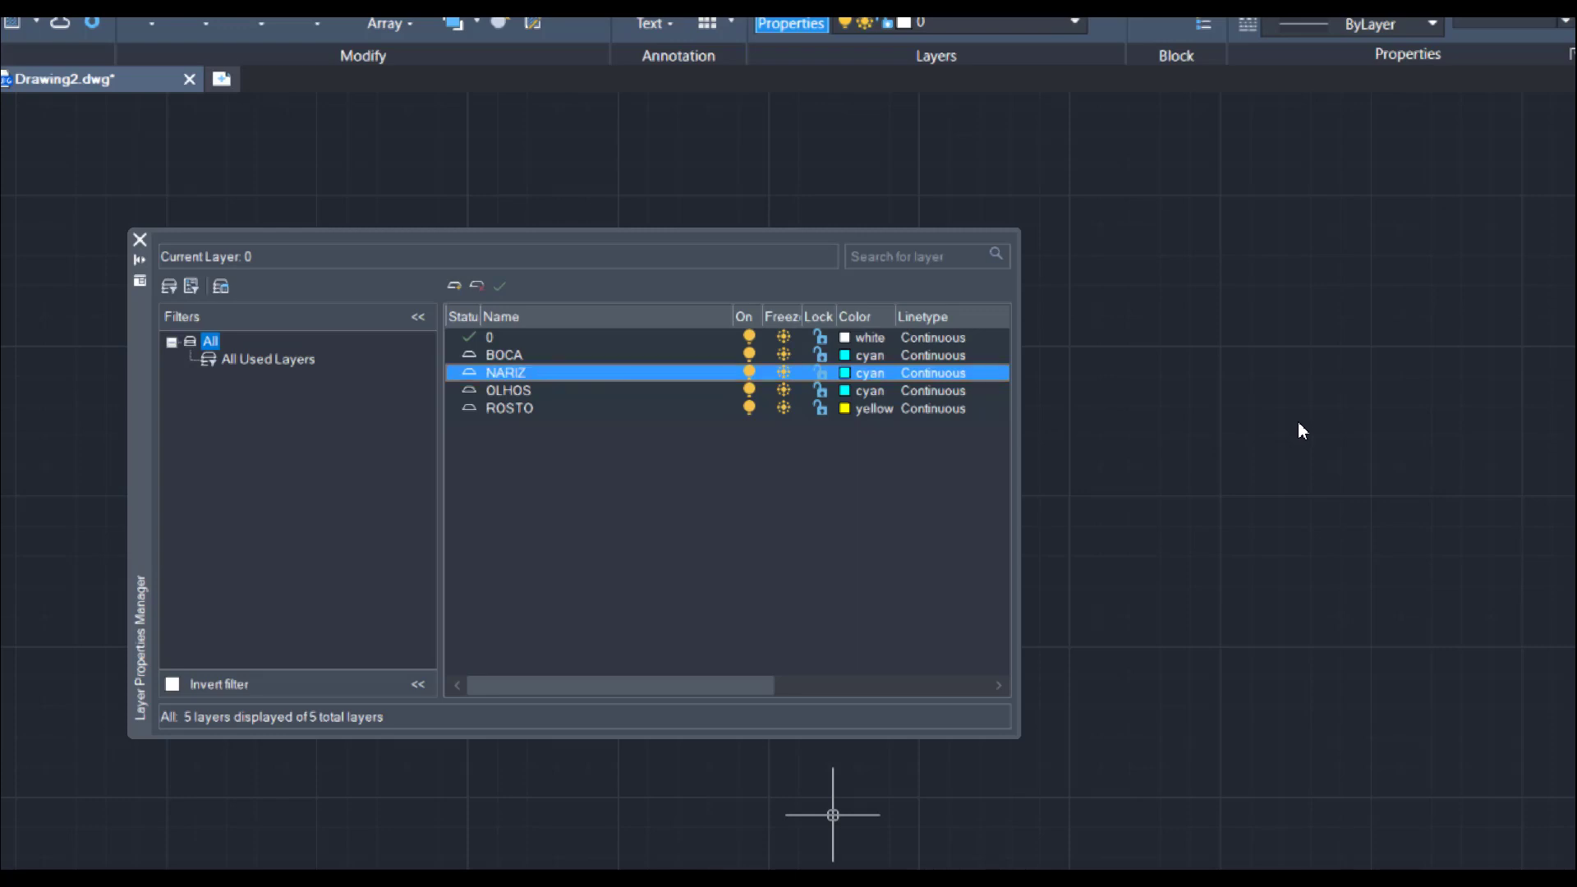
pyautogui.click(854, 373)
pyautogui.click(741, 585)
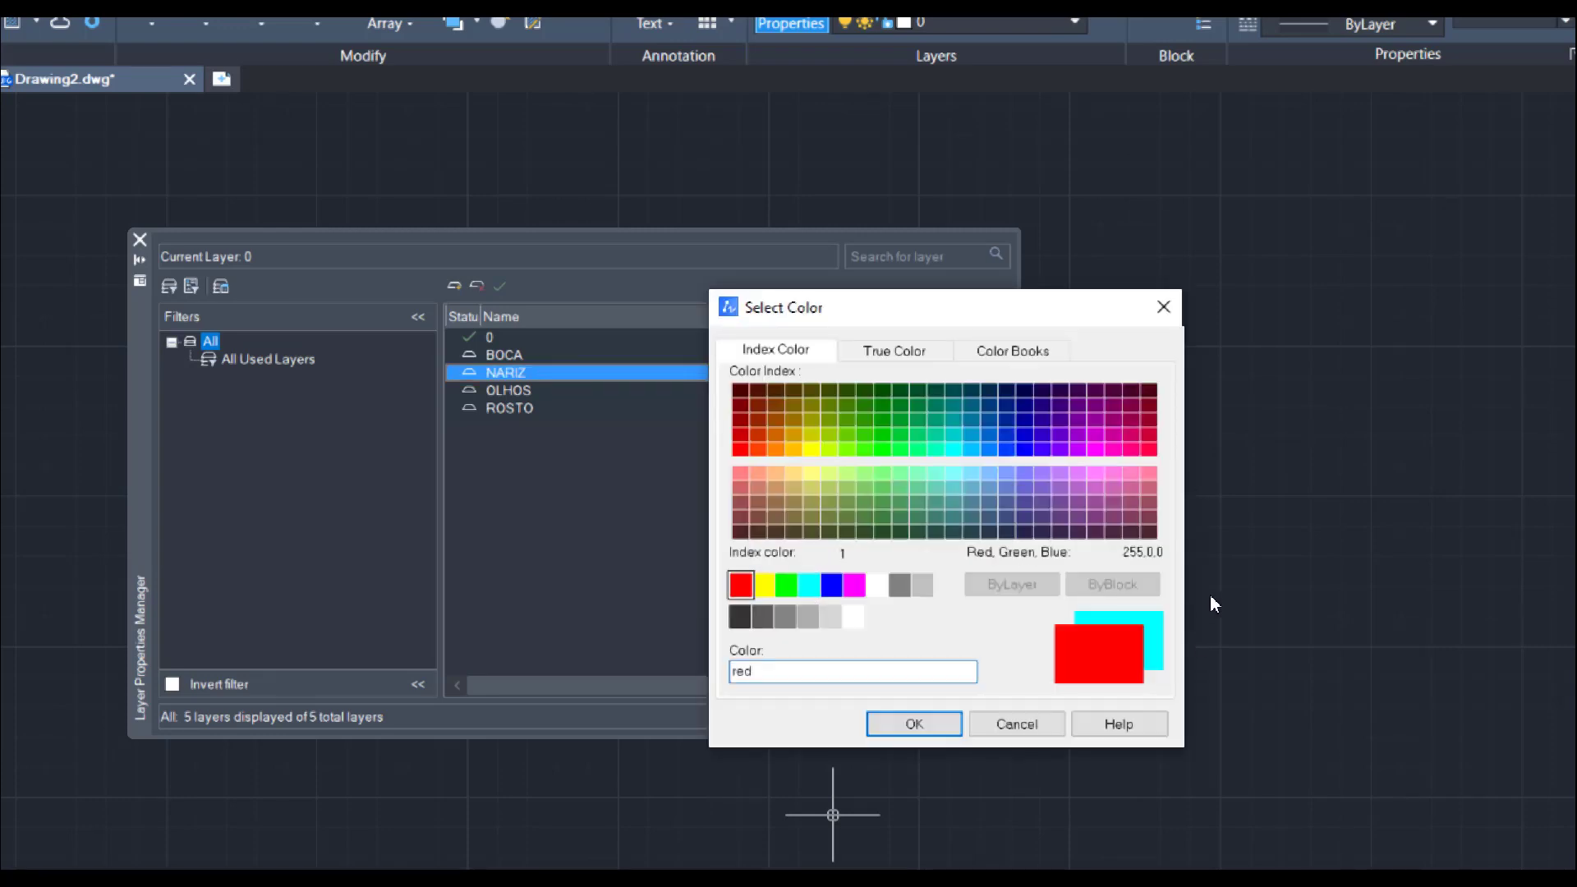
pyautogui.press('Return')
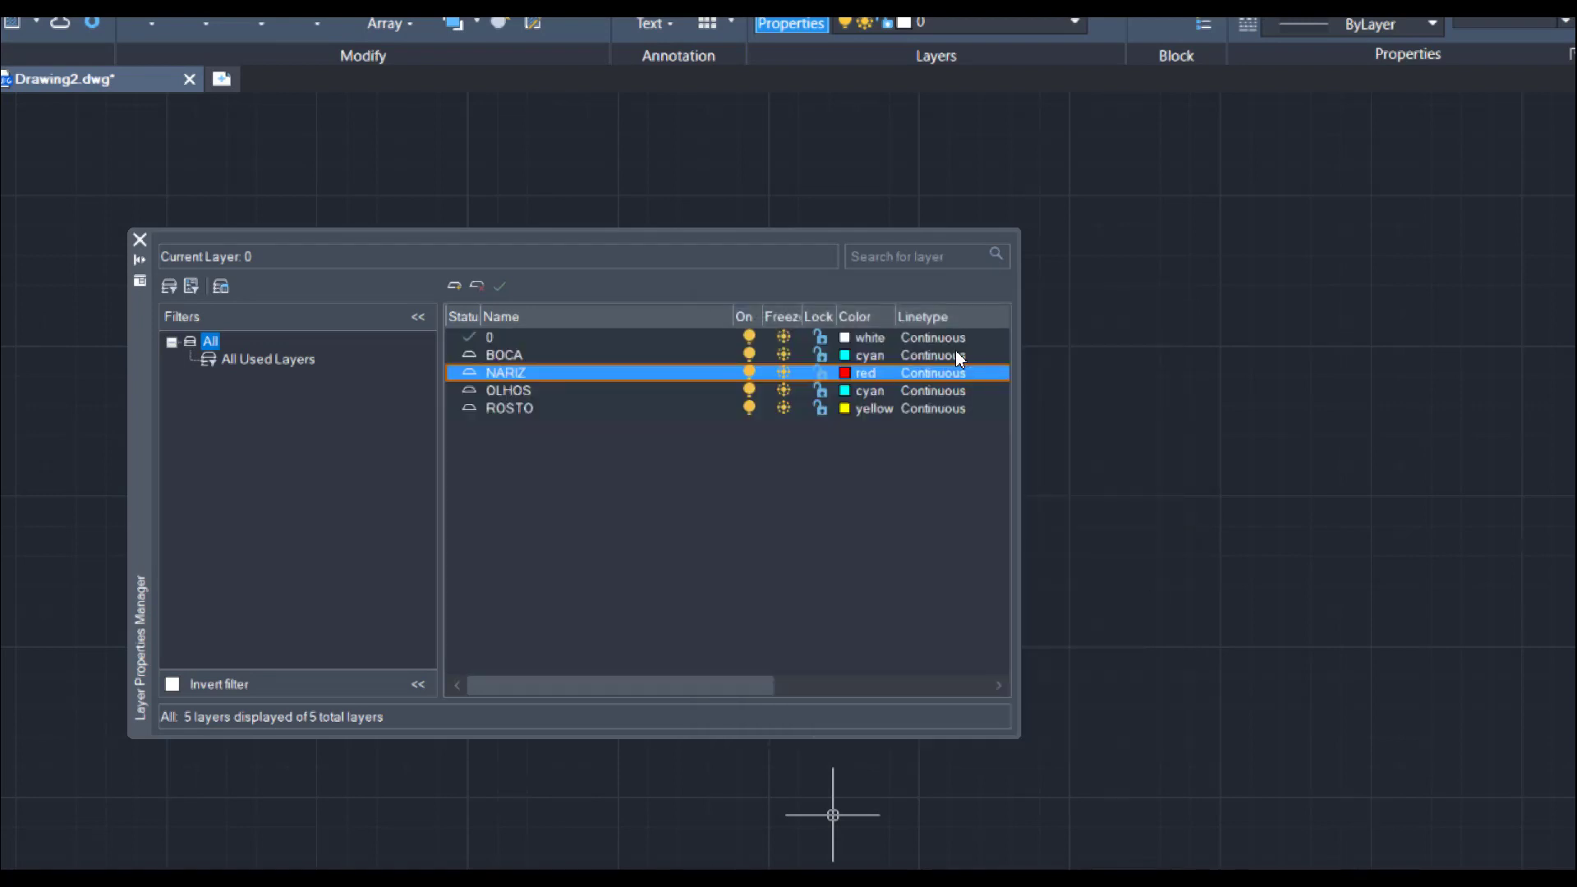
# Step: Create a new layer named ORELHAS and set its colour to green
pyautogui.hotkey('alt', 'n')
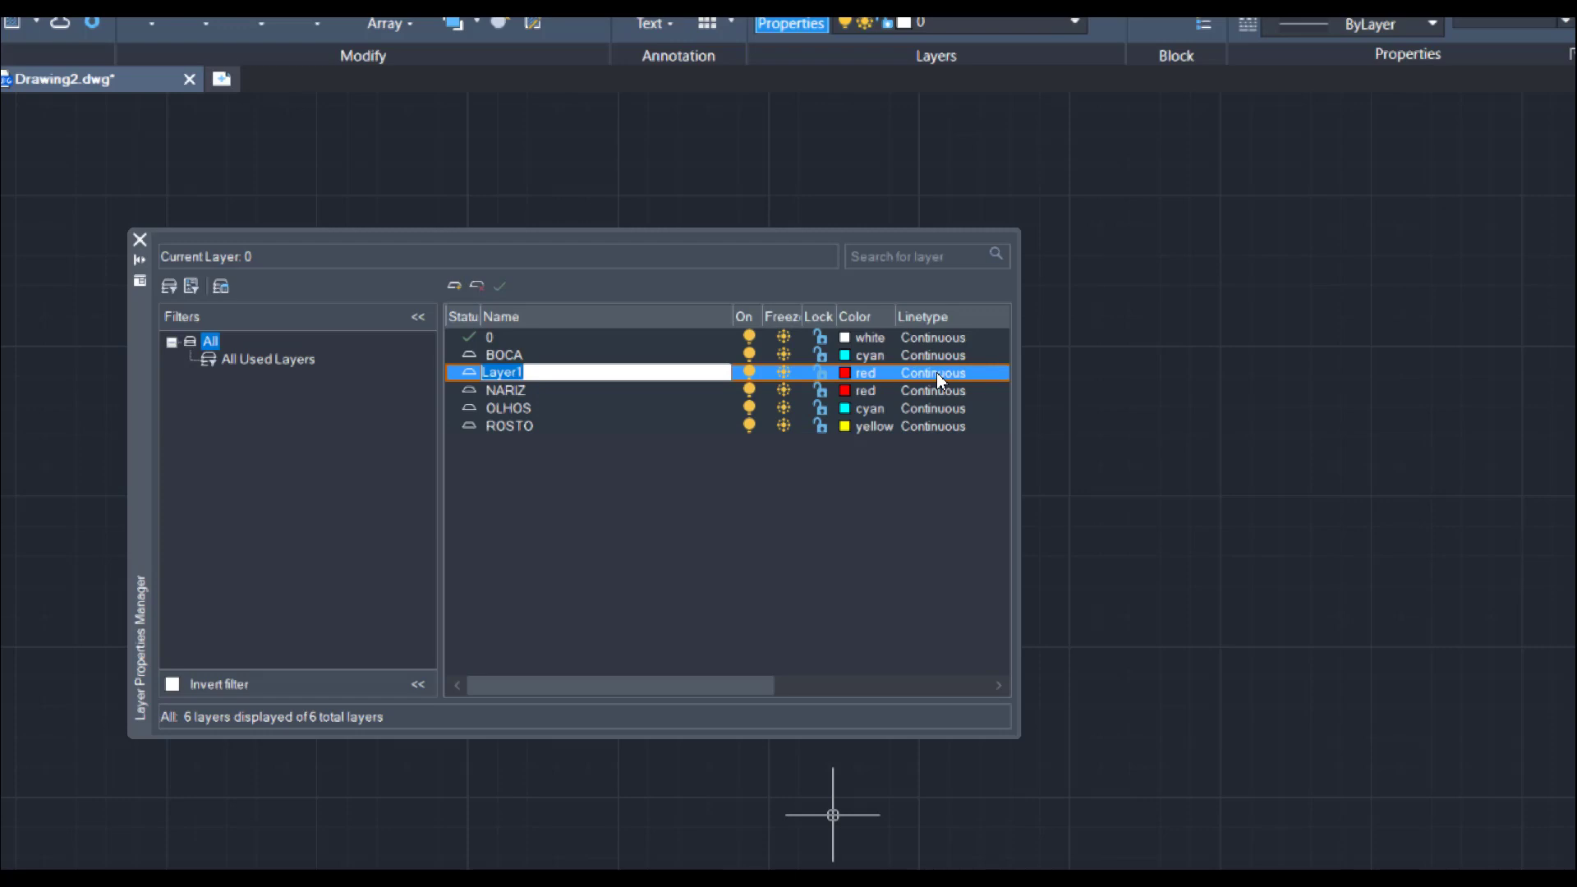
pyautogui.write('ORELHAS')
pyautogui.press('Return')
pyautogui.click(847, 373)
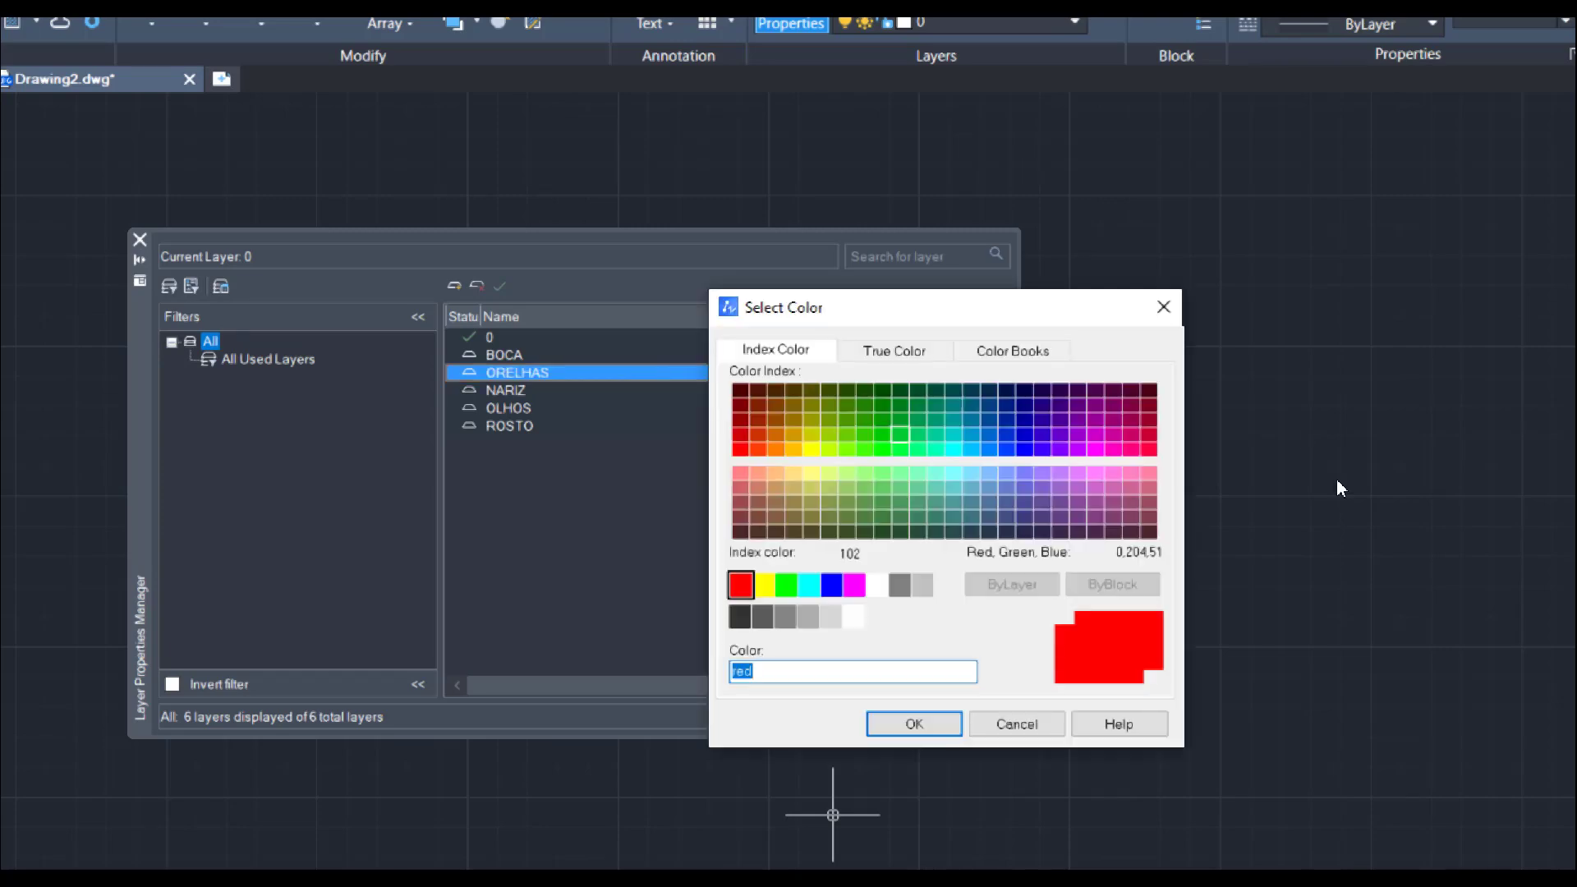
pyautogui.click(786, 585)
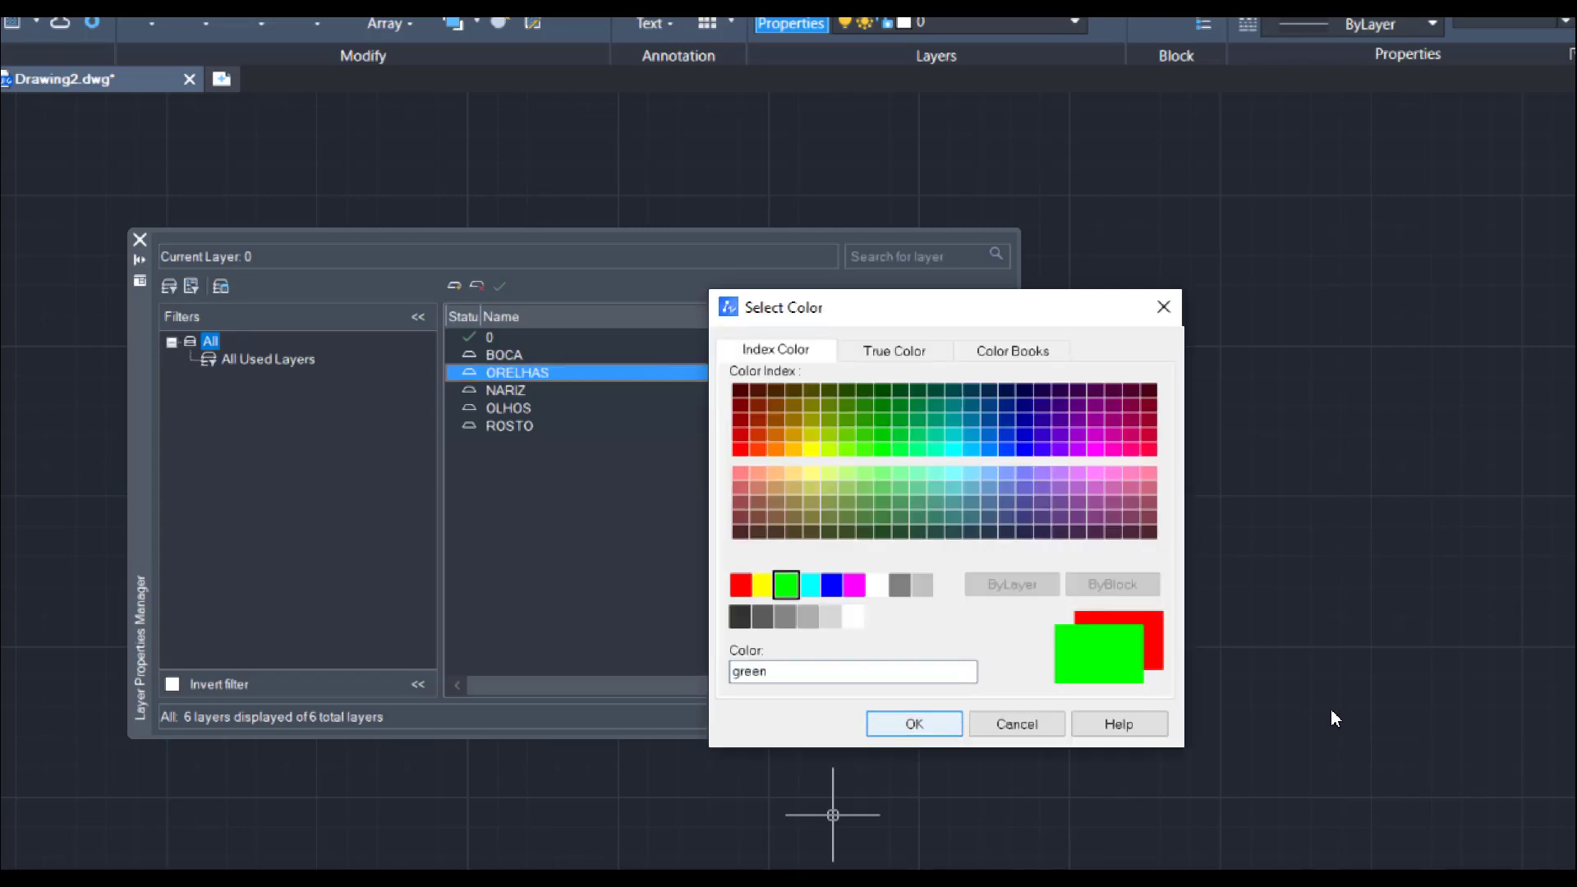
pyautogui.click(914, 723)
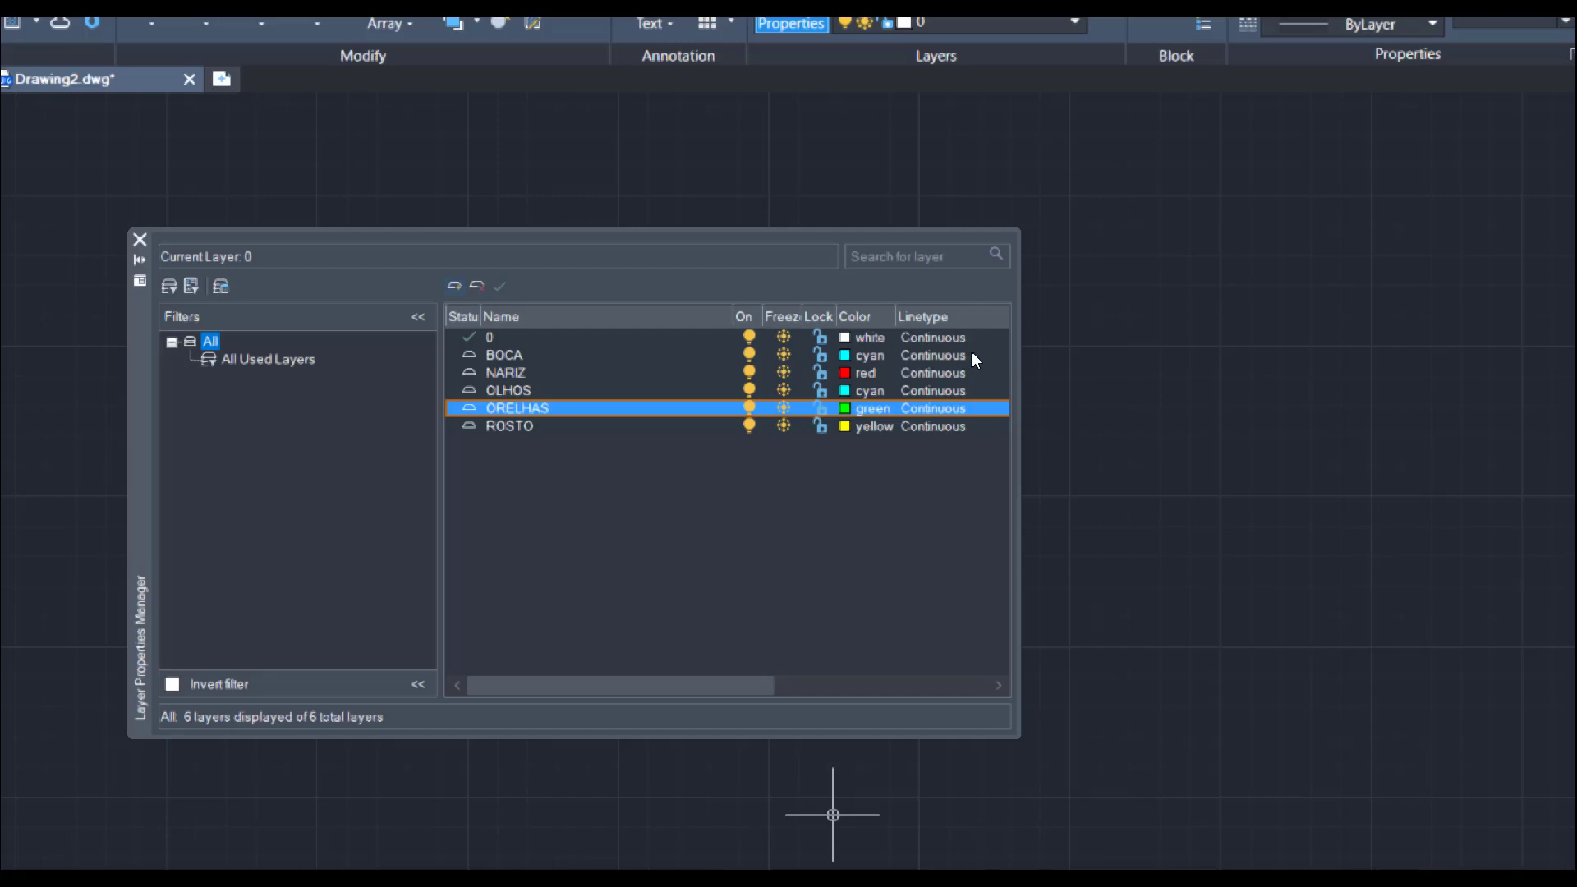
# Step: Create a new layer named CABELO and set its colour to index 50
pyautogui.hotkey('alt', 'n')
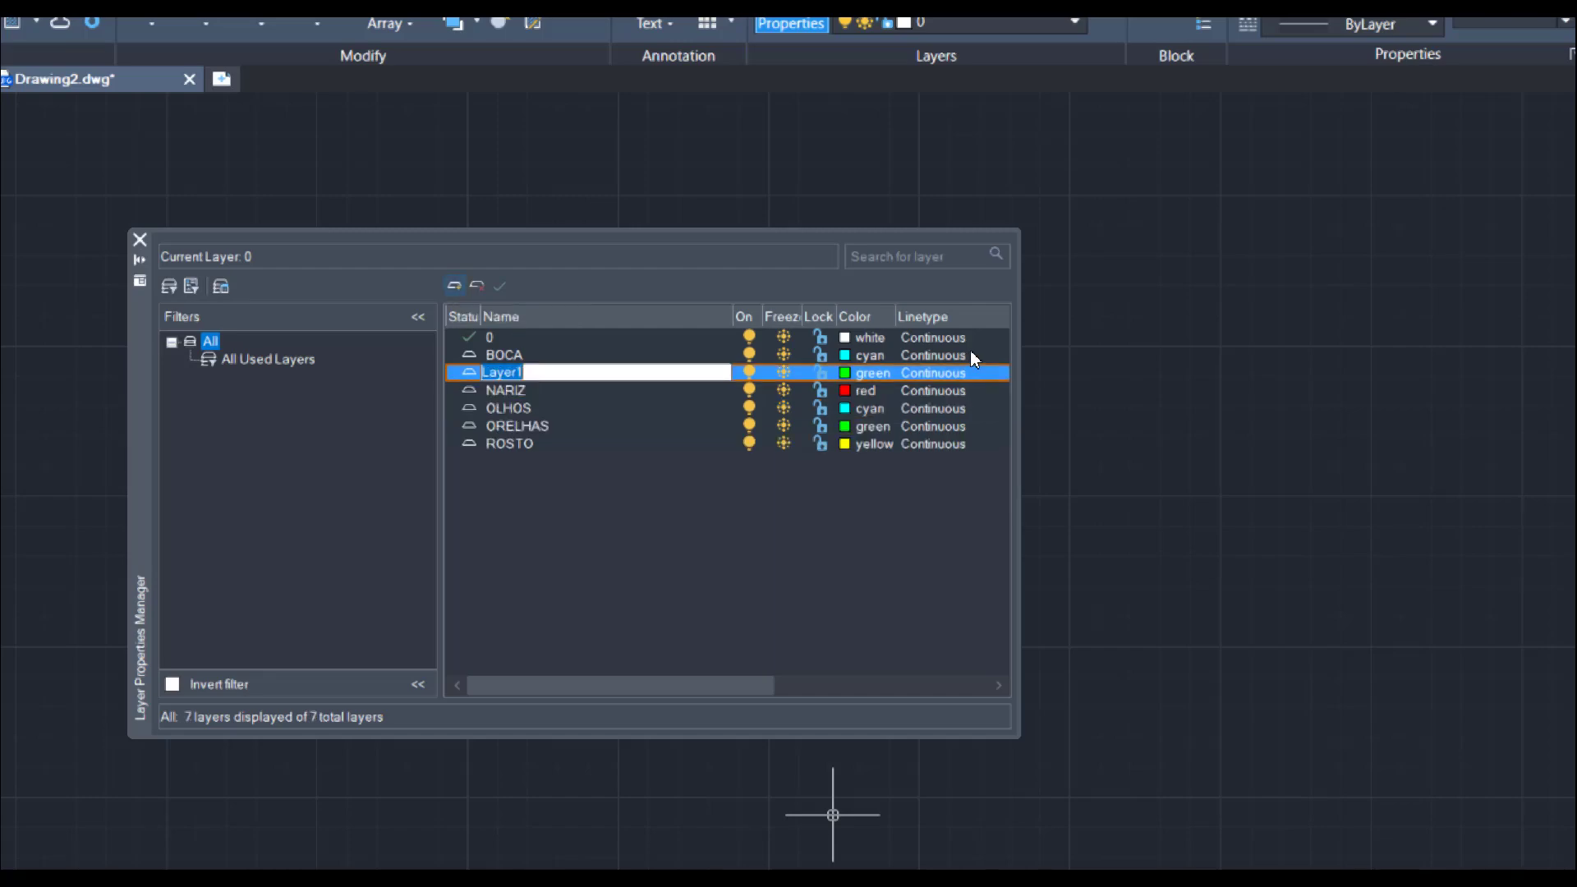
pyautogui.write('CABELO')
pyautogui.press('Return')
pyautogui.click(845, 373)
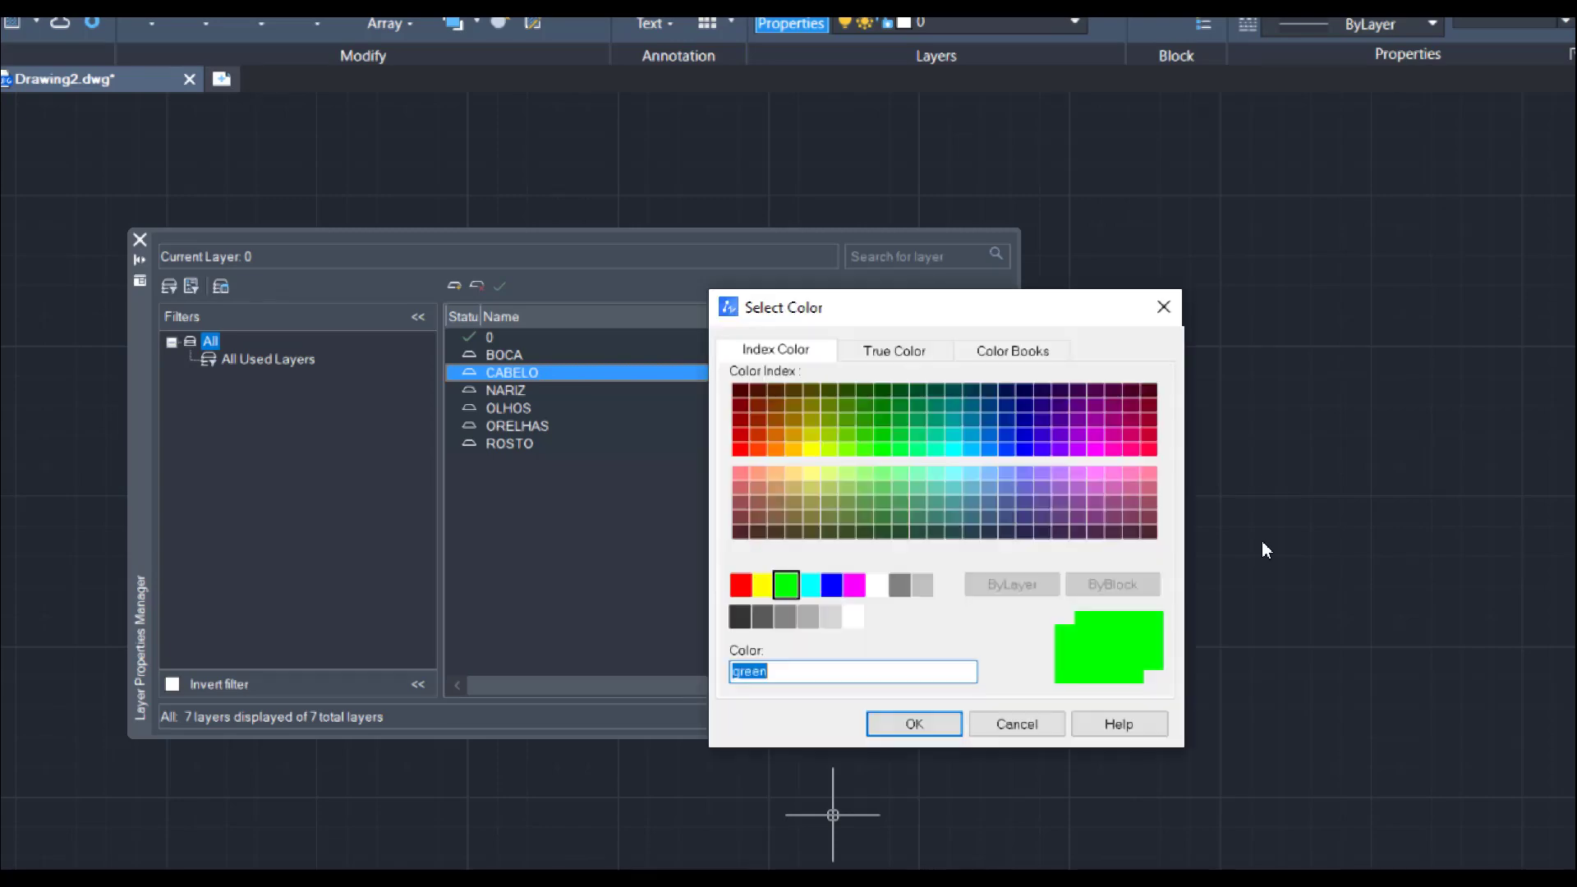
pyautogui.click(811, 449)
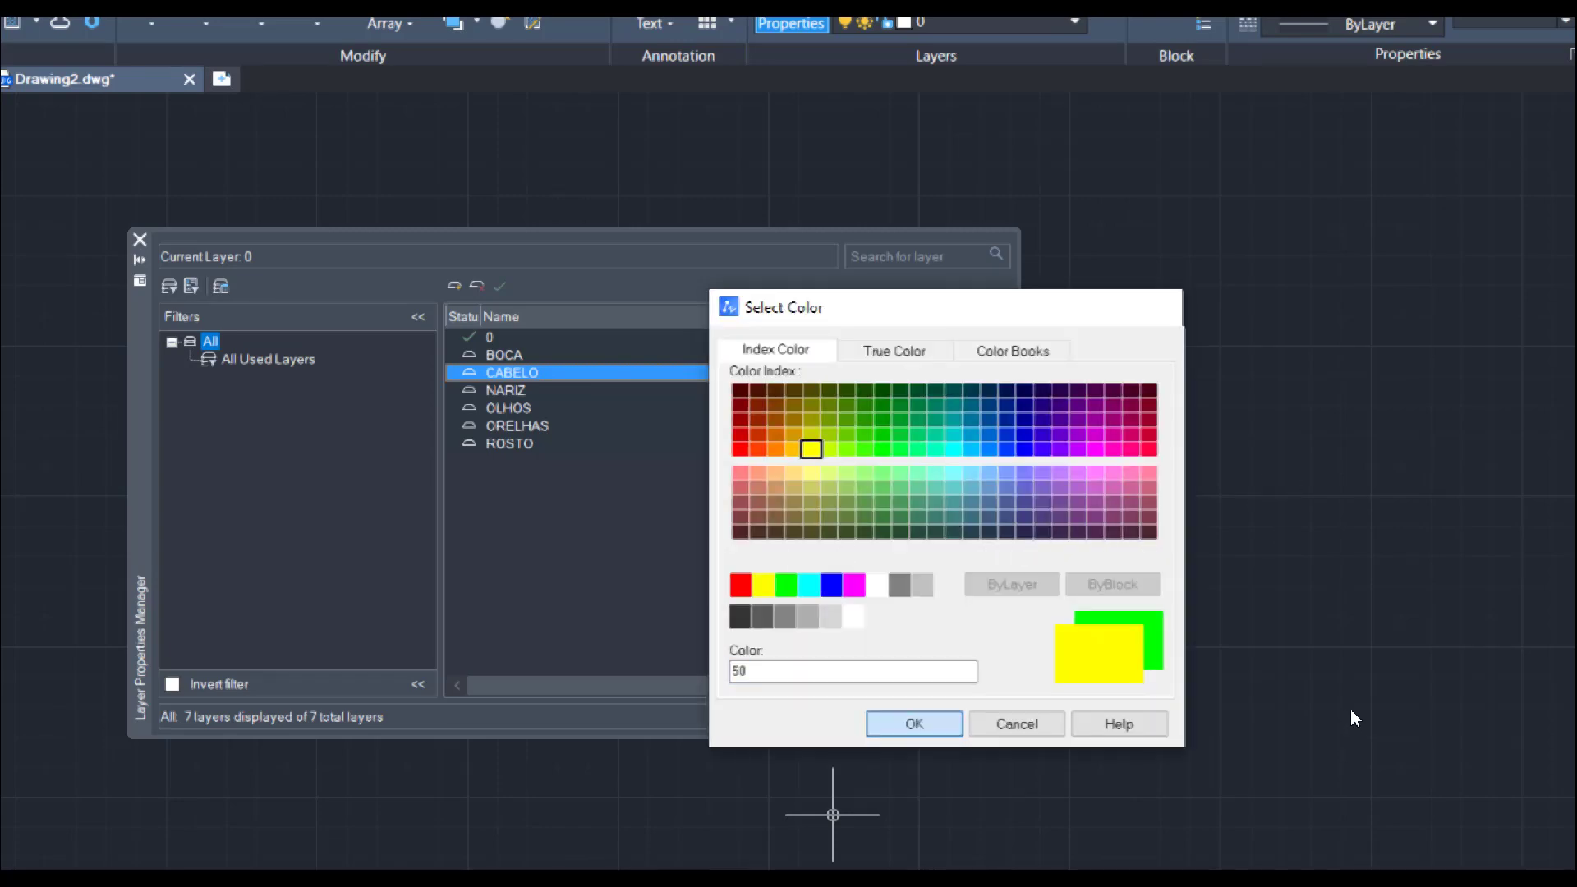
pyautogui.press('Return')
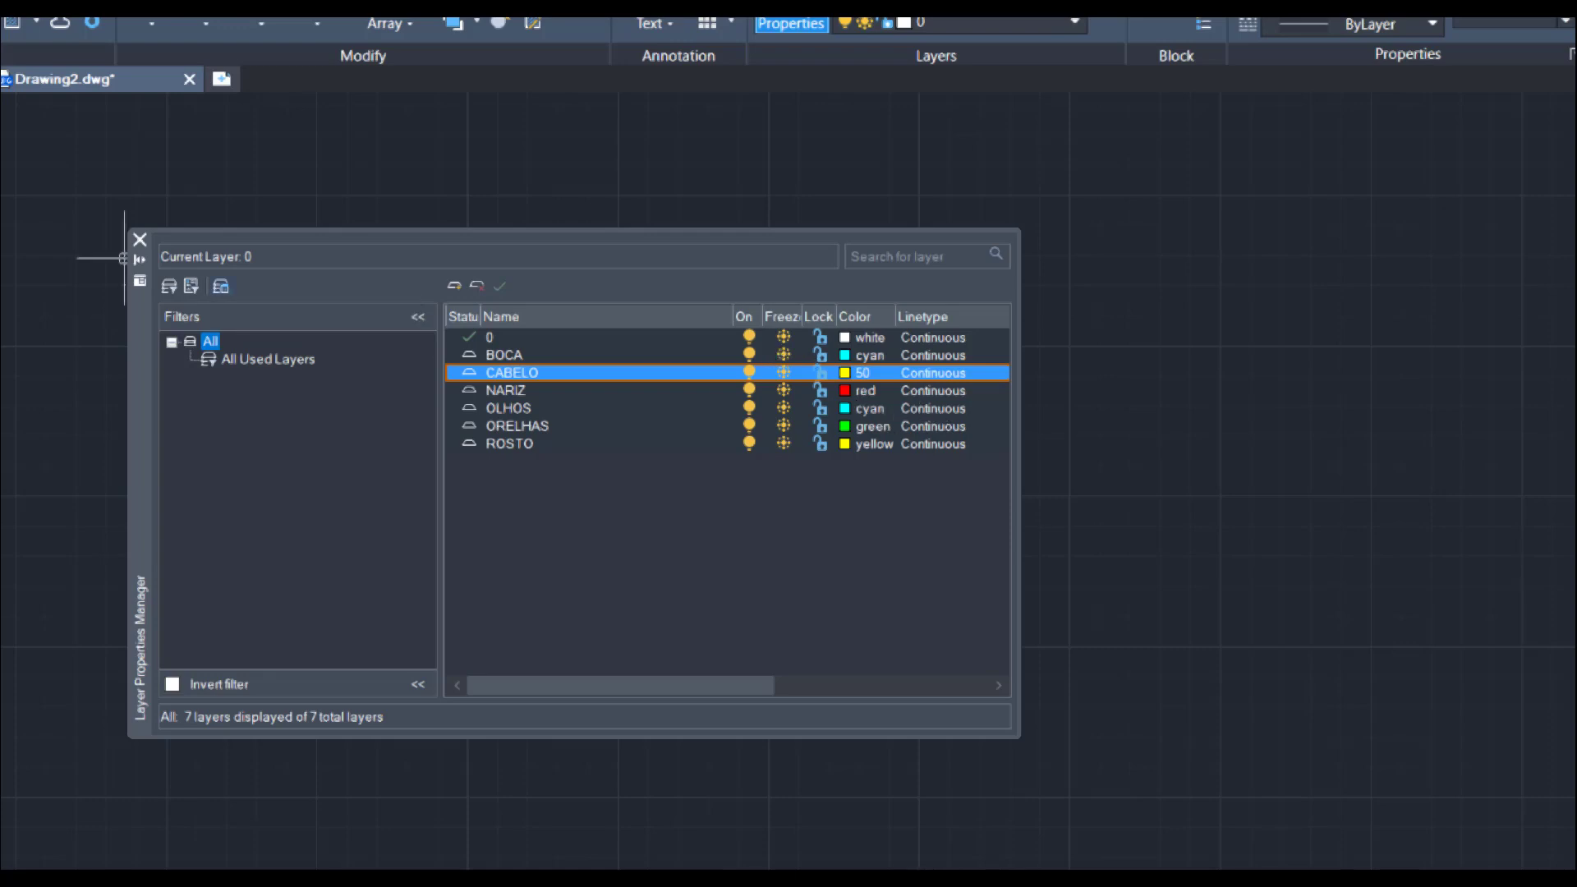
# Step: Move the Layer Properties Manager aside and close it
pyautogui.moveTo(703, 430); pyautogui.dragTo(720, 416, button='middle')
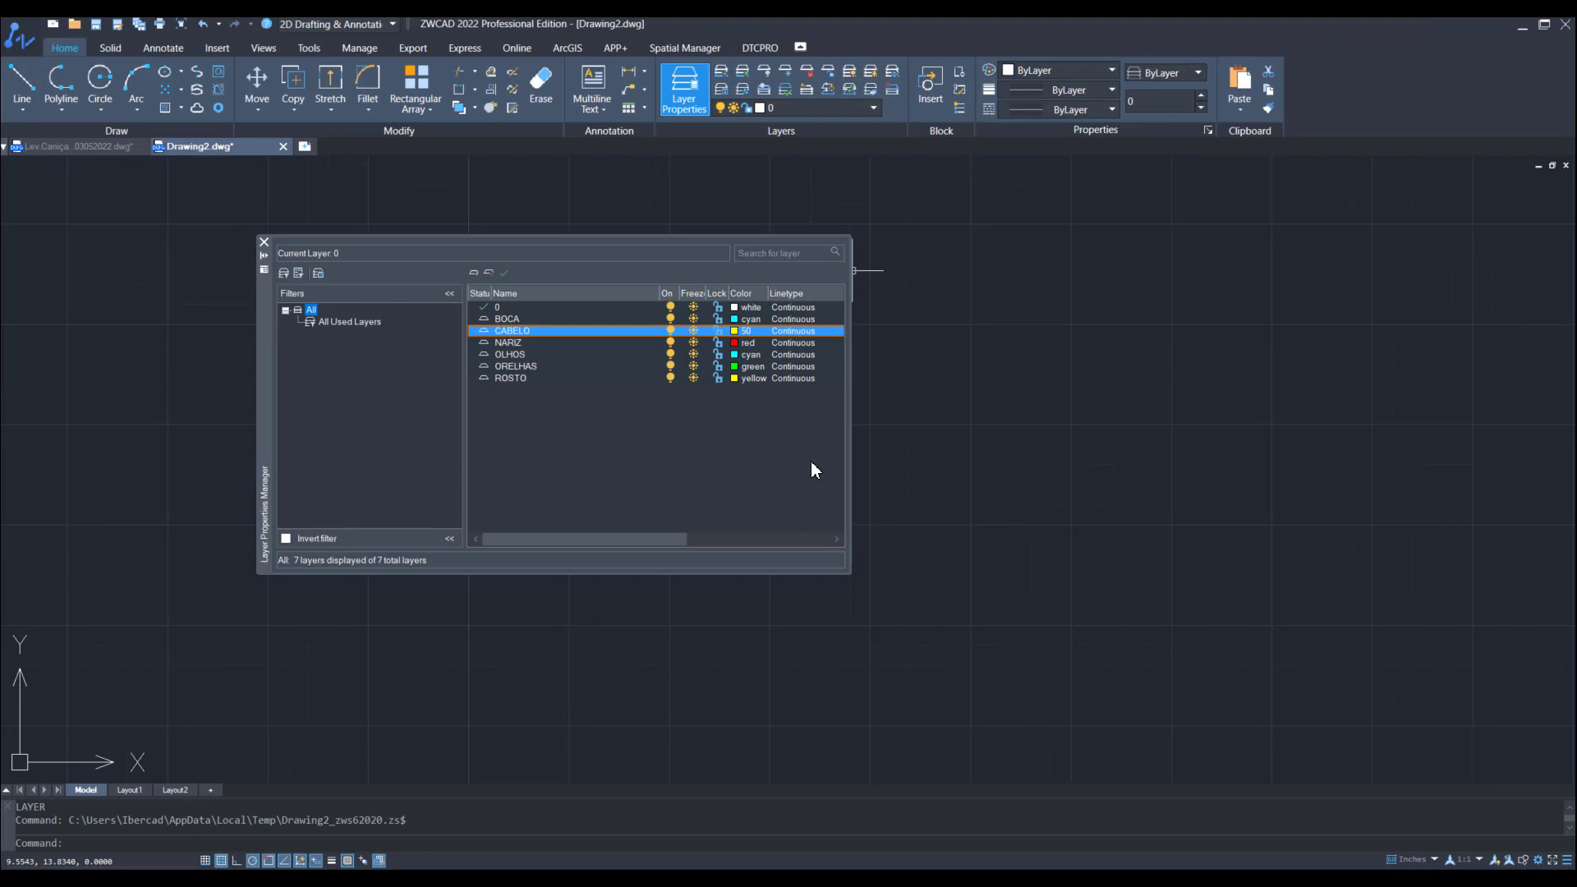
pyautogui.moveTo(731, 502); pyautogui.dragTo(651, 546, button='middle')
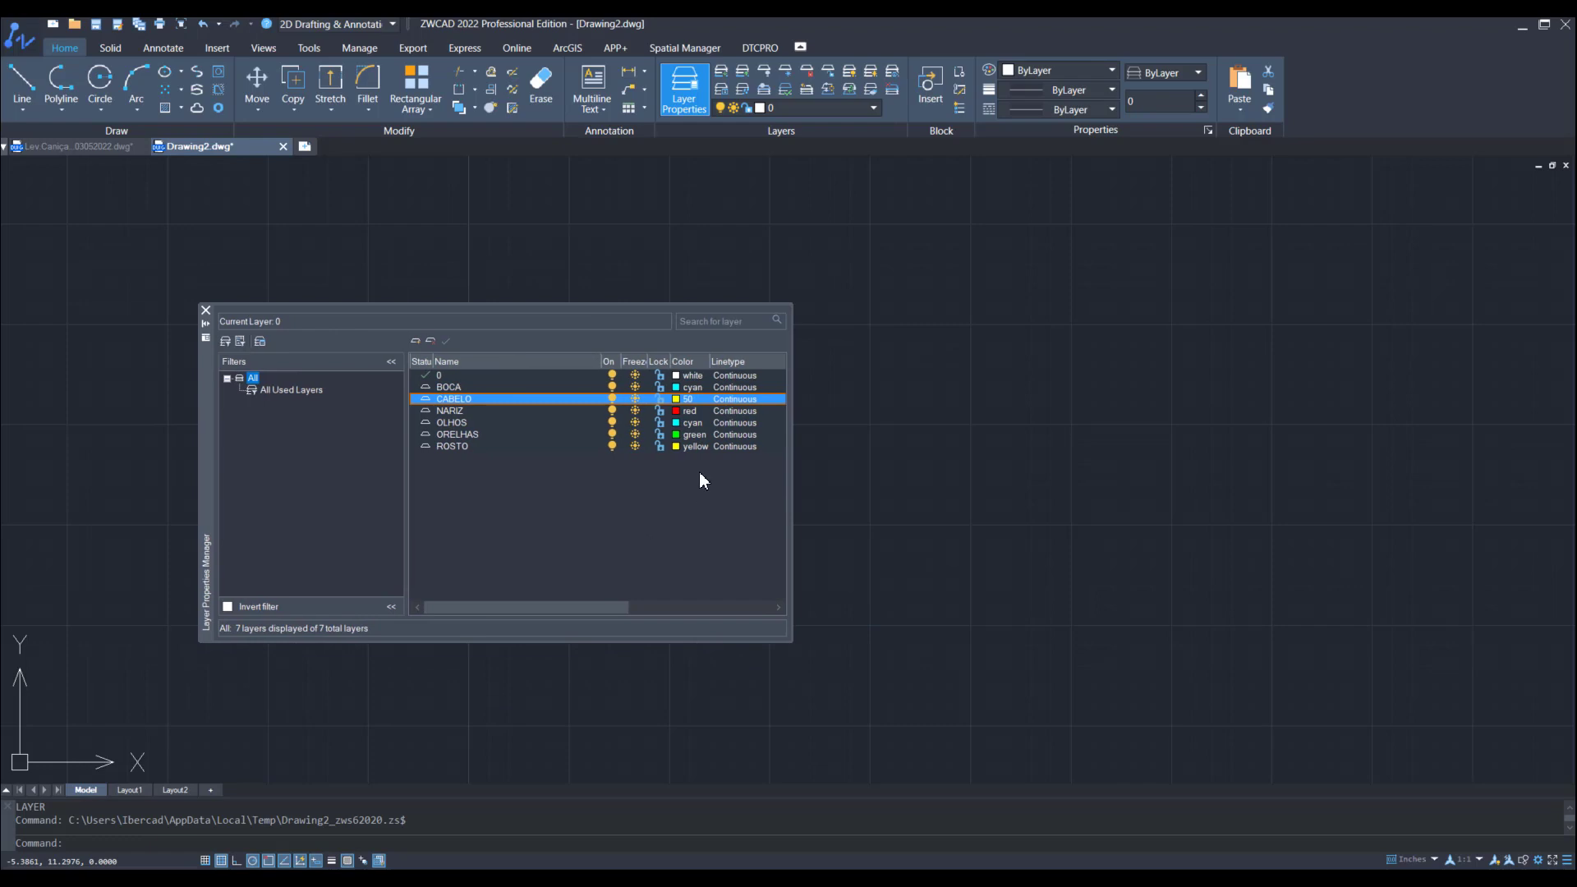
pyautogui.click(206, 310)
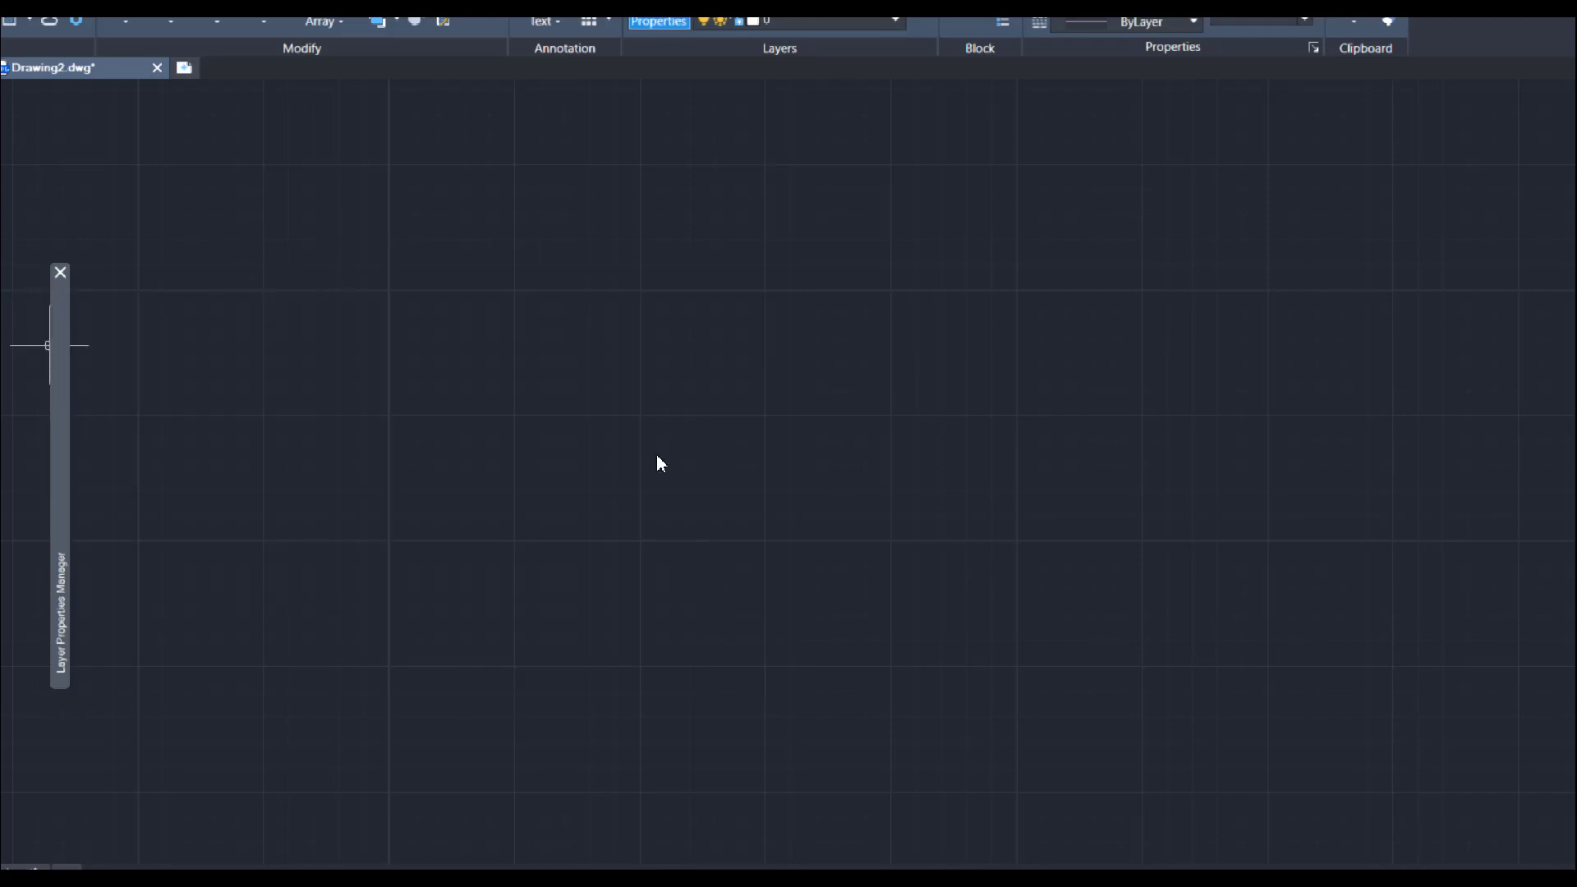
# Step: Set ROSTO as the current layer in the Layer Properties Manager
pyautogui.moveTo(60, 345)
pyautogui.moveTo(43, 285)
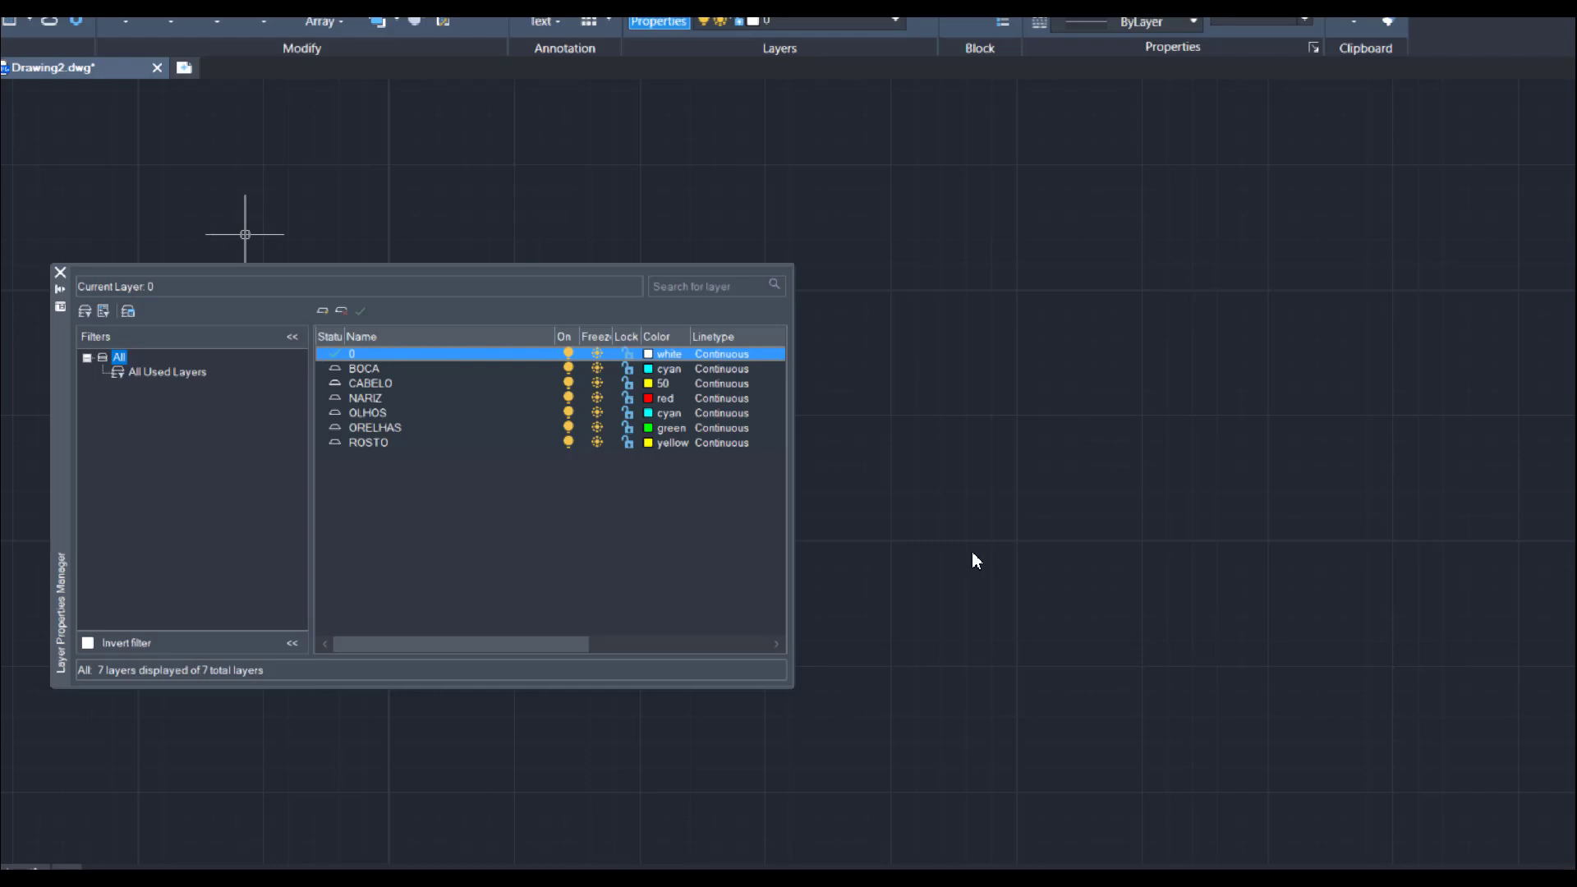
pyautogui.click(368, 443)
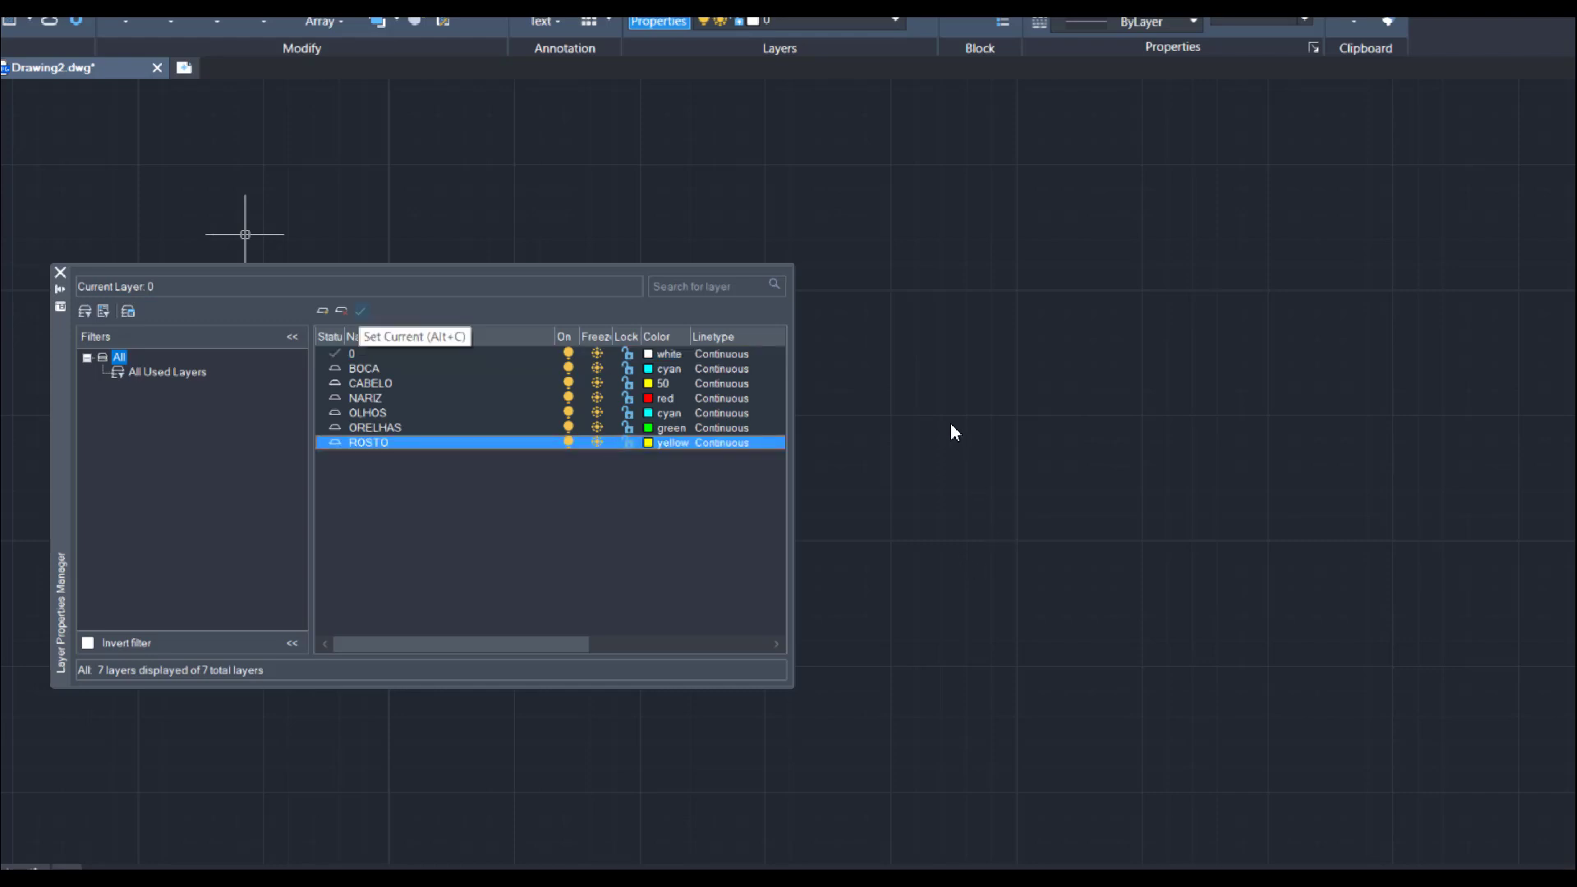
pyautogui.click(360, 311)
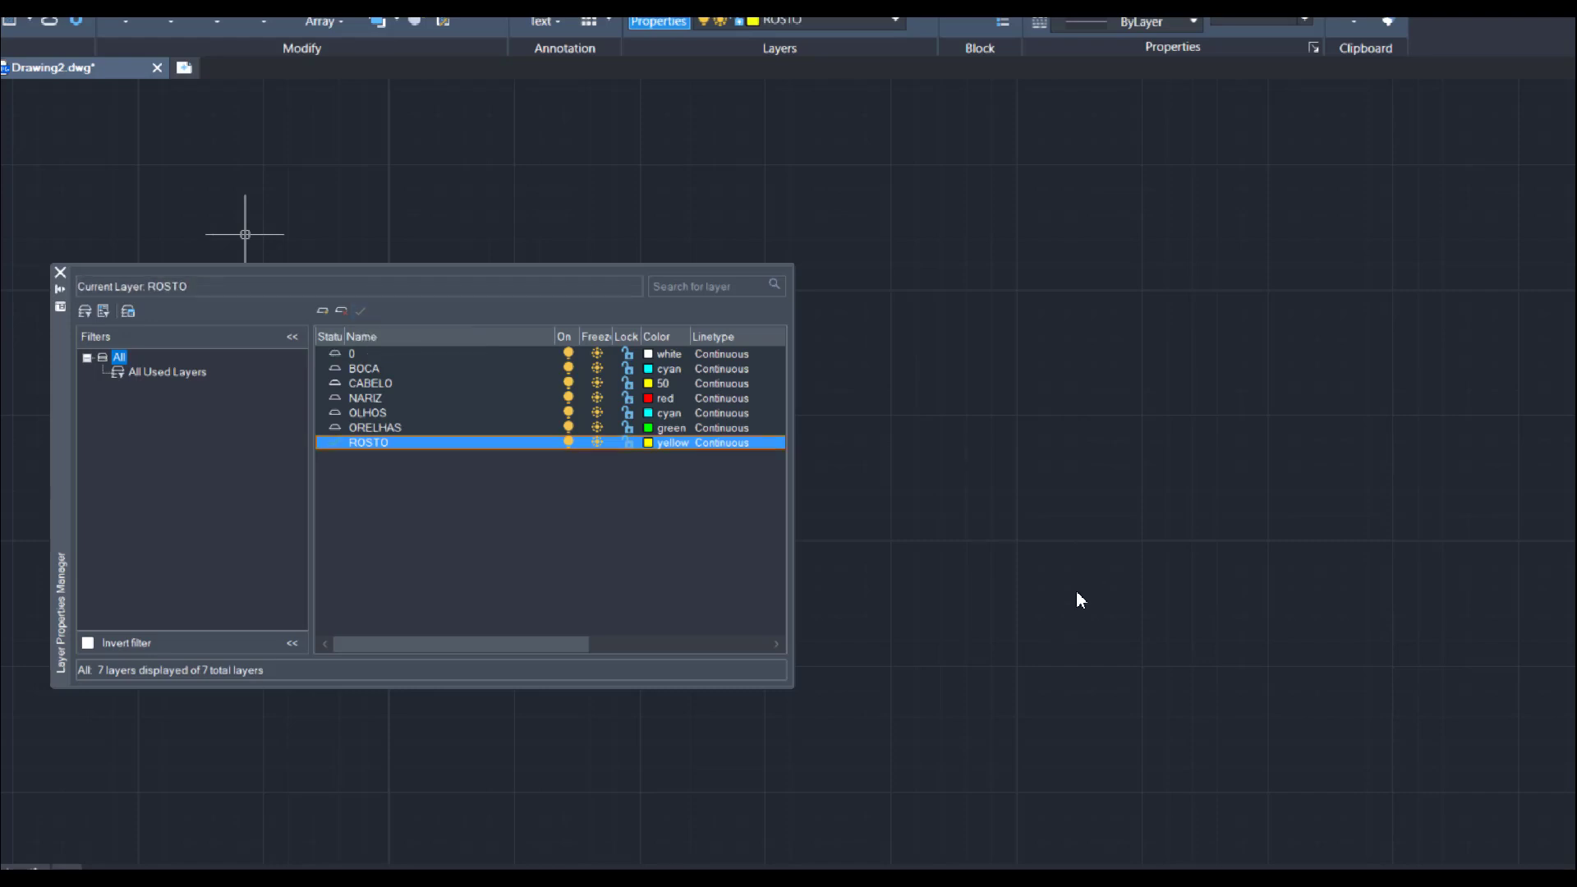
pyautogui.press('Up')
pyautogui.press('Up')
pyautogui.press('Up')
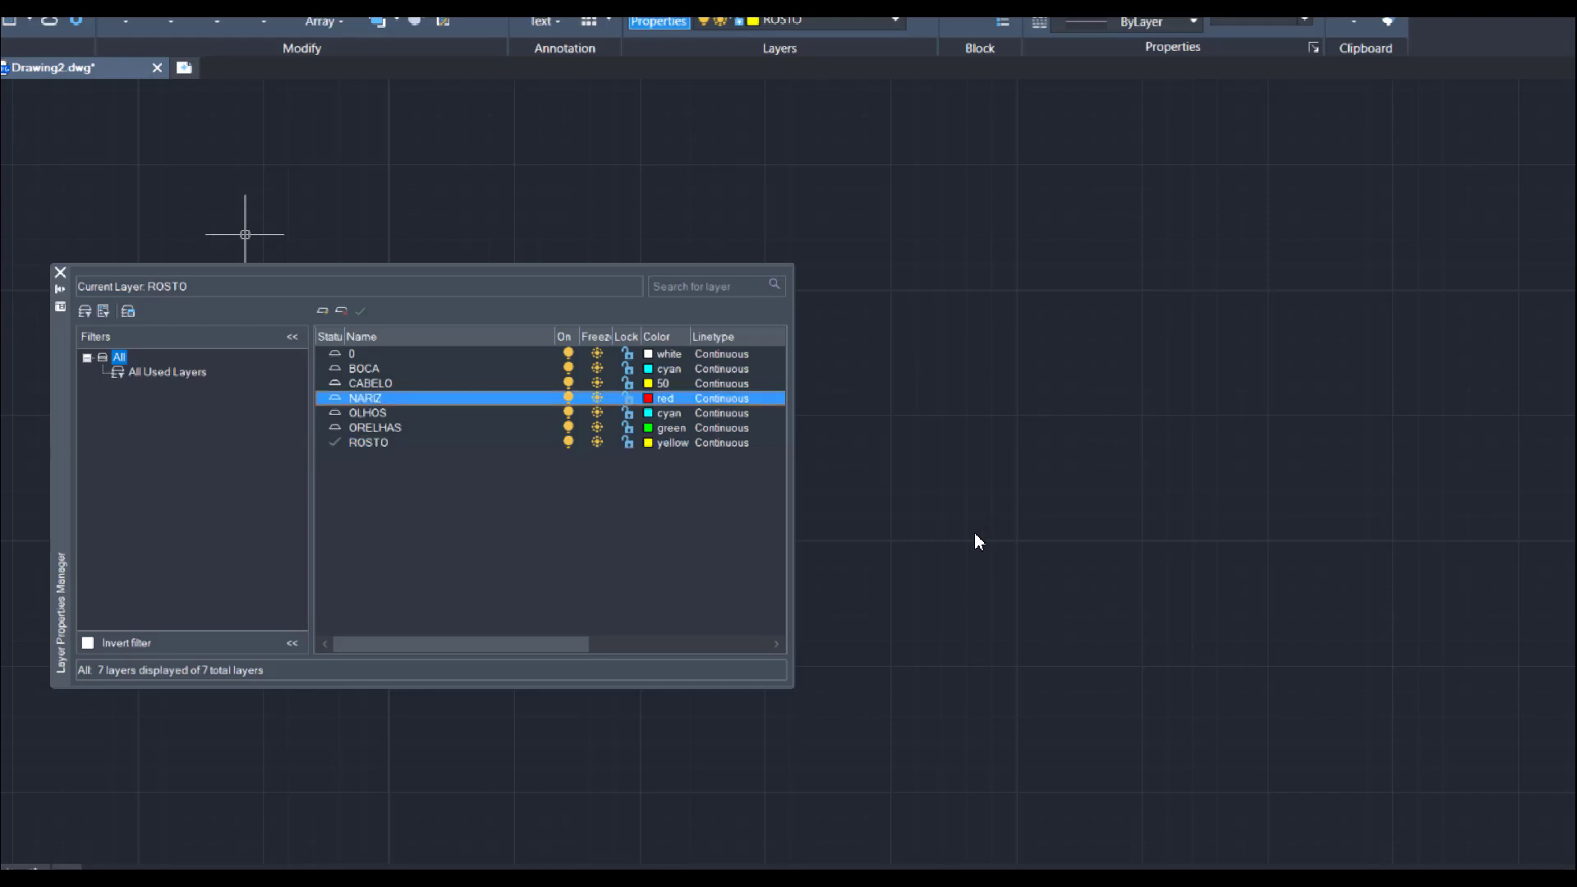
pyautogui.press('Down')
pyautogui.press('Down')
pyautogui.press('Up')
pyautogui.press('Up')
pyautogui.press('Up')
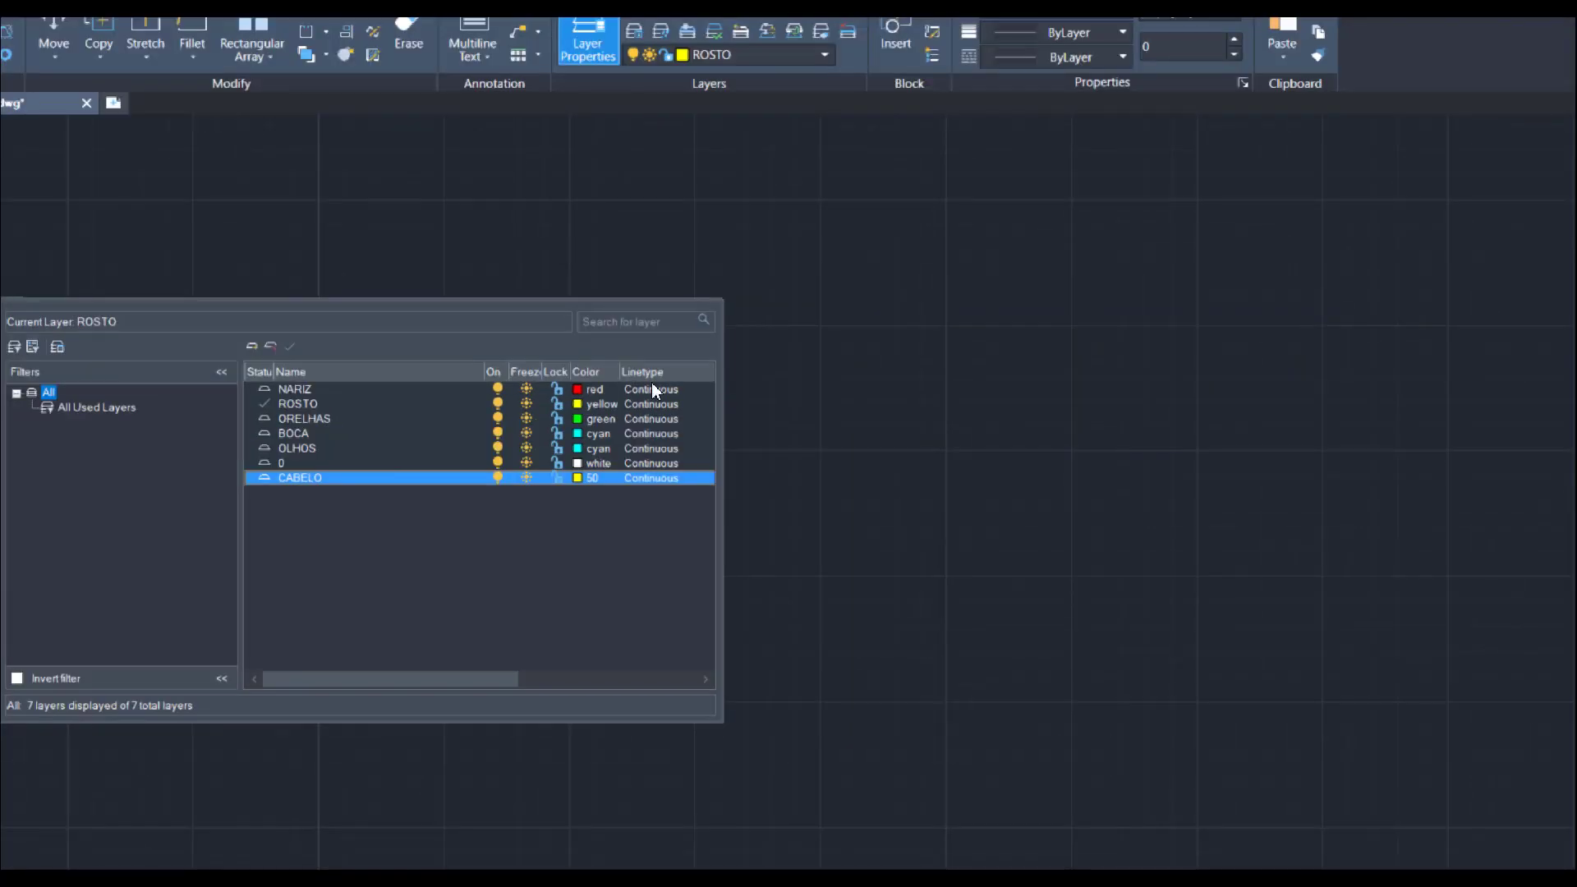
# Step: Close the Layer Properties Manager
pyautogui.click(2, 304)
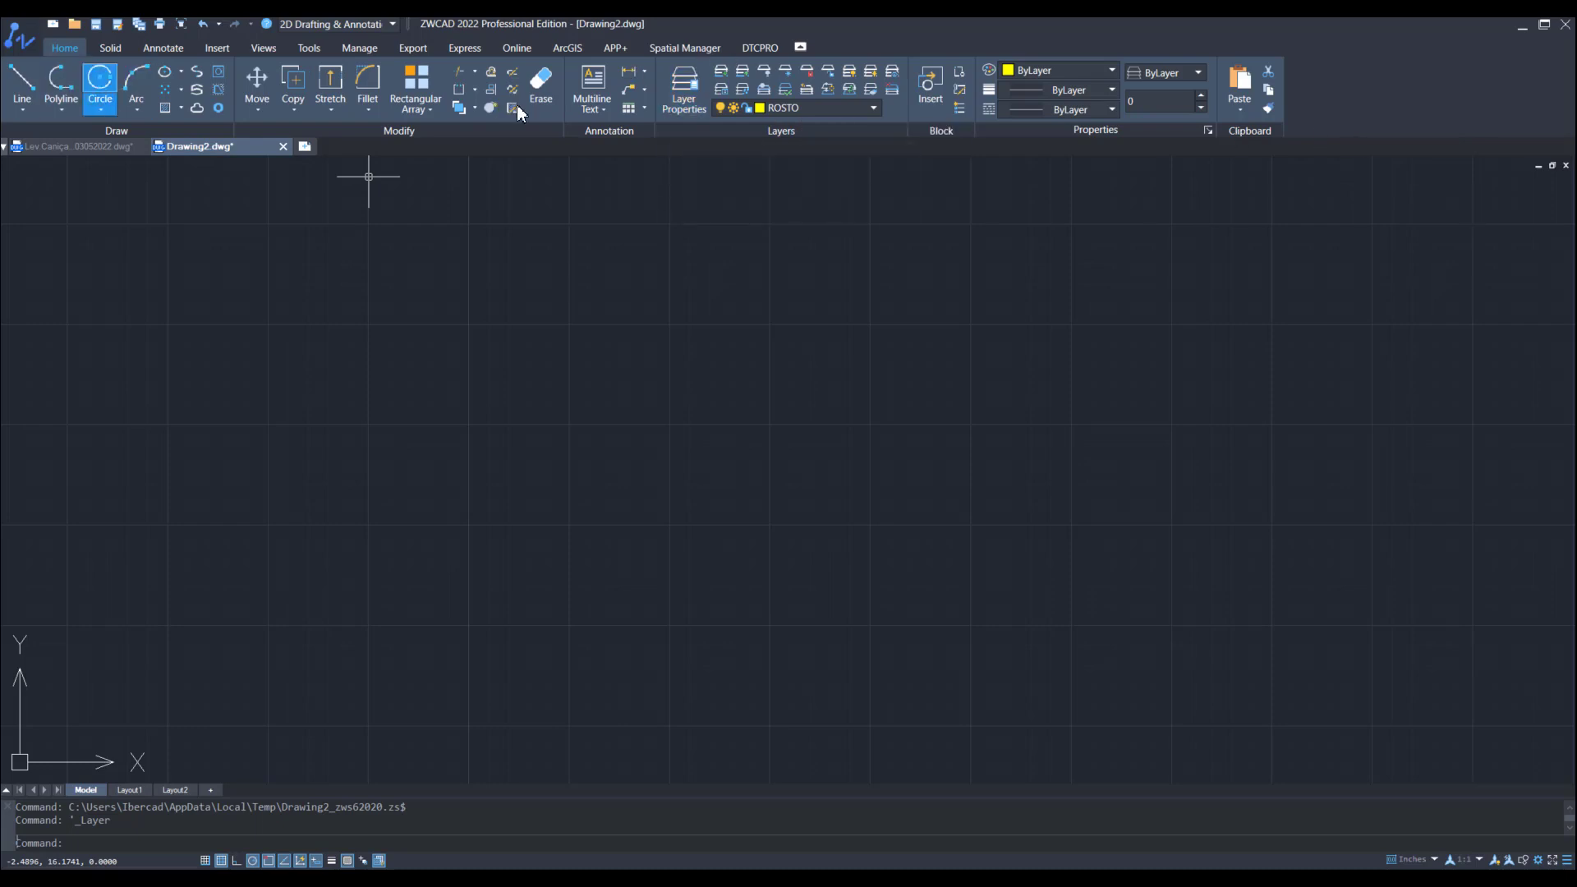
# Step: Draw the face outline as a circle of radius 10 on the ROSTO layer
pyautogui.click(101, 82)
pyautogui.click(601, 413)
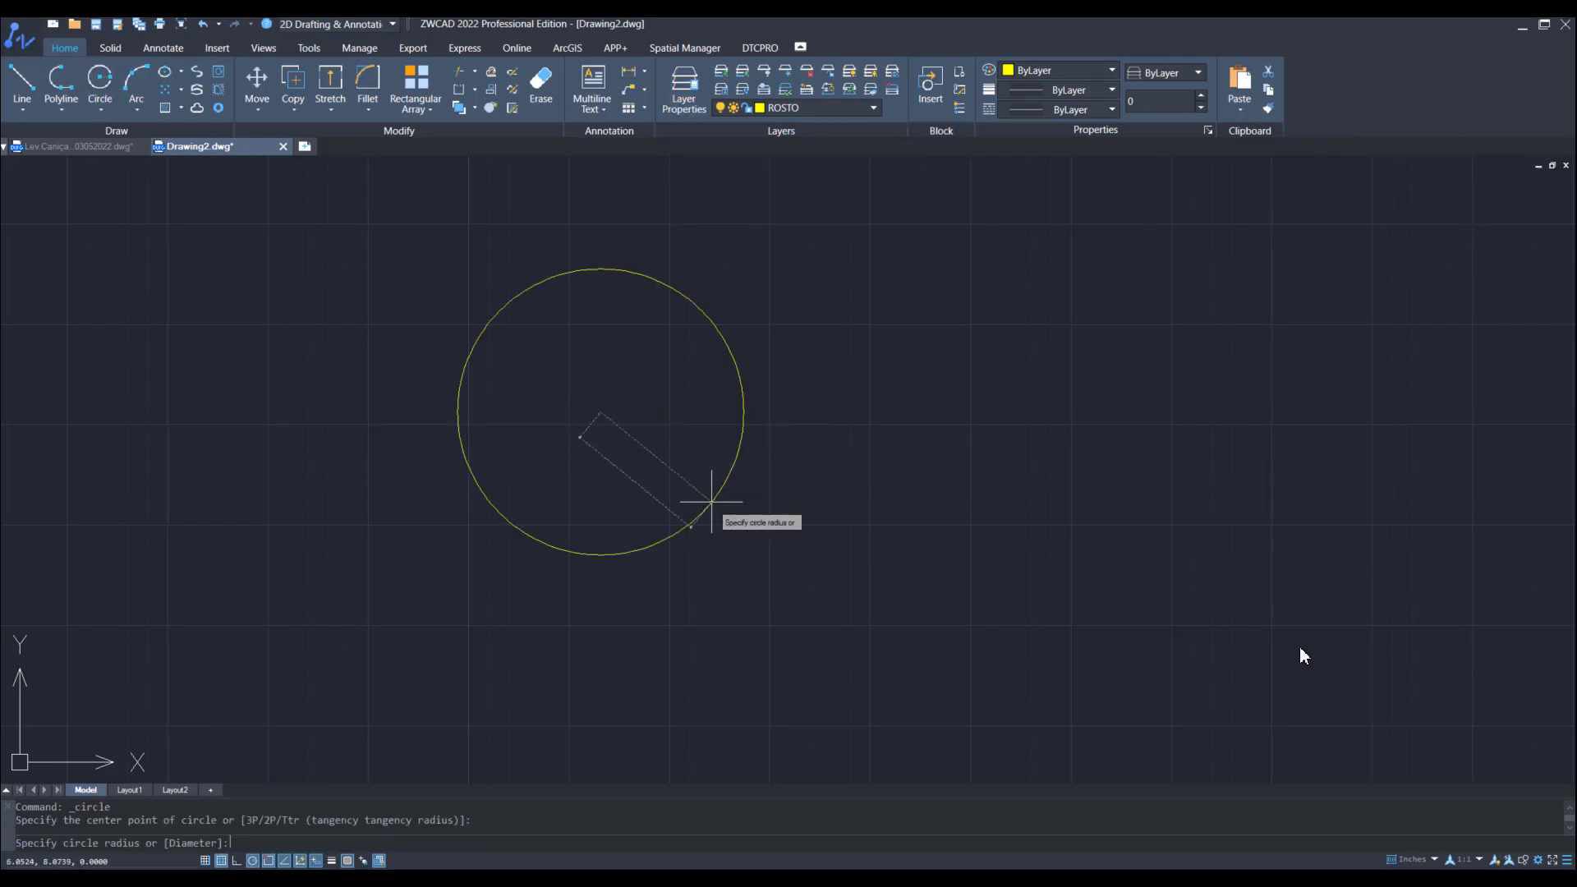
pyautogui.write('10')
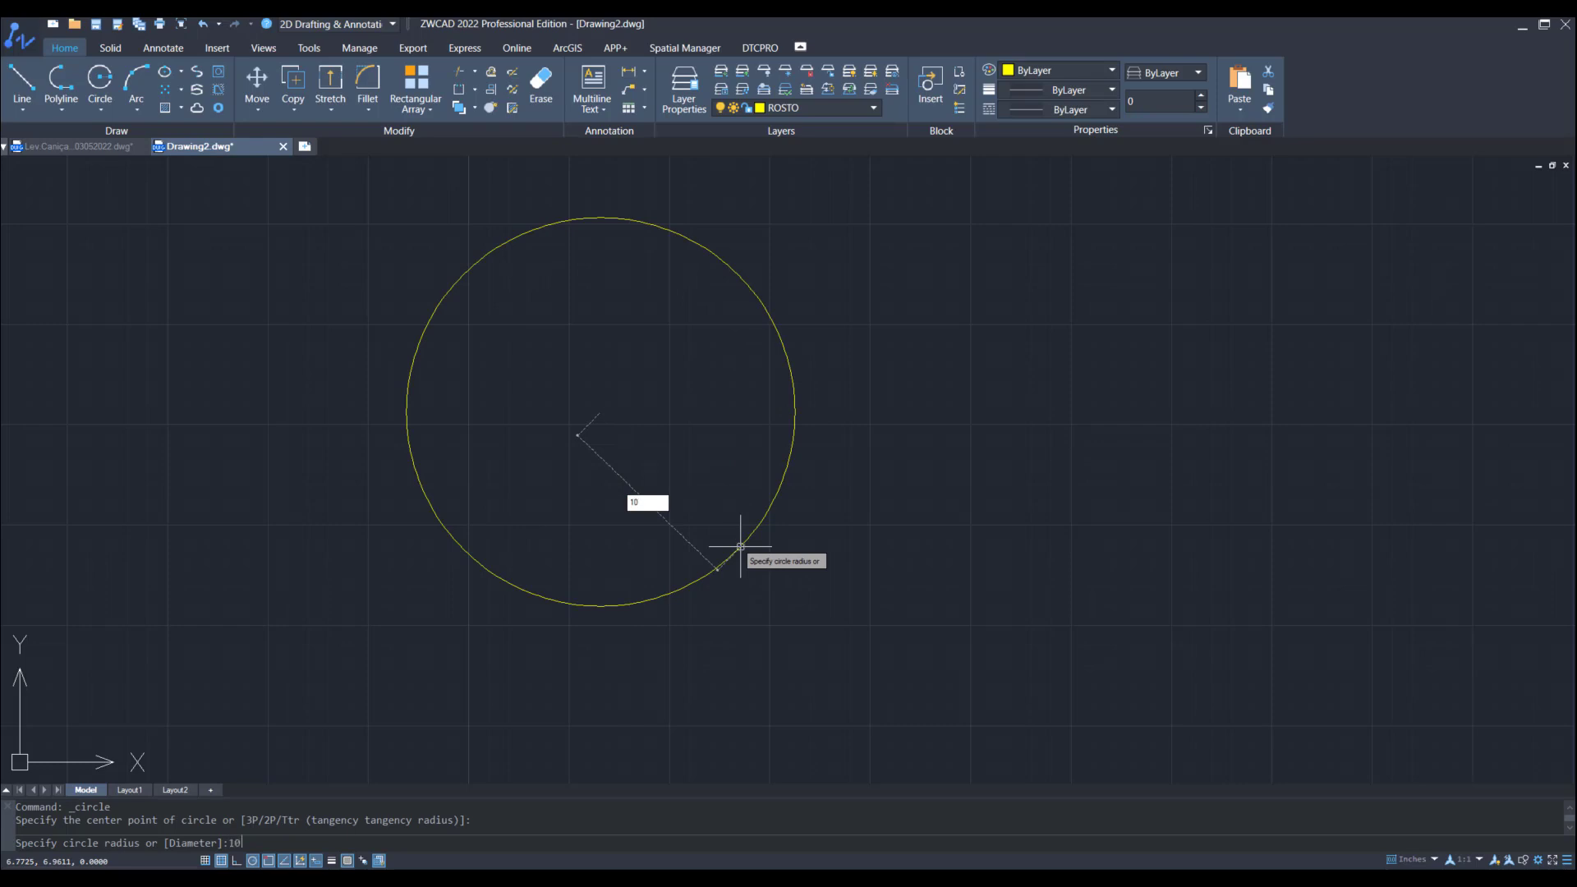
pyautogui.press('Return')
pyautogui.scroll(-2, 741, 546)
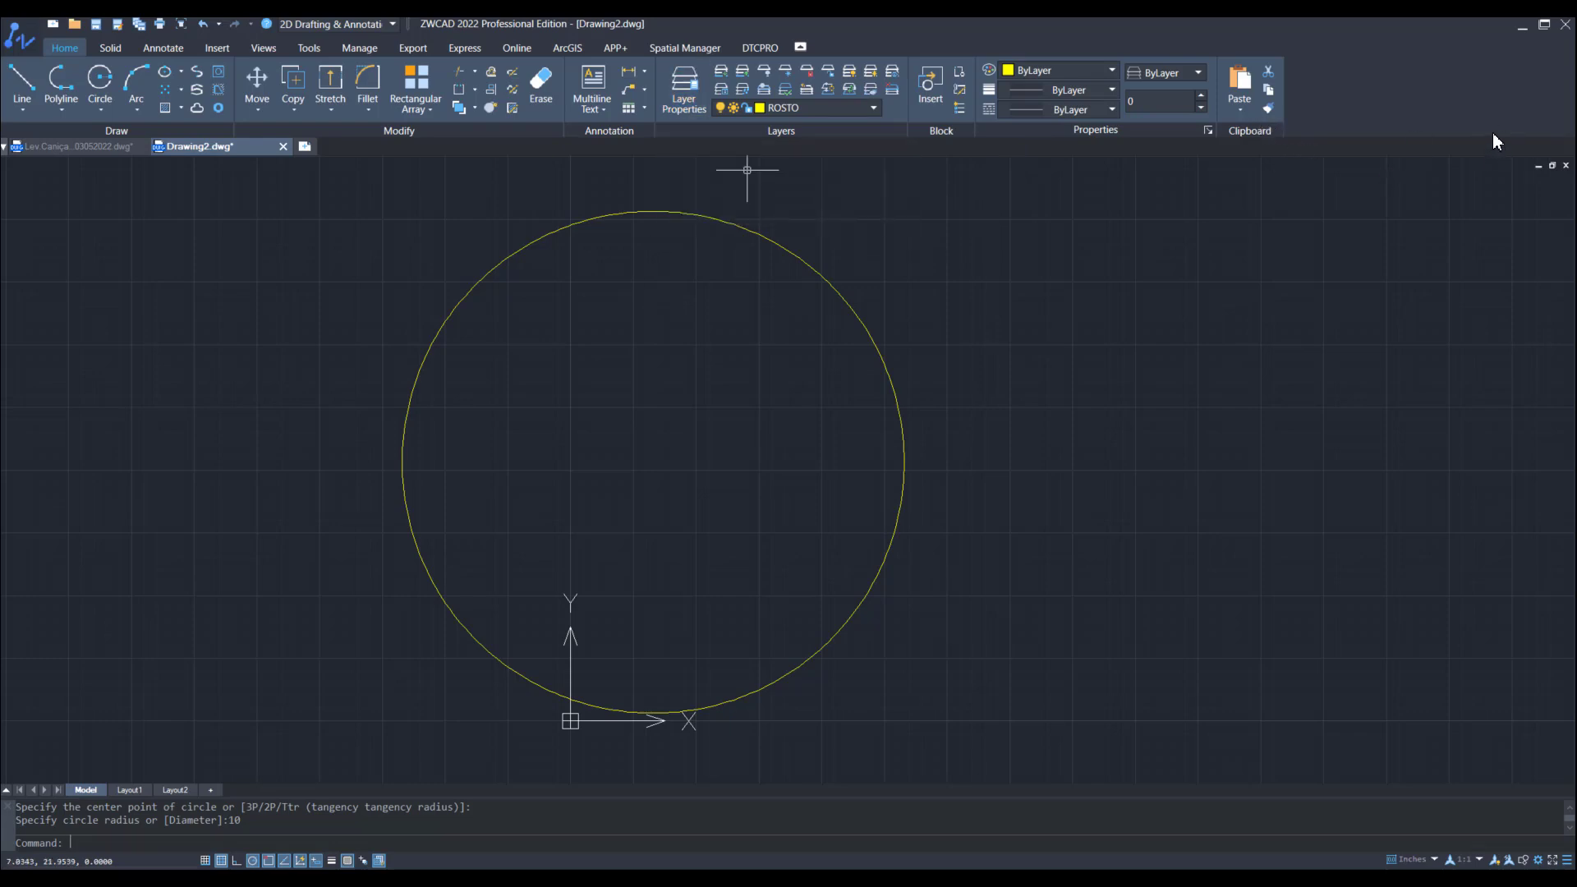
# Step: Make BOCA the current layer and draw a three-point arc as a smiling mouth in the lower part of the face circle
pyautogui.click(874, 108)
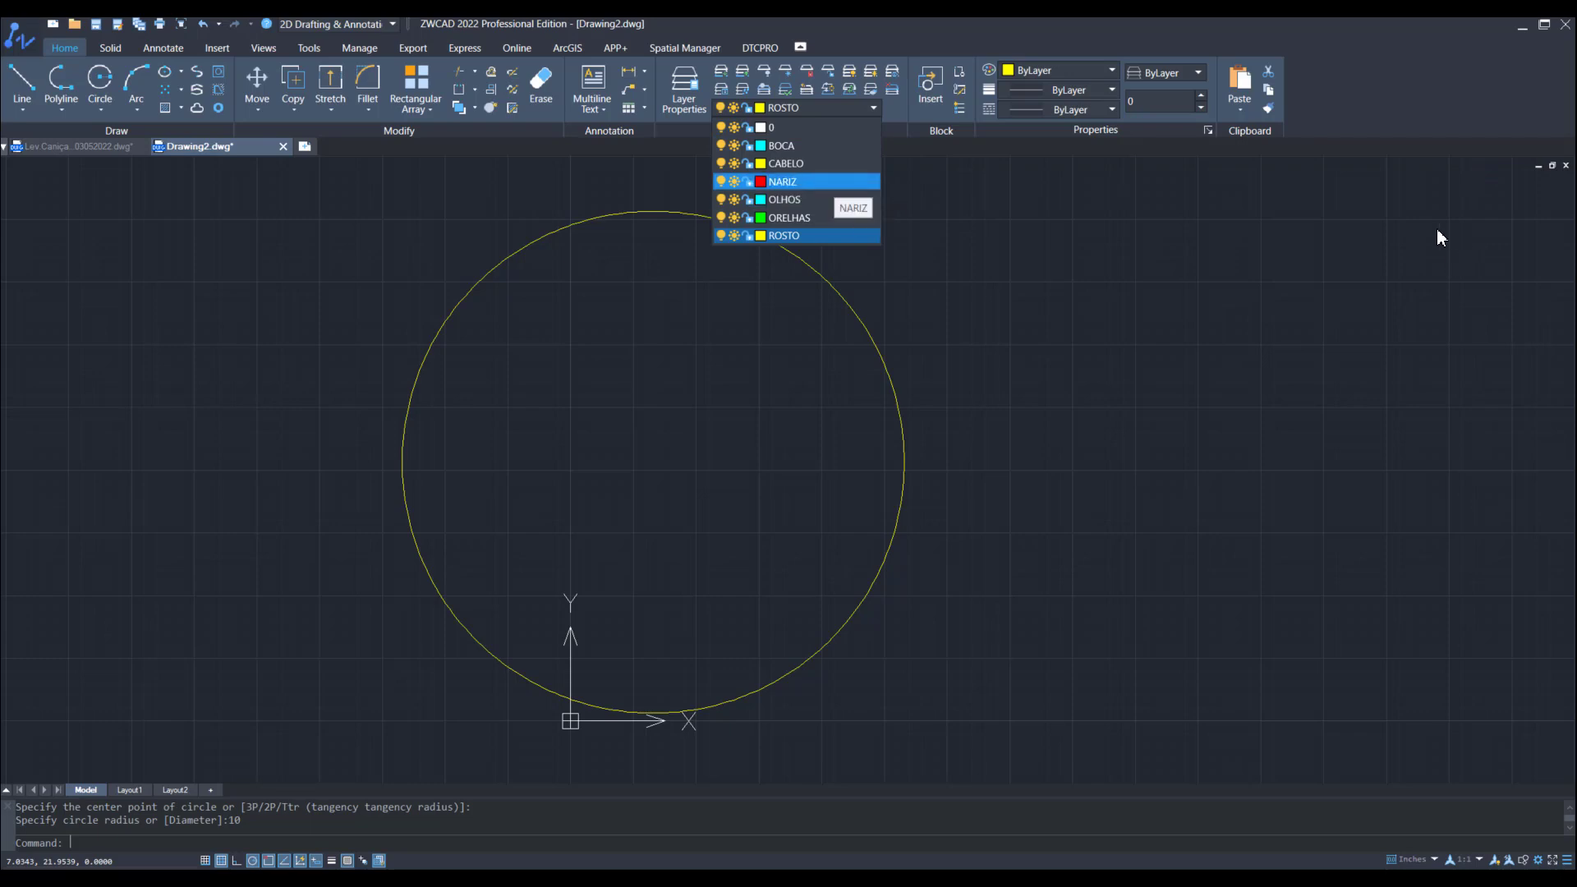
pyautogui.click(781, 146)
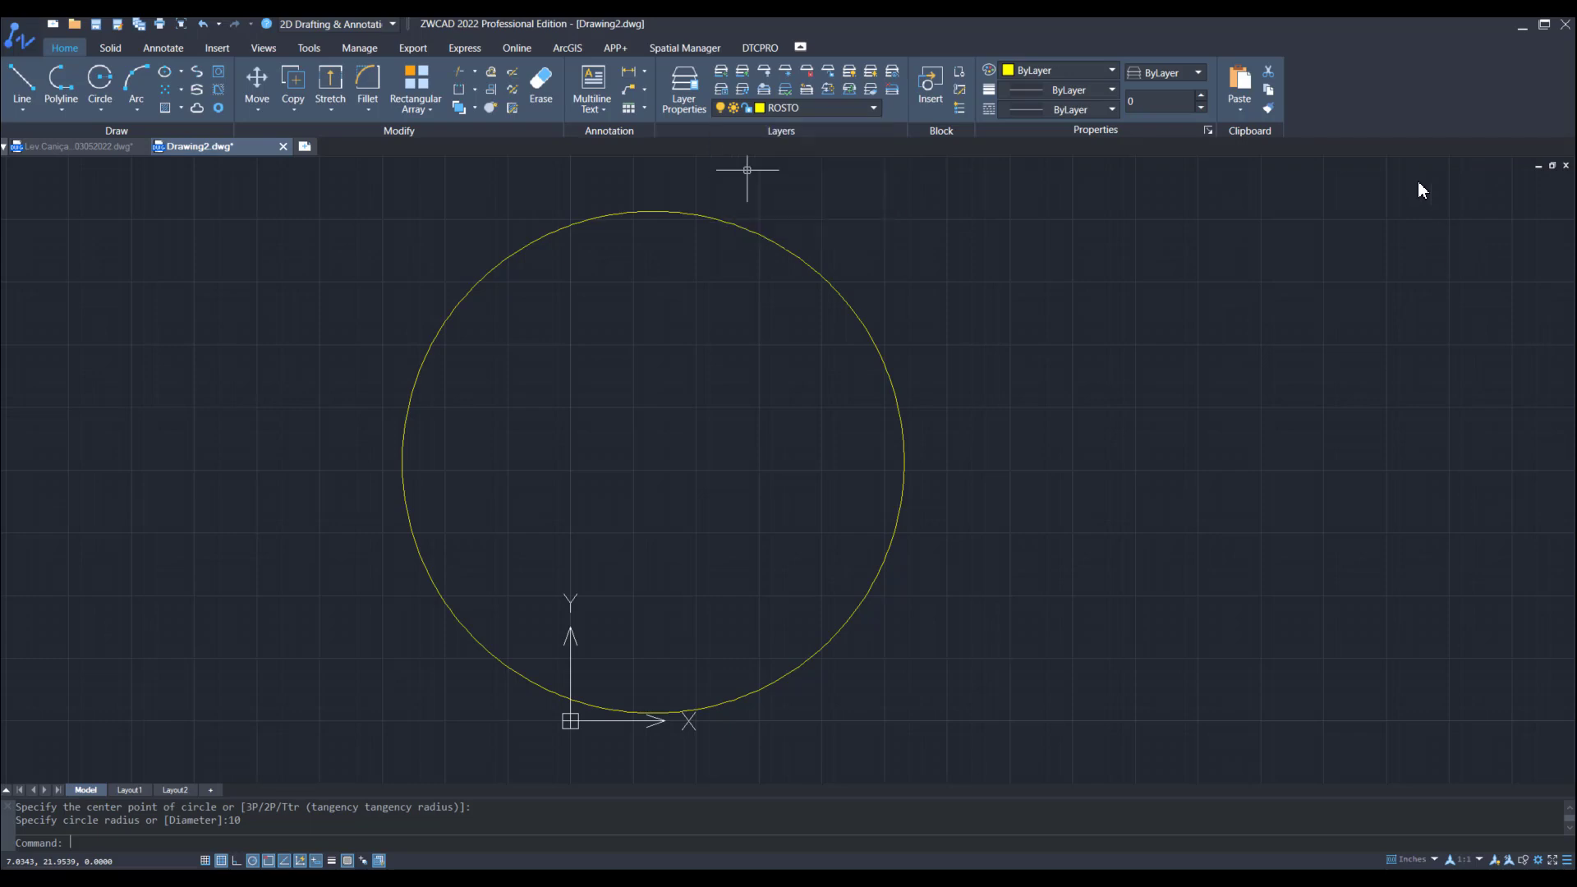
pyautogui.click(136, 82)
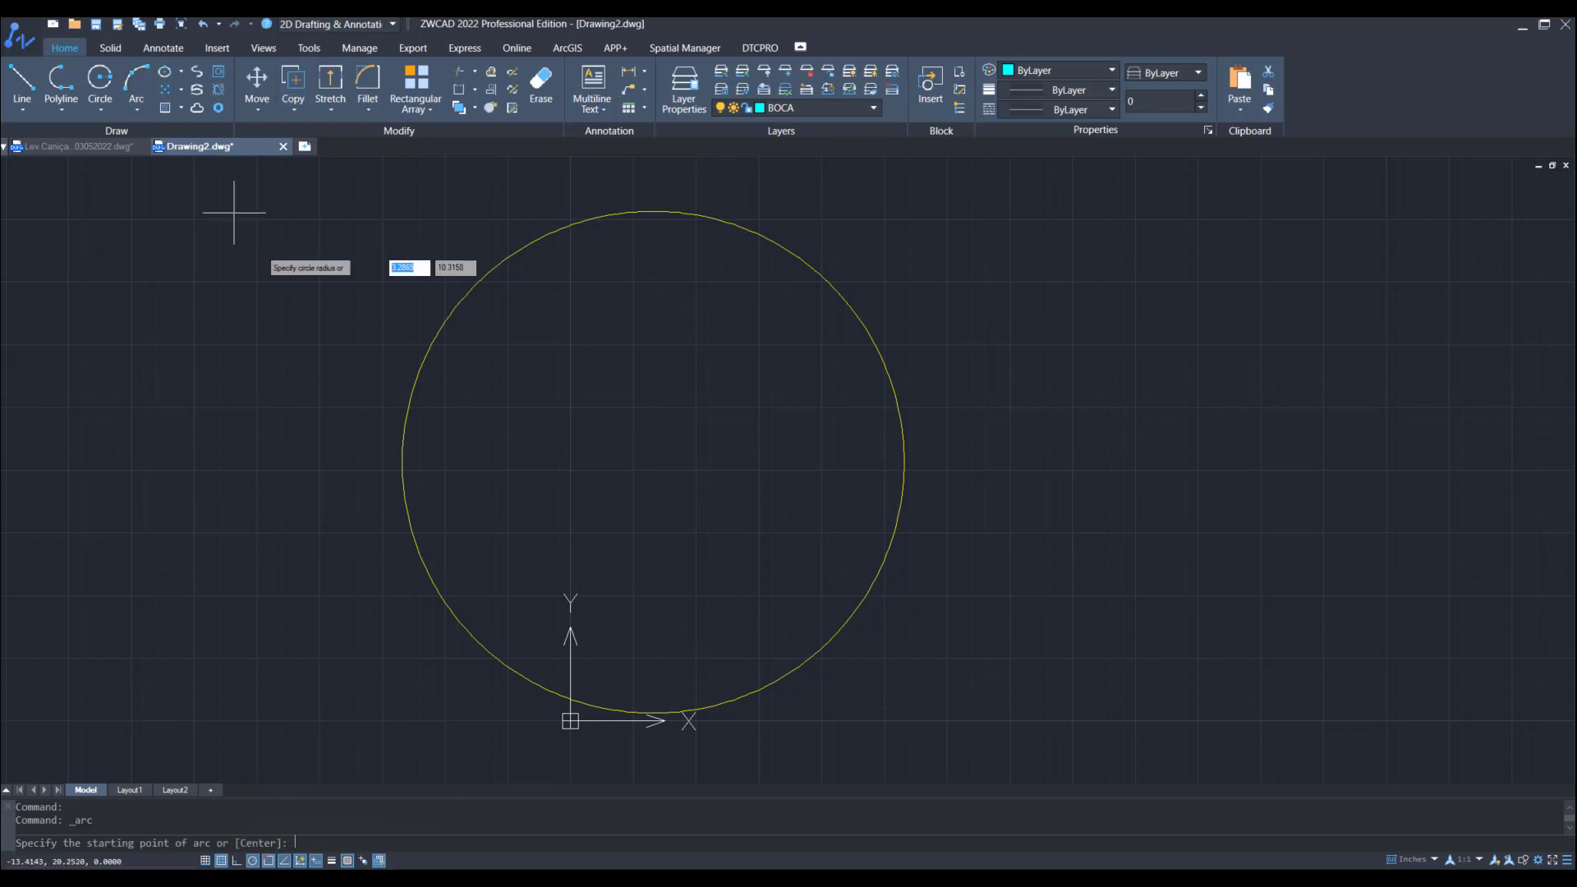
pyautogui.click(509, 558)
pyautogui.click(690, 638)
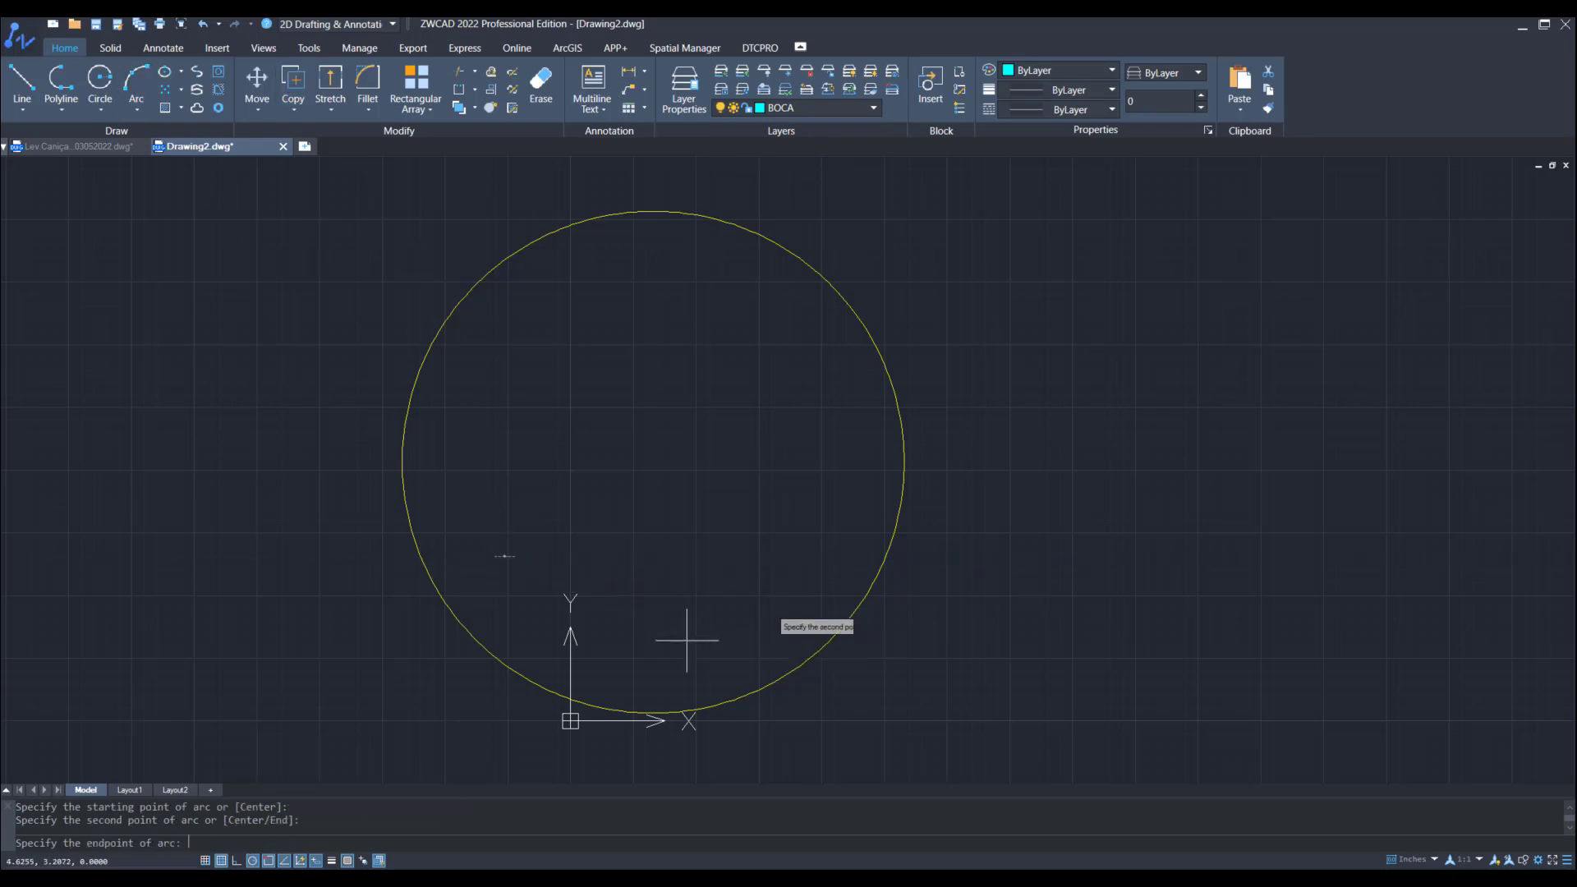
pyautogui.click(850, 516)
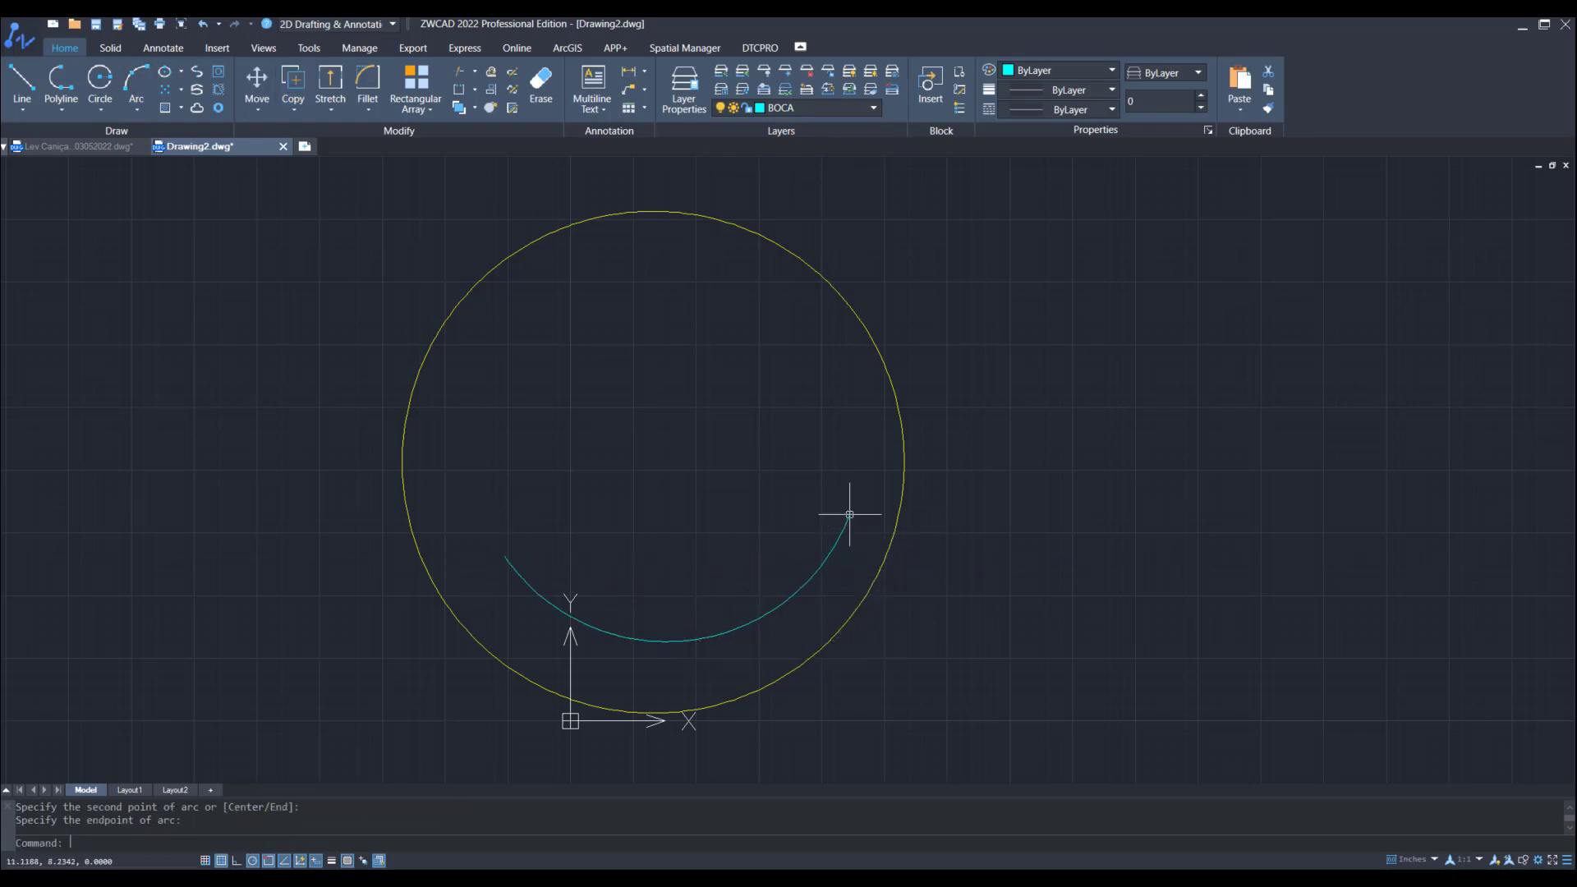
# Step: Make NARIZ the current layer and place a donut nose with inside diameter 0 and outside diameter 3 near the face's centre
pyautogui.click(796, 108)
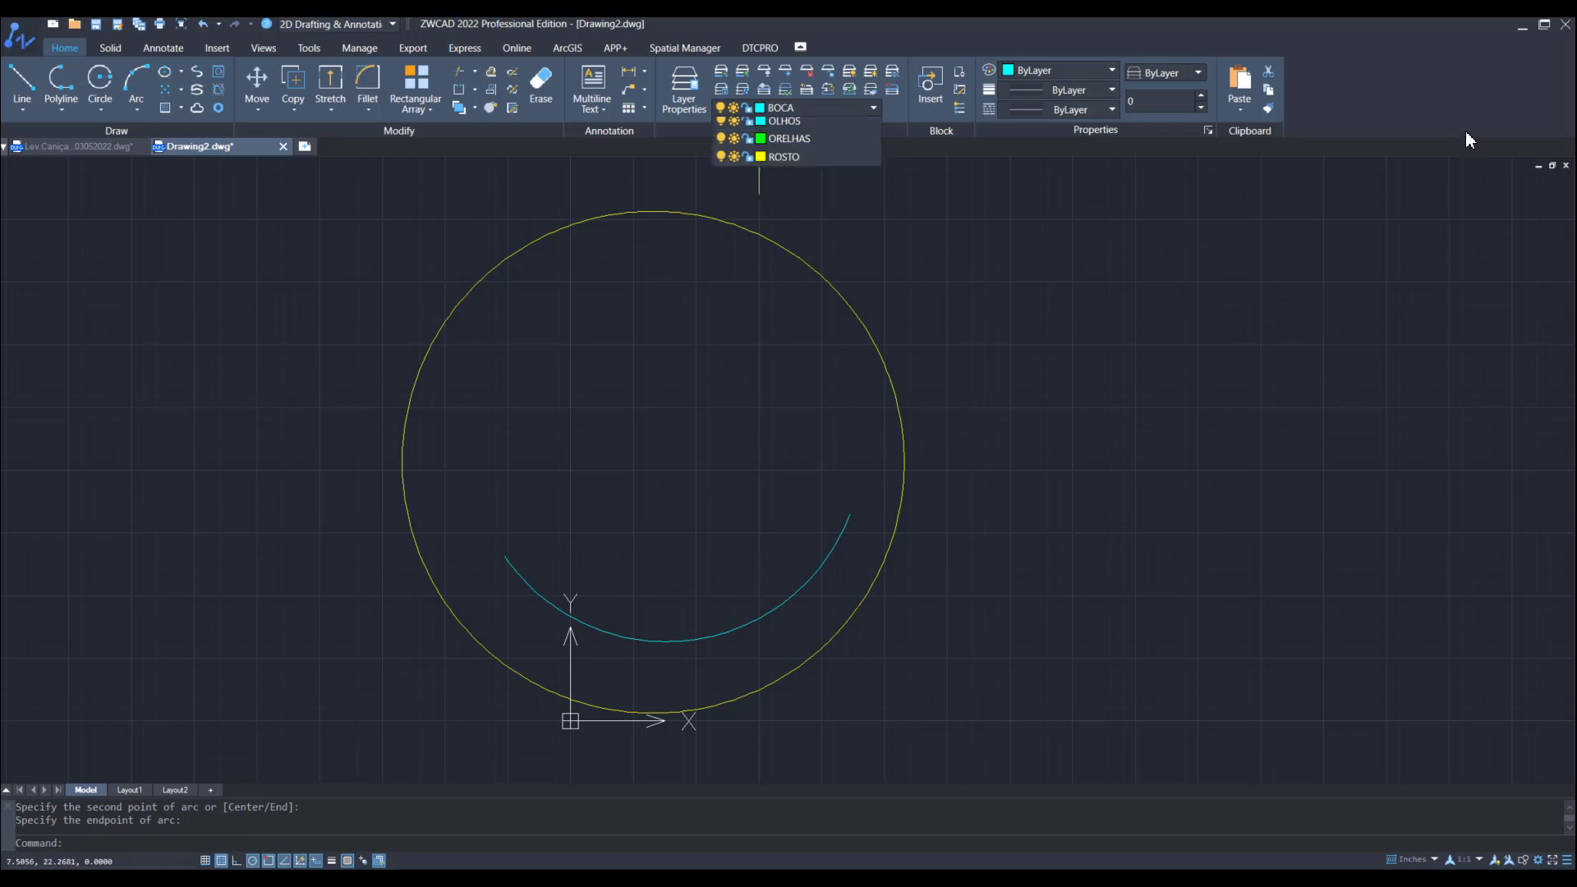
pyautogui.click(785, 181)
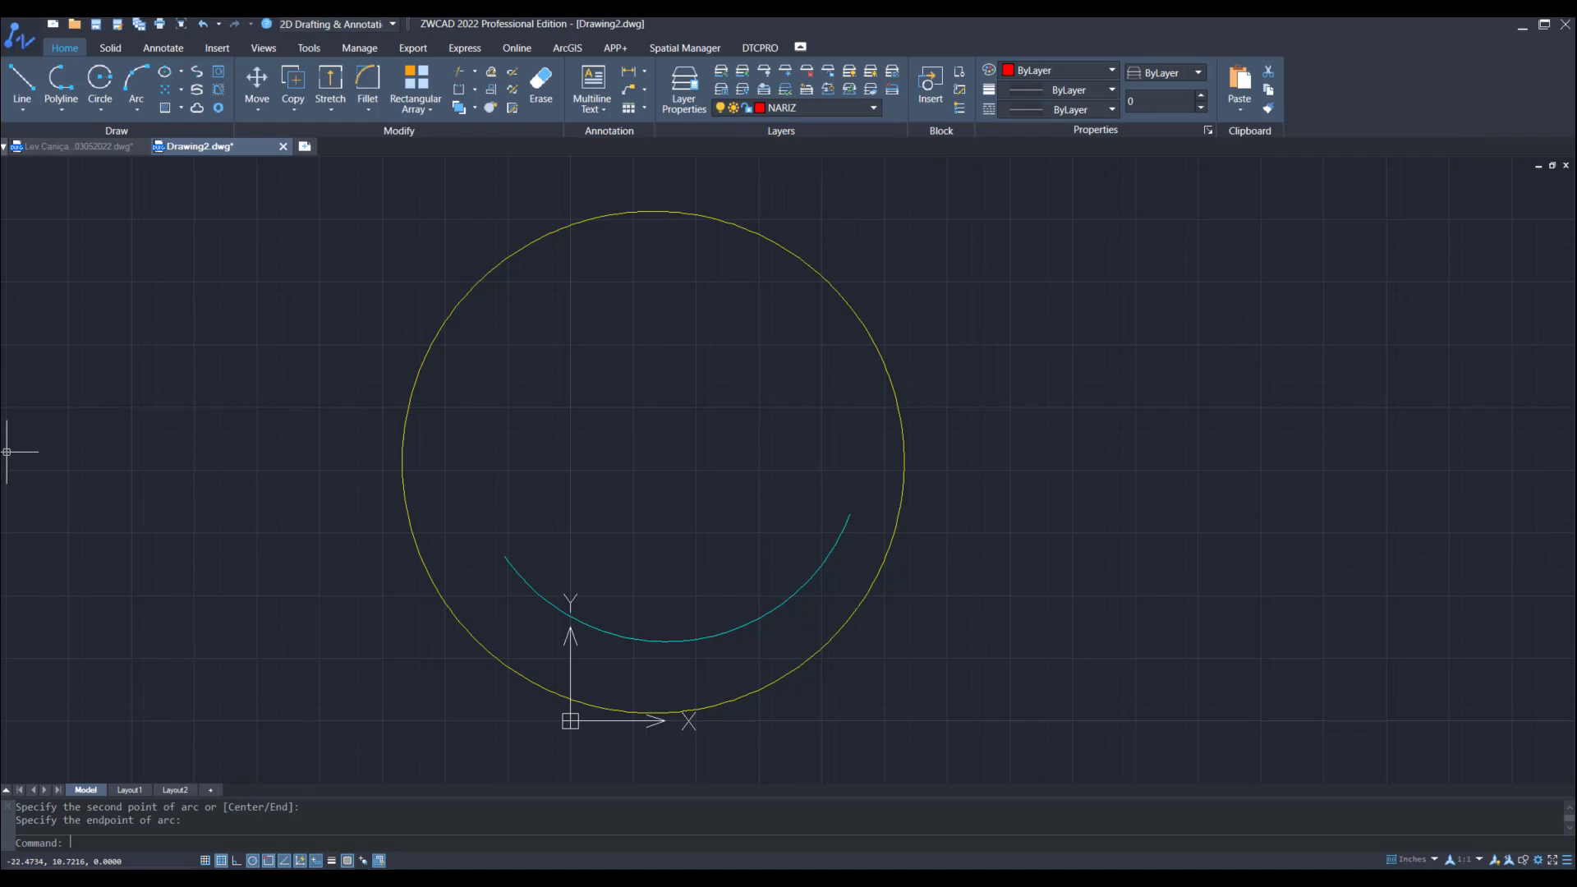
pyautogui.write('DO')
pyautogui.press('Return')
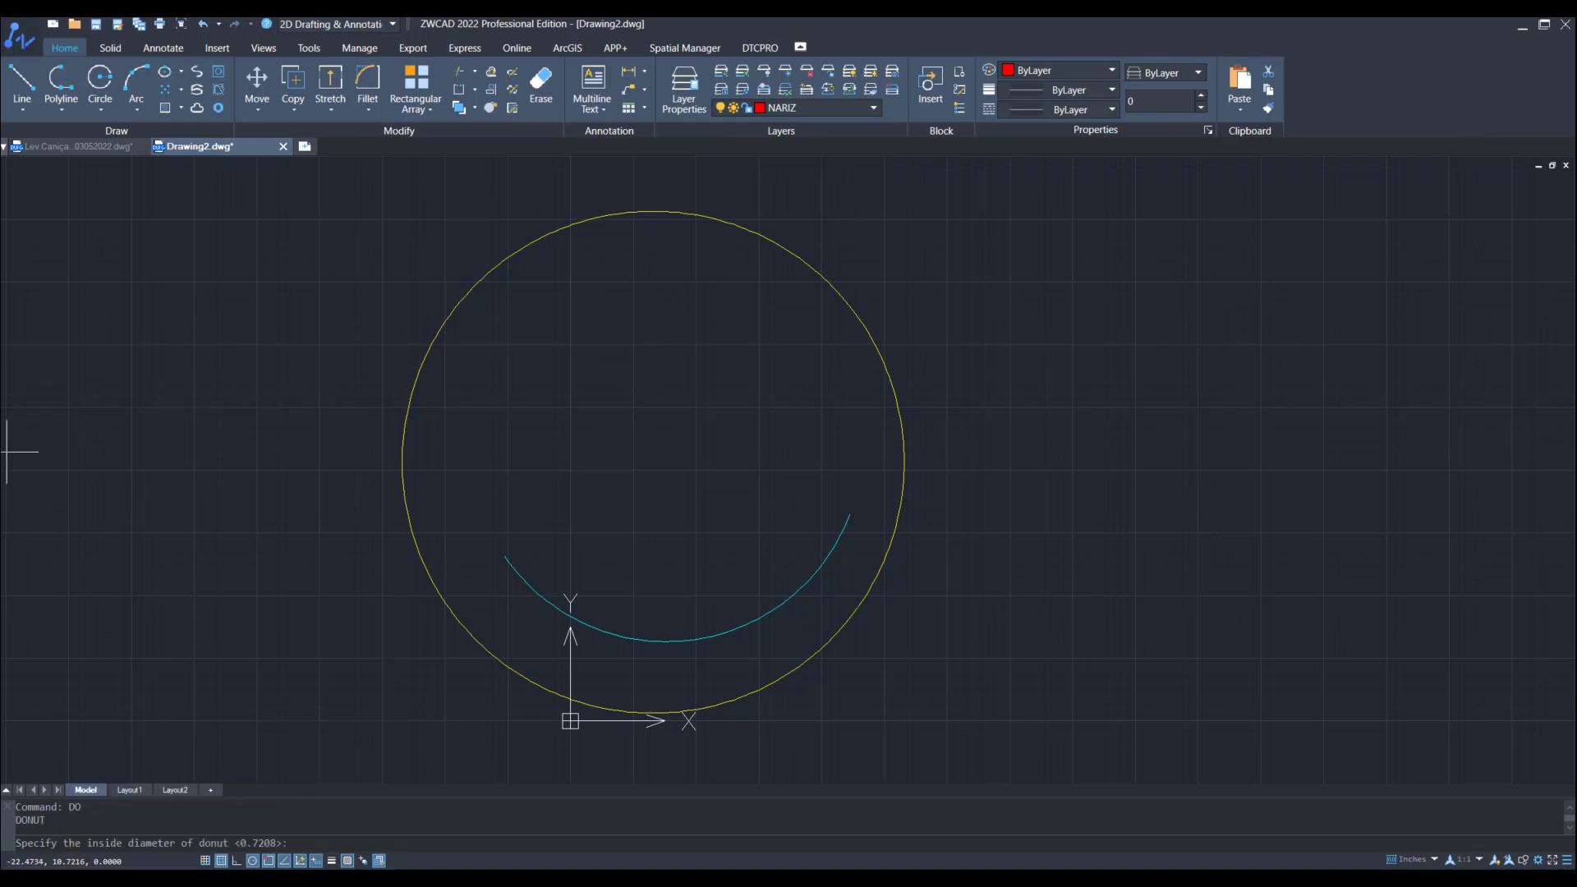
pyautogui.write('0')
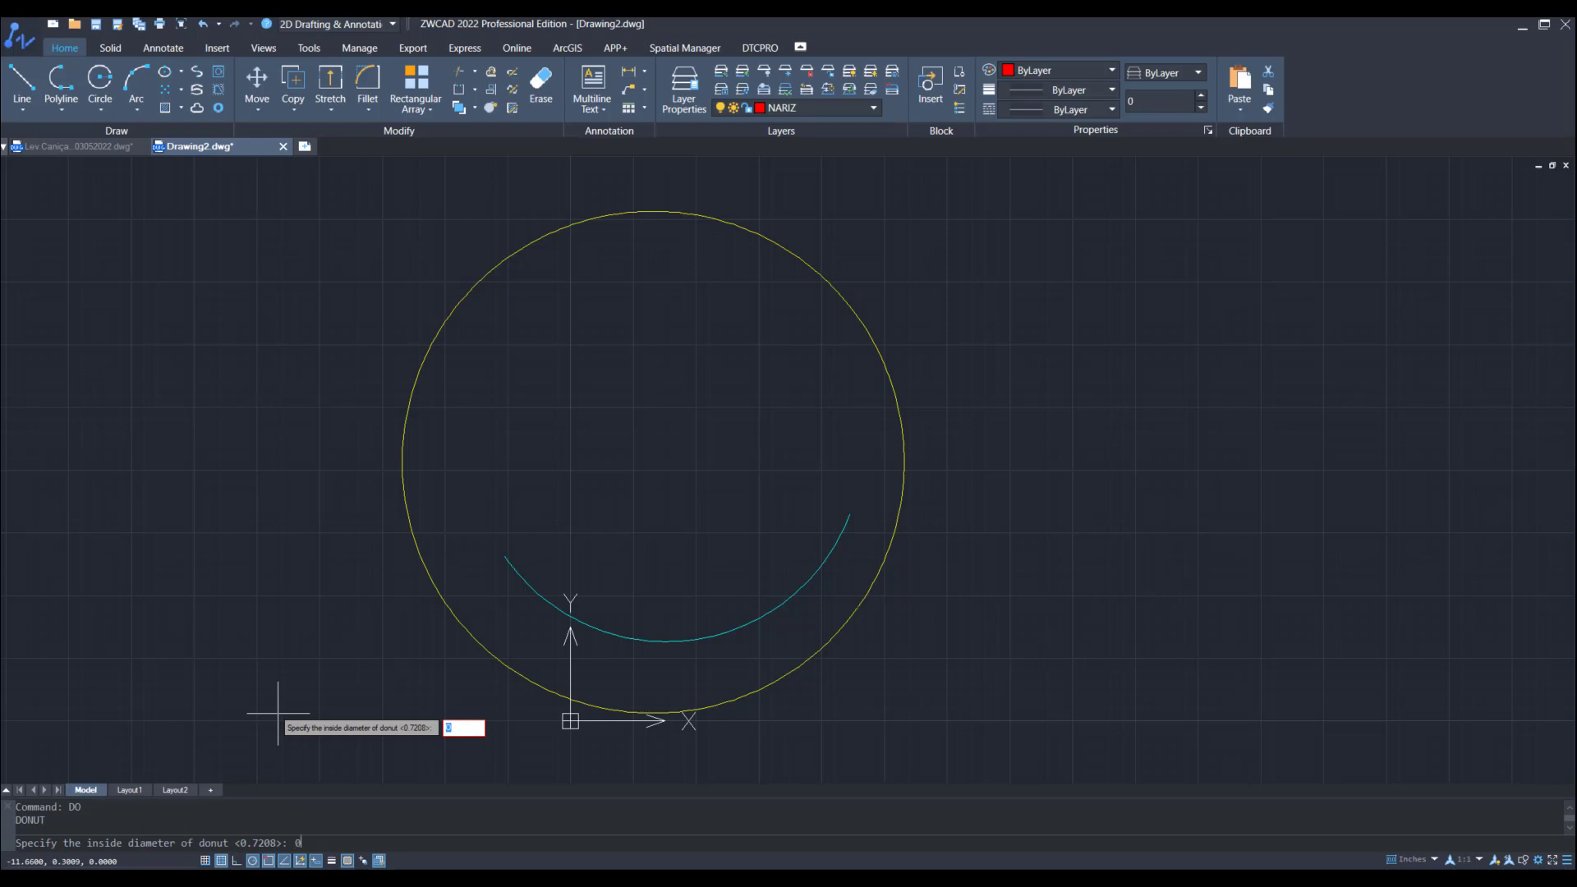
pyautogui.press('Return')
pyautogui.write('3')
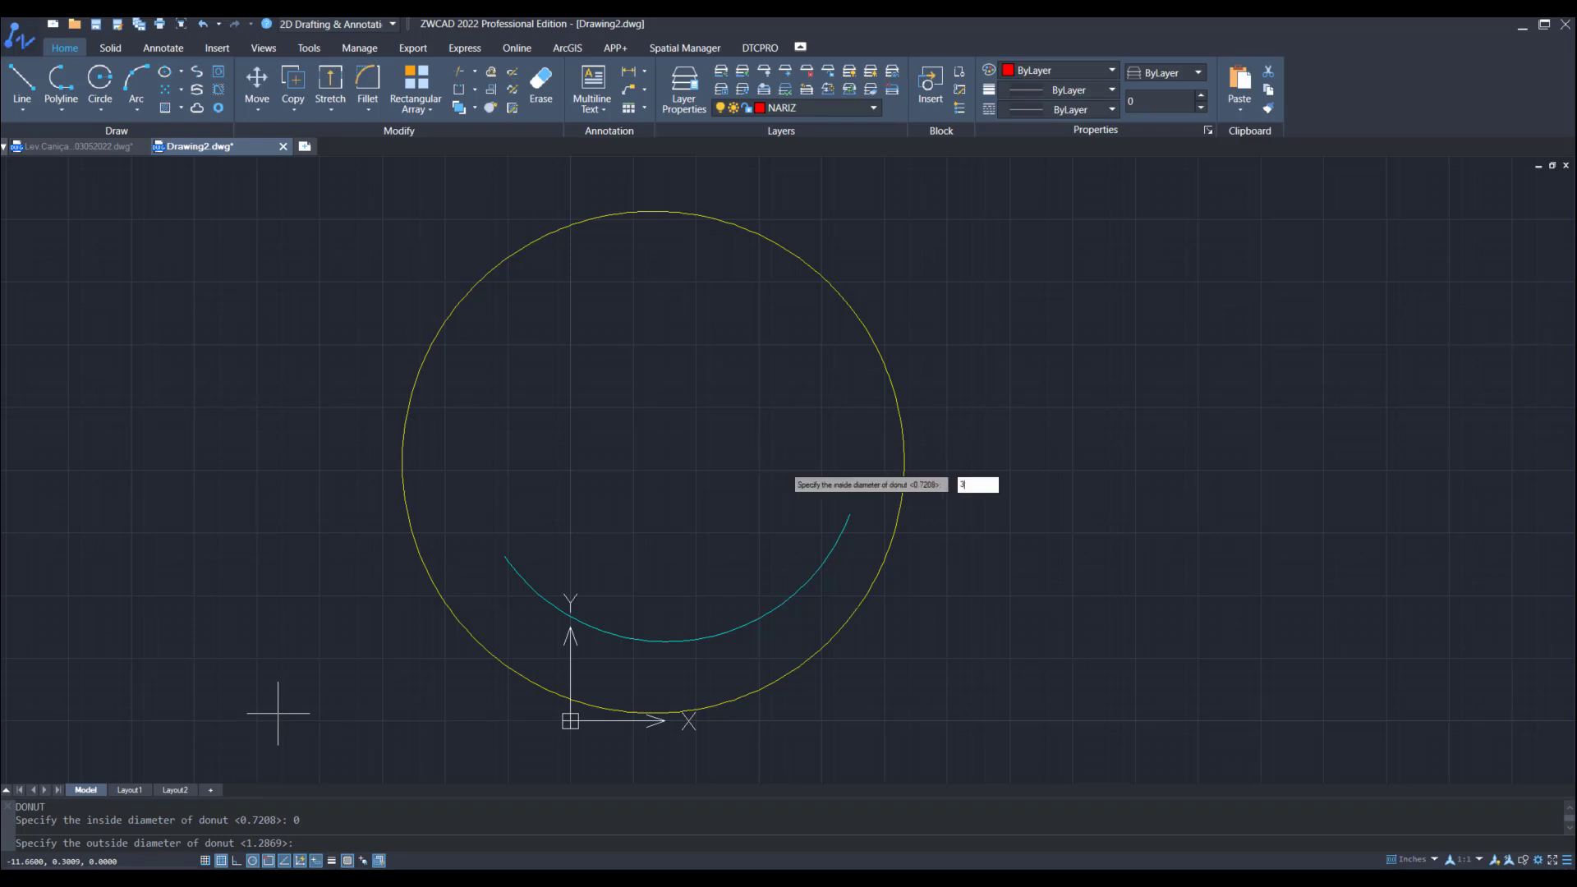
pyautogui.press('Return')
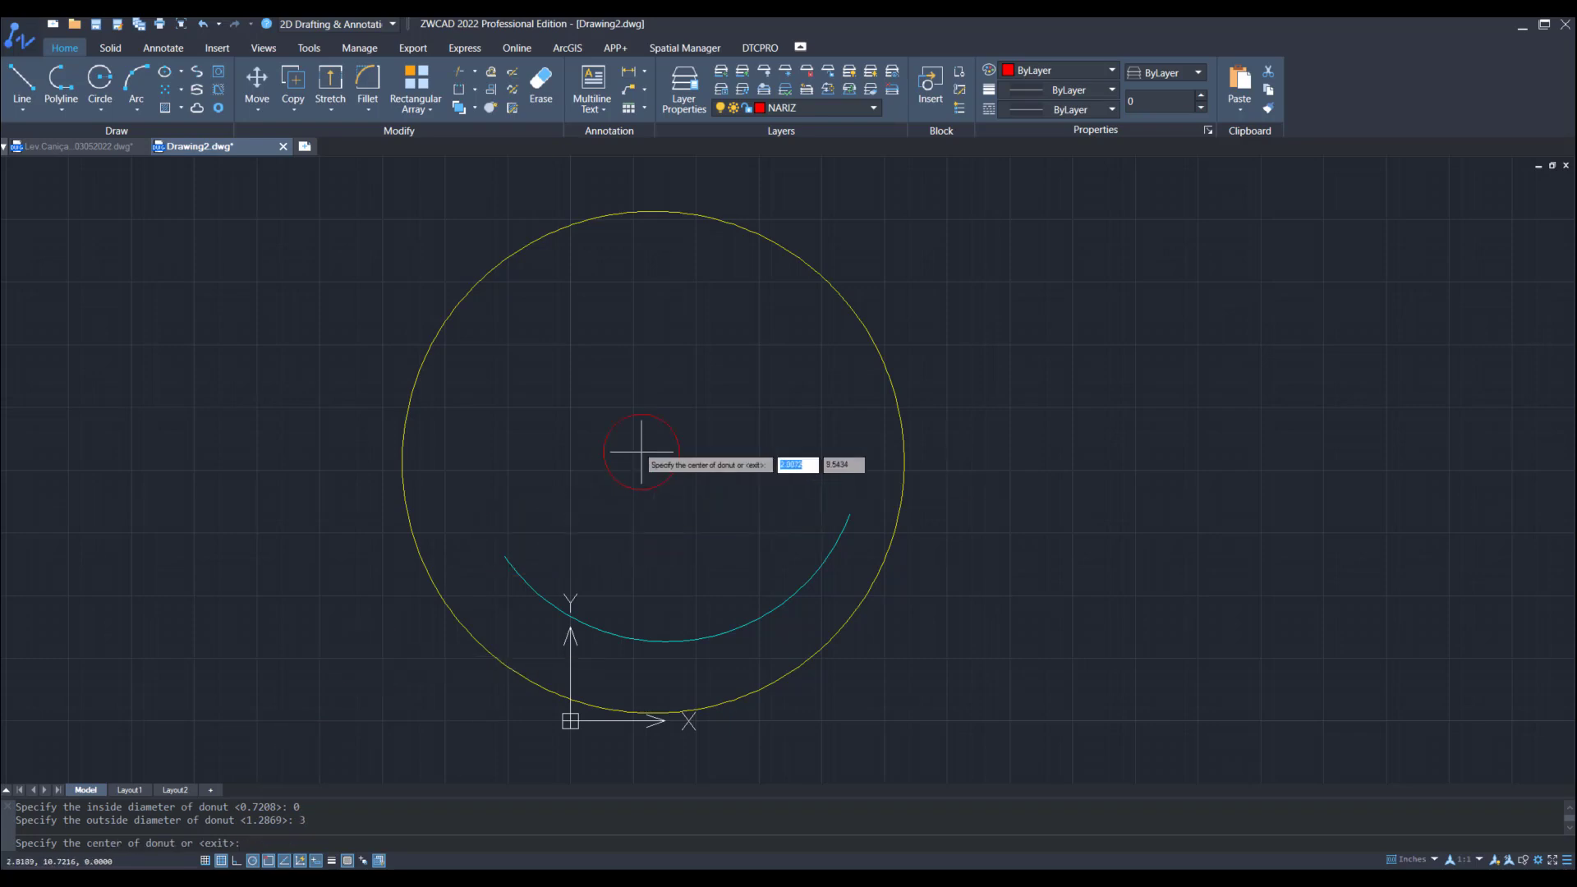
pyautogui.click(667, 465)
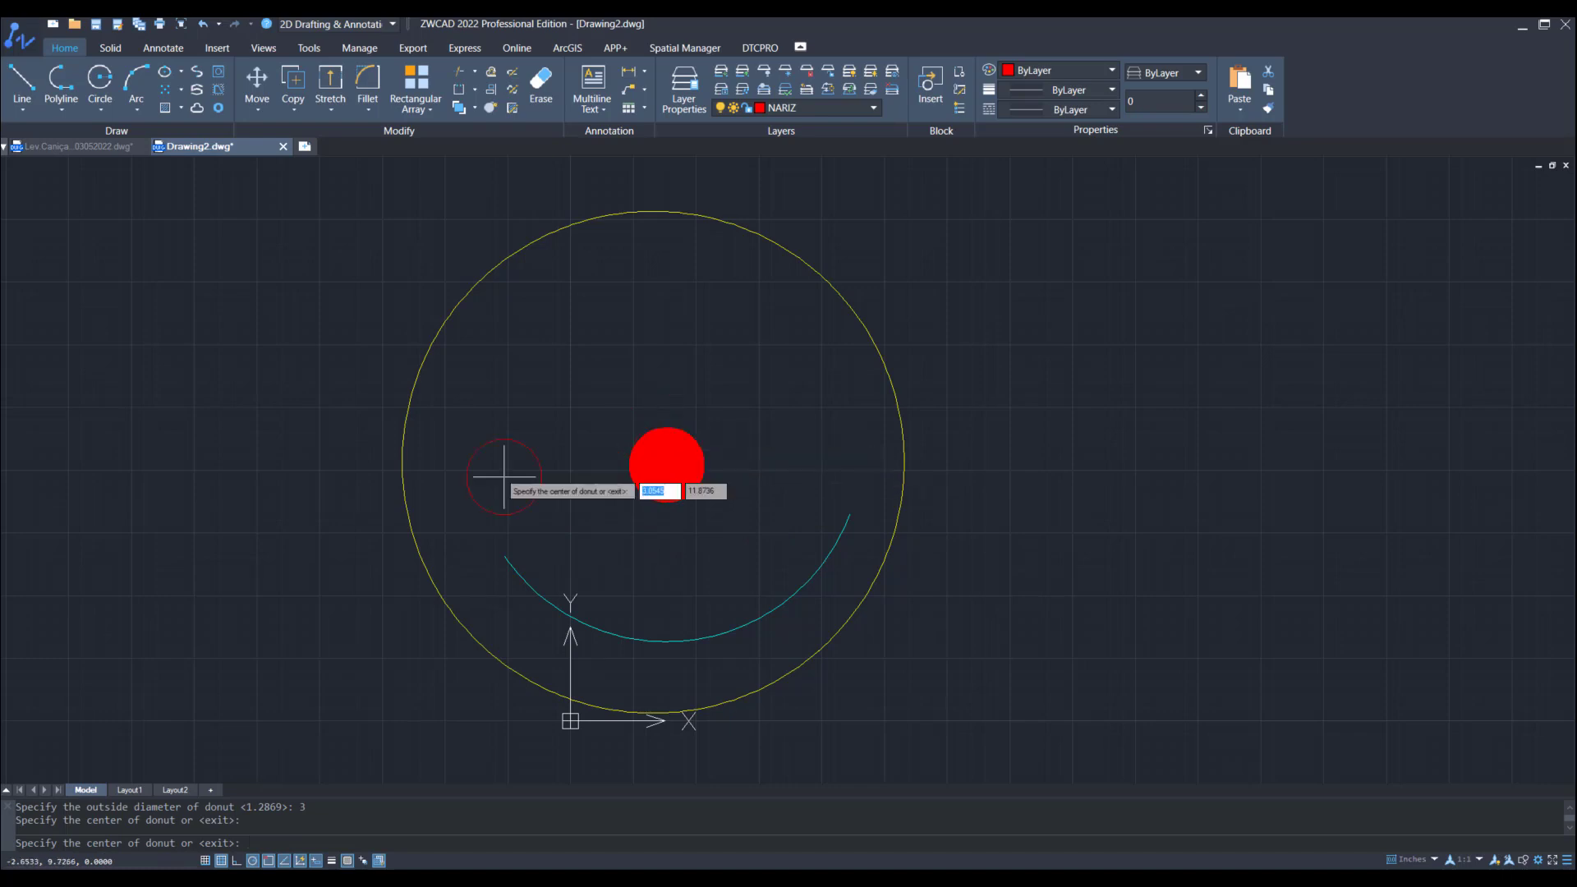
pyautogui.press('Escape')
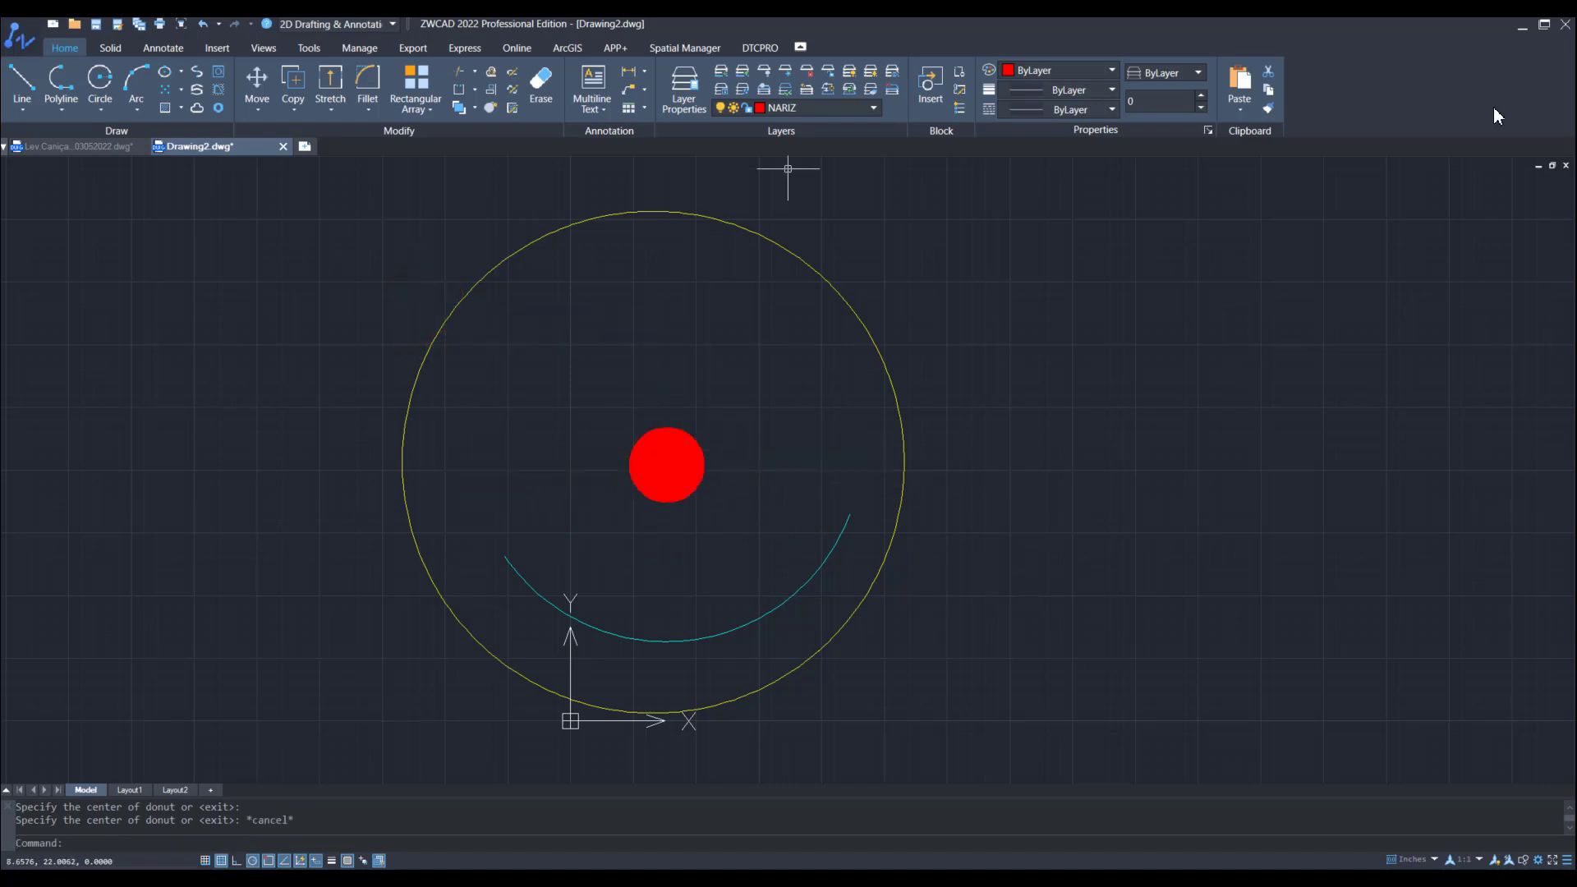
# Step: Make OLHOS the current layer and draw an upright elliptical left eye above the nose, with semi-axes of about 2.85 and 1.23
pyautogui.click(795, 108)
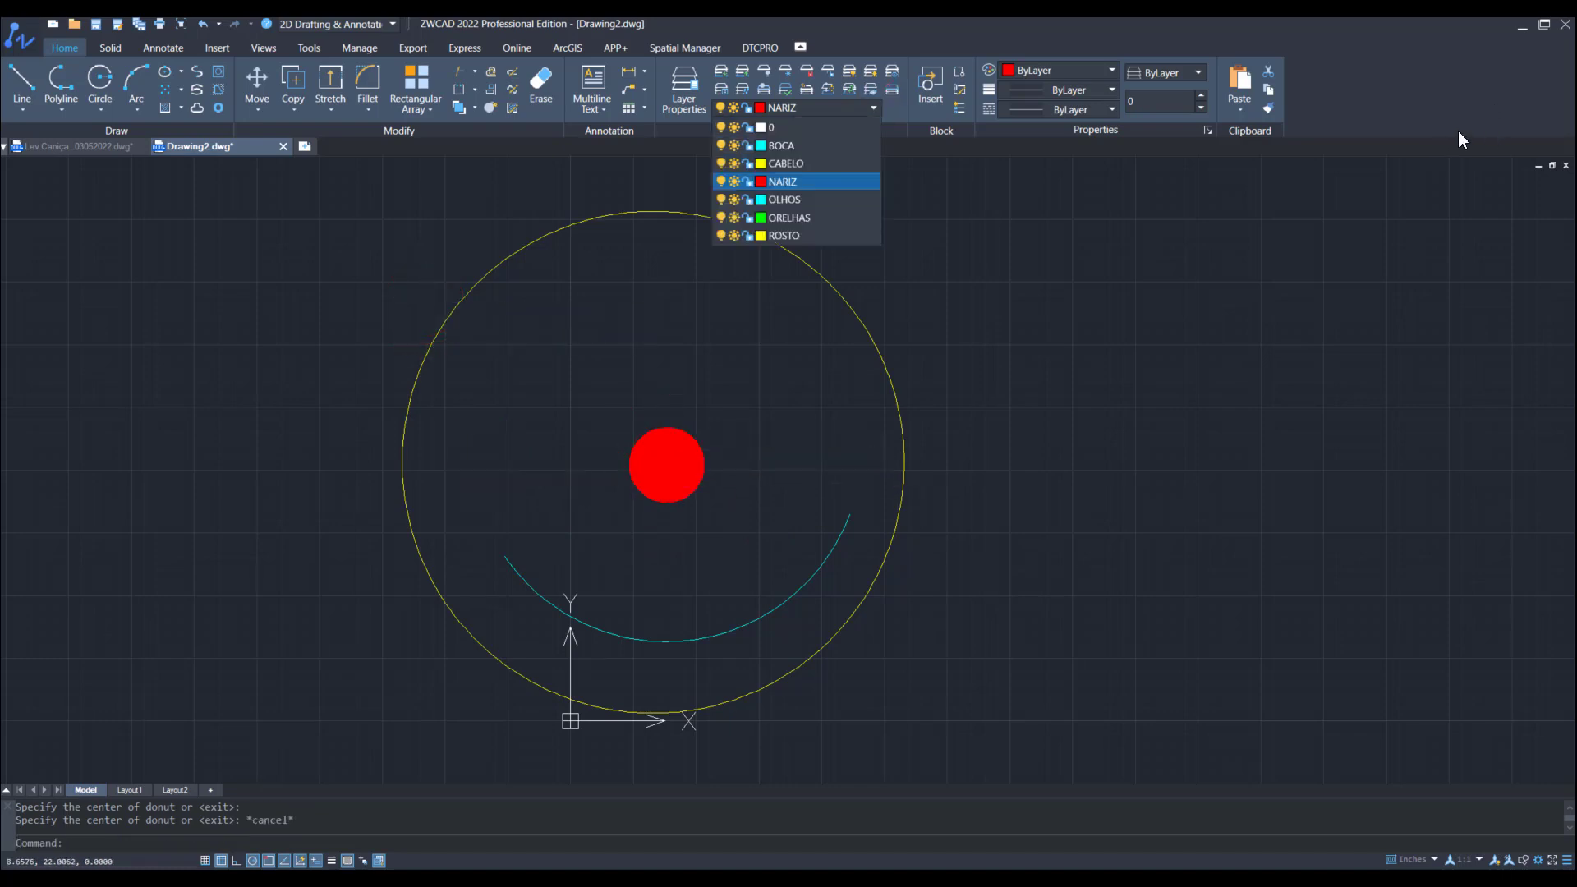
pyautogui.click(786, 199)
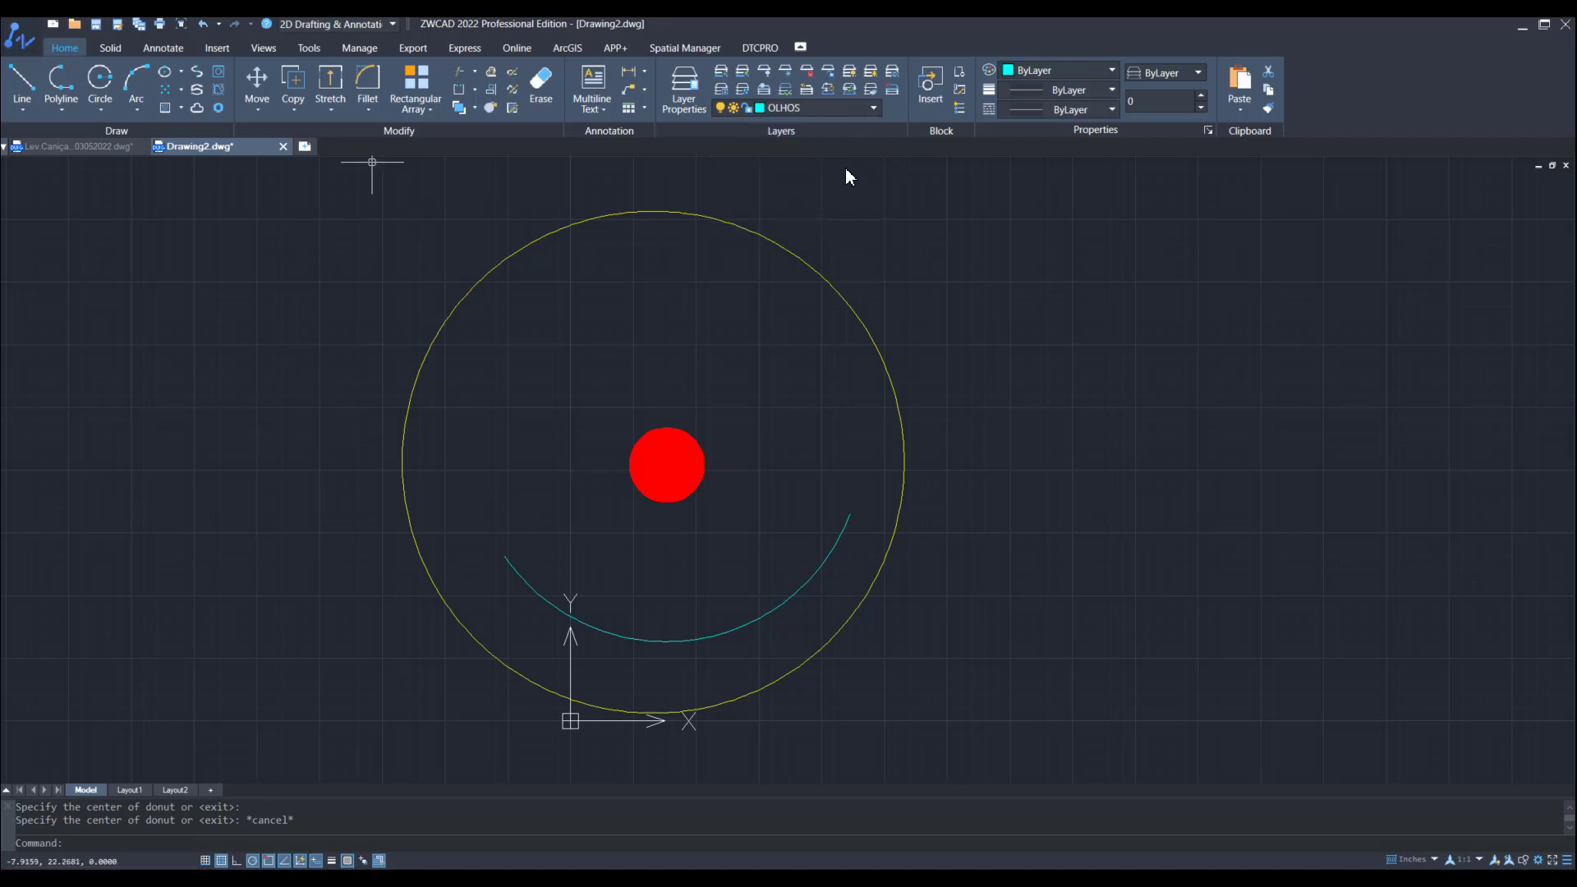
pyautogui.click(164, 71)
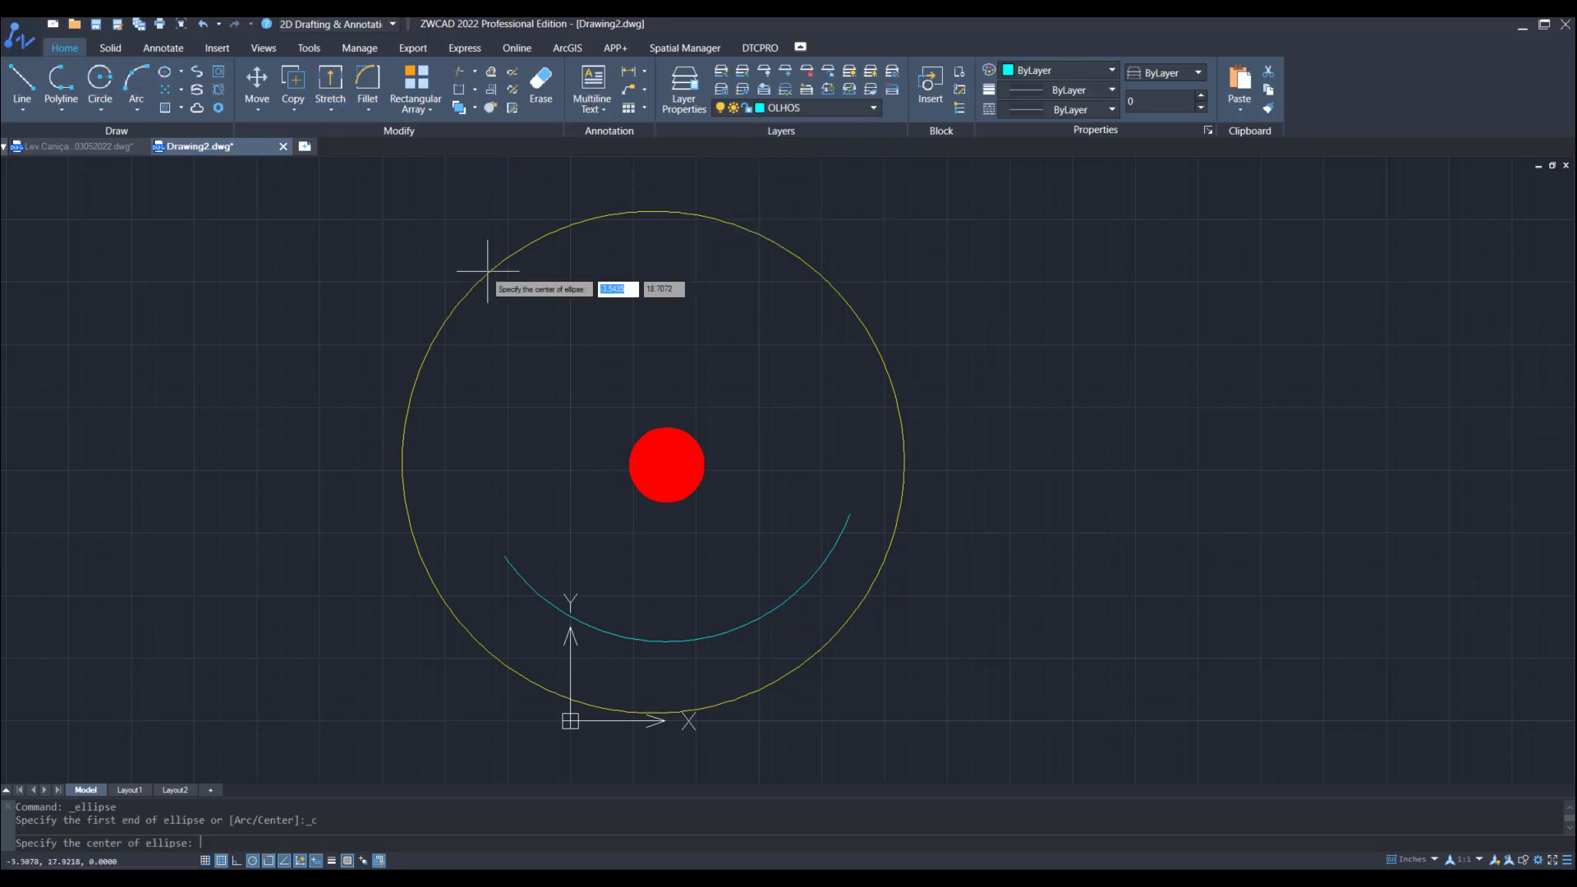
pyautogui.click(599, 405)
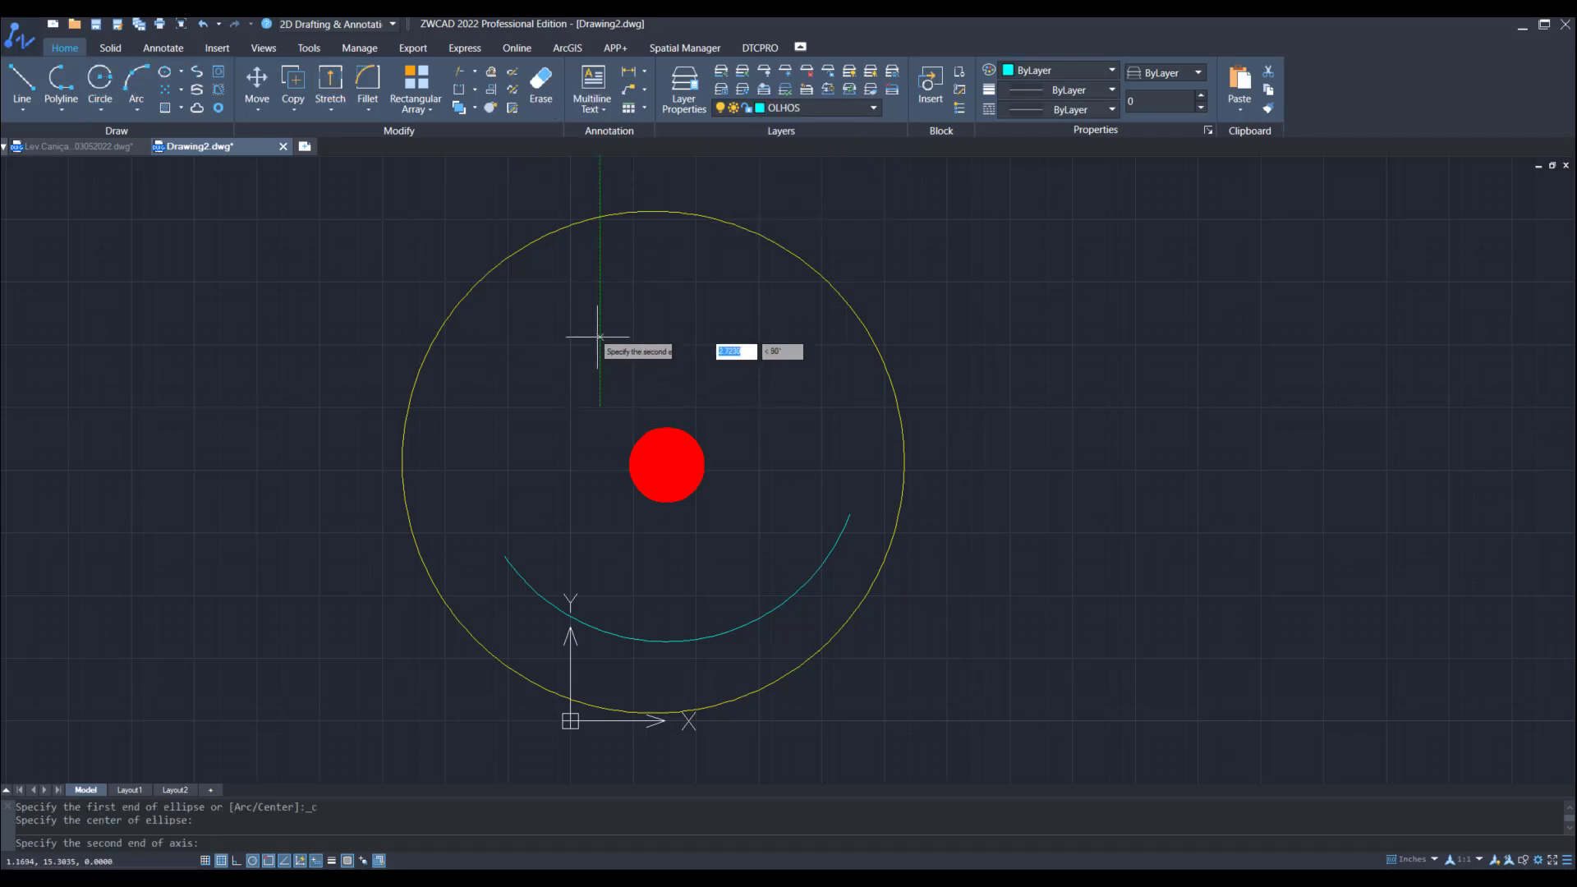
pyautogui.click(599, 334)
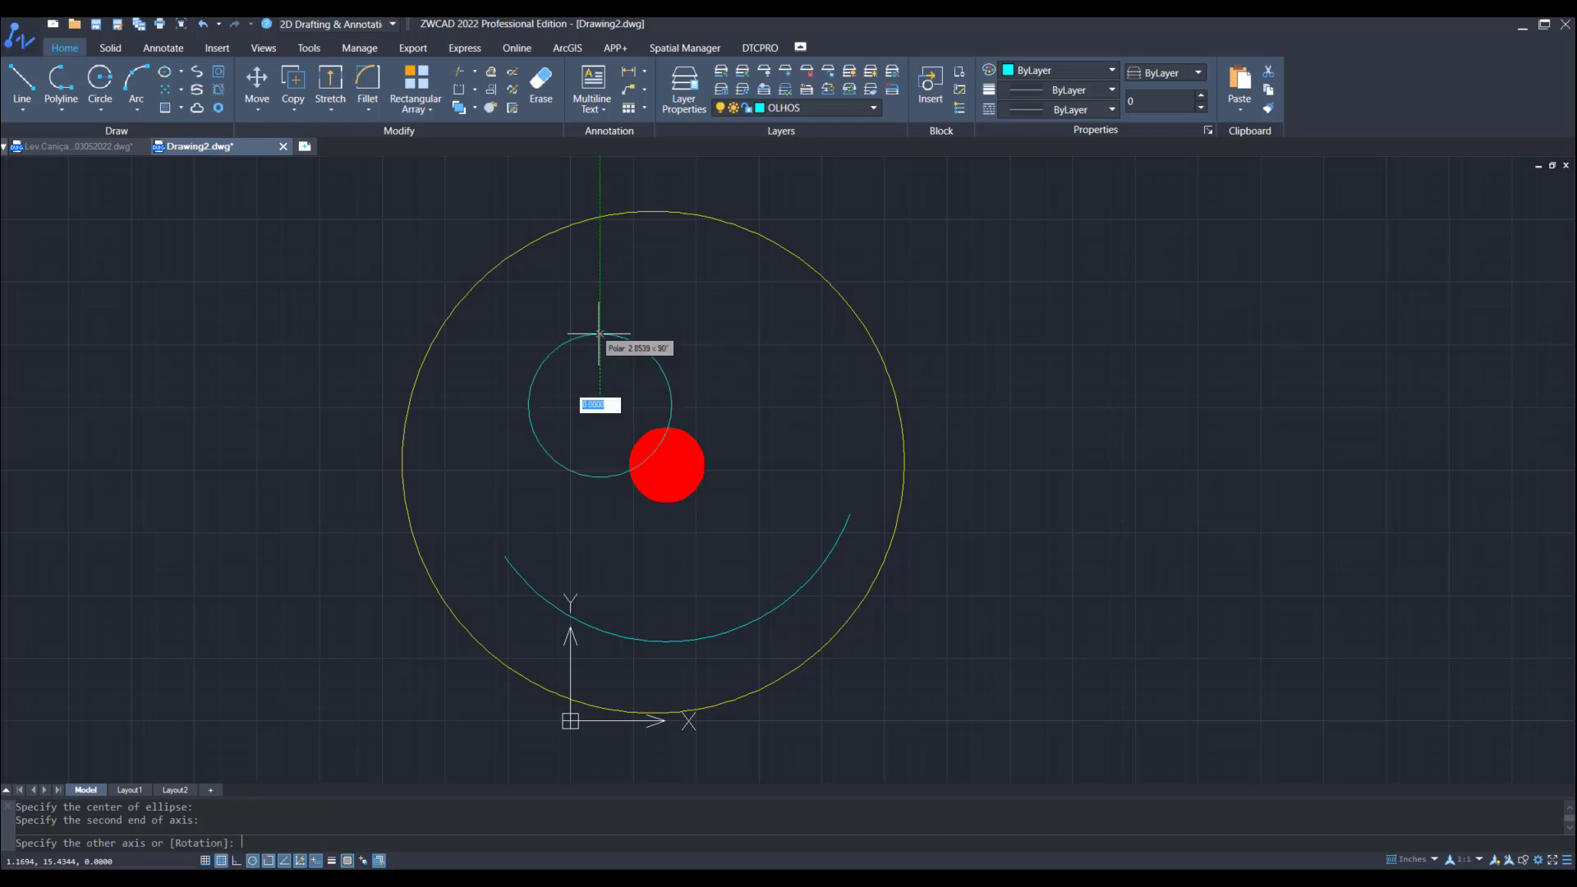
pyautogui.click(599, 374)
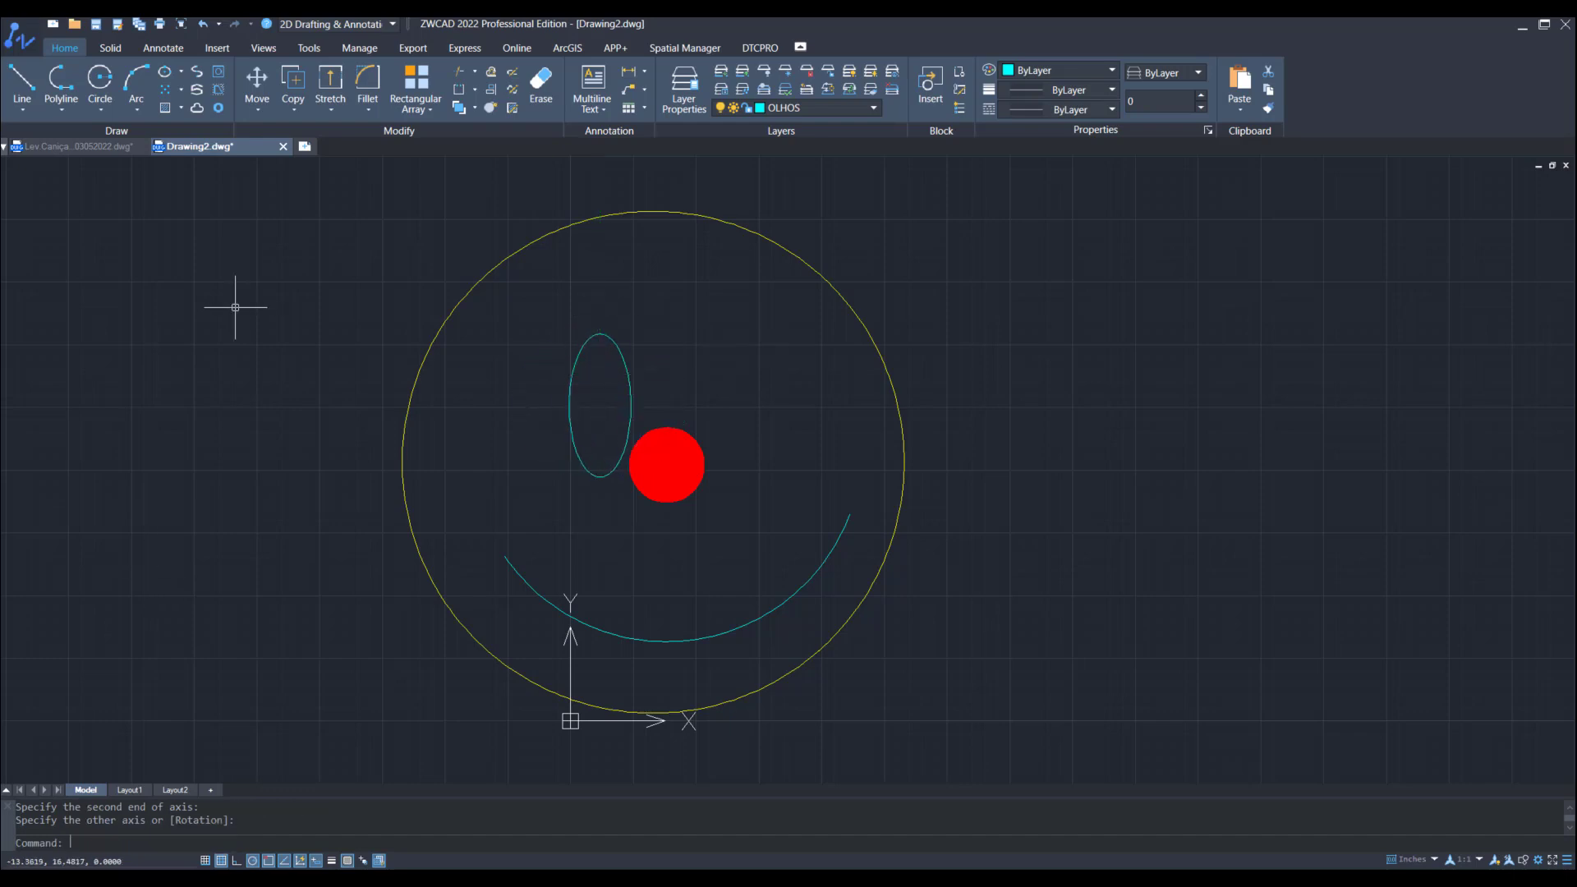
# Step: Copy the elliptical eye to the right side of the nose, slightly higher than the original
pyautogui.write('co')
pyautogui.press('Return')
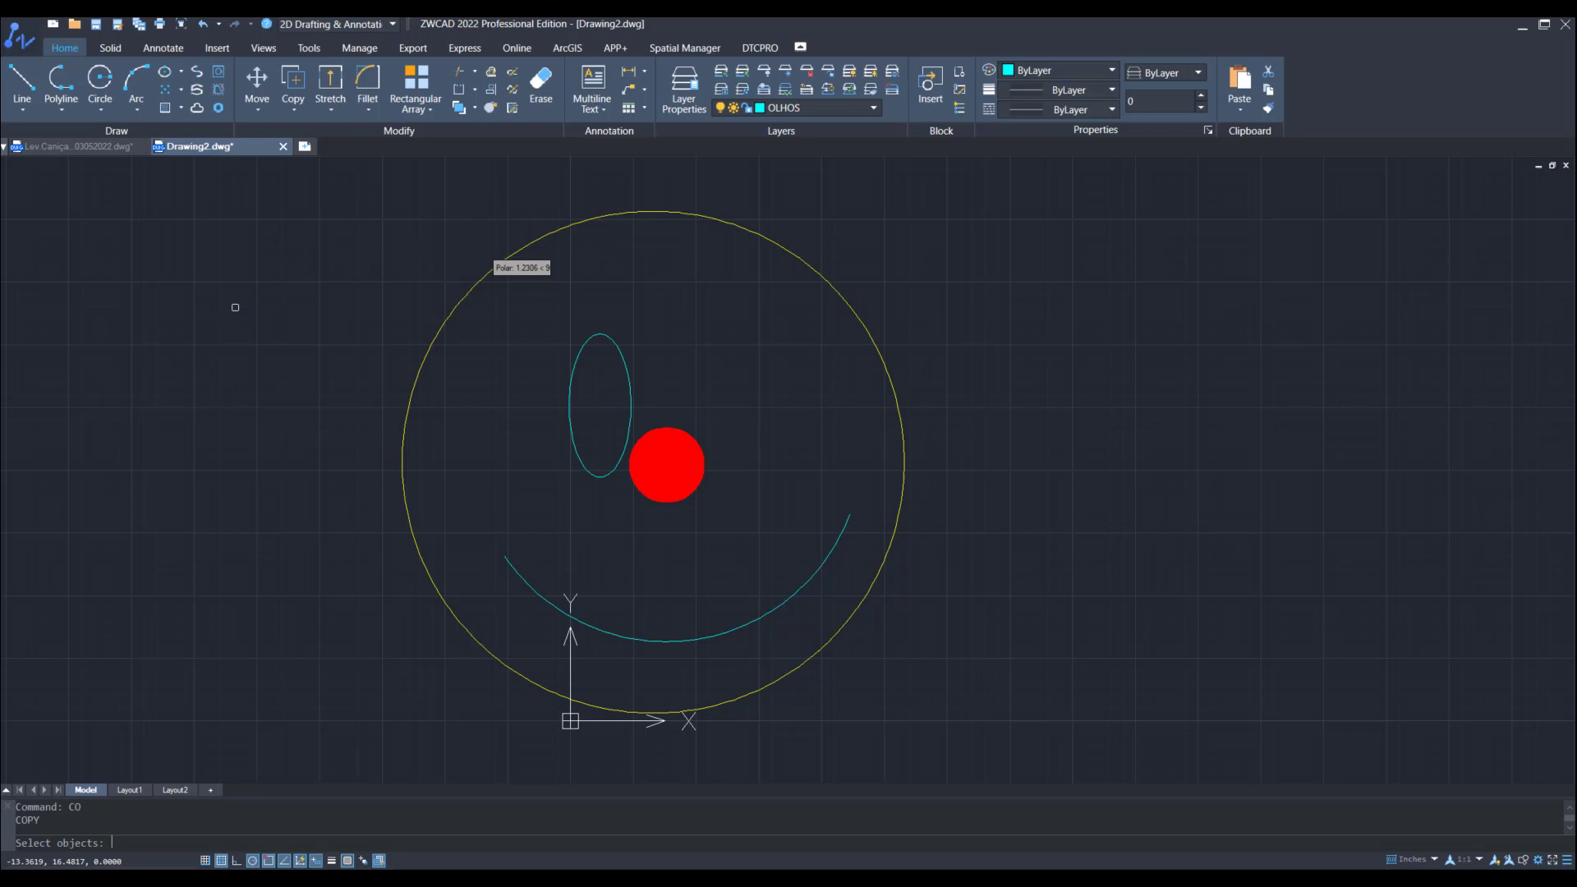
pyautogui.click(575, 353)
pyautogui.press('Return')
pyautogui.click(585, 358)
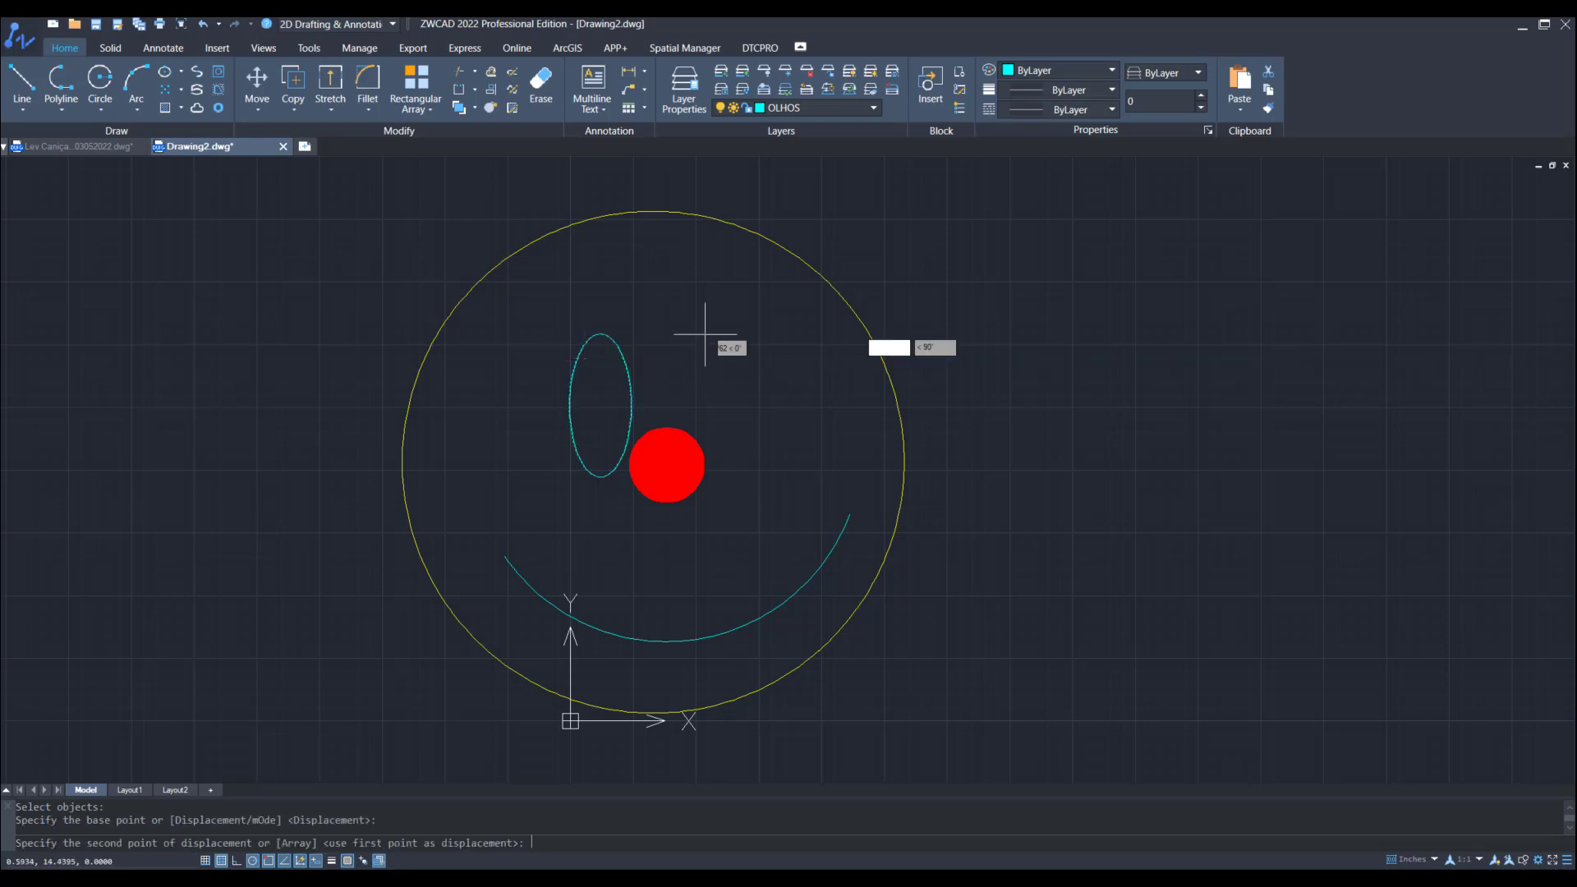
pyautogui.click(723, 336)
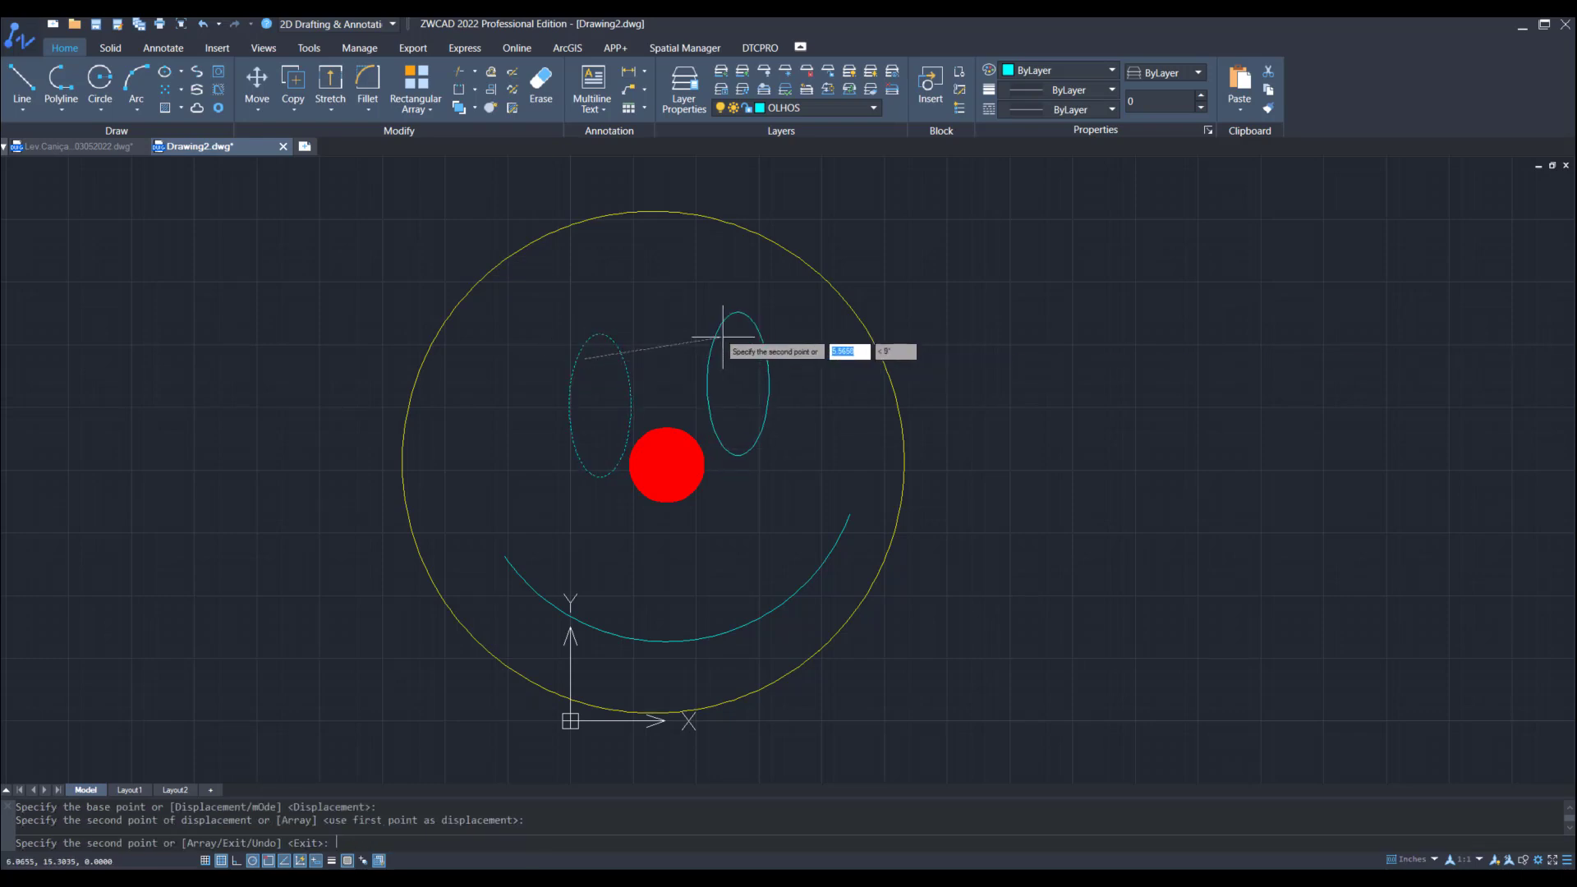
pyautogui.press('Escape')
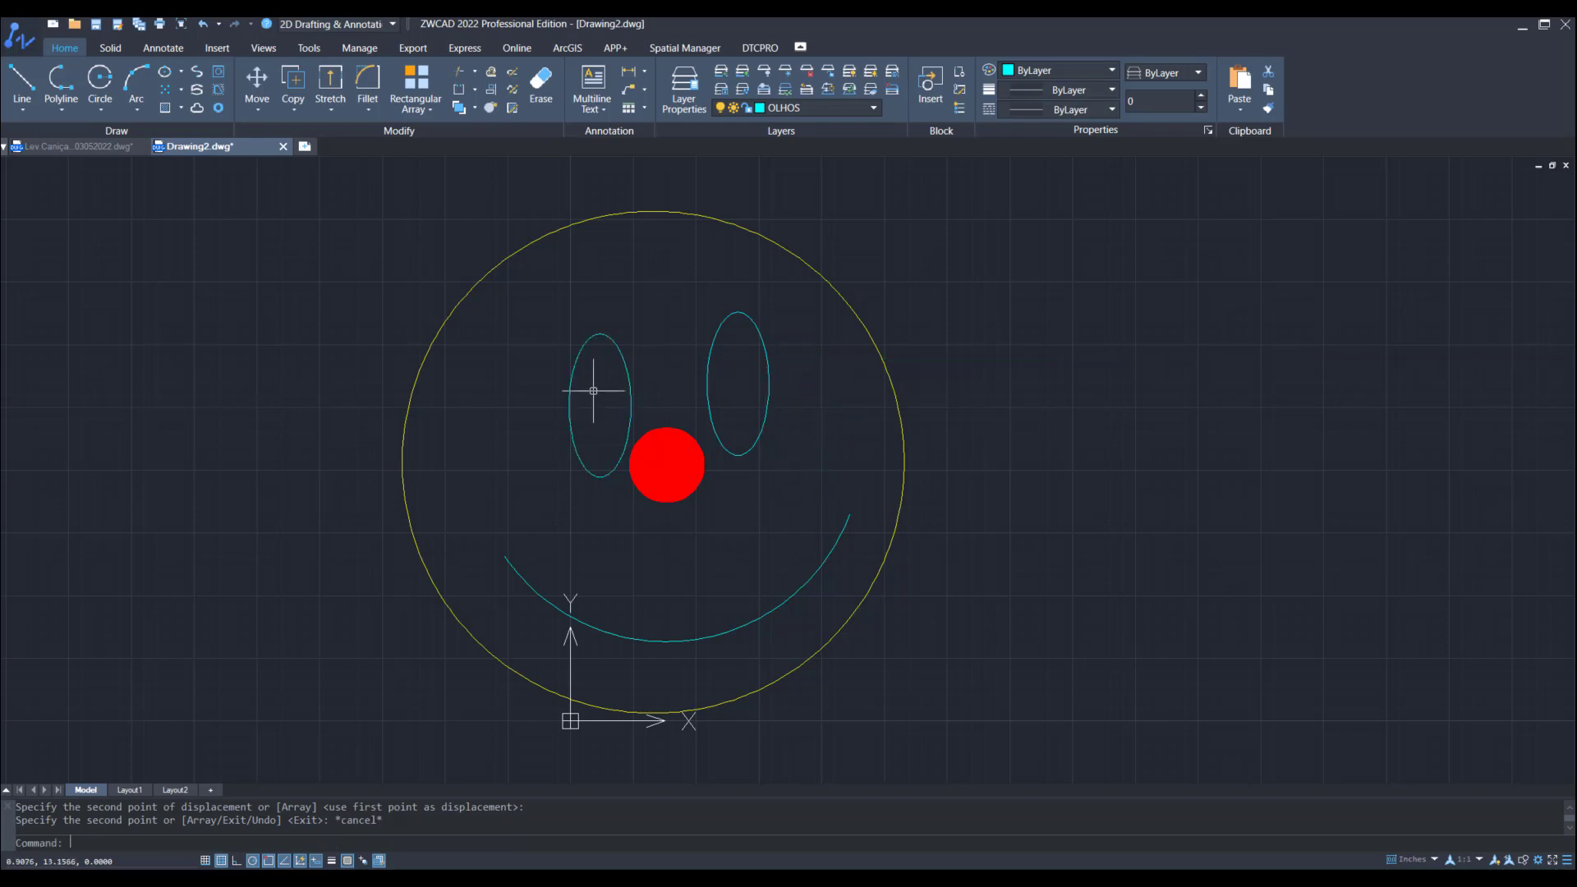
# Step: Make ORELHAS the current layer and draw a three-point arc as the left ear, starting and ending on the face circle
pyautogui.moveTo(1217, 476)
pyautogui.mouseDown(button='middle')
pyautogui.moveTo(1169, 471)
pyautogui.moveTo(1165, 451)
pyautogui.mouseUp(button='middle')
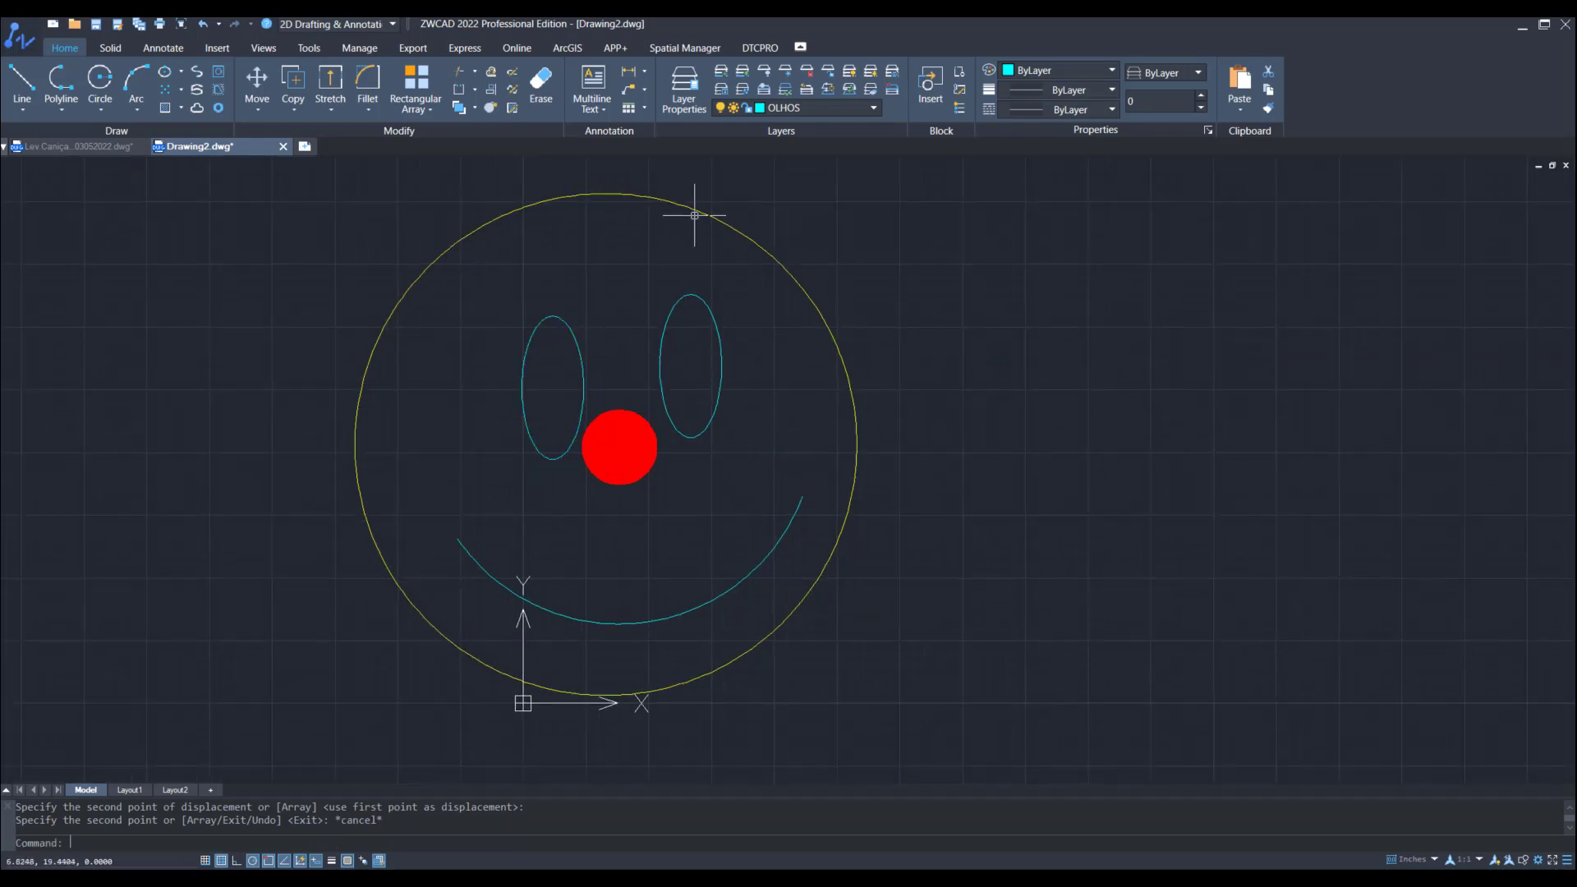
pyautogui.click(781, 108)
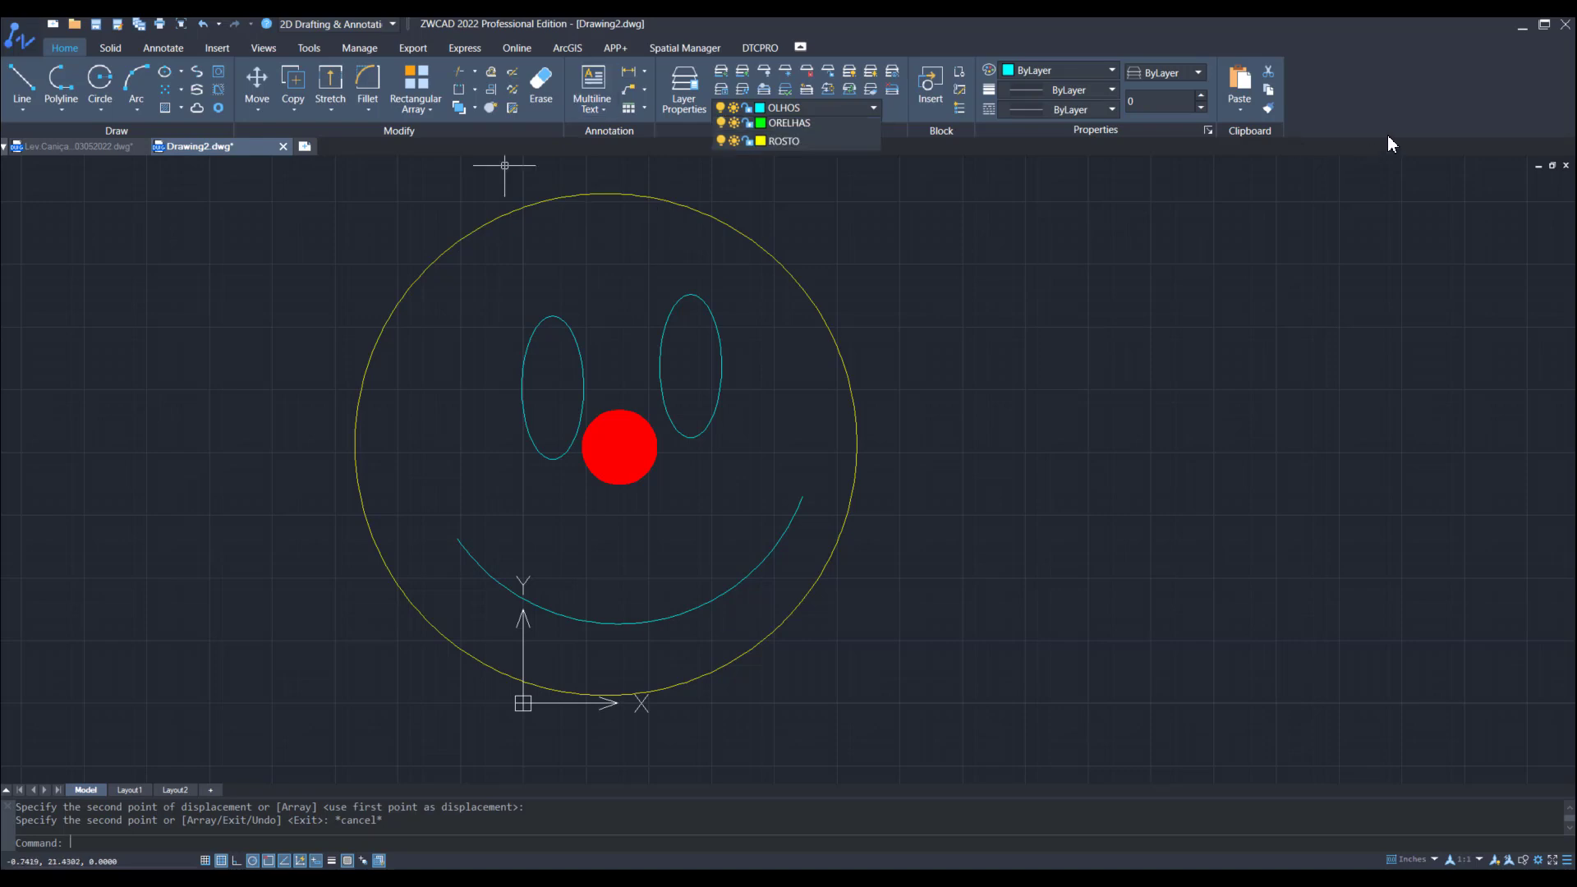
pyautogui.click(789, 217)
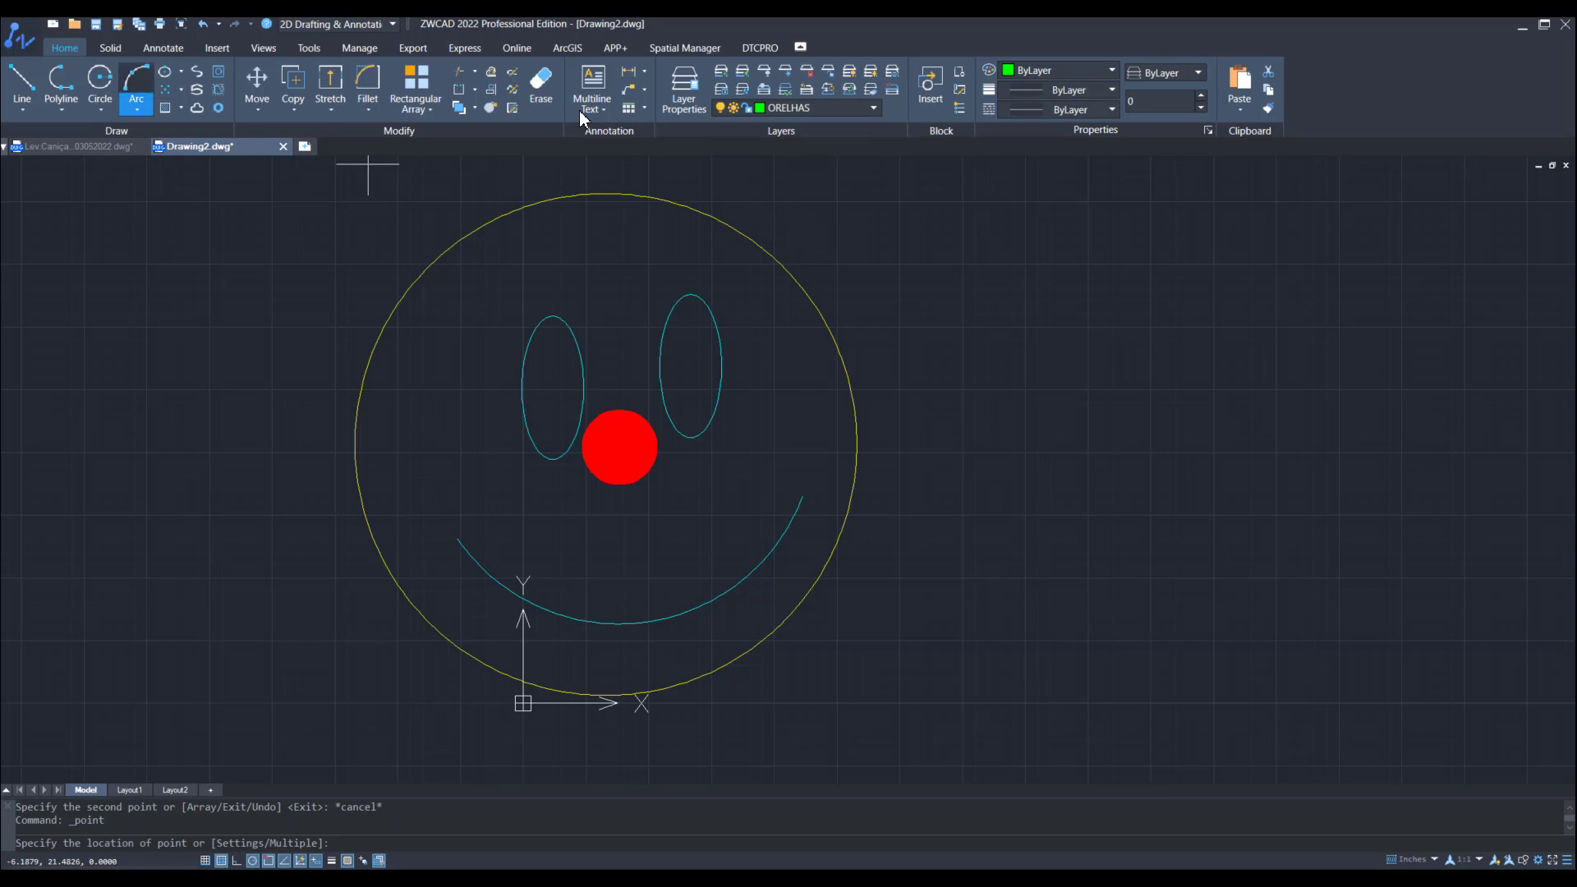
pyautogui.click(136, 79)
pyautogui.click(420, 277)
pyautogui.click(295, 320)
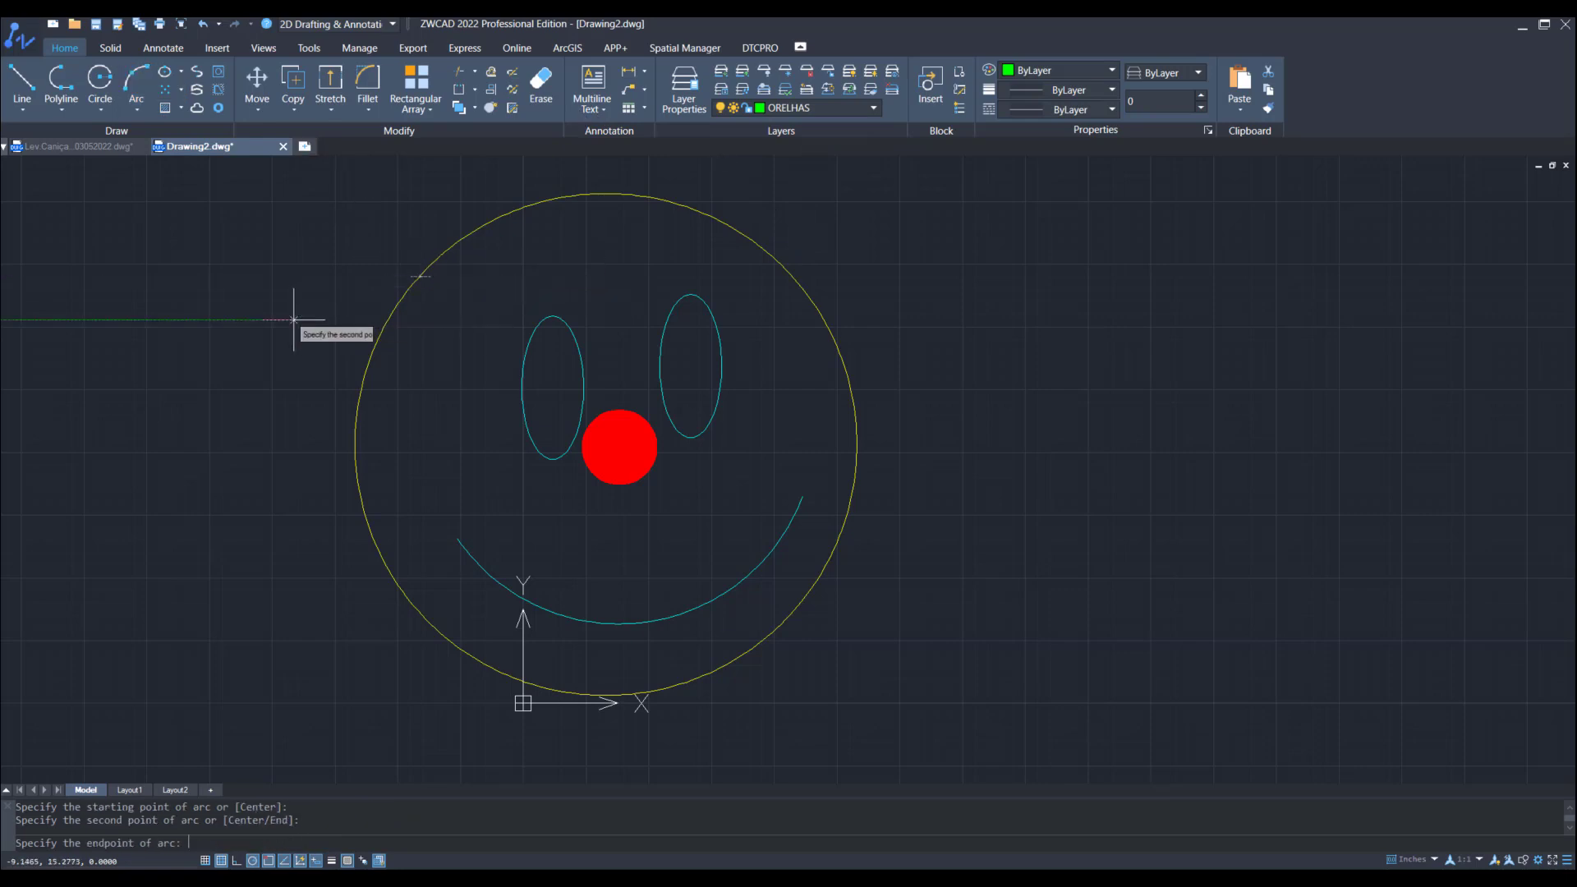
pyautogui.click(364, 514)
pyautogui.press('Return')
pyautogui.press('Return')
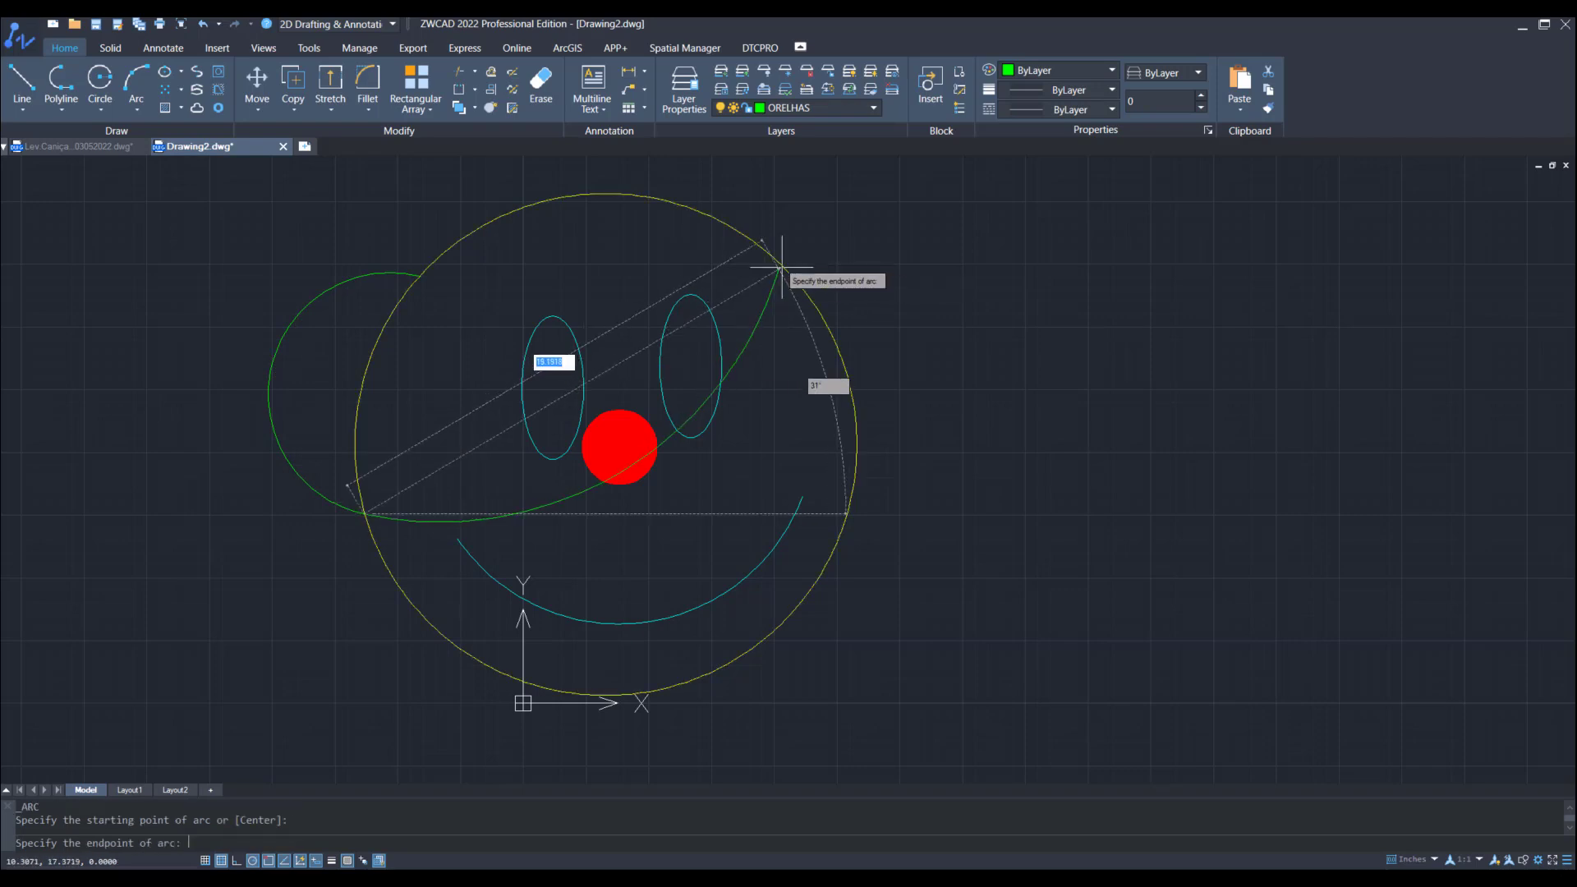
pyautogui.press('Escape')
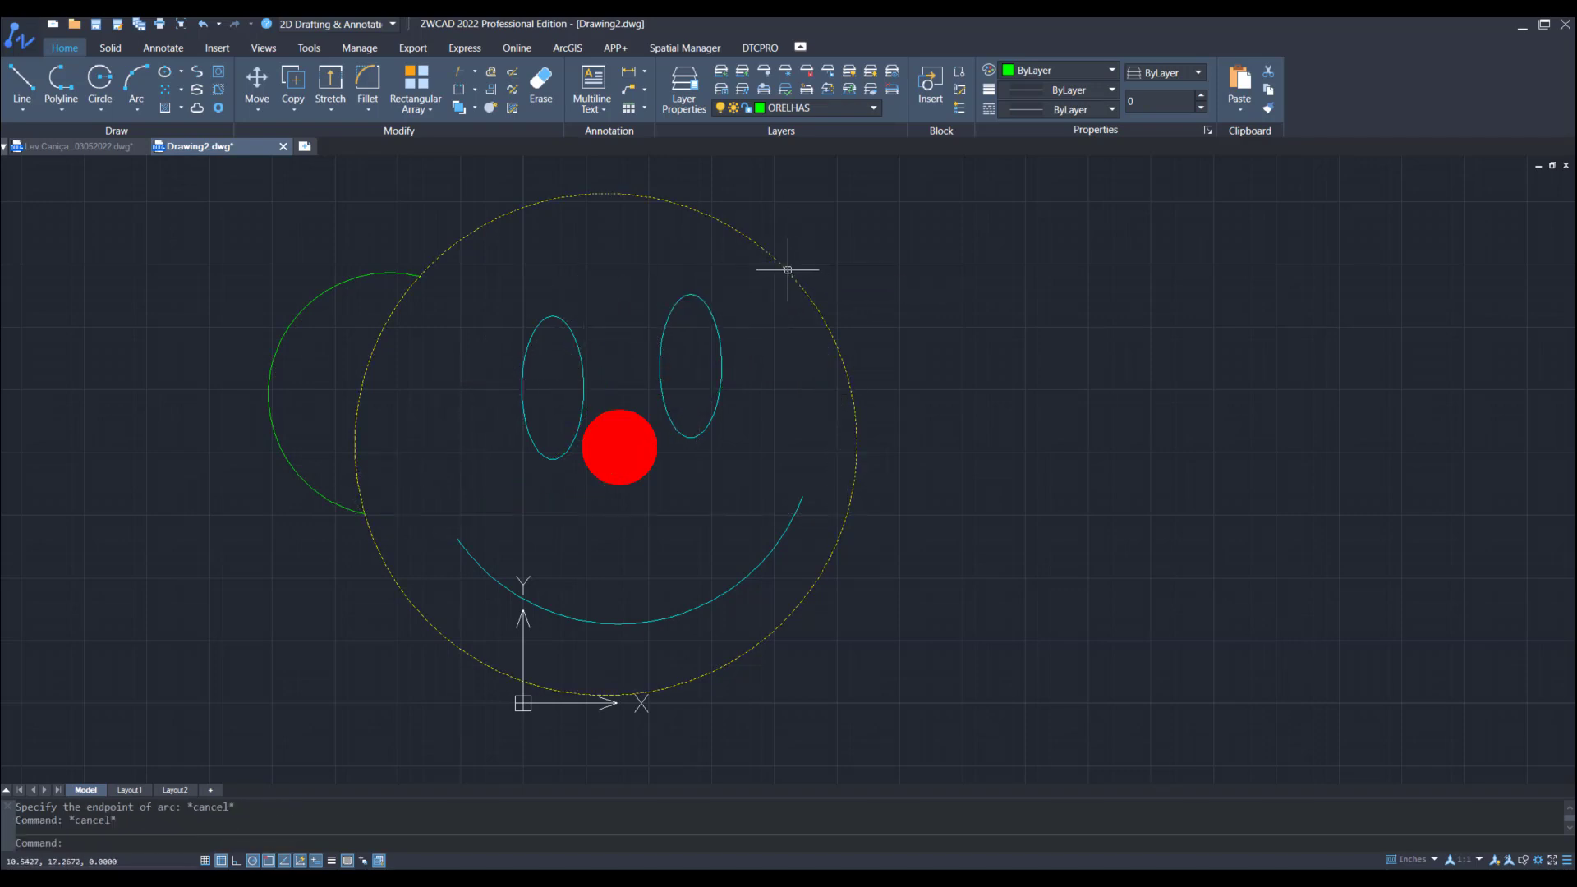
# Step: Draw a three-point arc as the right ear, bulging outward from the right side of the face circle
pyautogui.press('Return')
pyautogui.click(781, 255)
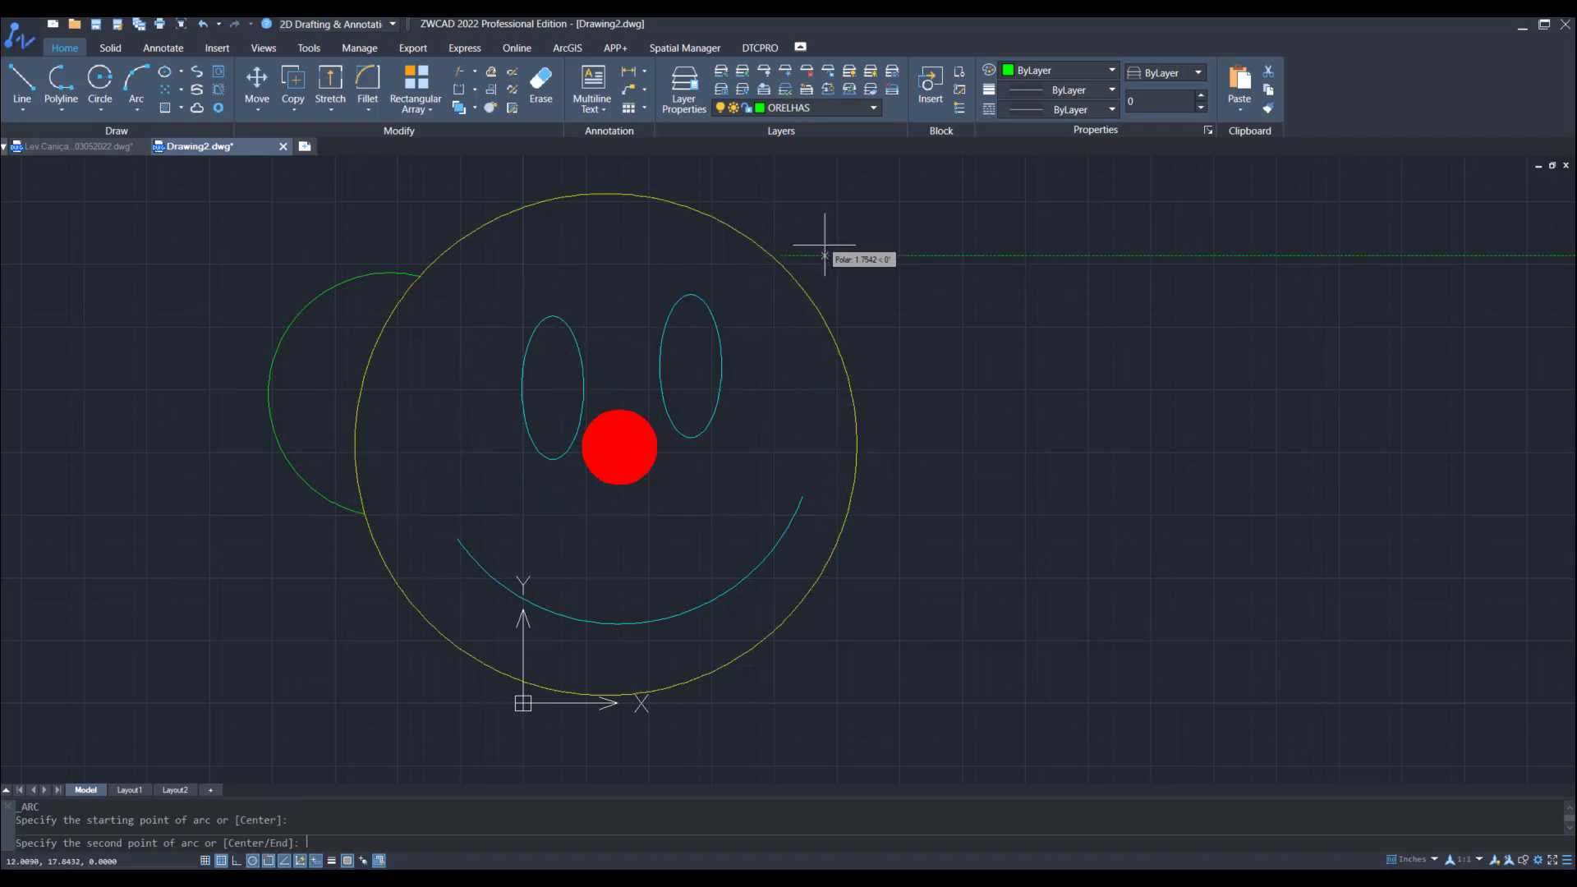
pyautogui.click(855, 276)
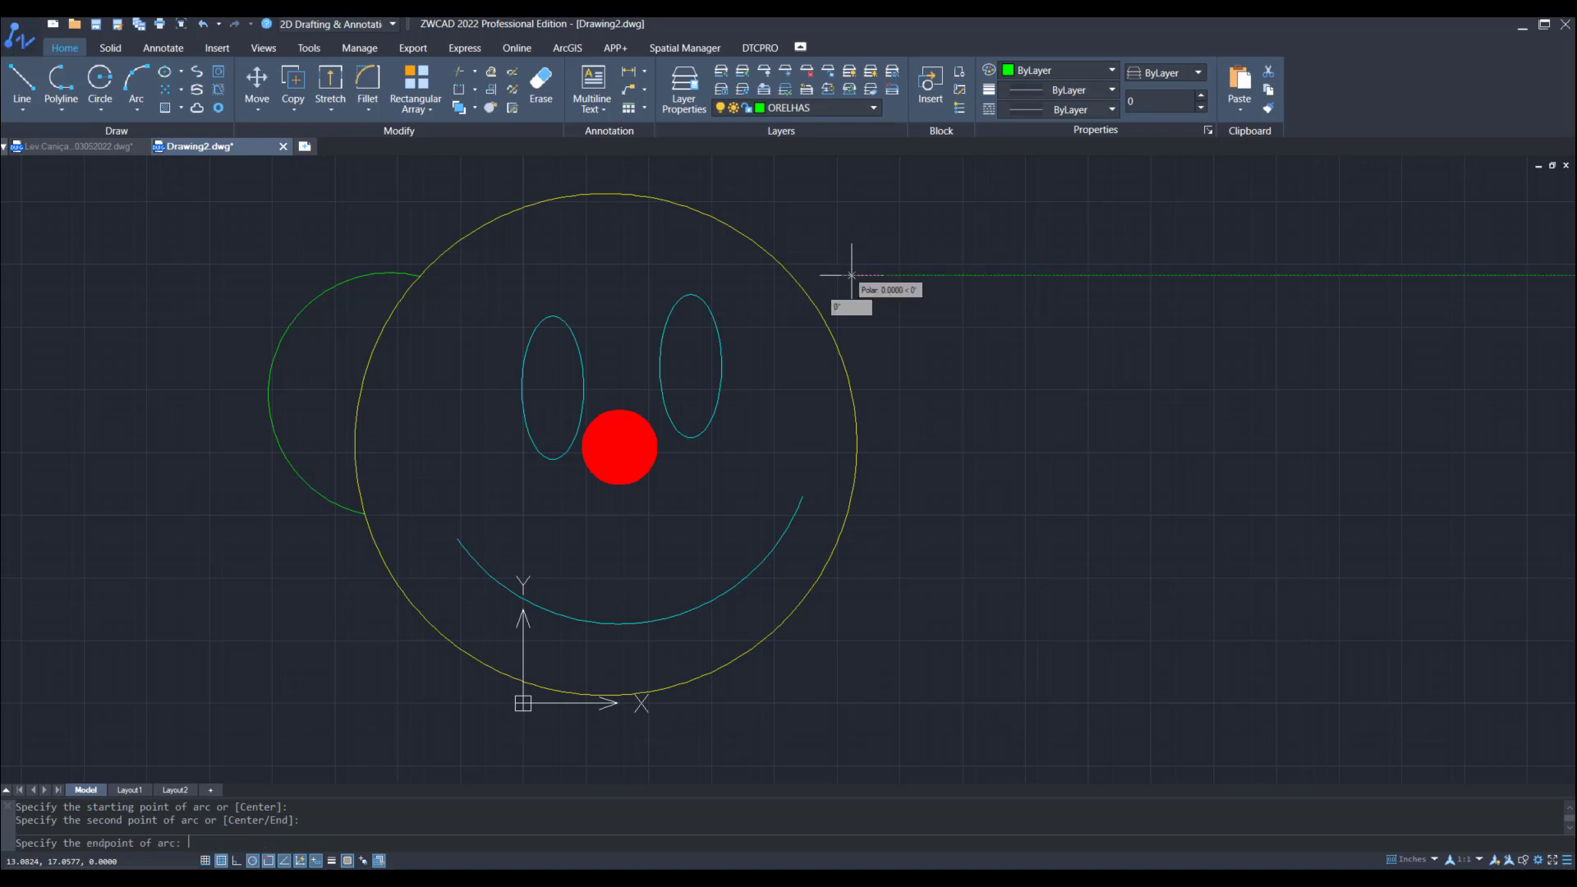
pyautogui.click(855, 480)
pyautogui.press('Return')
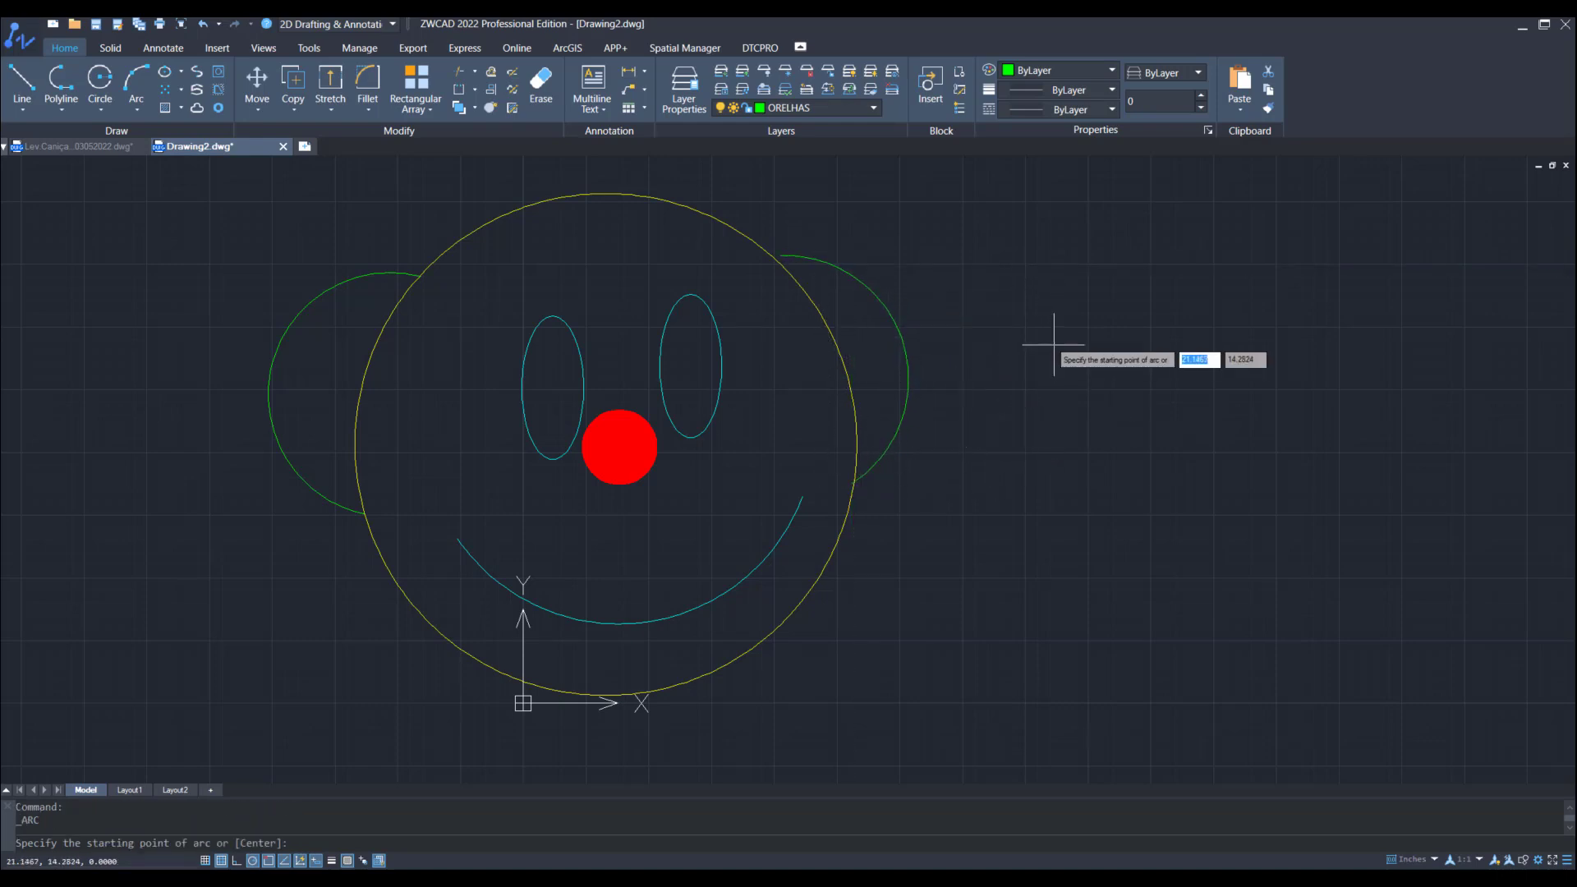
pyautogui.moveTo(1391, 495); pyautogui.dragTo(1391, 564, button='middle')
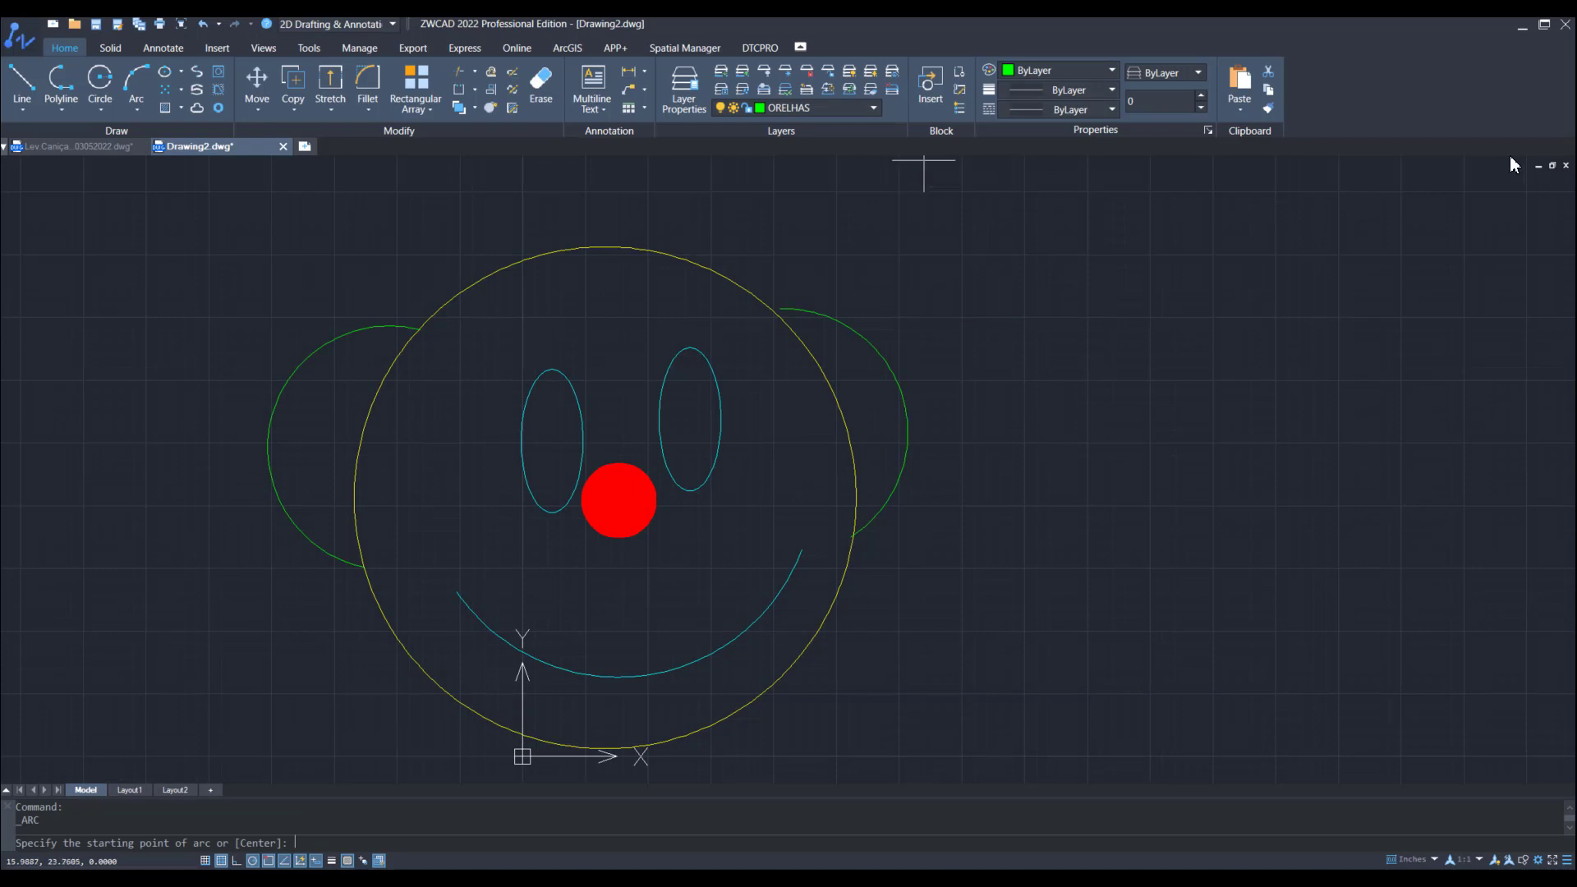
pyautogui.click(873, 107)
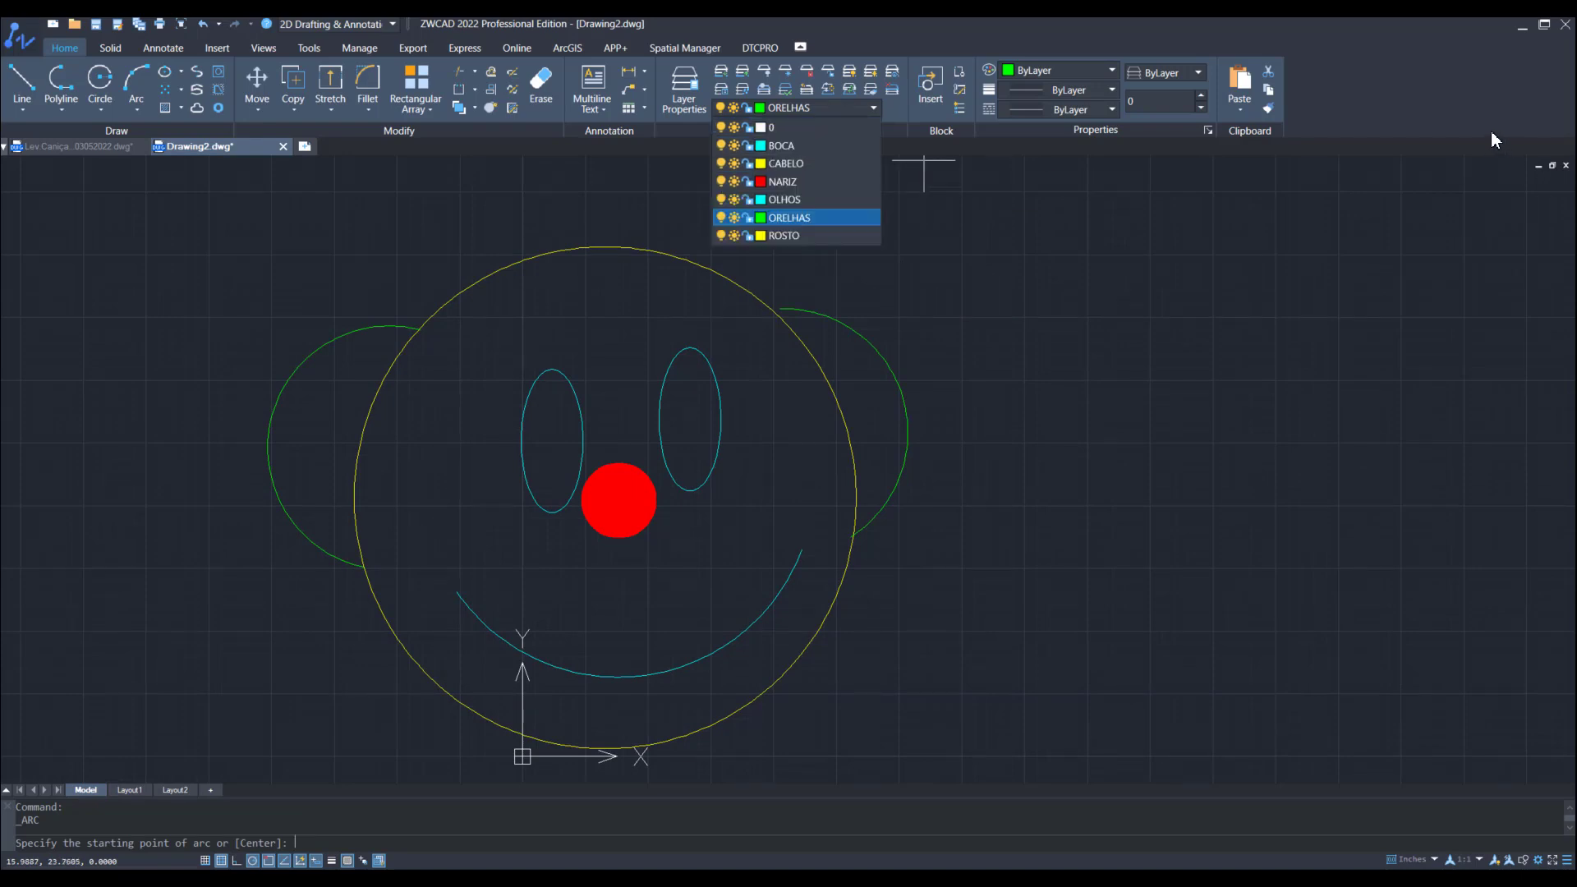
pyautogui.click(786, 163)
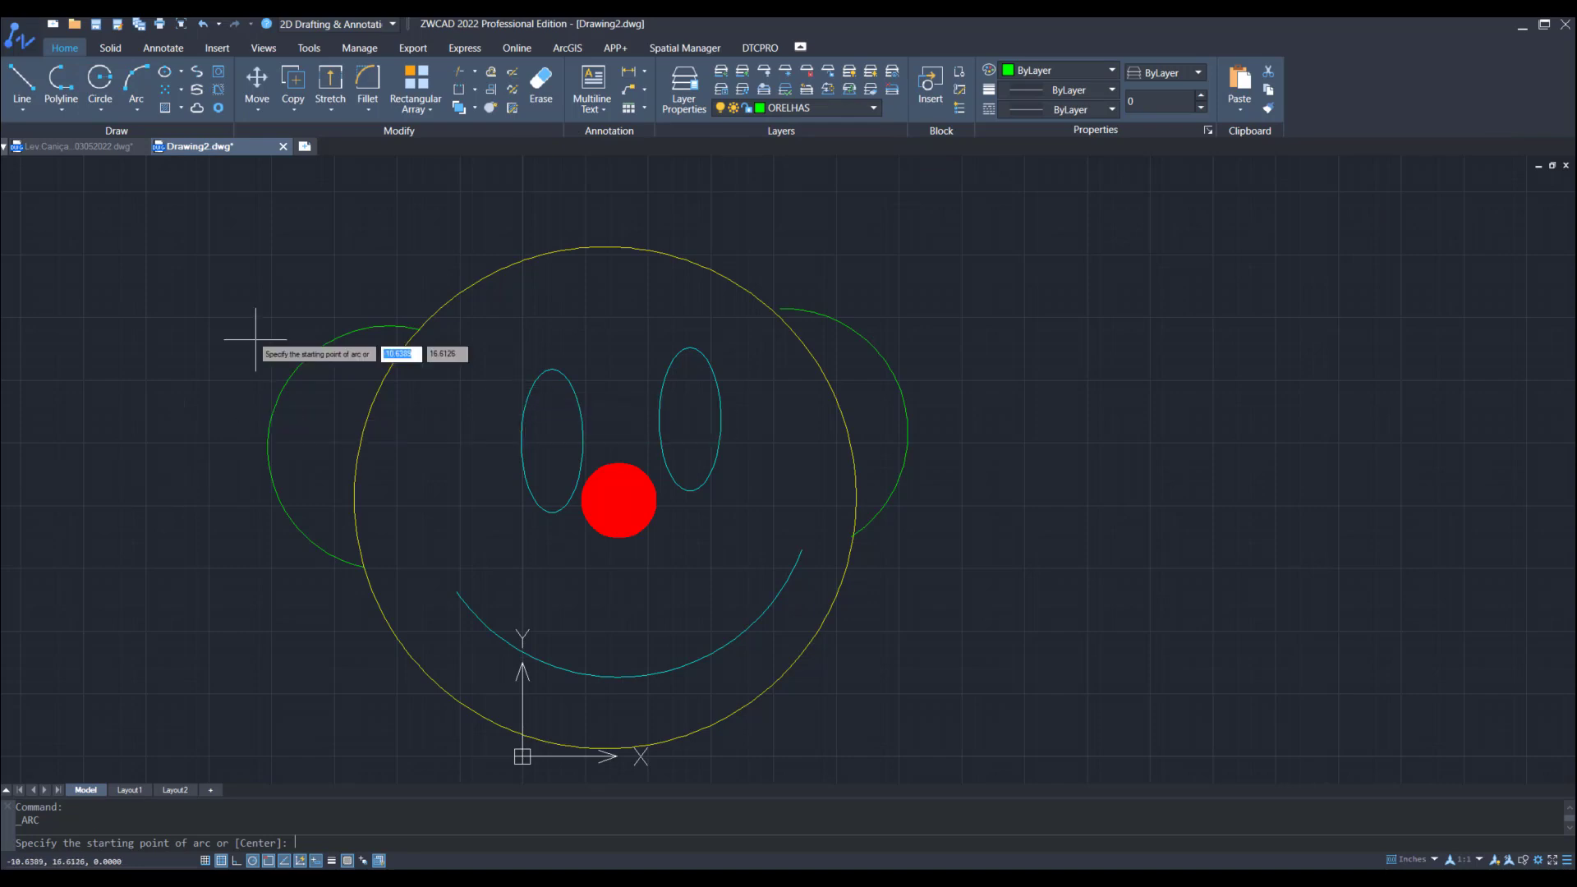
pyautogui.write('REVCLOUD')
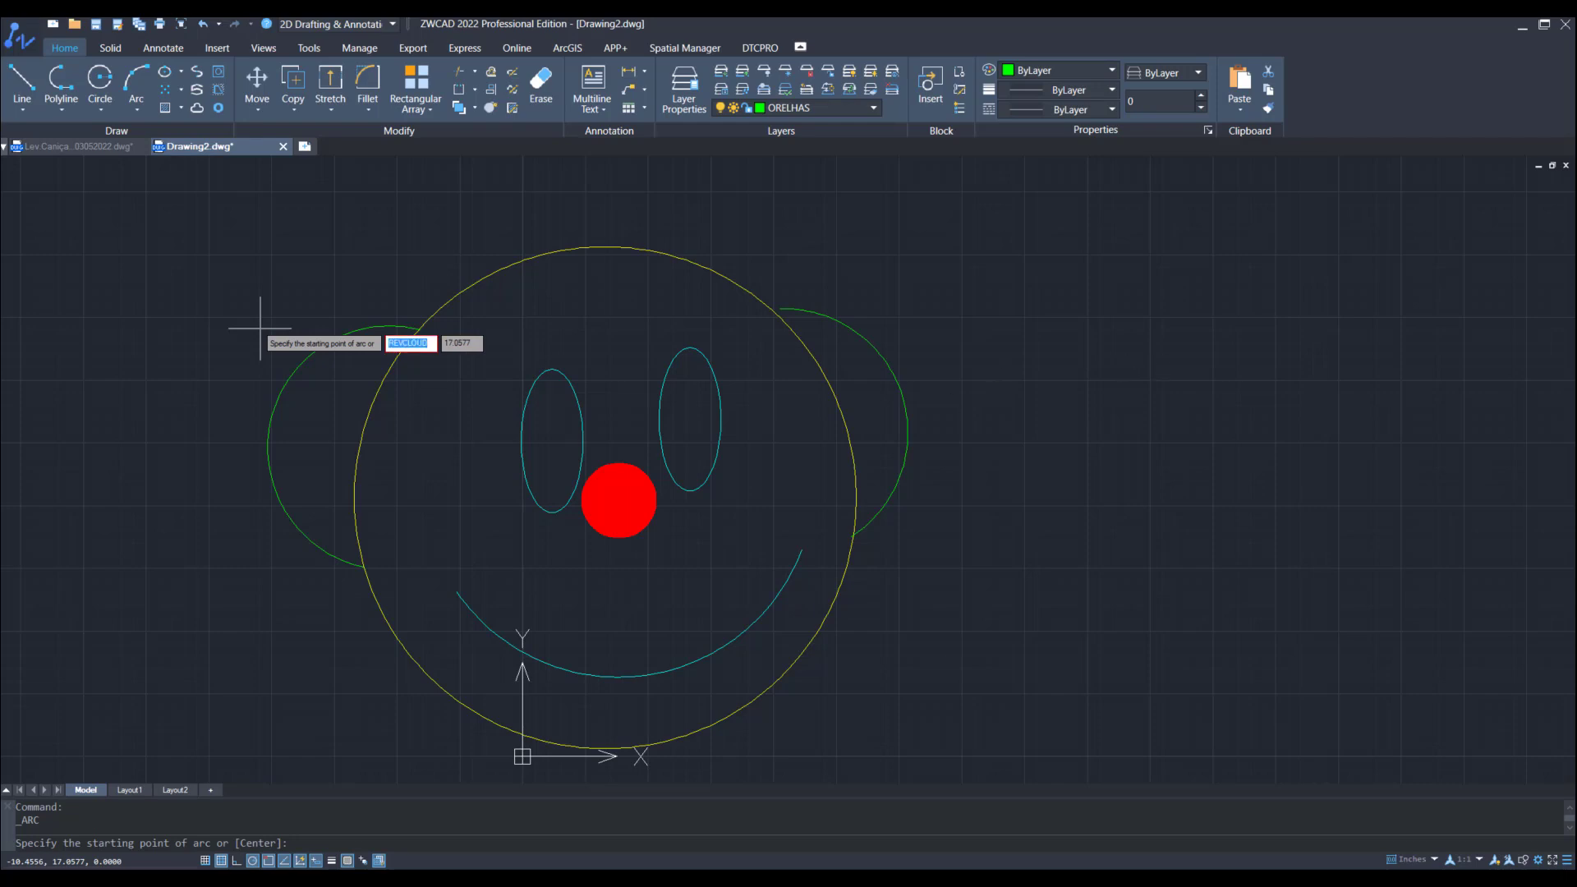
pyautogui.press('Escape')
# Step: Draw a closed freehand revision cloud as wavy hair across the top of the face circle
pyautogui.write('RE')
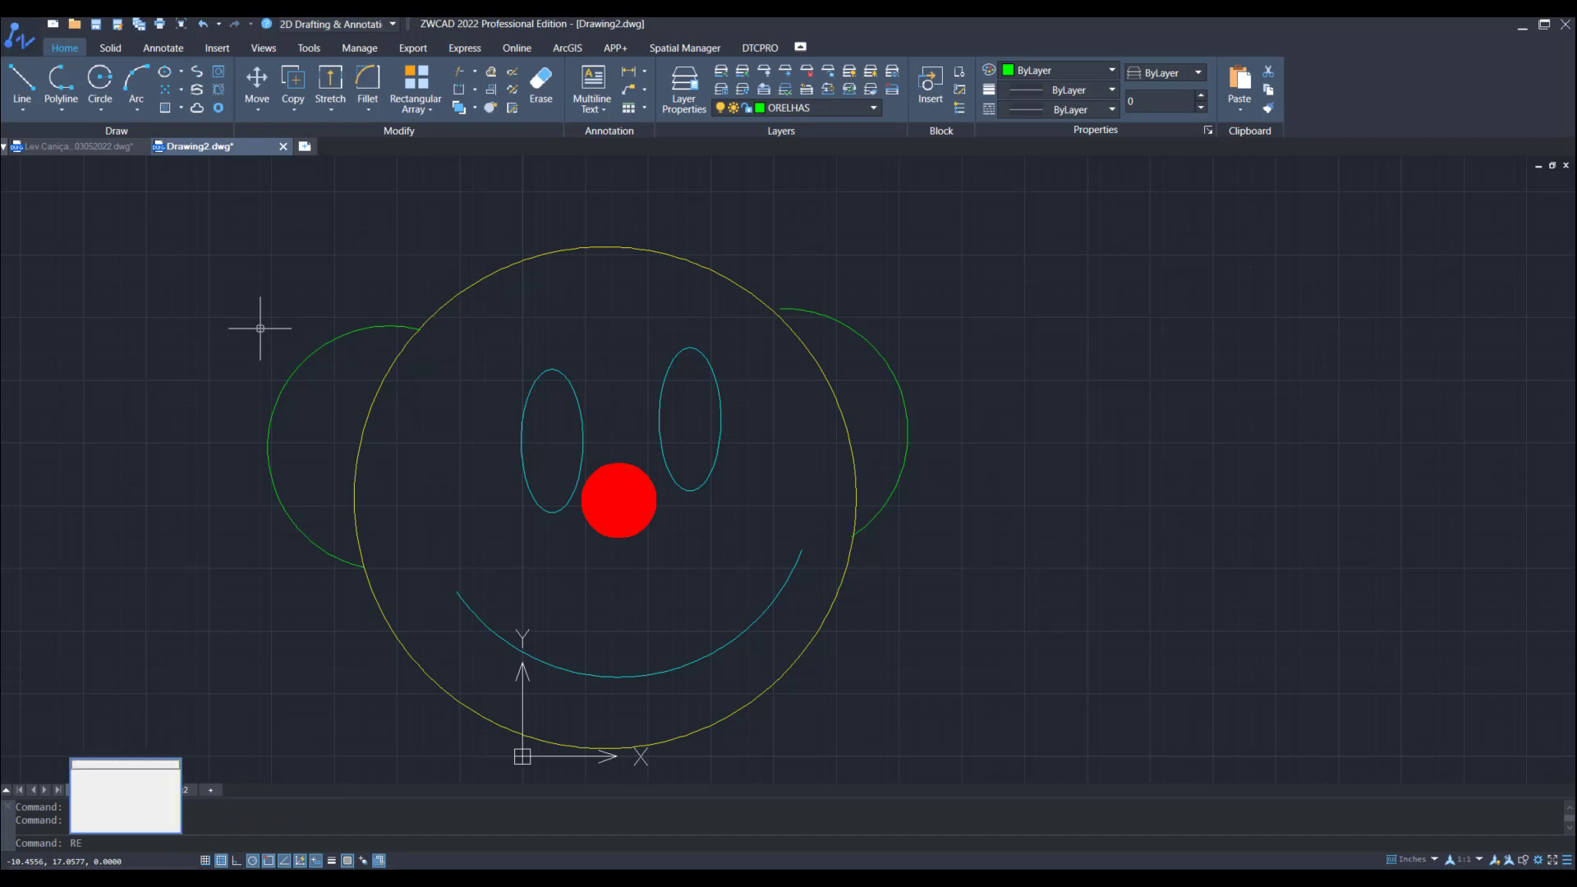
pyautogui.write('VCLOU')
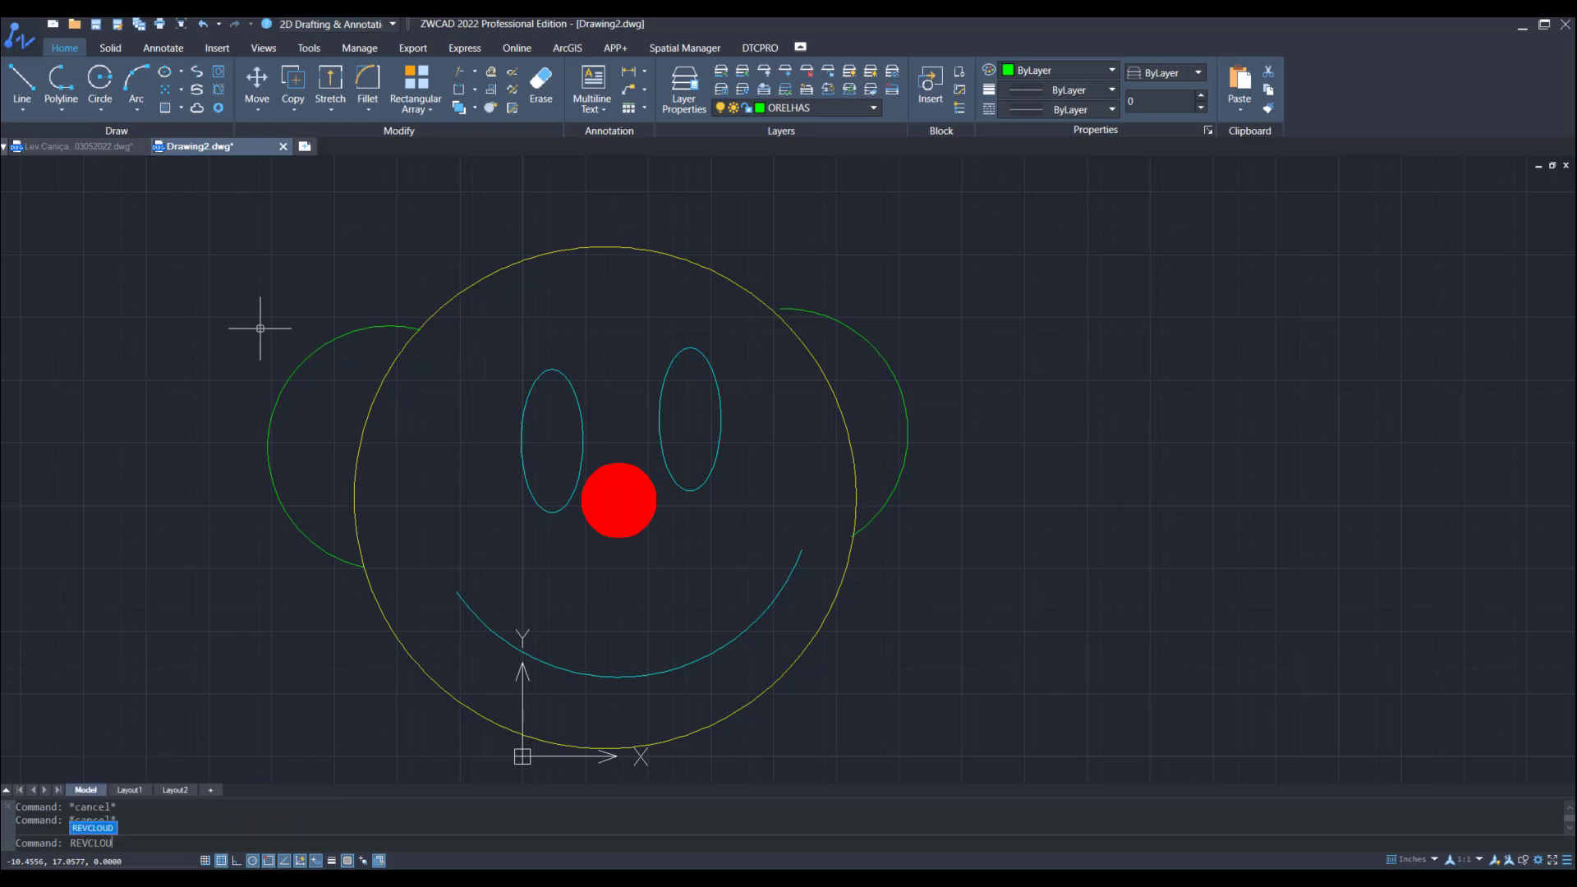
pyautogui.write('D')
pyautogui.press('Return')
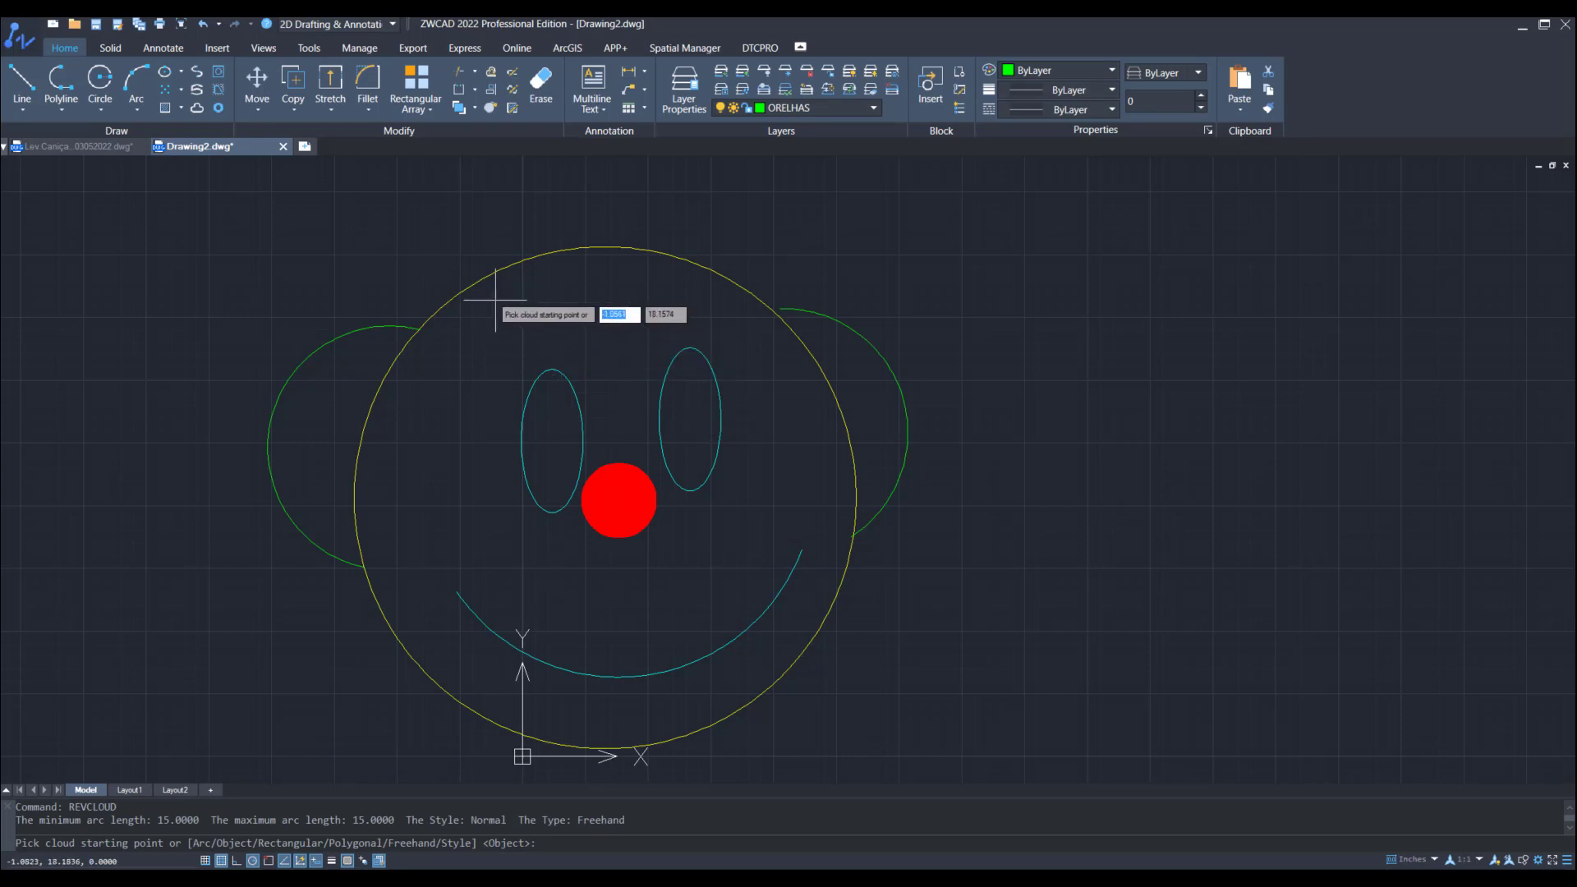
pyautogui.click(458, 280)
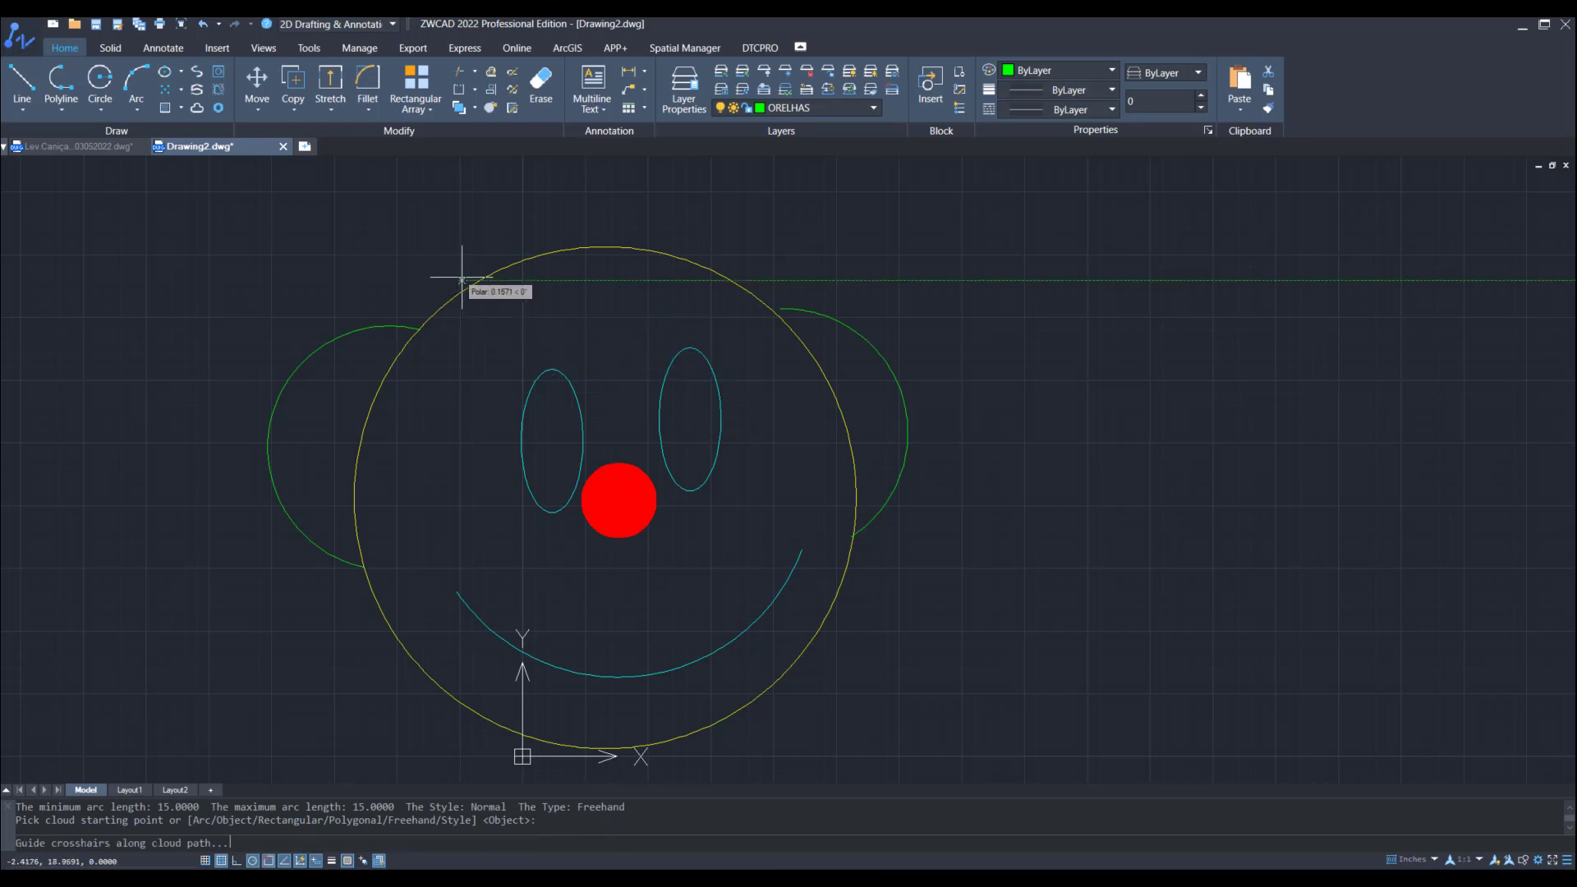
pyautogui.click(513, 254)
pyautogui.click(608, 240)
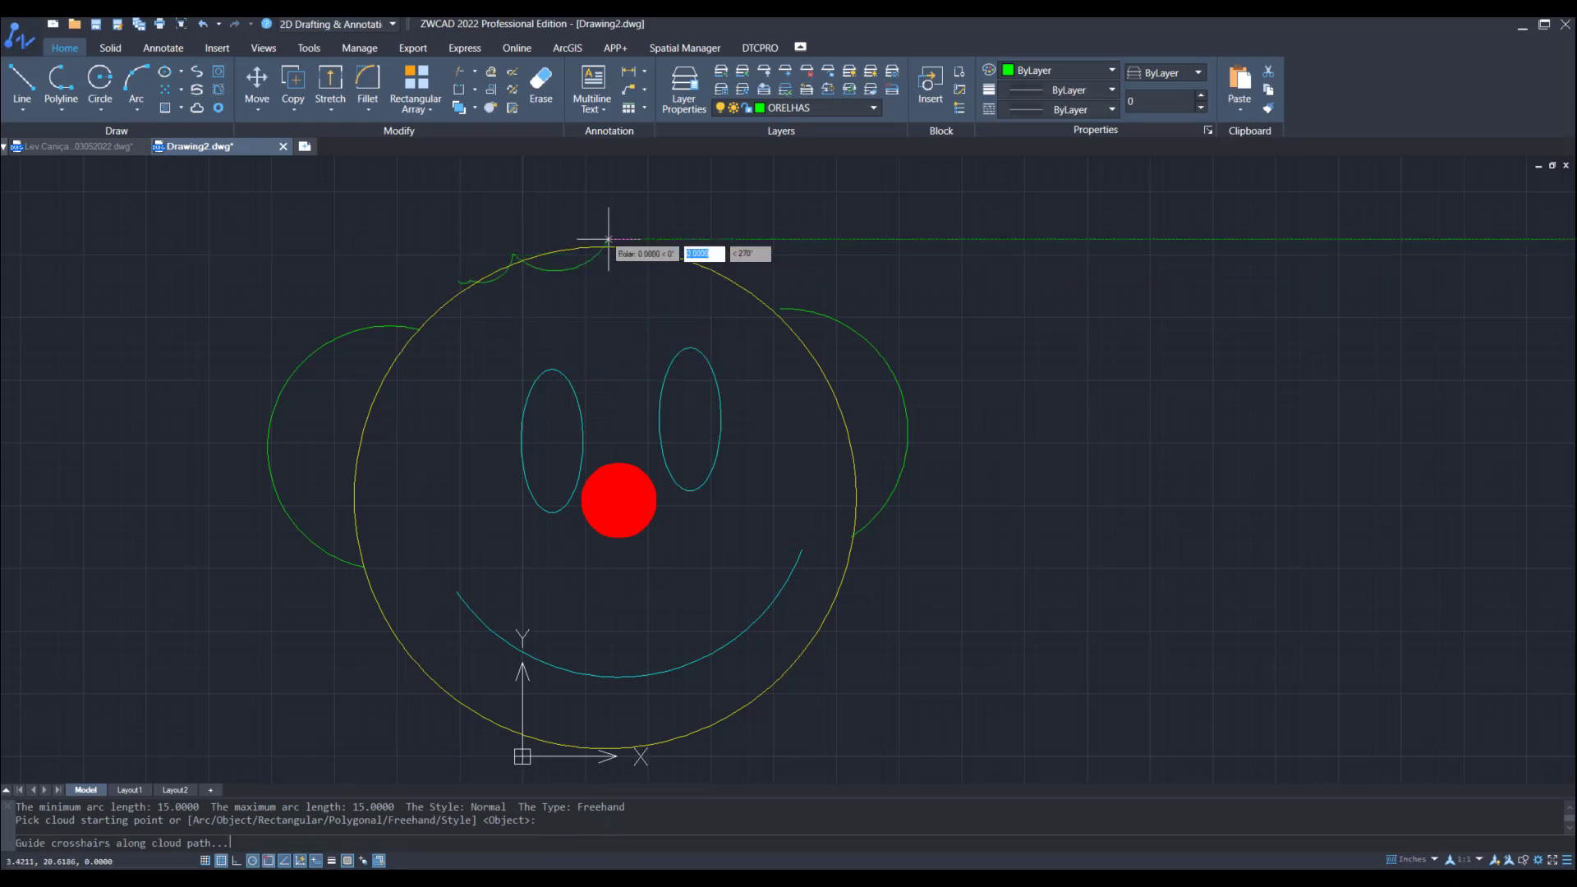
pyautogui.click(679, 240)
pyautogui.click(716, 269)
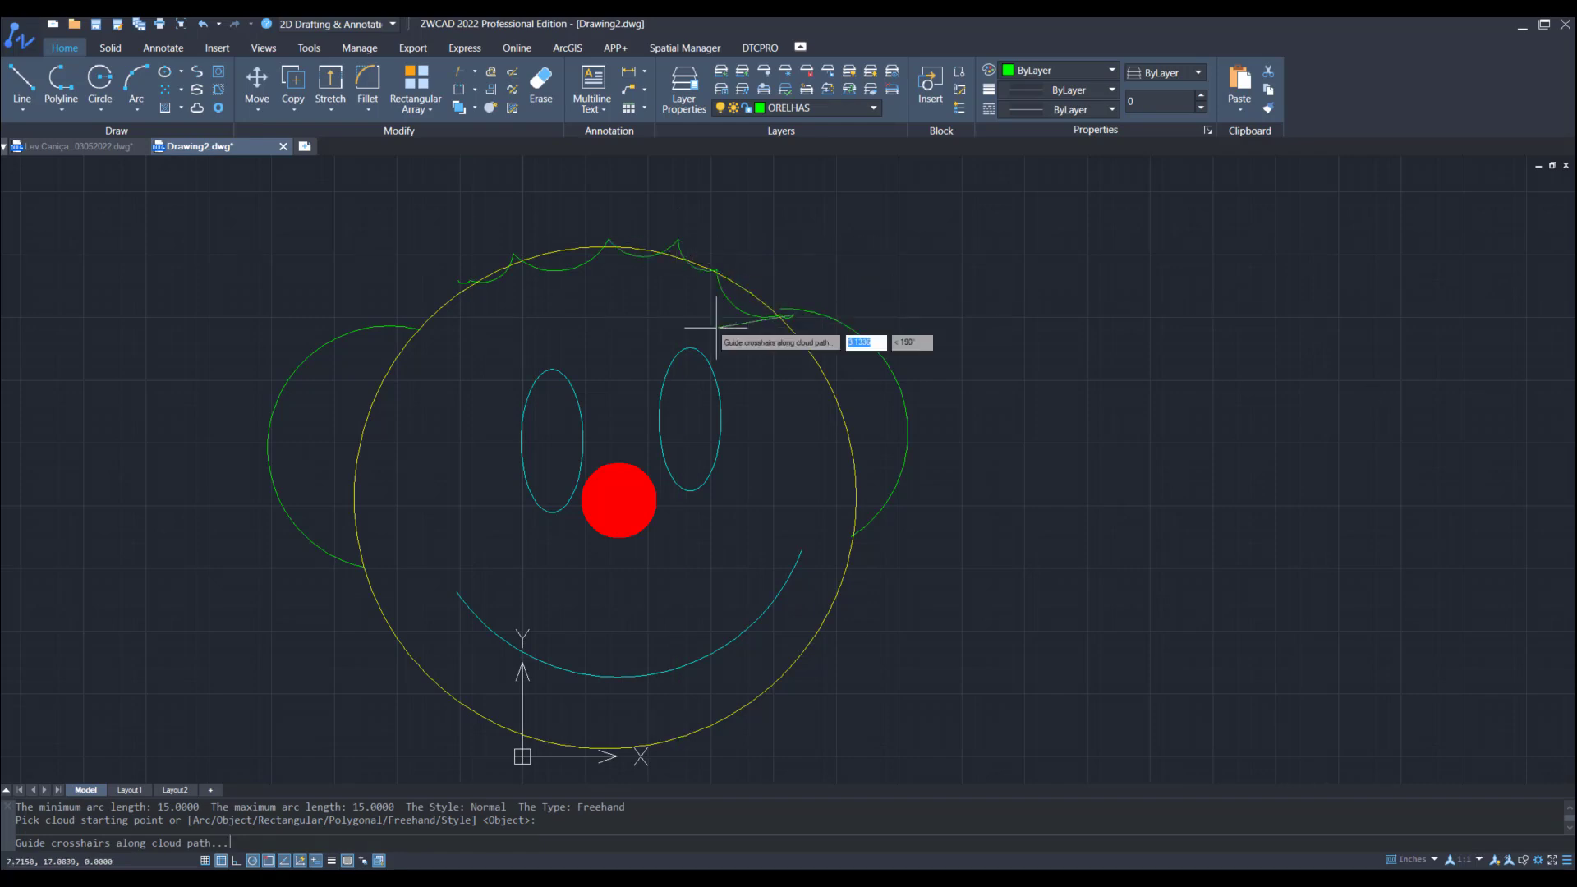
pyautogui.moveTo(462, 327); pyautogui.dragTo(447, 324)
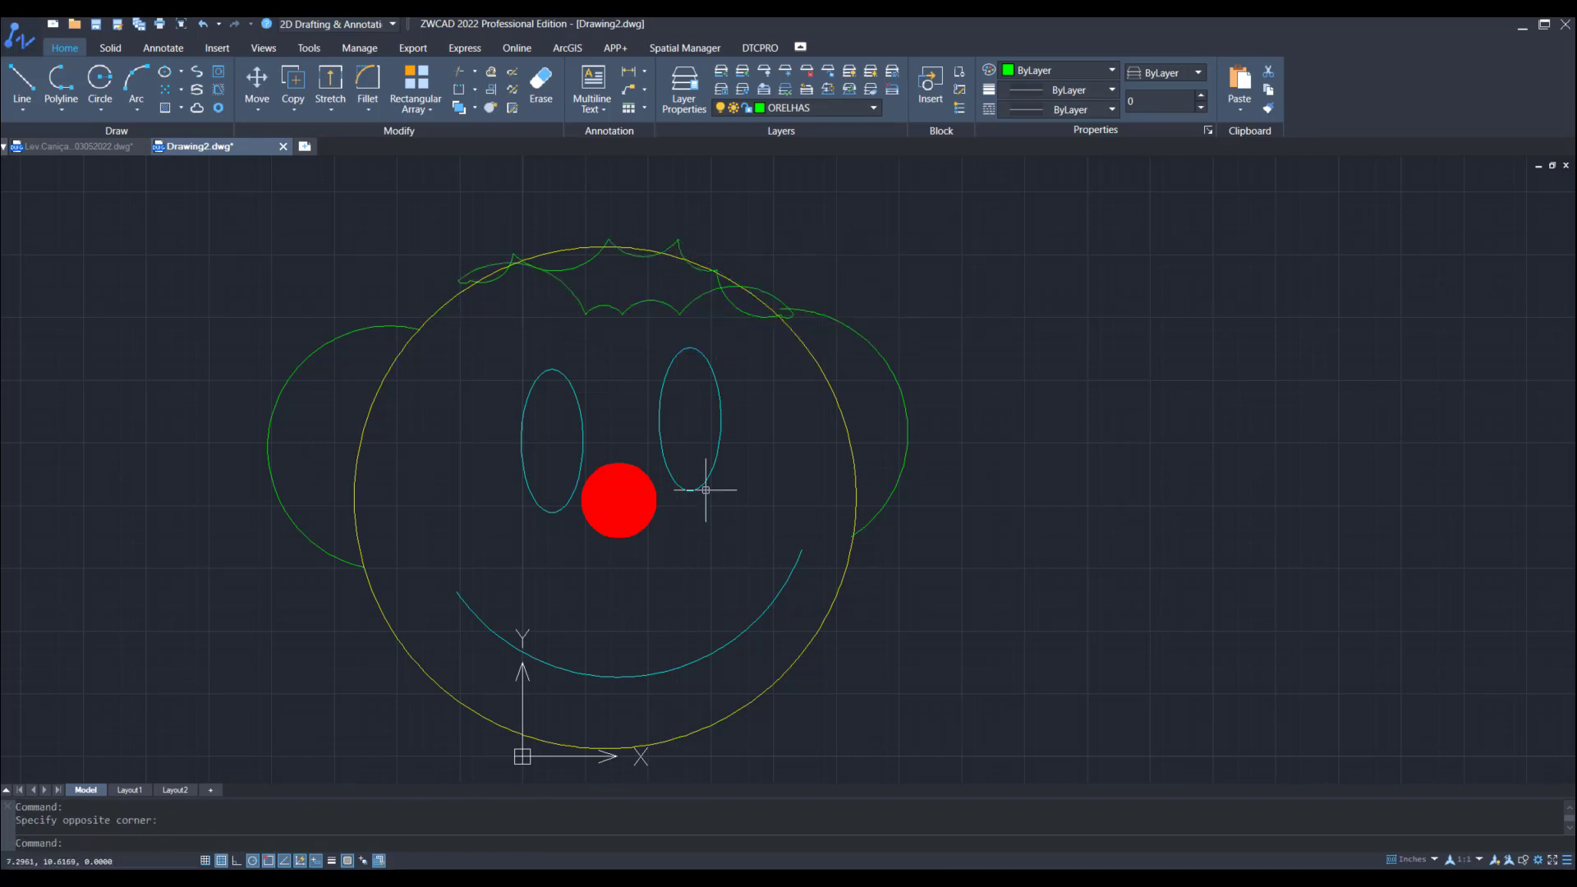
# Step: Create a new layer named PUPILAS
pyautogui.moveTo(661, 462)
pyautogui.mouseDown(button='middle')
pyautogui.moveTo(642, 393)
pyautogui.moveTo(664, 423)
pyautogui.mouseUp(button='middle')
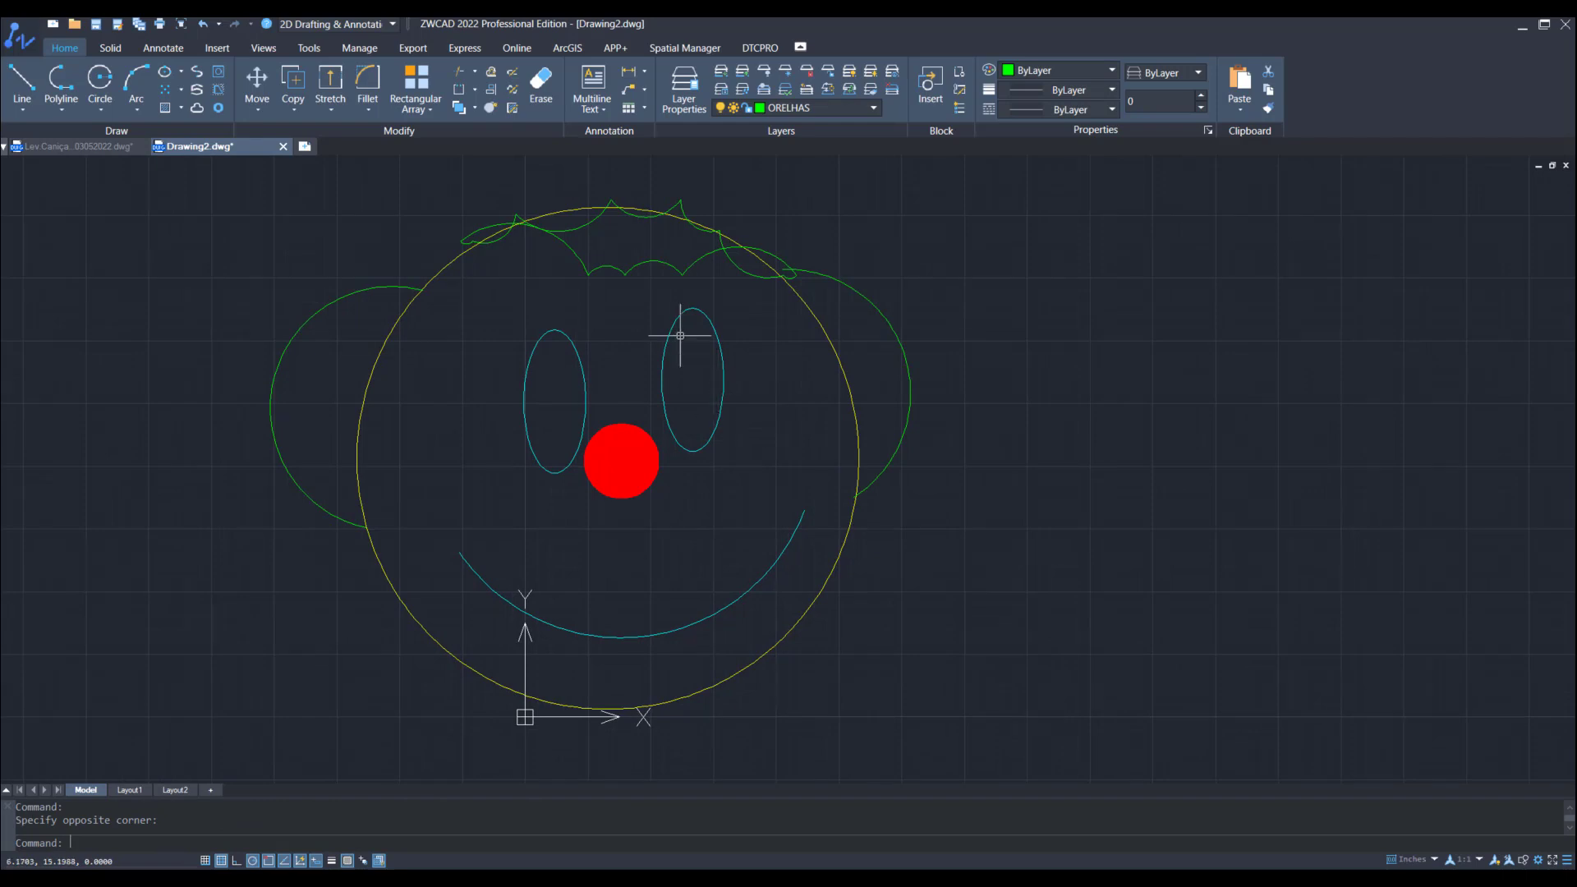
pyautogui.click(684, 89)
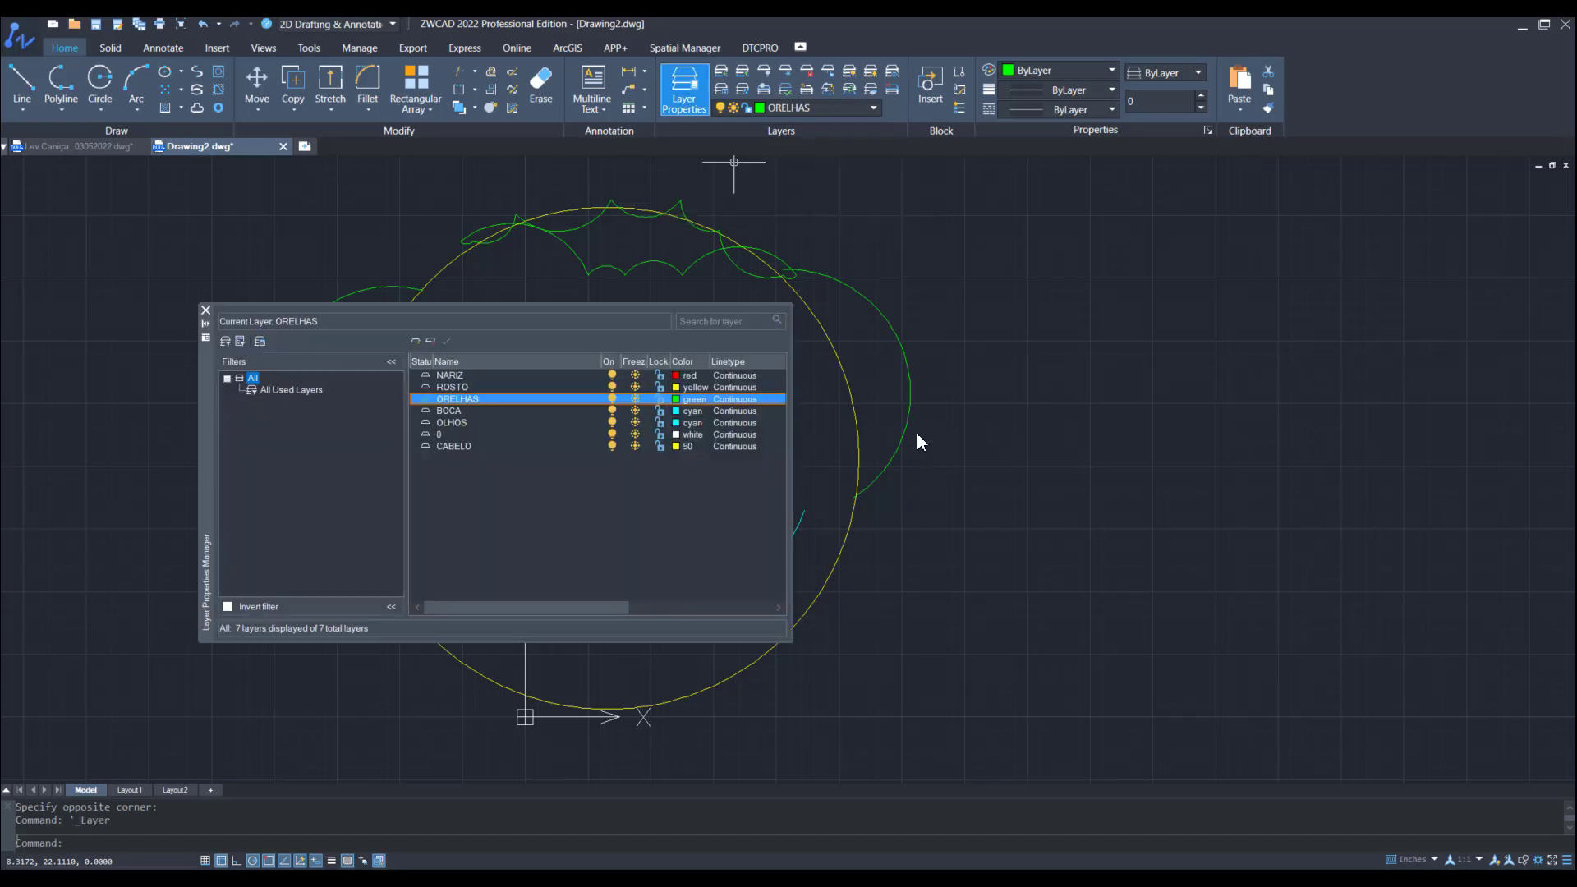
pyautogui.hotkey('alt', 'n')
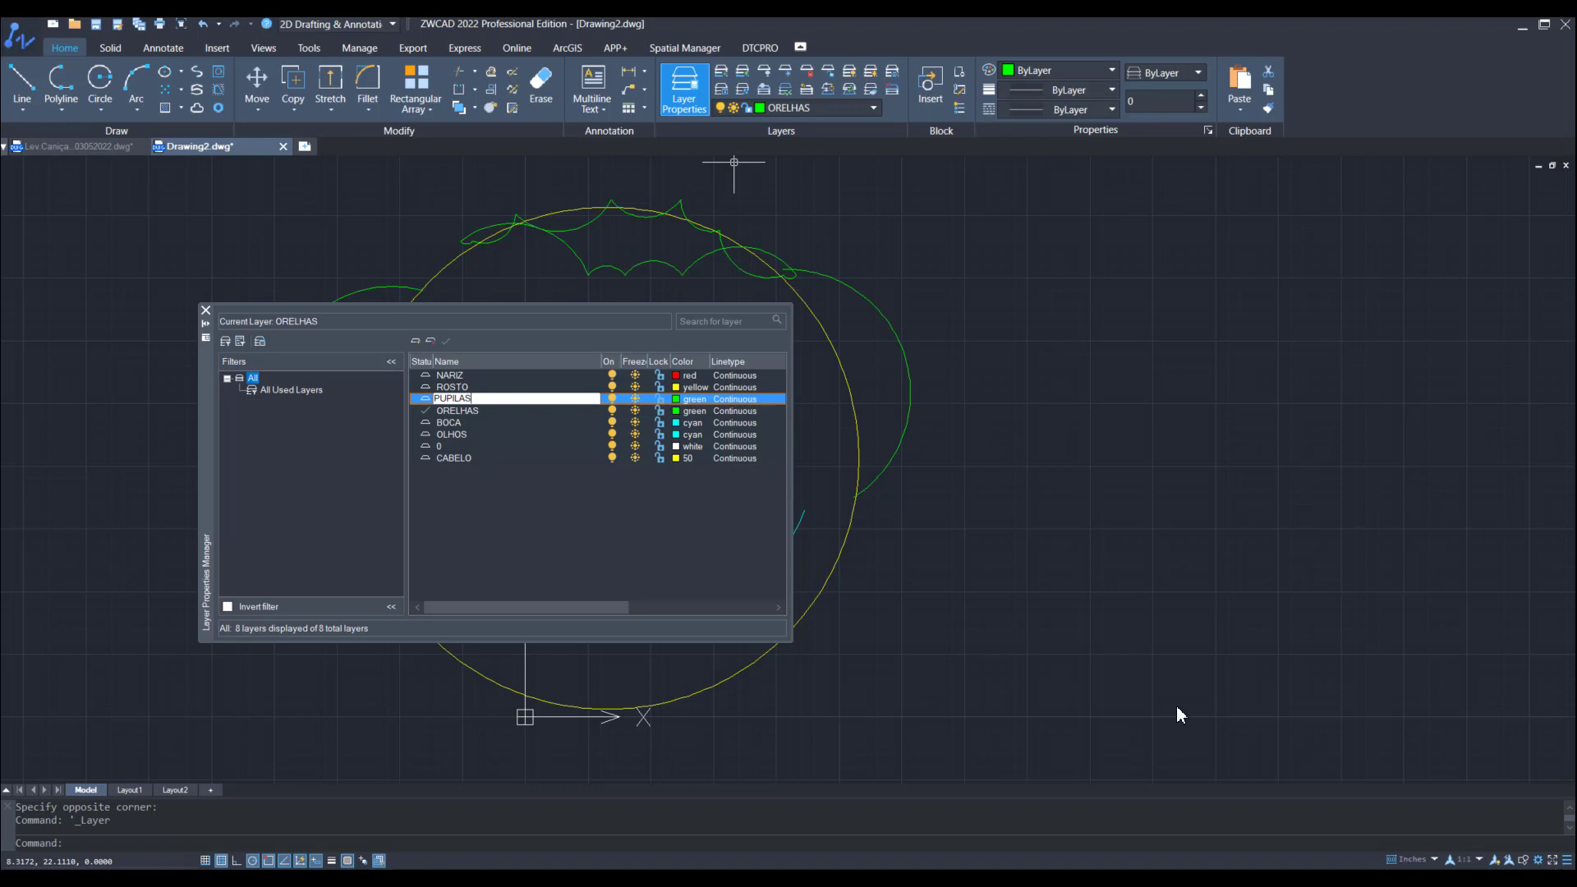
pyautogui.press('Return')
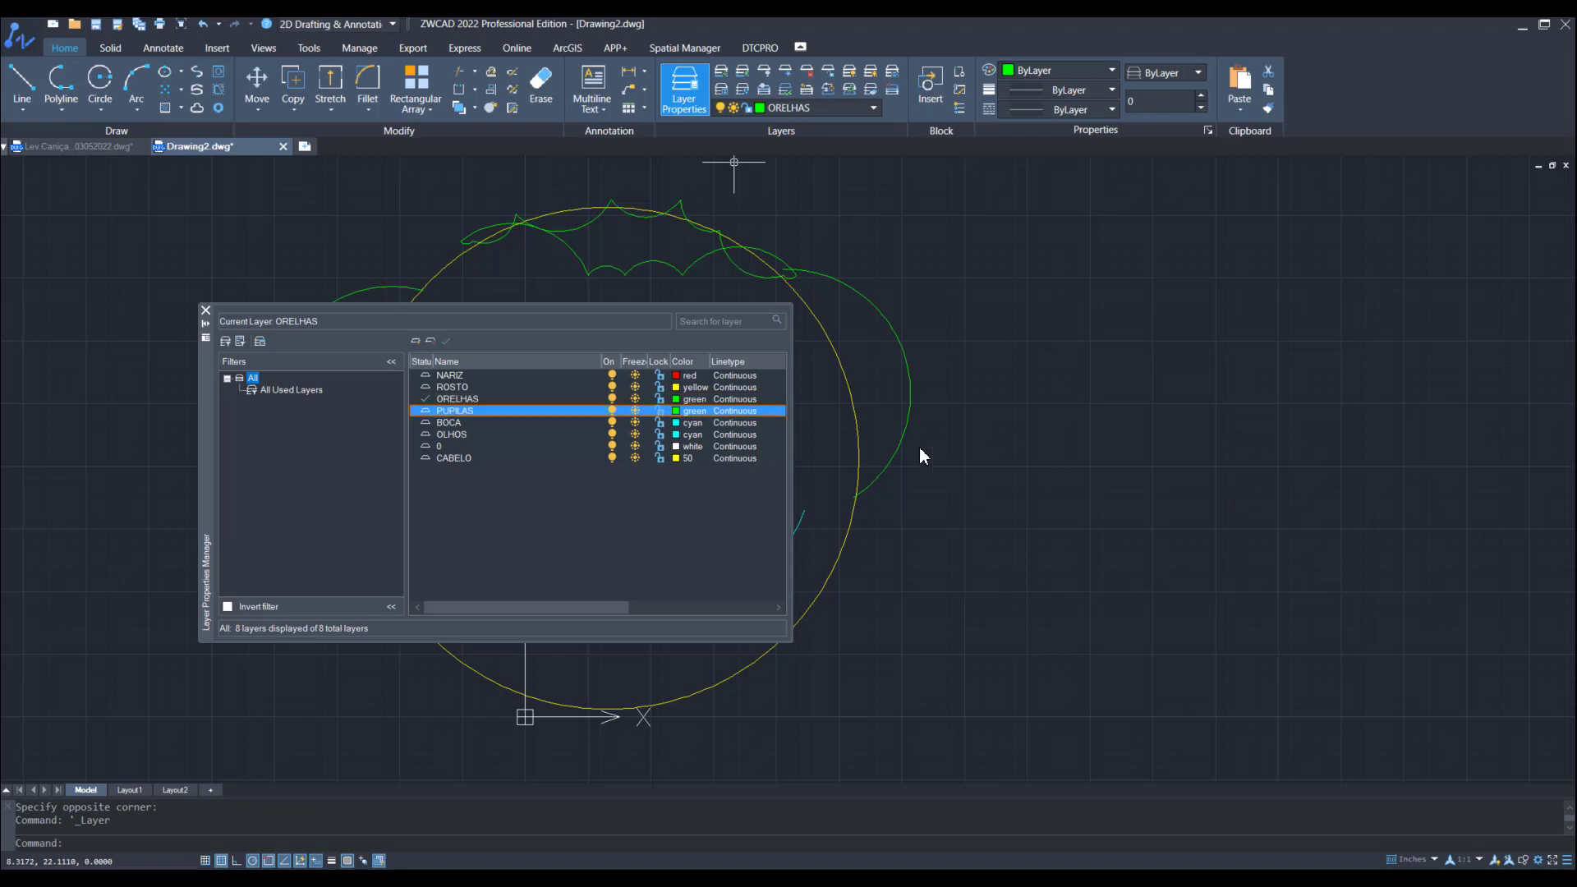
# Step: Create a new layer named DESNTES and set its colour to white
pyautogui.hotkey('alt', 'n')
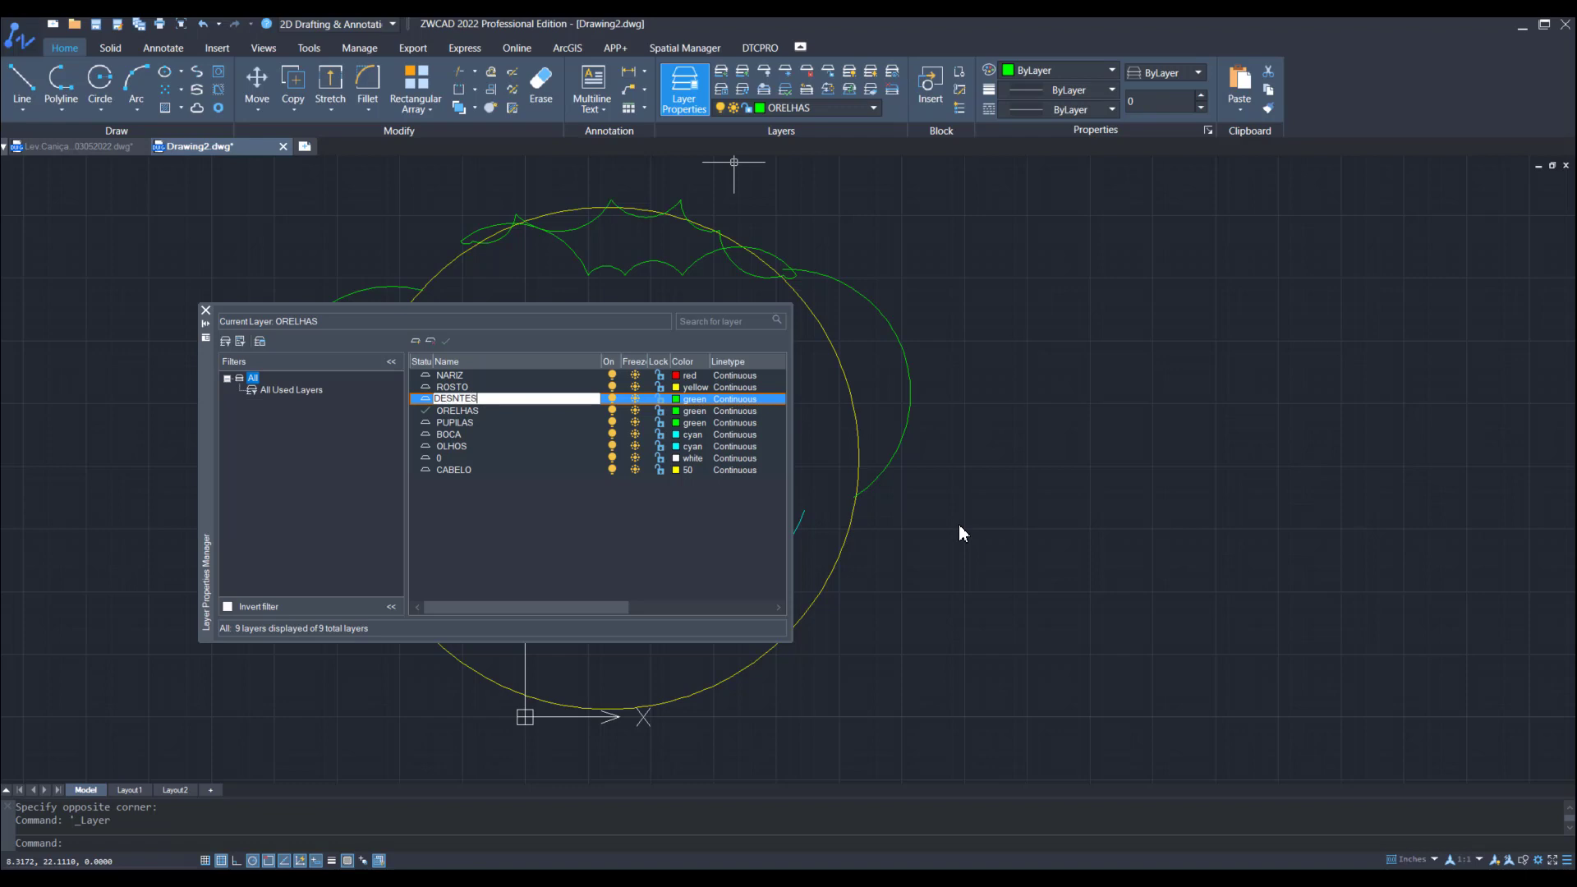
pyautogui.press('Return')
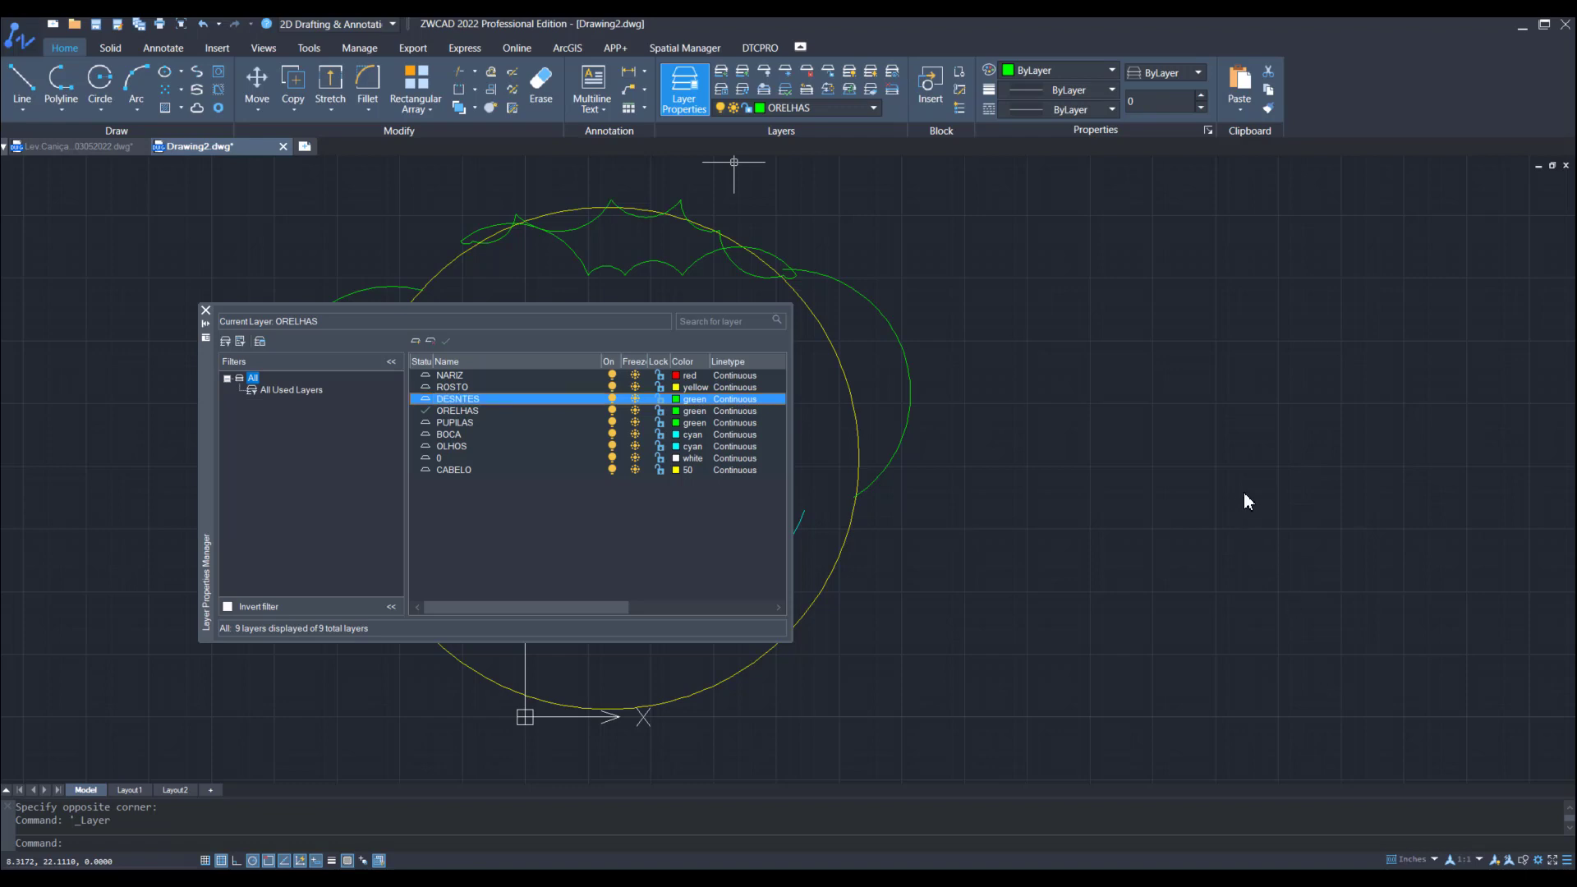
pyautogui.hotkey('alt', 'c')
pyautogui.write('white')
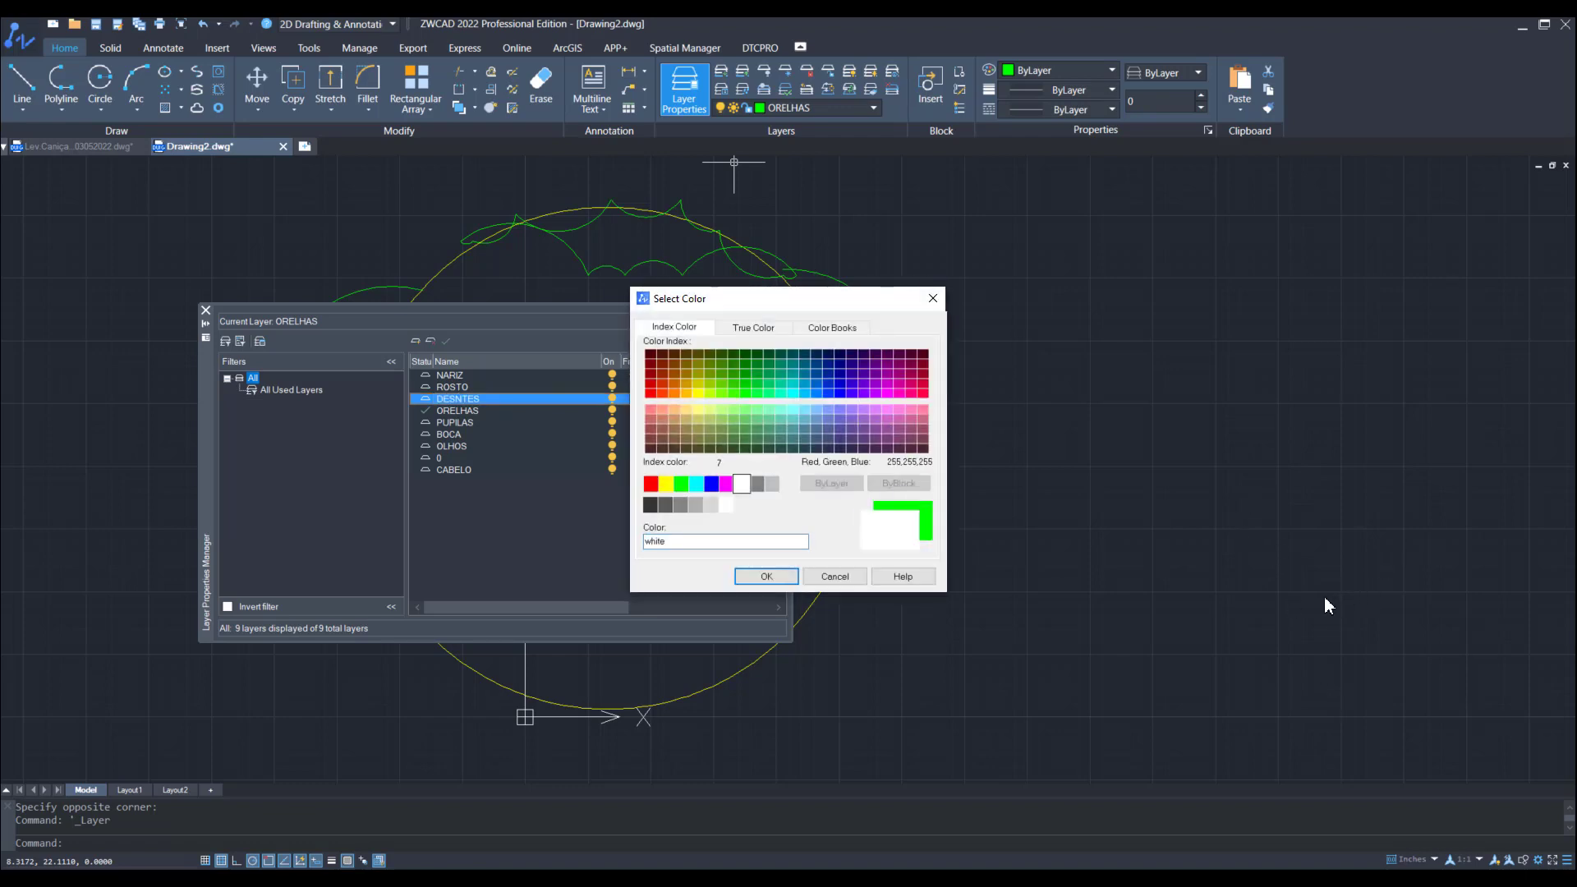
pyautogui.press('Return')
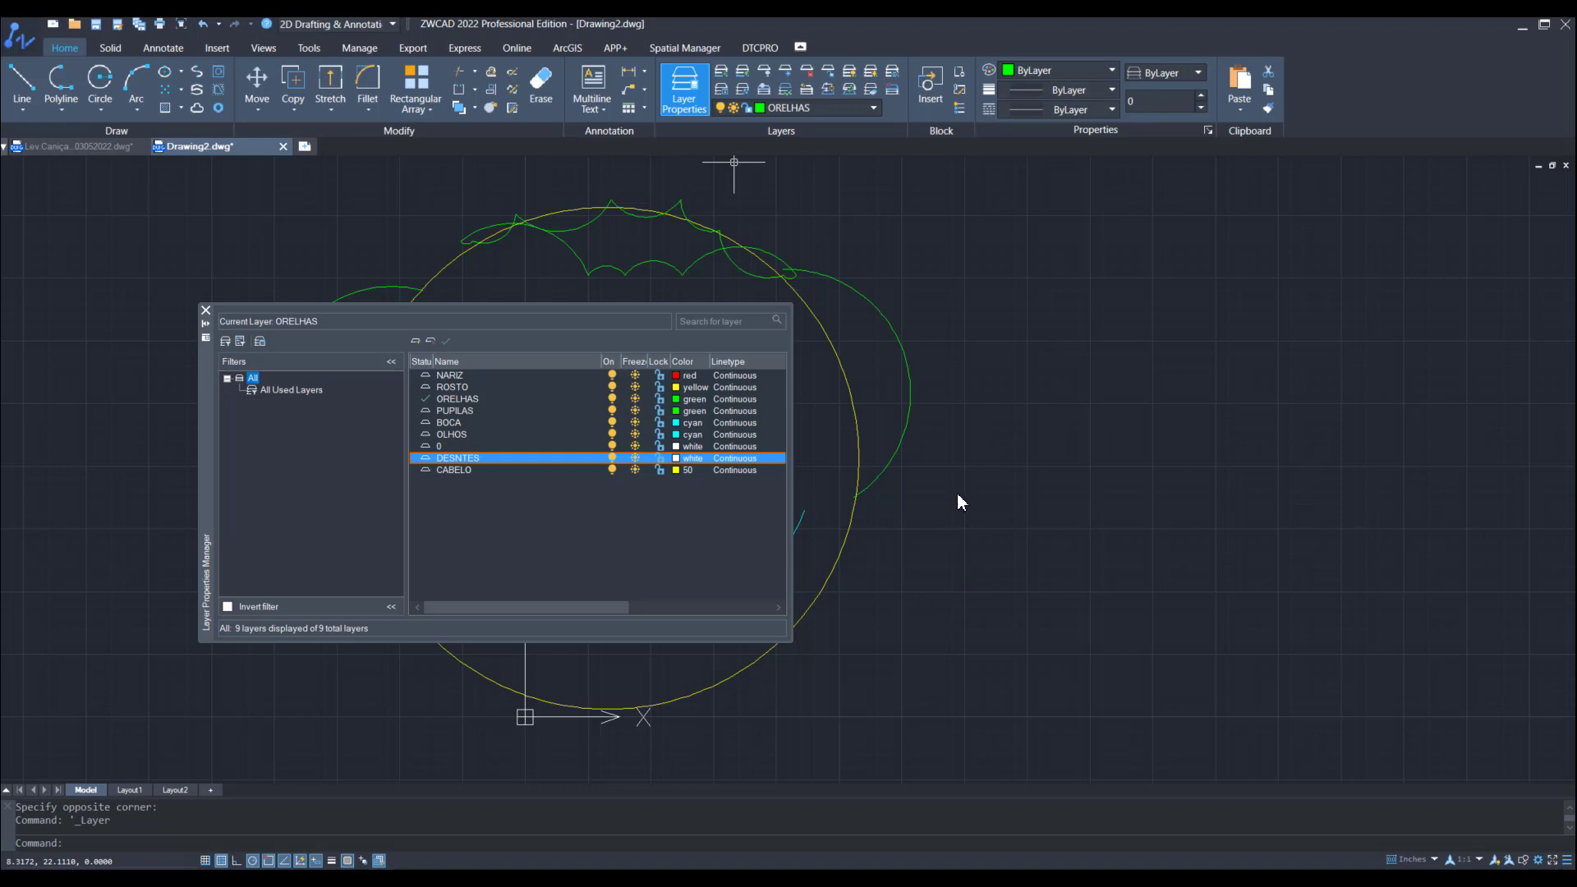
# Step: Make PUPILAS the current layer and close the layer manager
pyautogui.press('Up')
pyautogui.press('Up')
pyautogui.press('Up')
pyautogui.press('Up')
pyautogui.hotkey('alt', 'c')
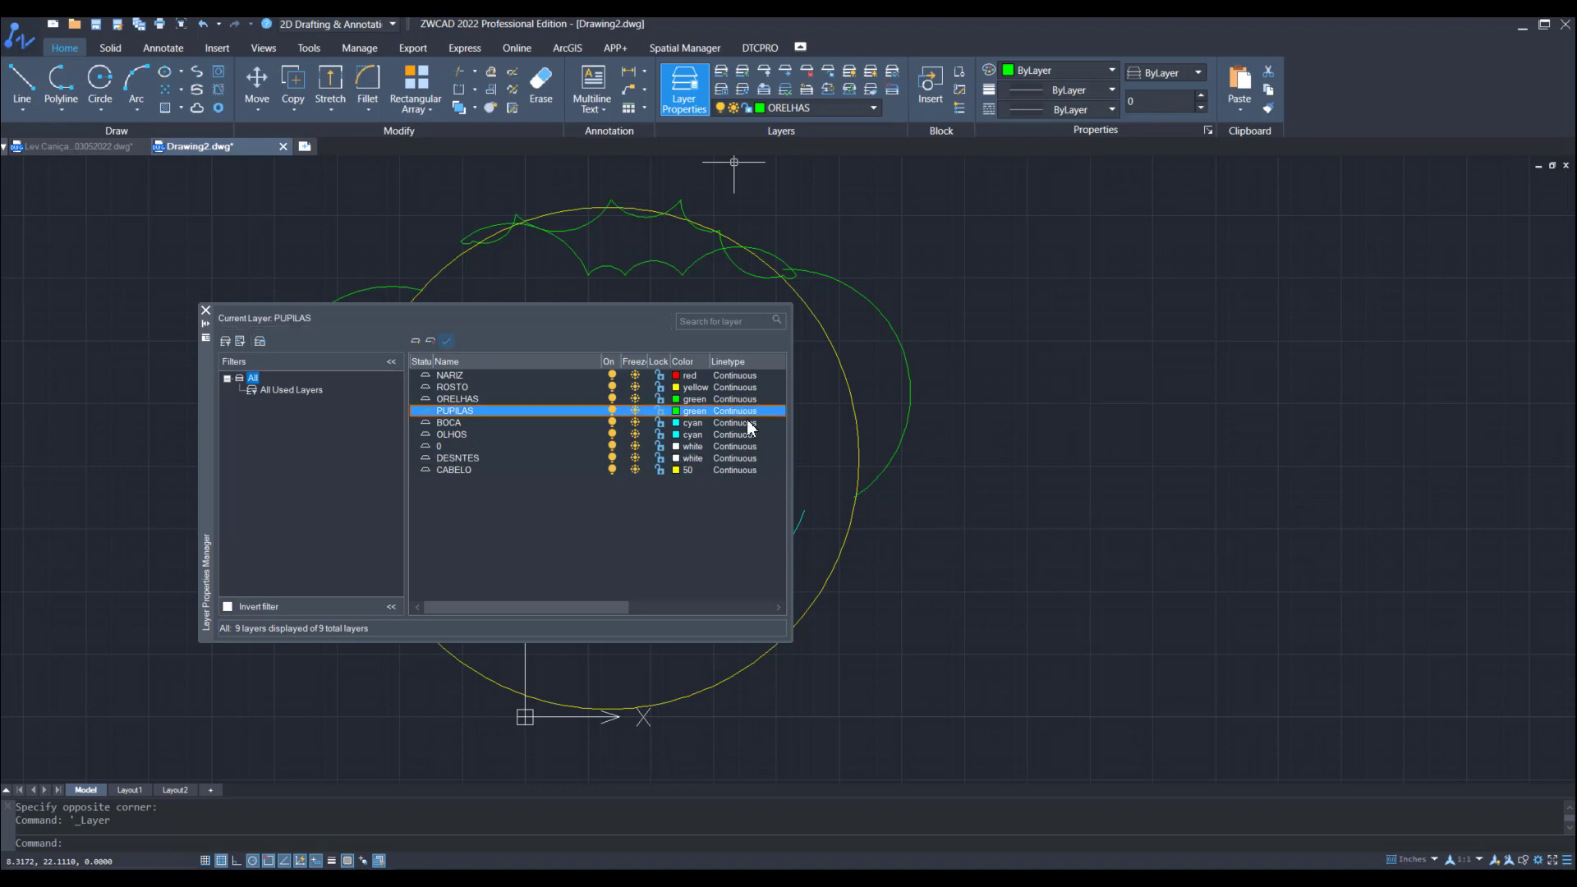
pyautogui.press('Escape')
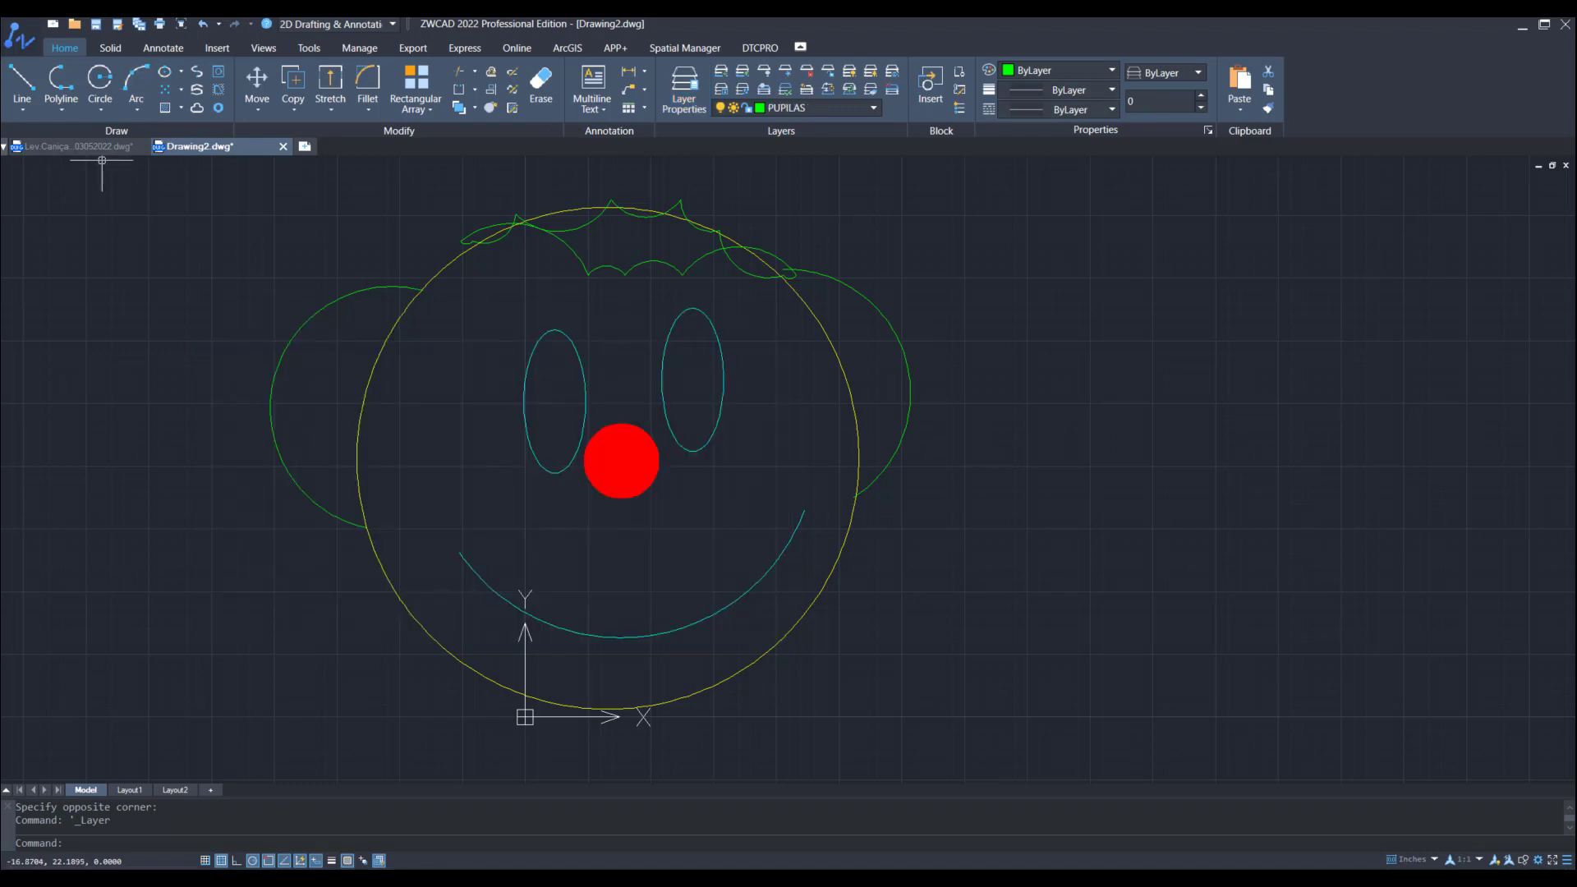
# Step: Draw two identical small ring-shaped donuts as pupils, one inside each elliptical eye, defining their diameters with points picked at the left eye
pyautogui.write('DONUT')
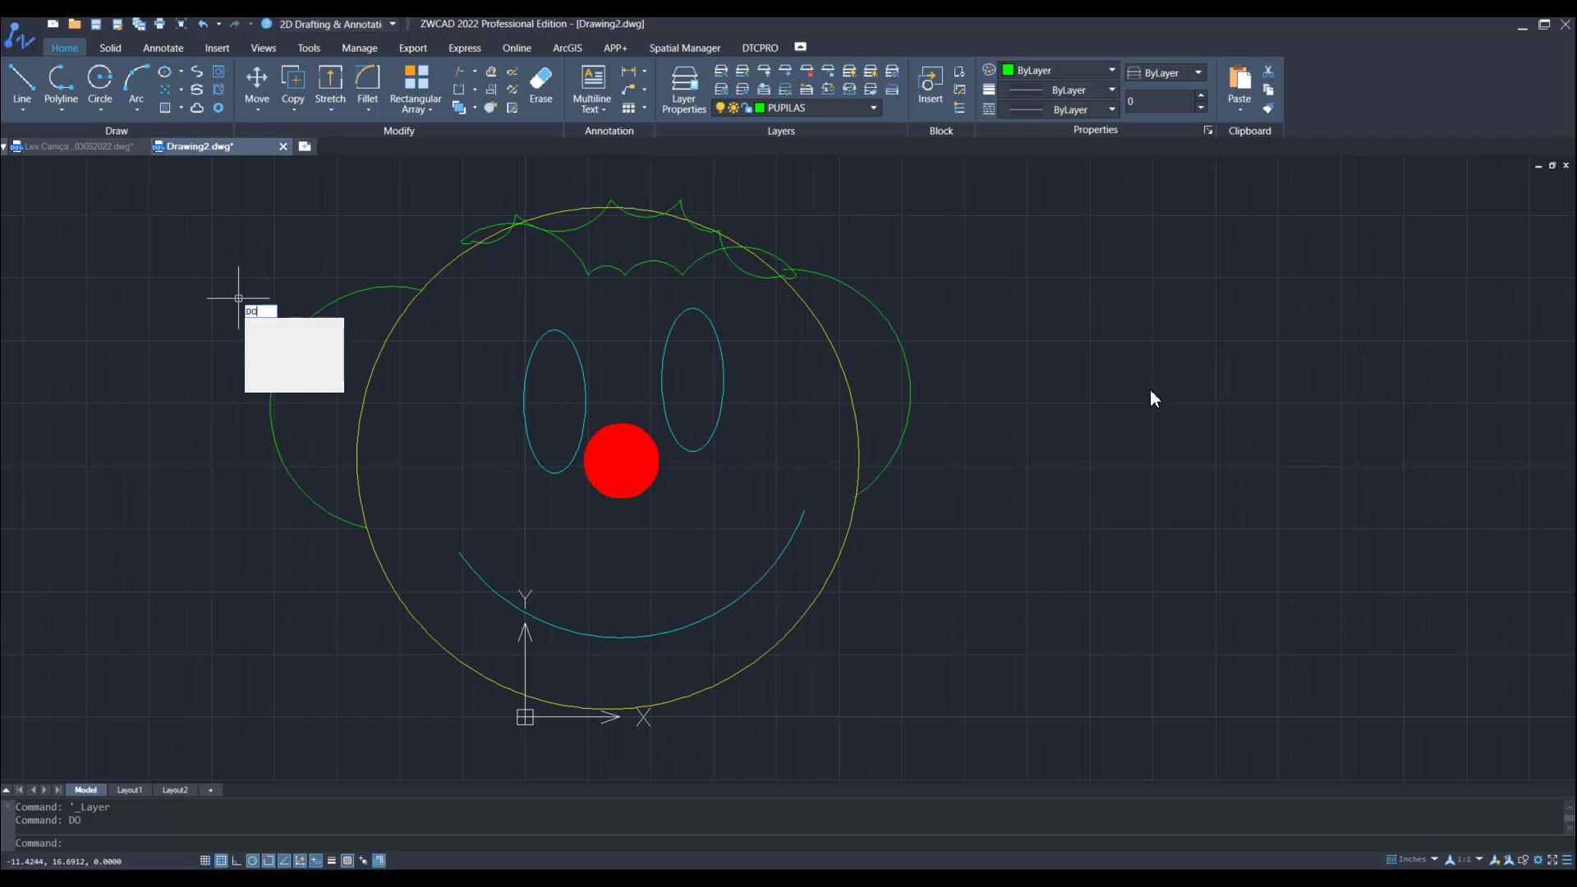
pyautogui.press('Return')
pyautogui.click(577, 413)
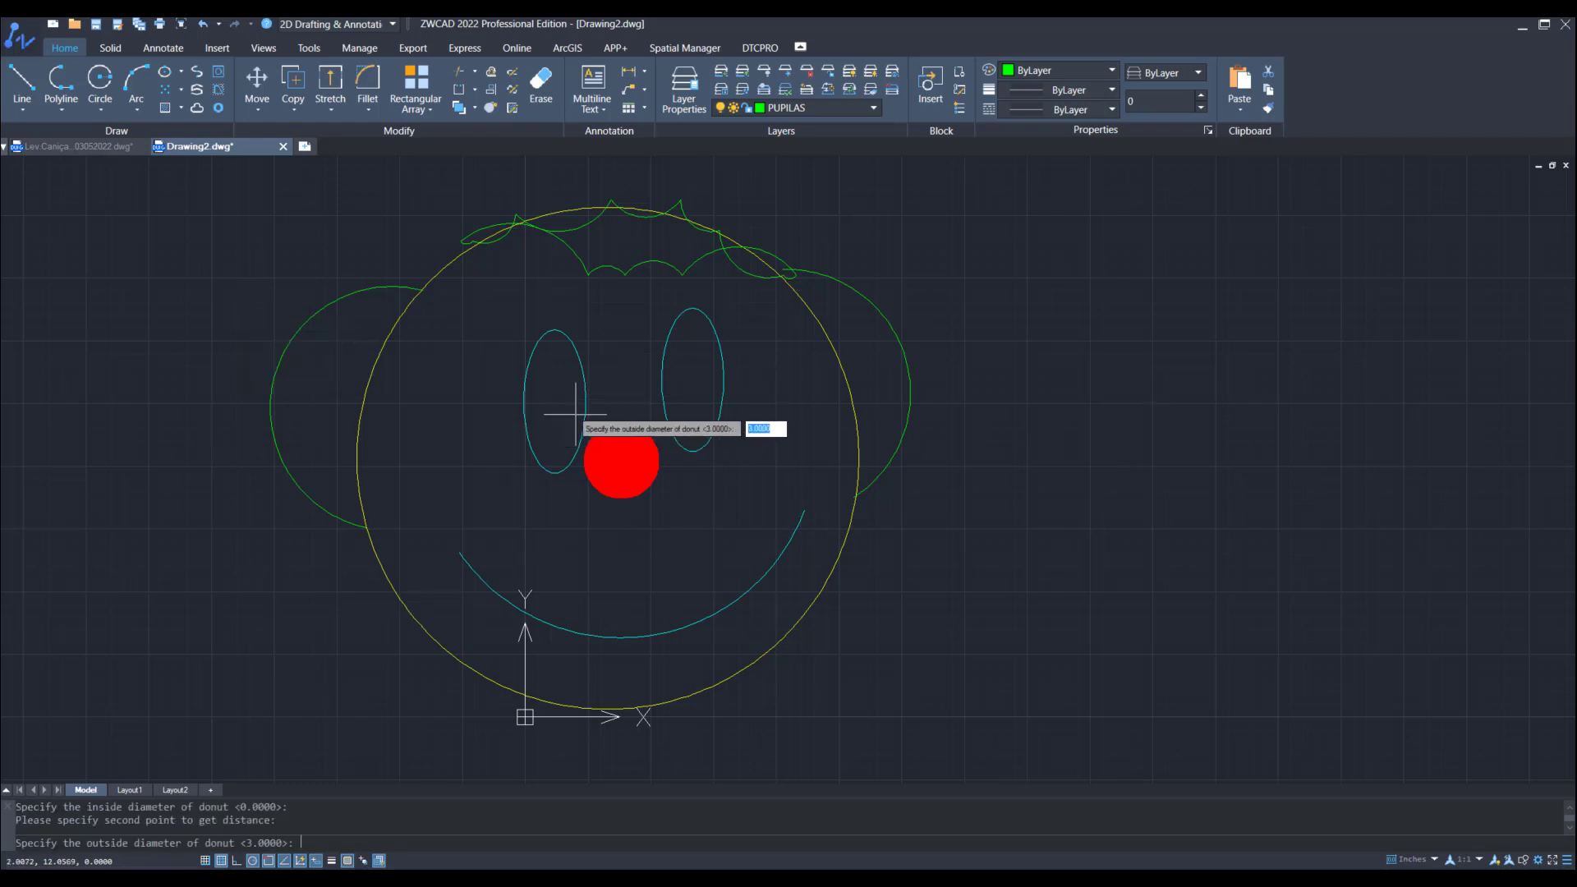
pyautogui.click(542, 437)
pyautogui.click(571, 416)
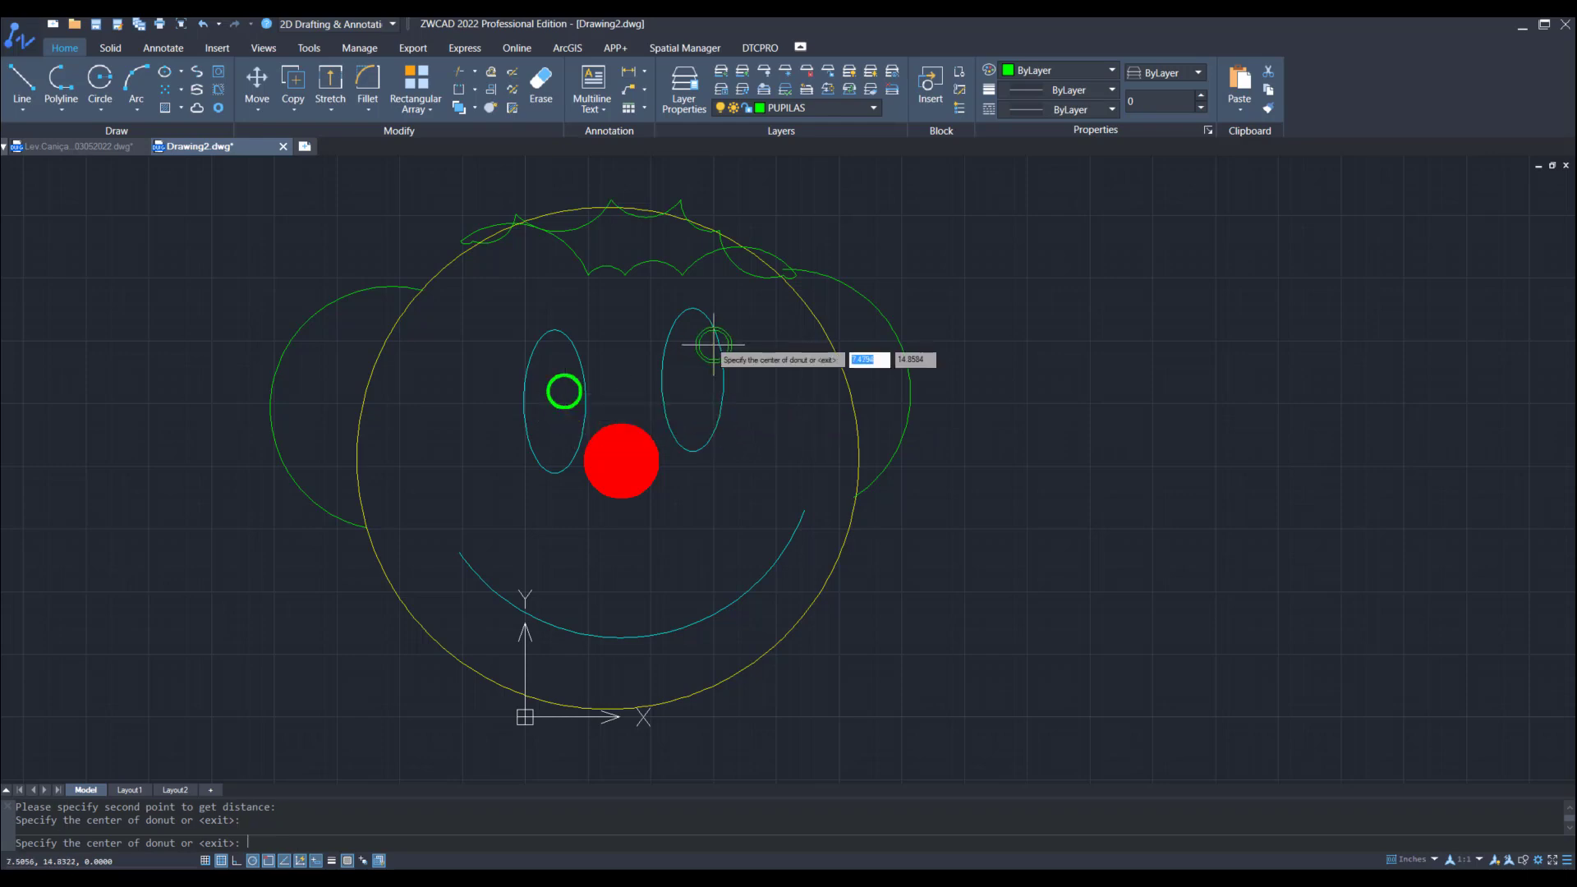
pyautogui.click(687, 359)
pyautogui.press('Escape')
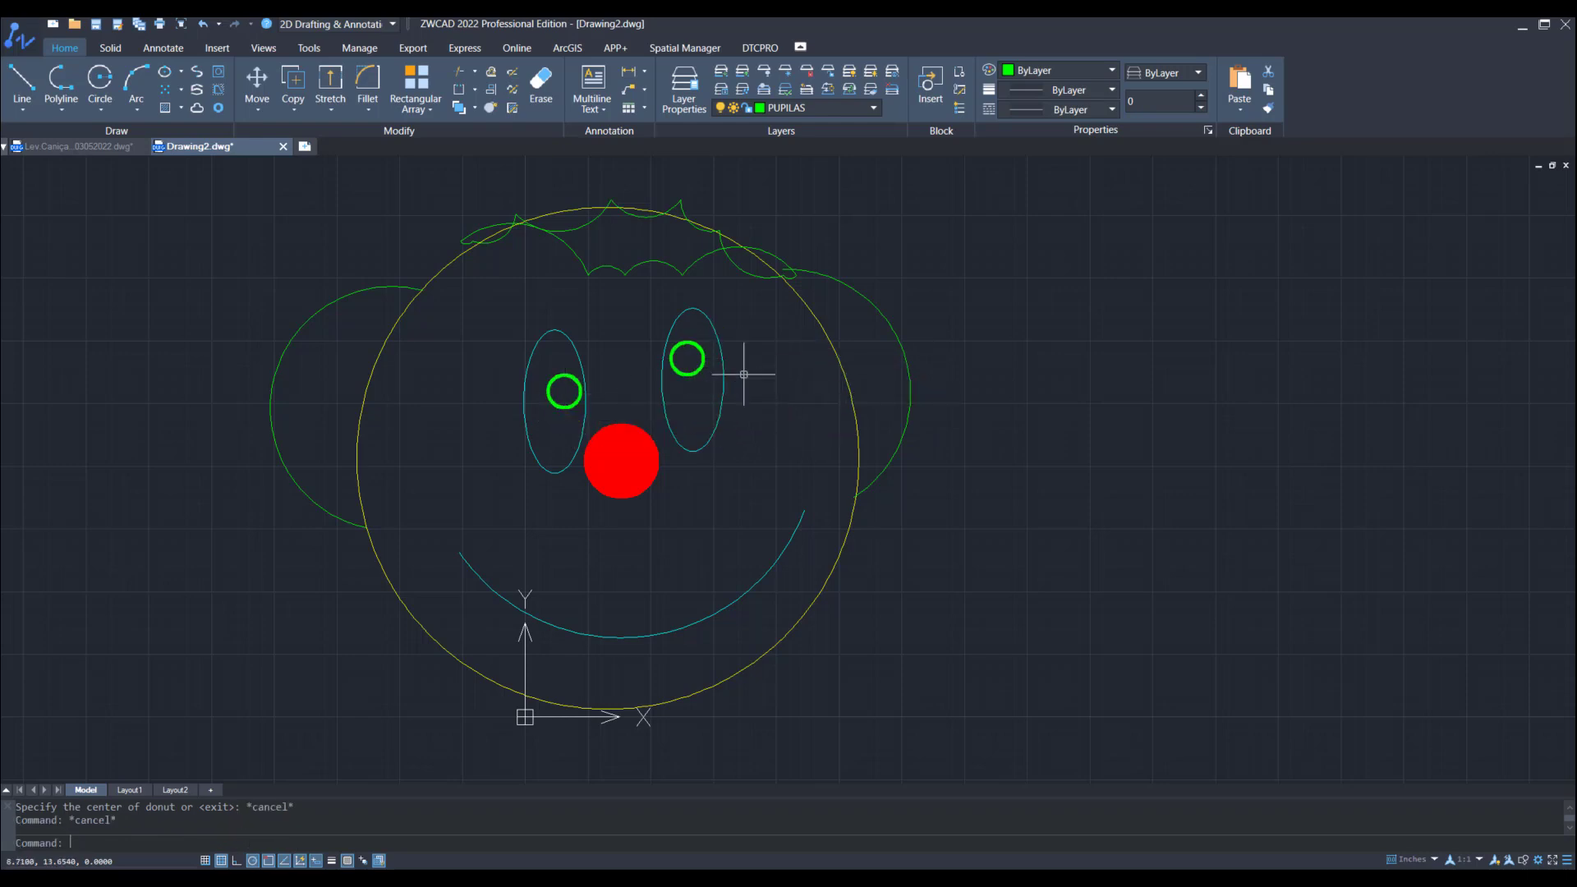
# Step: Turn off the ROSTO layer to hide the face outline
pyautogui.scroll(-2, 744, 395)
pyautogui.moveTo(1351, 608); pyautogui.dragTo(1211, 600, button='middle')
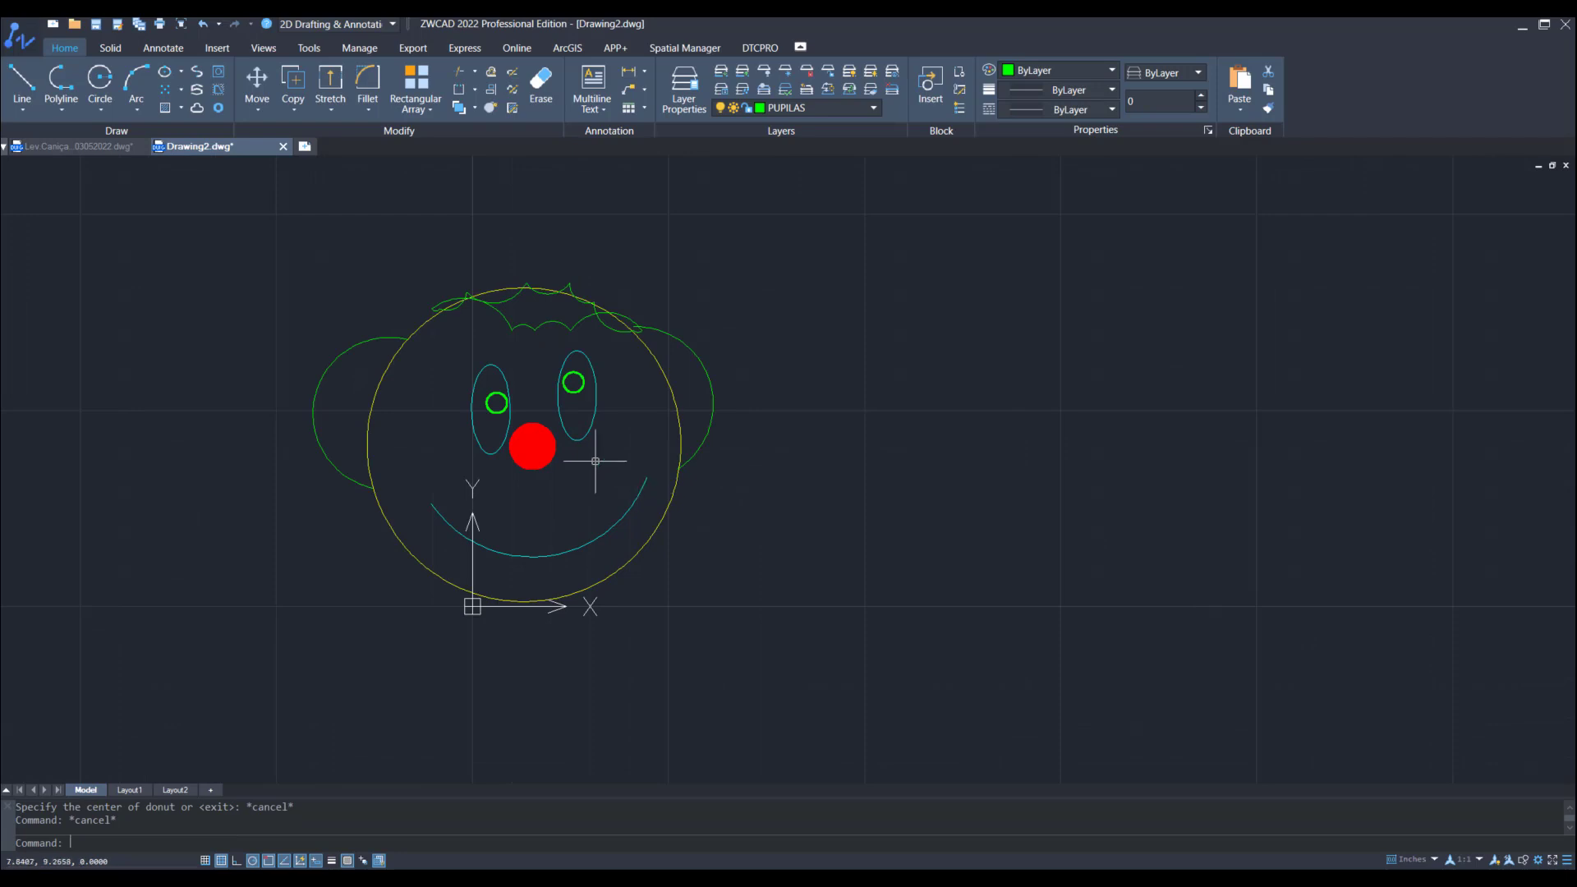
pyautogui.scroll(2, 468, 451)
pyautogui.moveTo(970, 587)
pyautogui.mouseDown(button='middle')
pyautogui.moveTo(892, 605)
pyautogui.moveTo(888, 657)
pyautogui.mouseUp(button='middle')
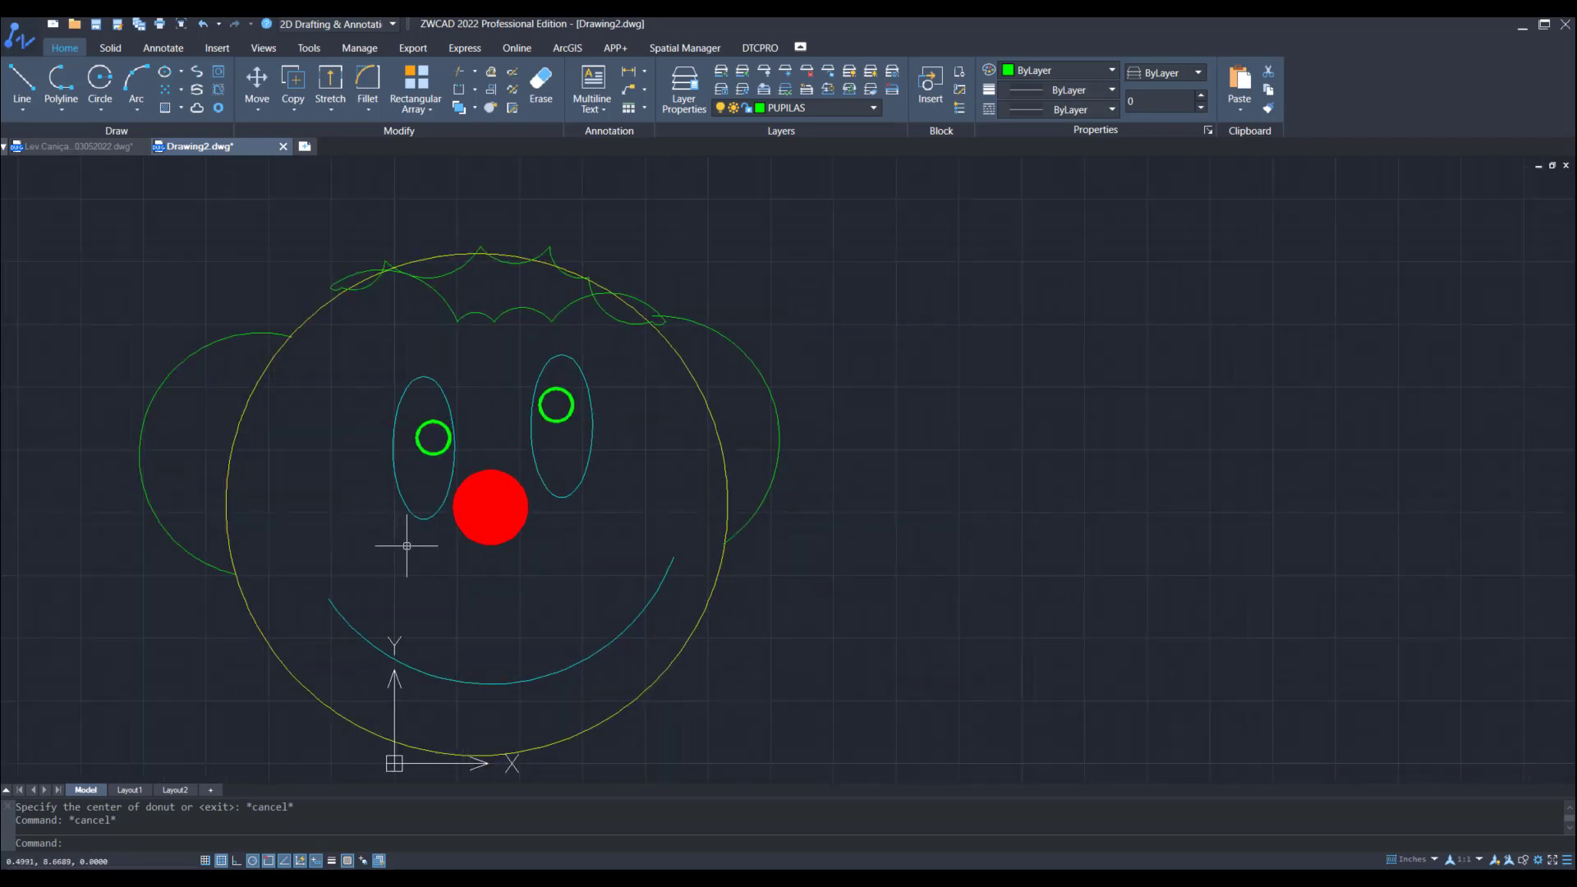
pyautogui.scroll(-2, 406, 545)
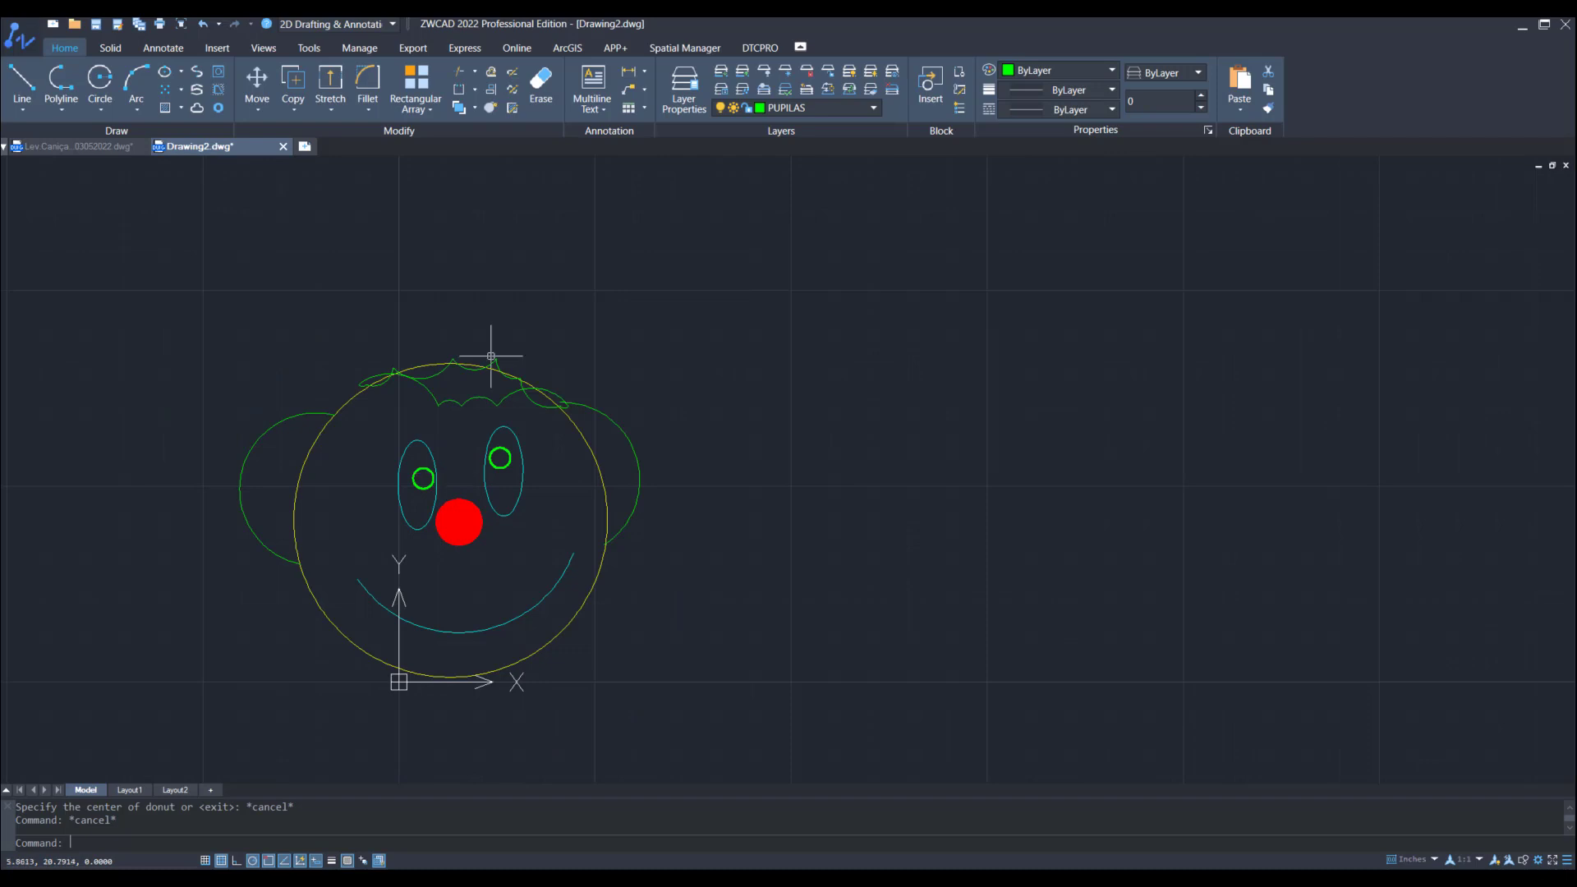
pyautogui.click(821, 107)
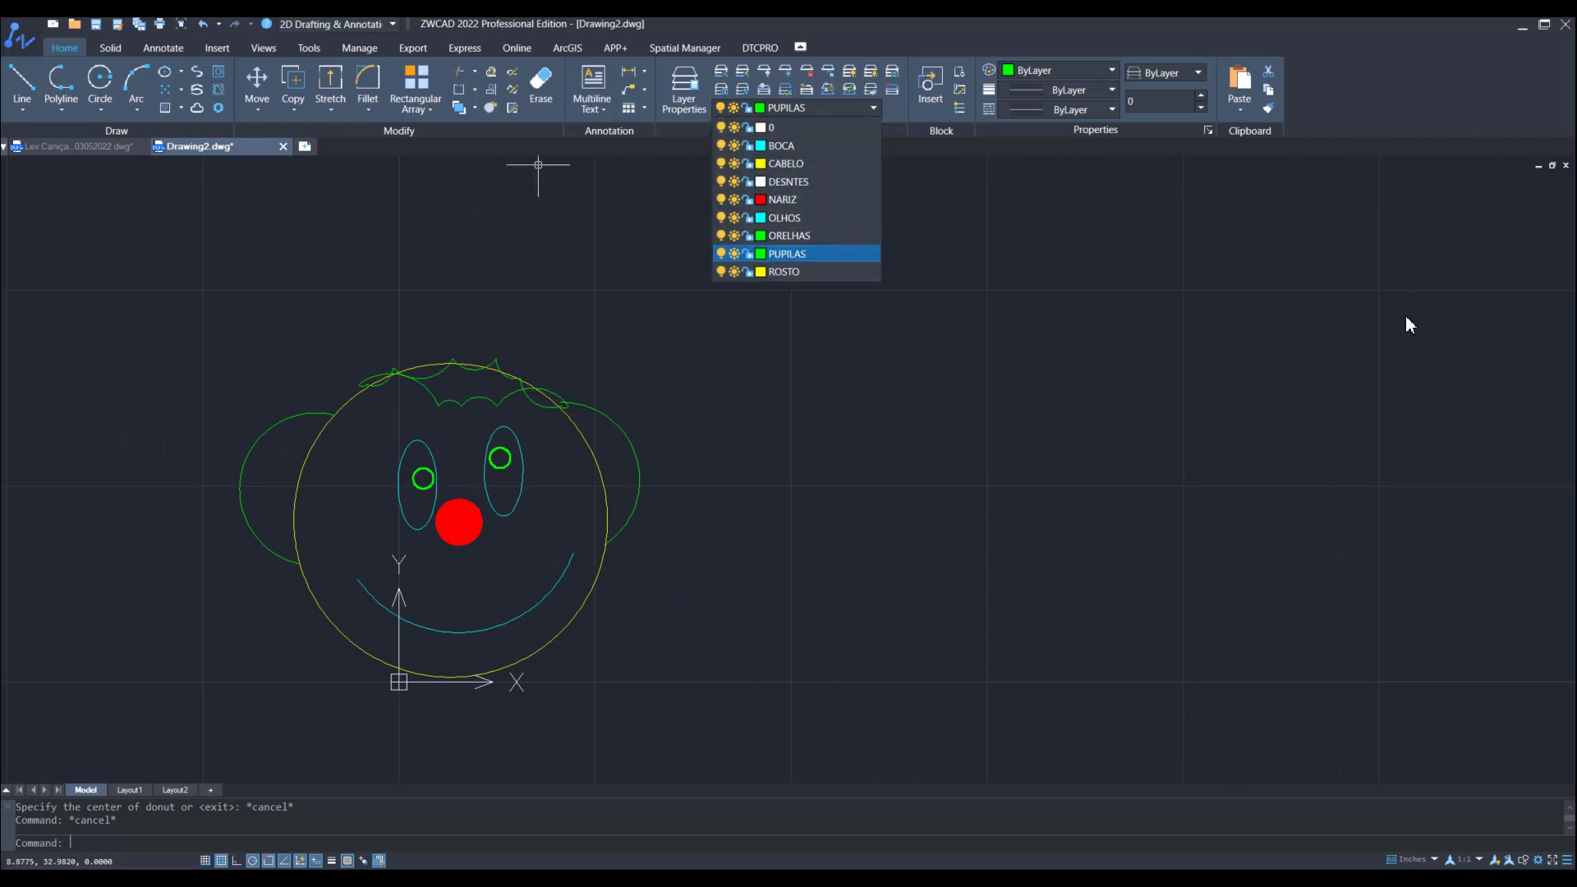
pyautogui.click(721, 272)
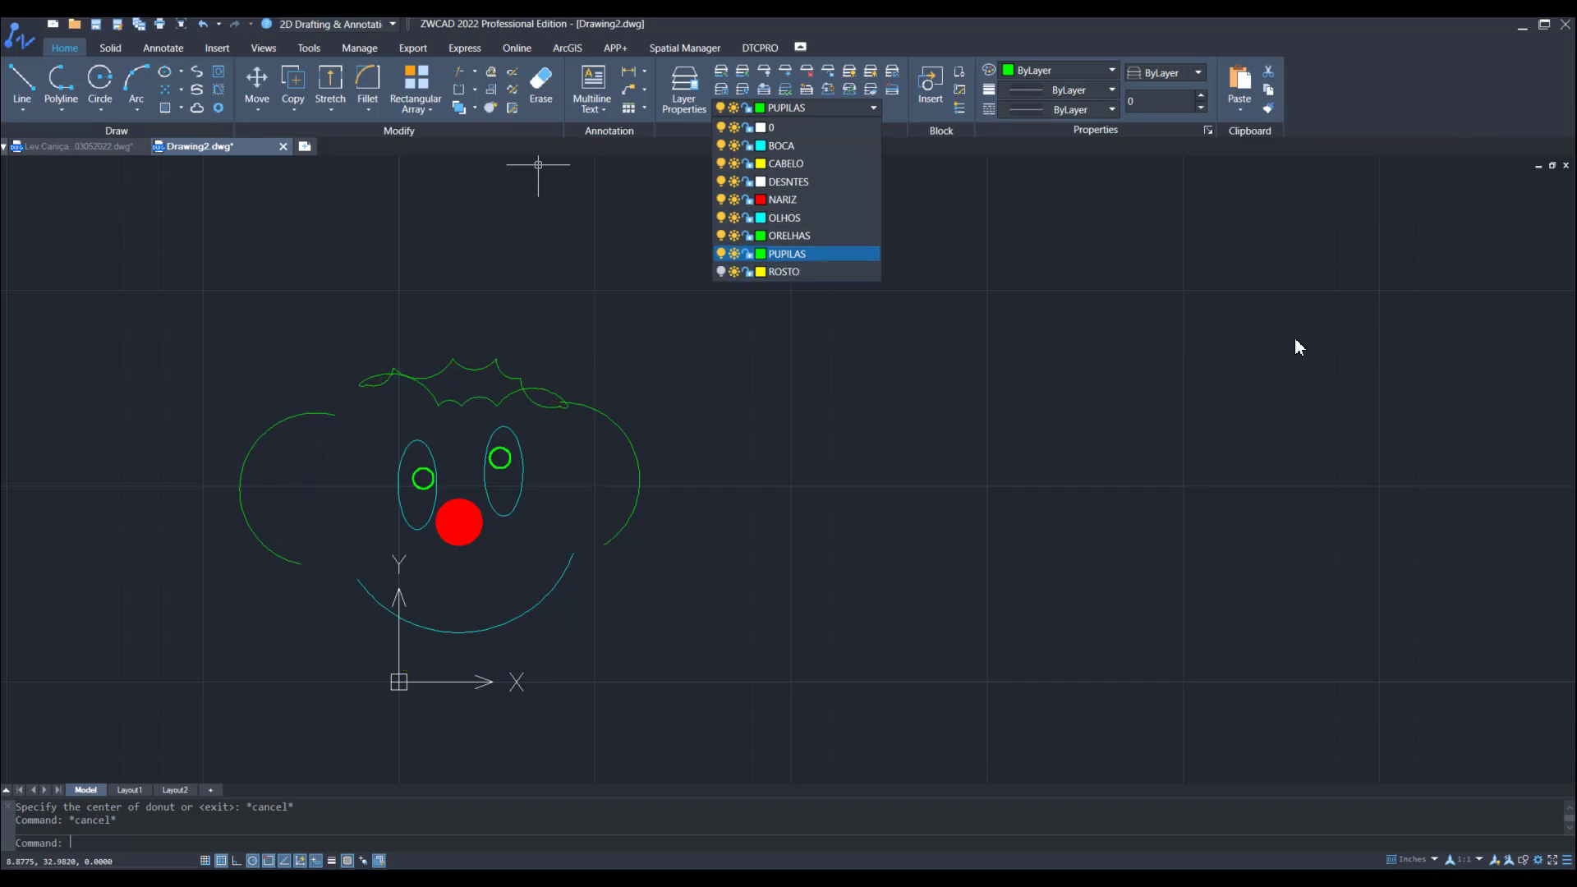
pyautogui.click(658, 402)
# Step: Copy all the visible face parts as one group and place the duplicate to the right of the original face
pyautogui.moveTo(581, 313); pyautogui.dragTo(682, 252, button='middle')
pyautogui.scroll(2, 668, 355)
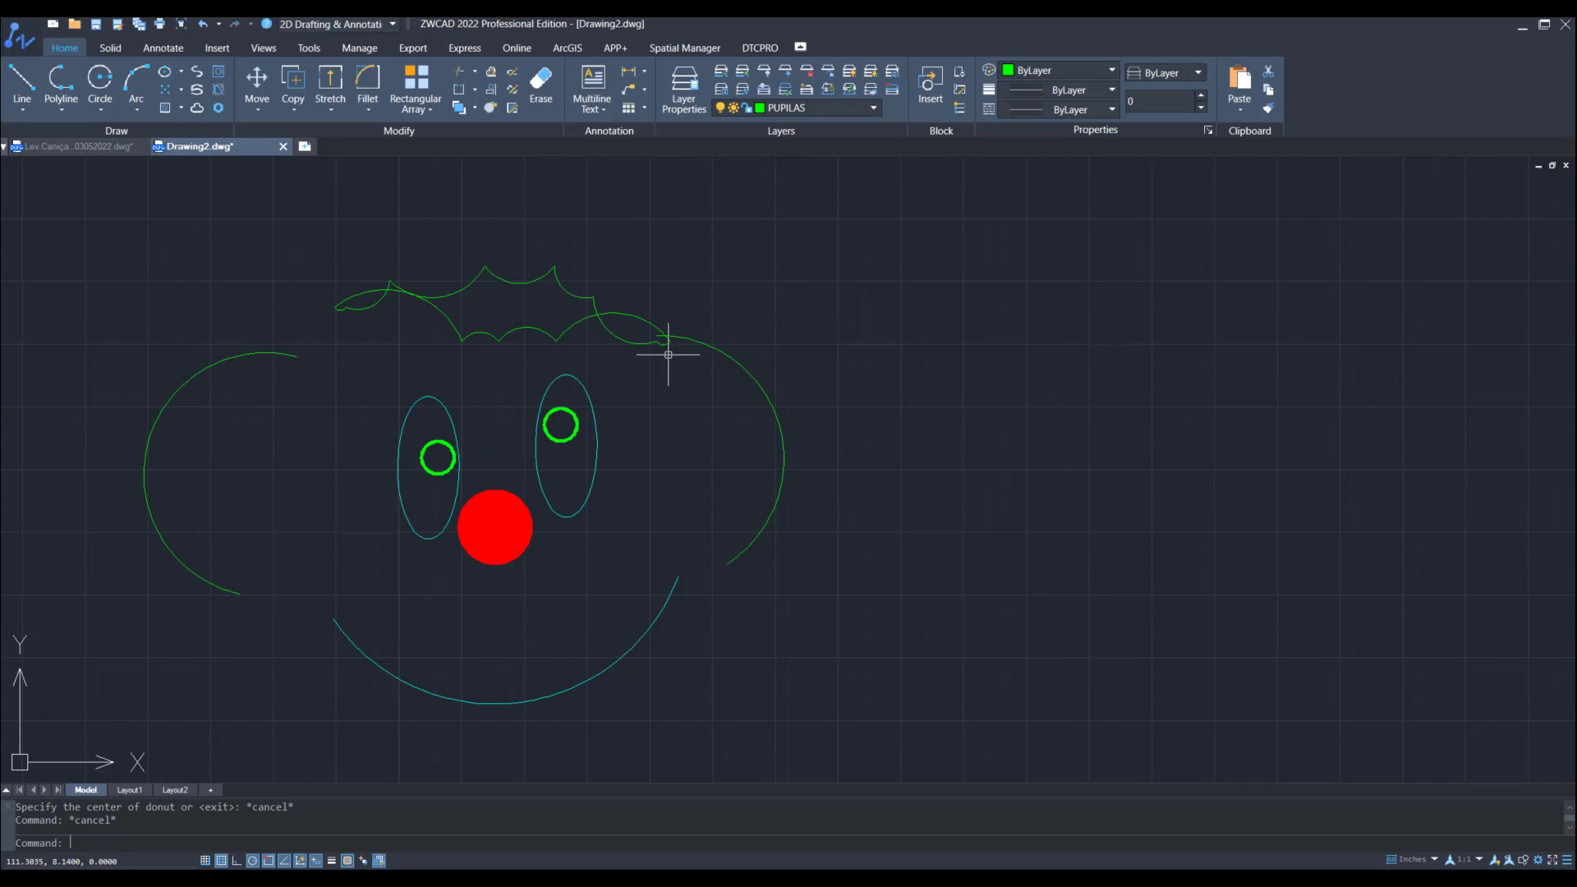
pyautogui.scroll(-2, 669, 355)
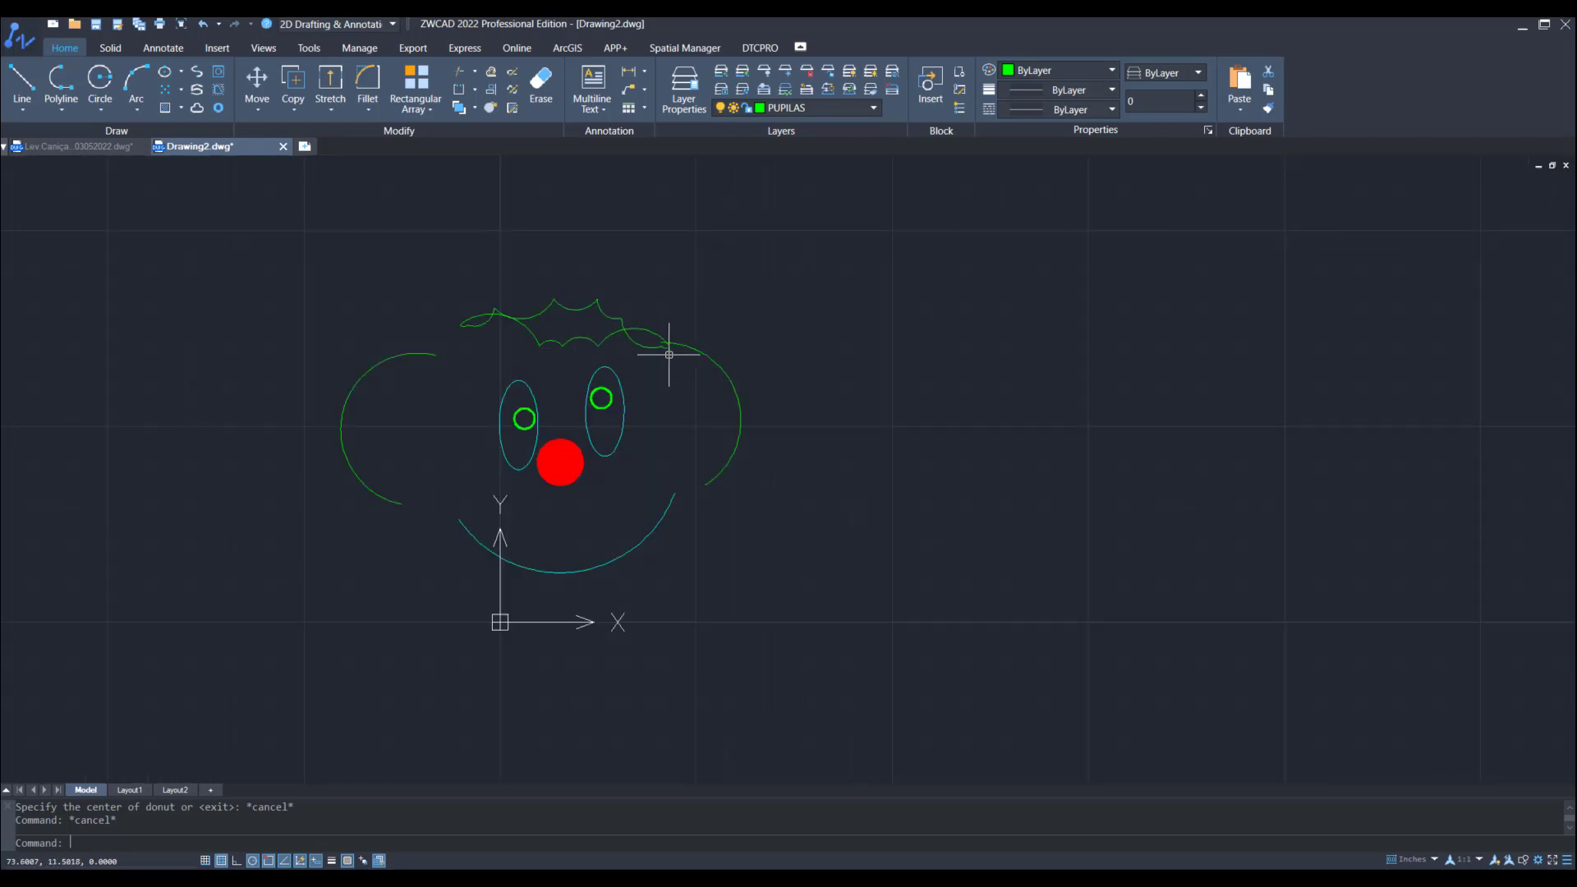
pyautogui.moveTo(1214, 444); pyautogui.dragTo(1139, 454, button='middle')
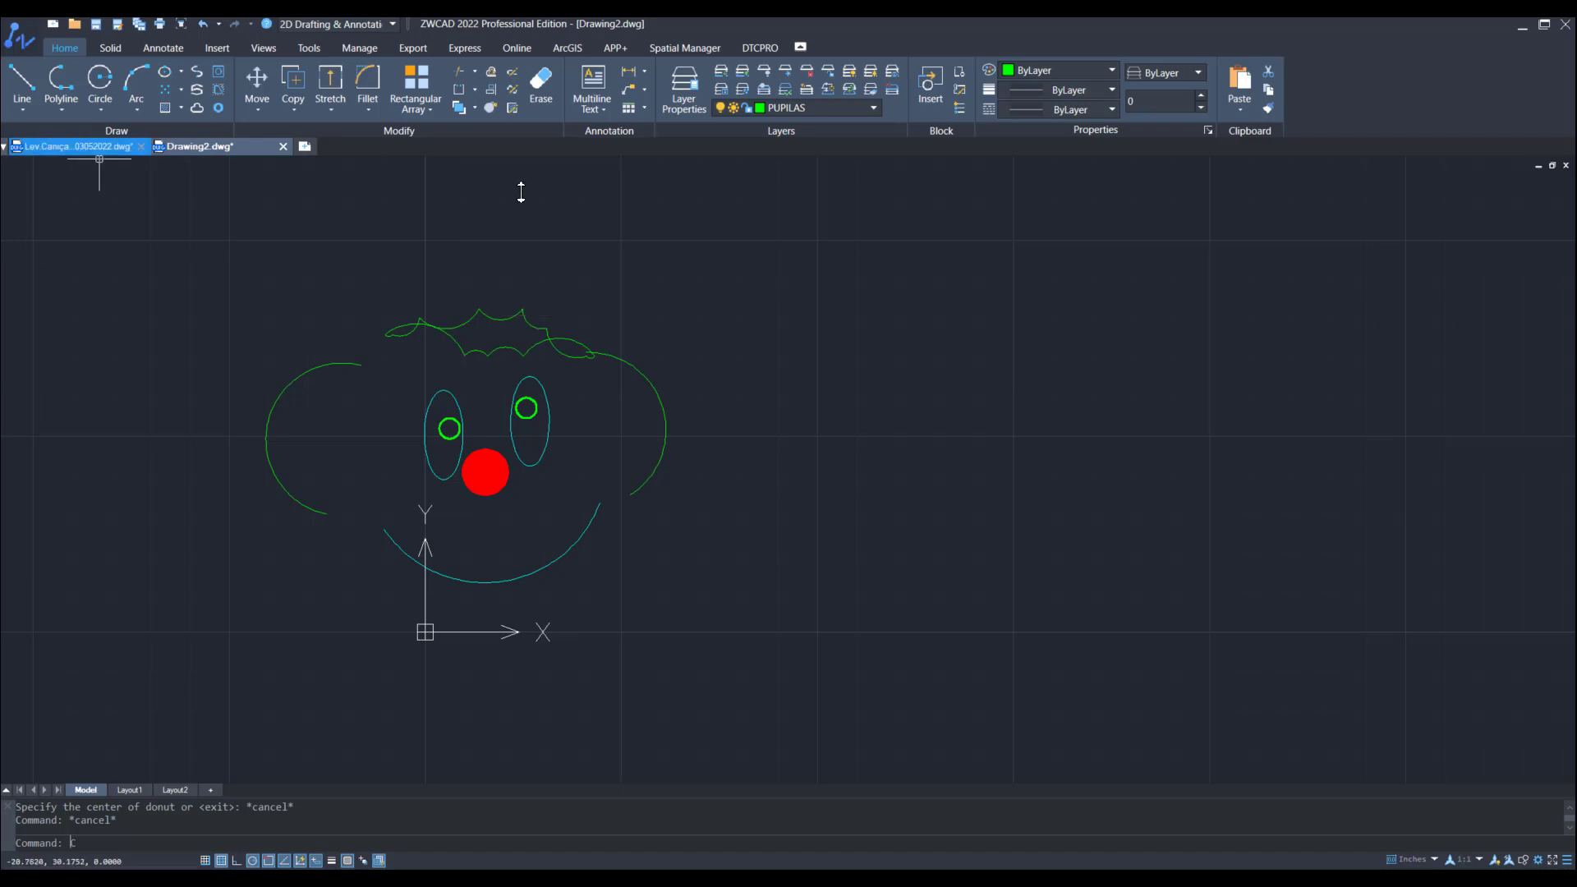
pyautogui.write('O')
pyautogui.press('Return')
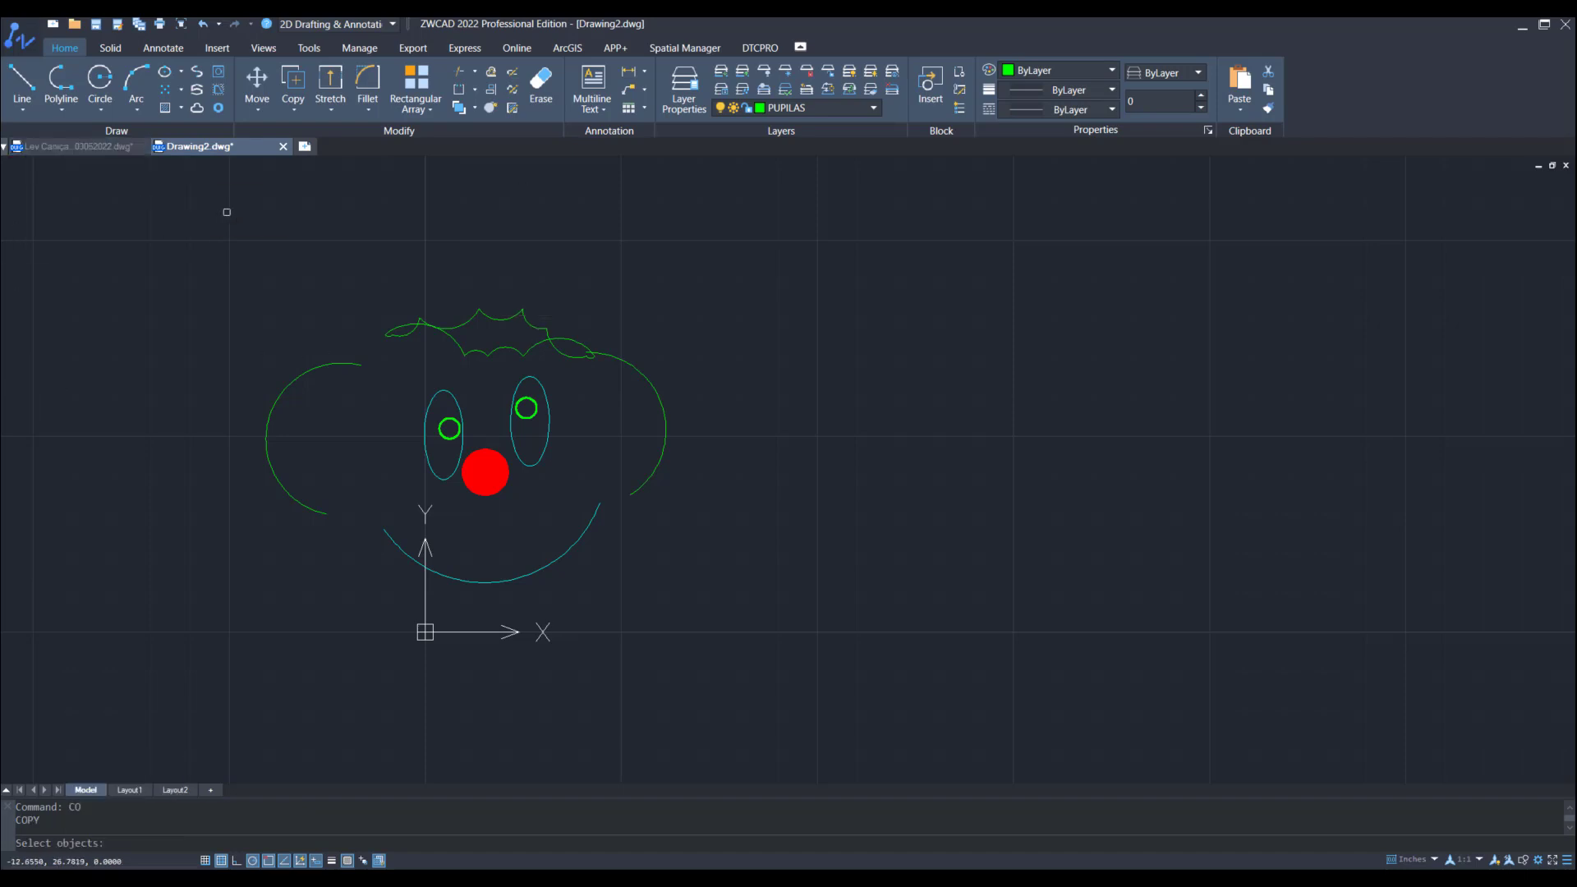
pyautogui.moveTo(227, 212); pyautogui.dragTo(781, 683)
pyautogui.press('Return')
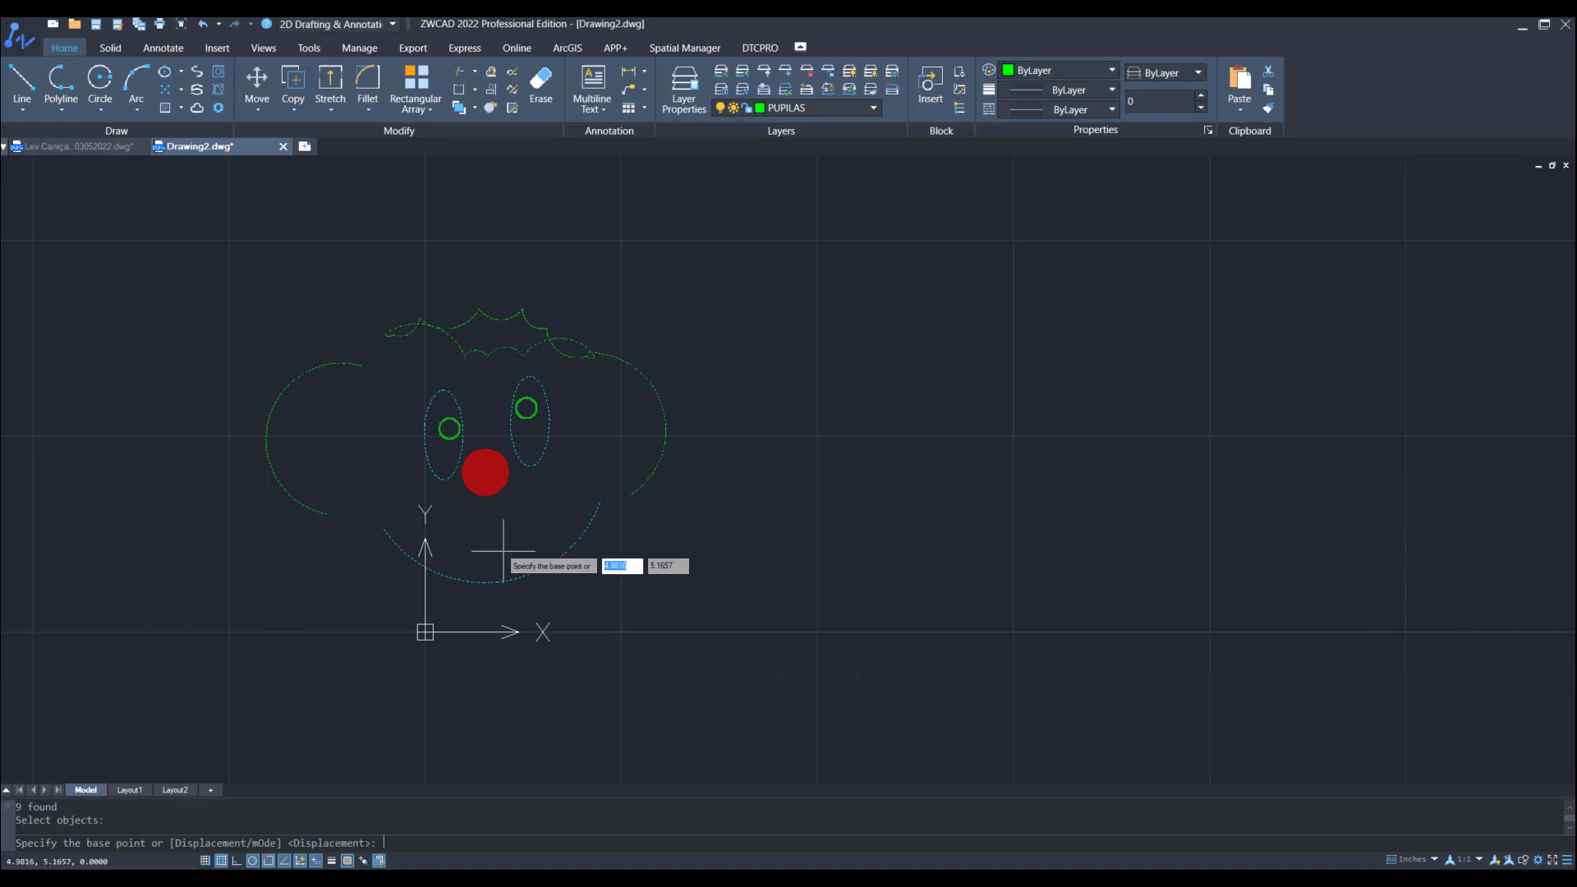
pyautogui.click(503, 551)
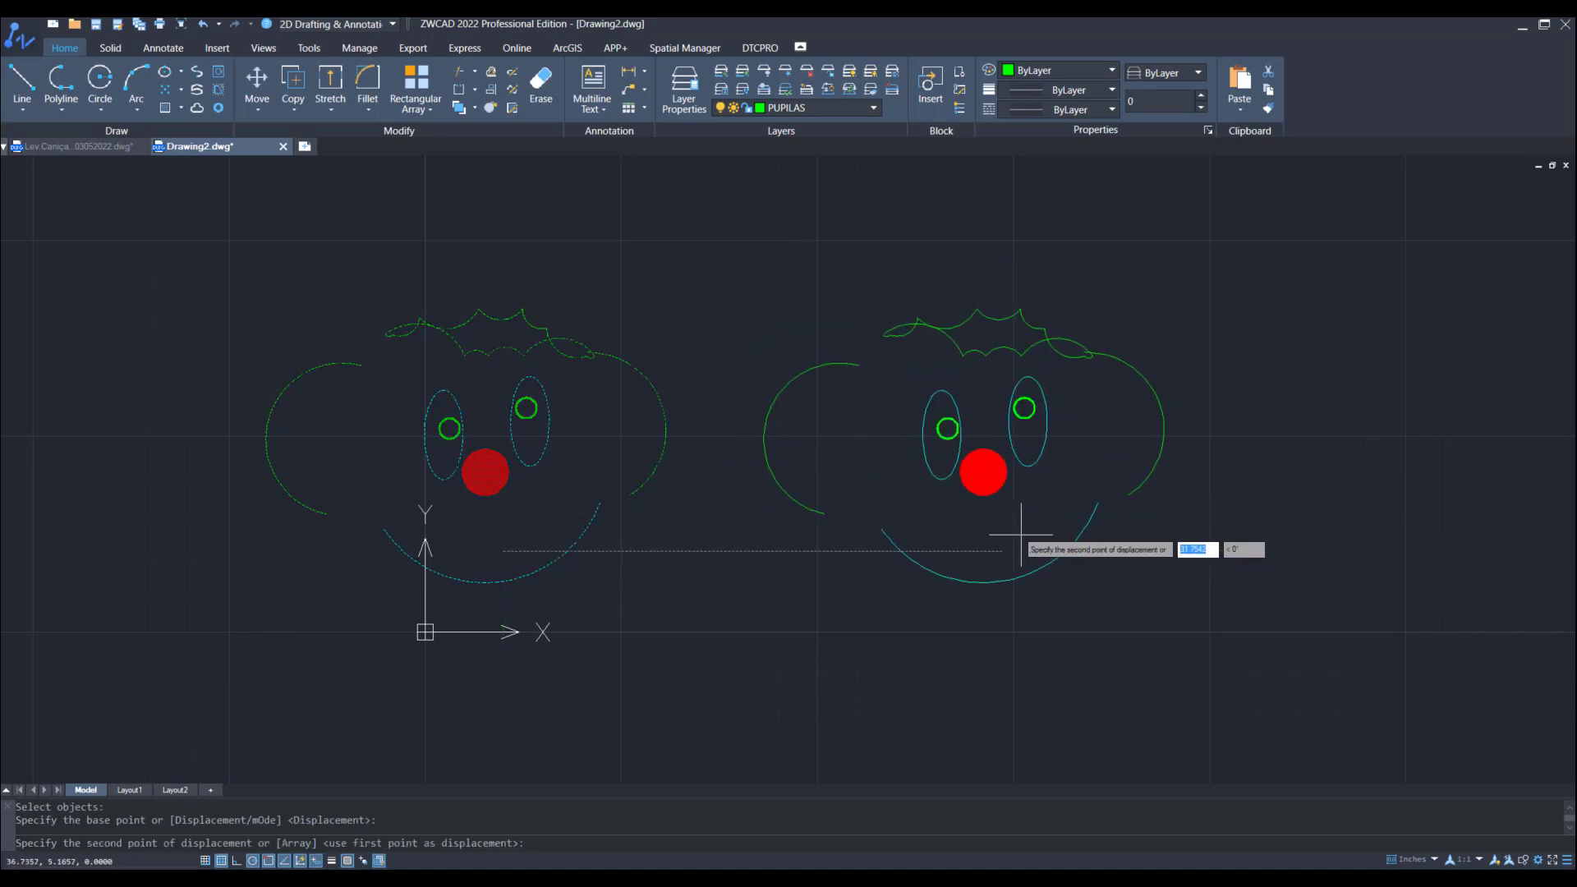
pyautogui.click(1021, 534)
pyautogui.press('Escape')
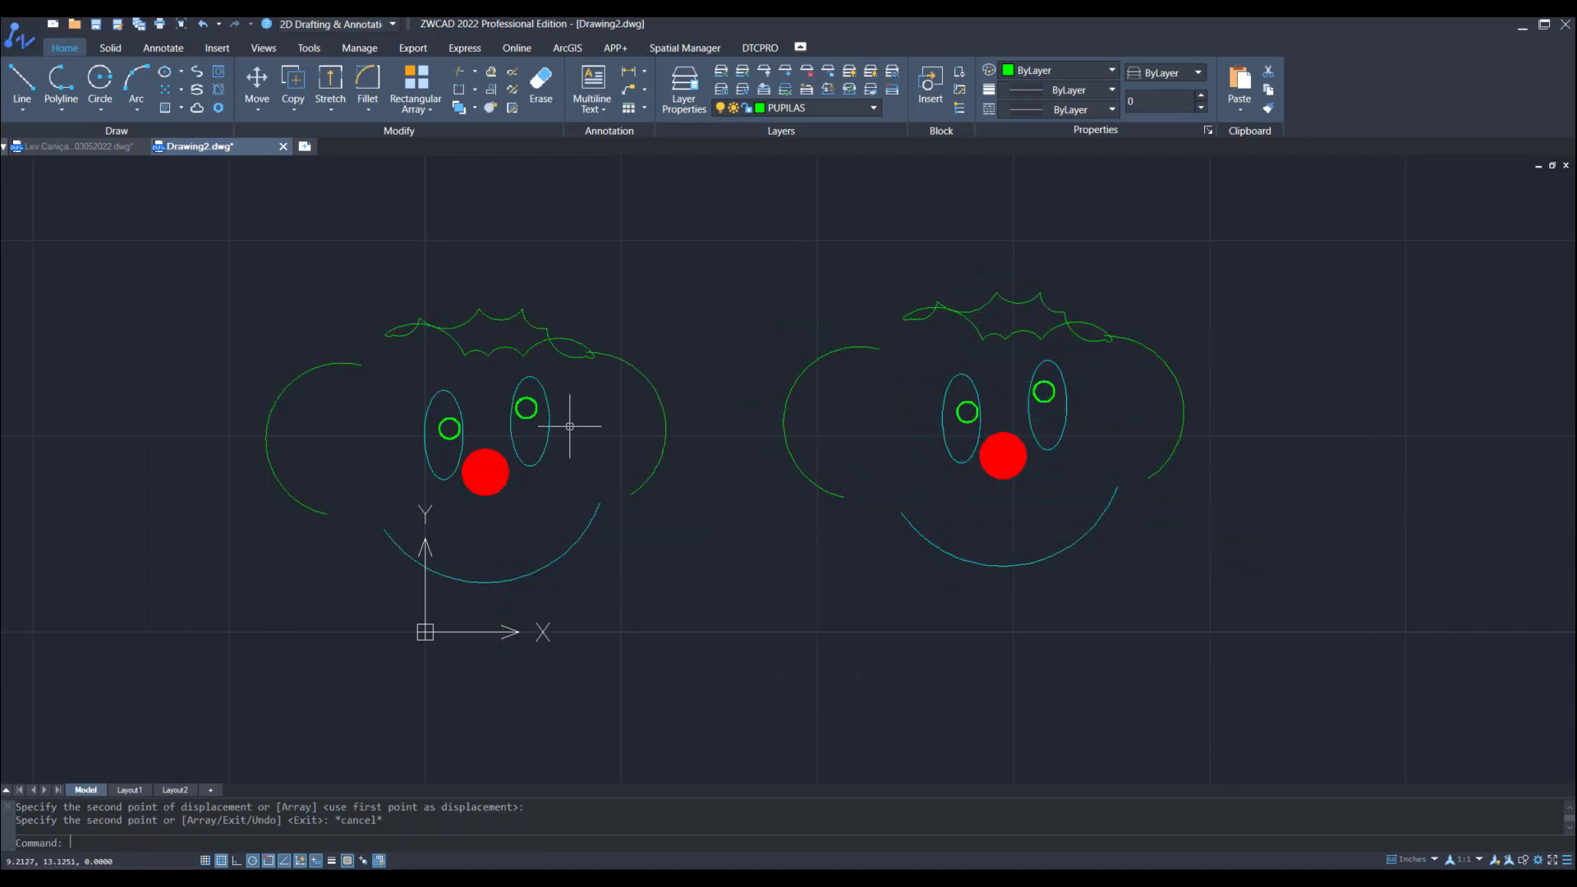
# Step: Turn the ROSTO layer back on to show the original face's outline
pyautogui.moveTo(1243, 610); pyautogui.dragTo(1226, 580, button='middle')
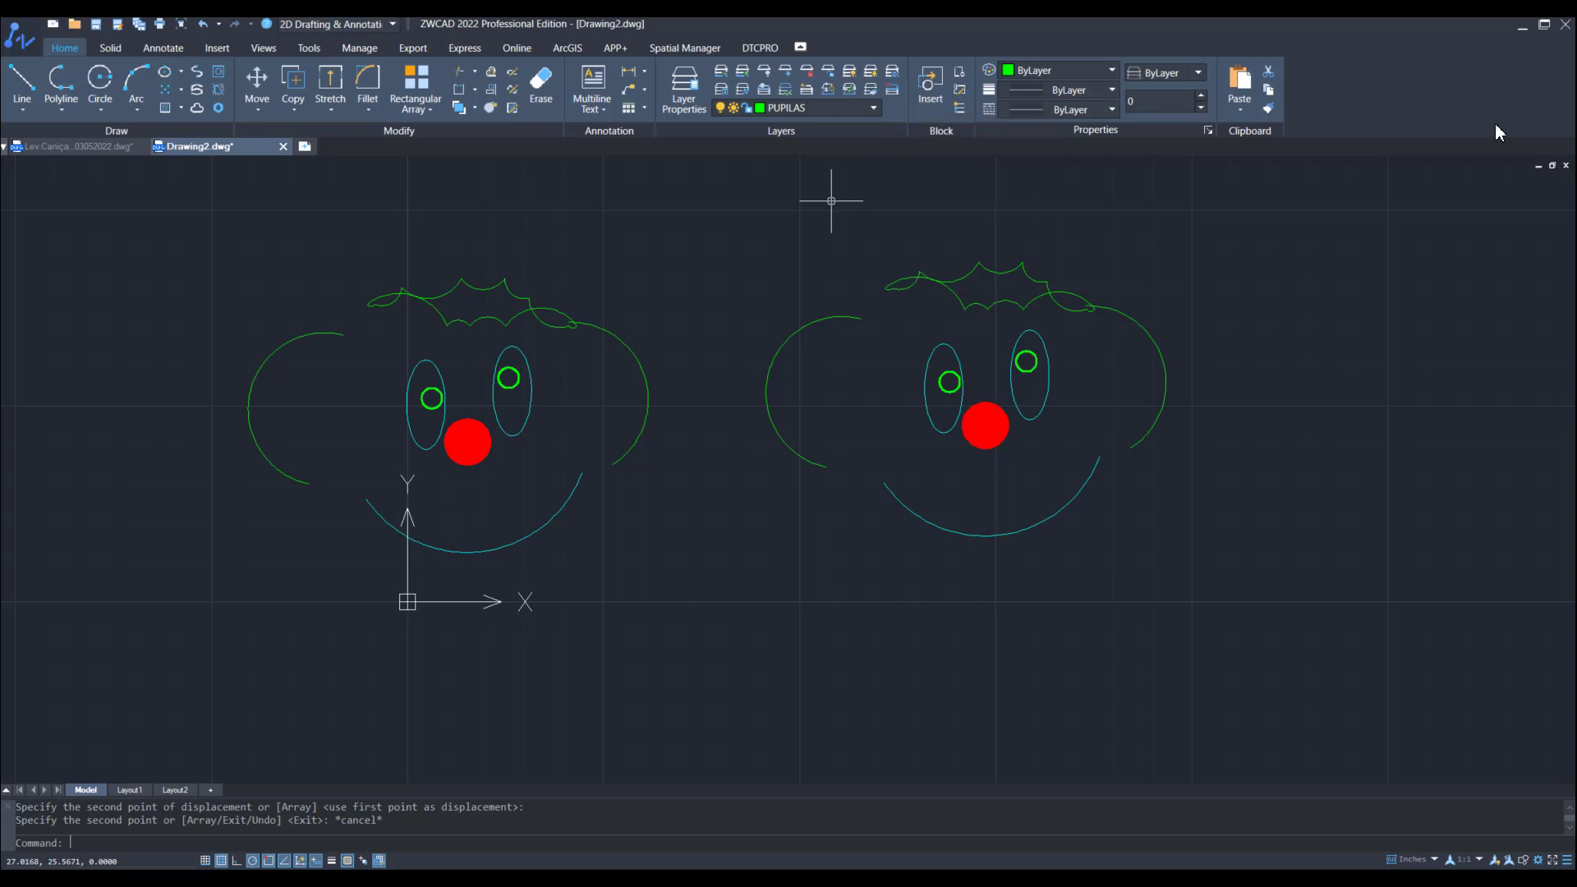
pyautogui.click(871, 107)
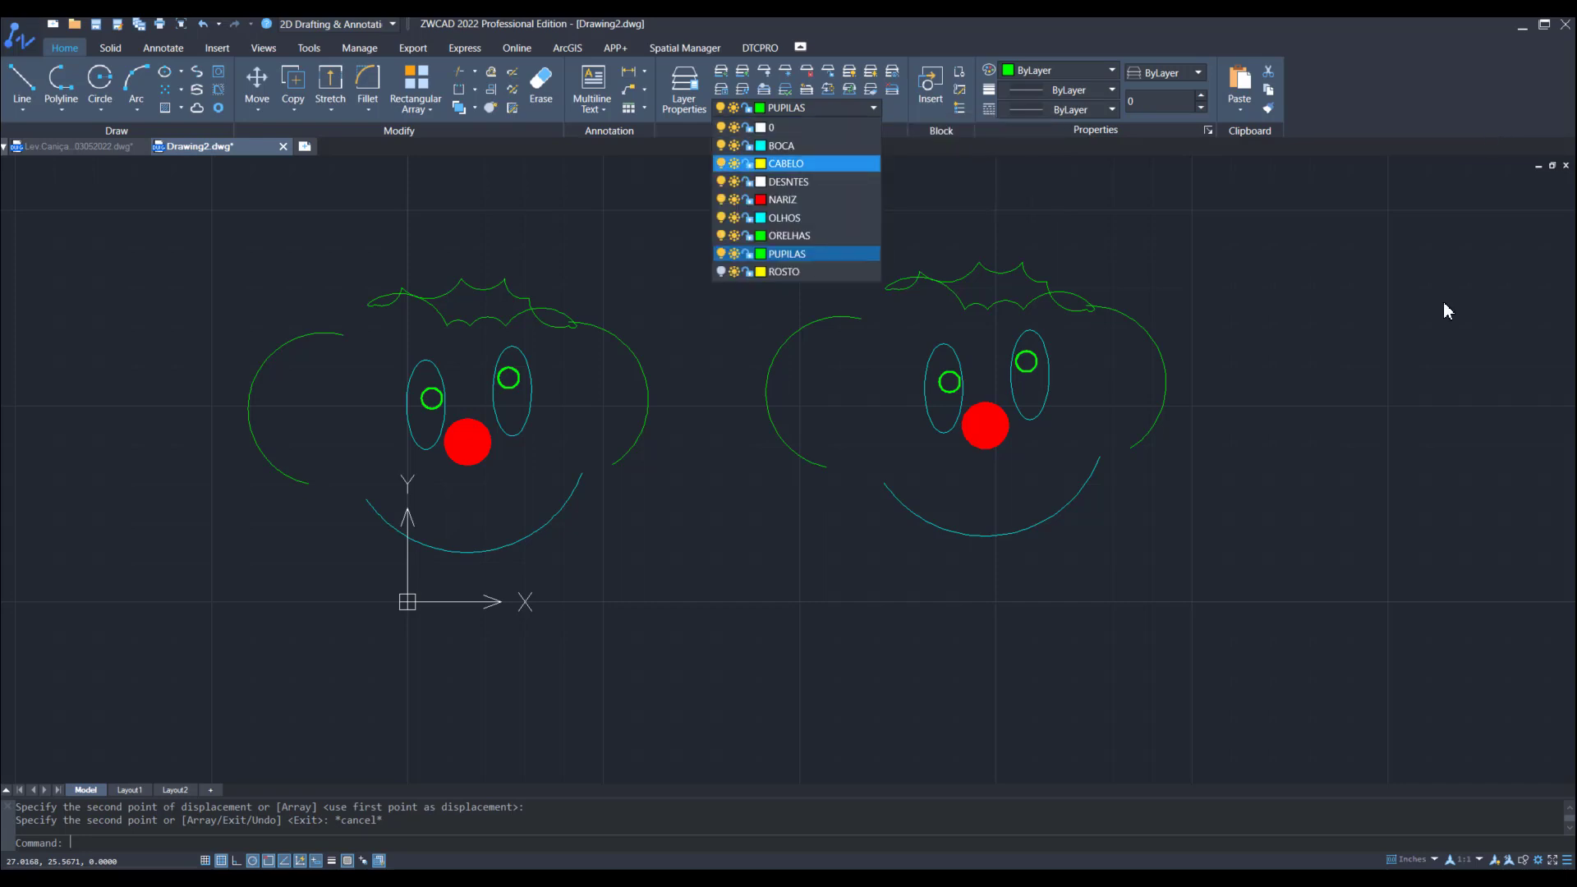
pyautogui.click(721, 271)
pyautogui.click(698, 401)
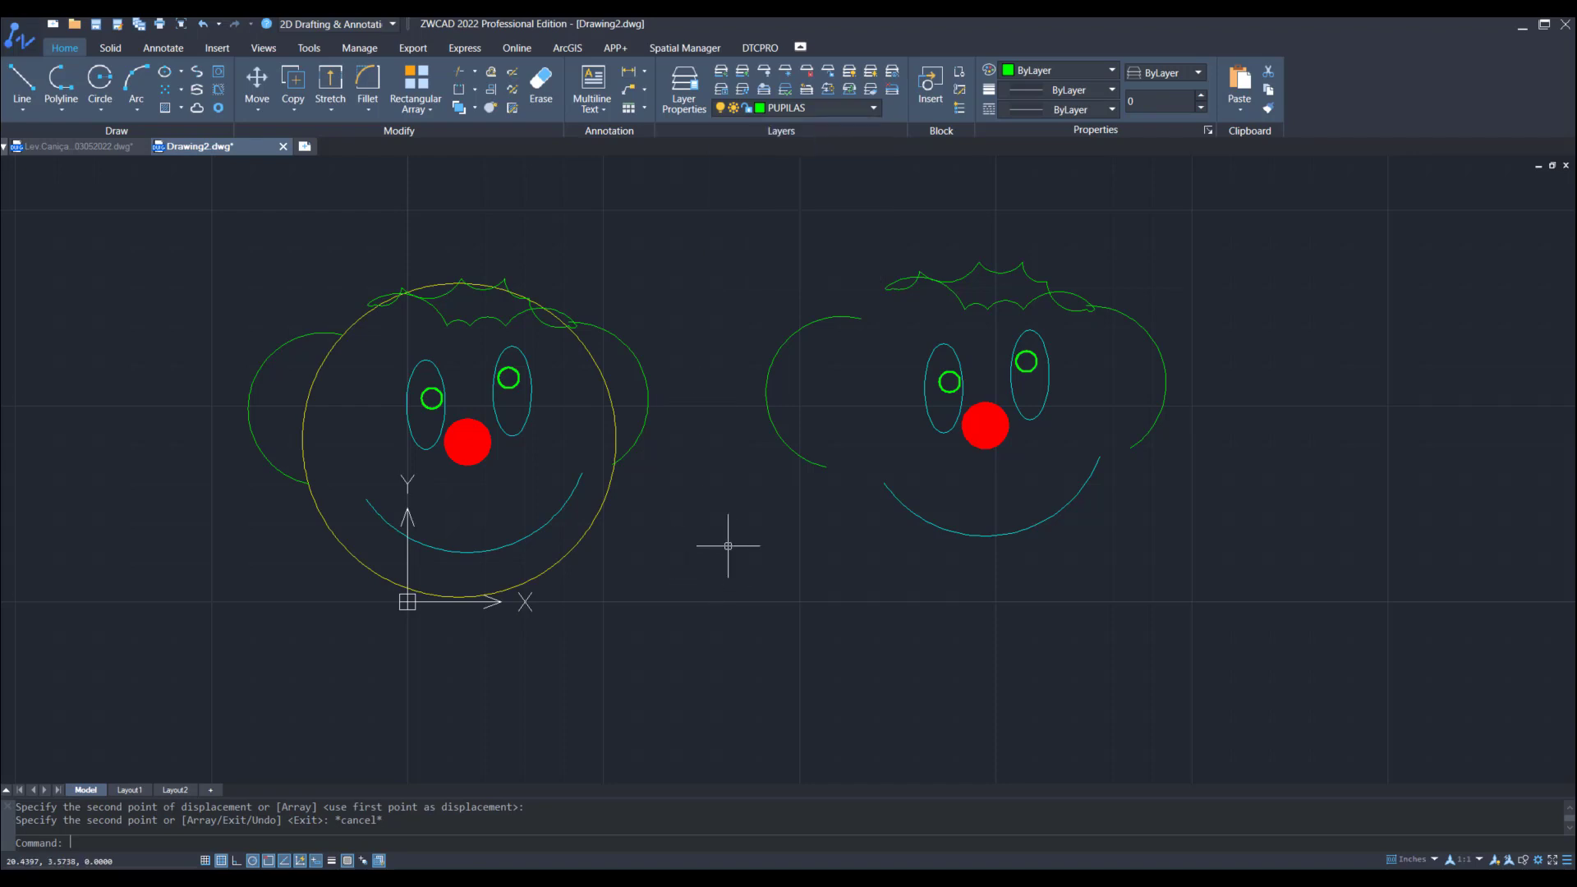
pyautogui.scroll(-2, 728, 544)
pyautogui.moveTo(1228, 669); pyautogui.dragTo(1169, 654, button='middle')
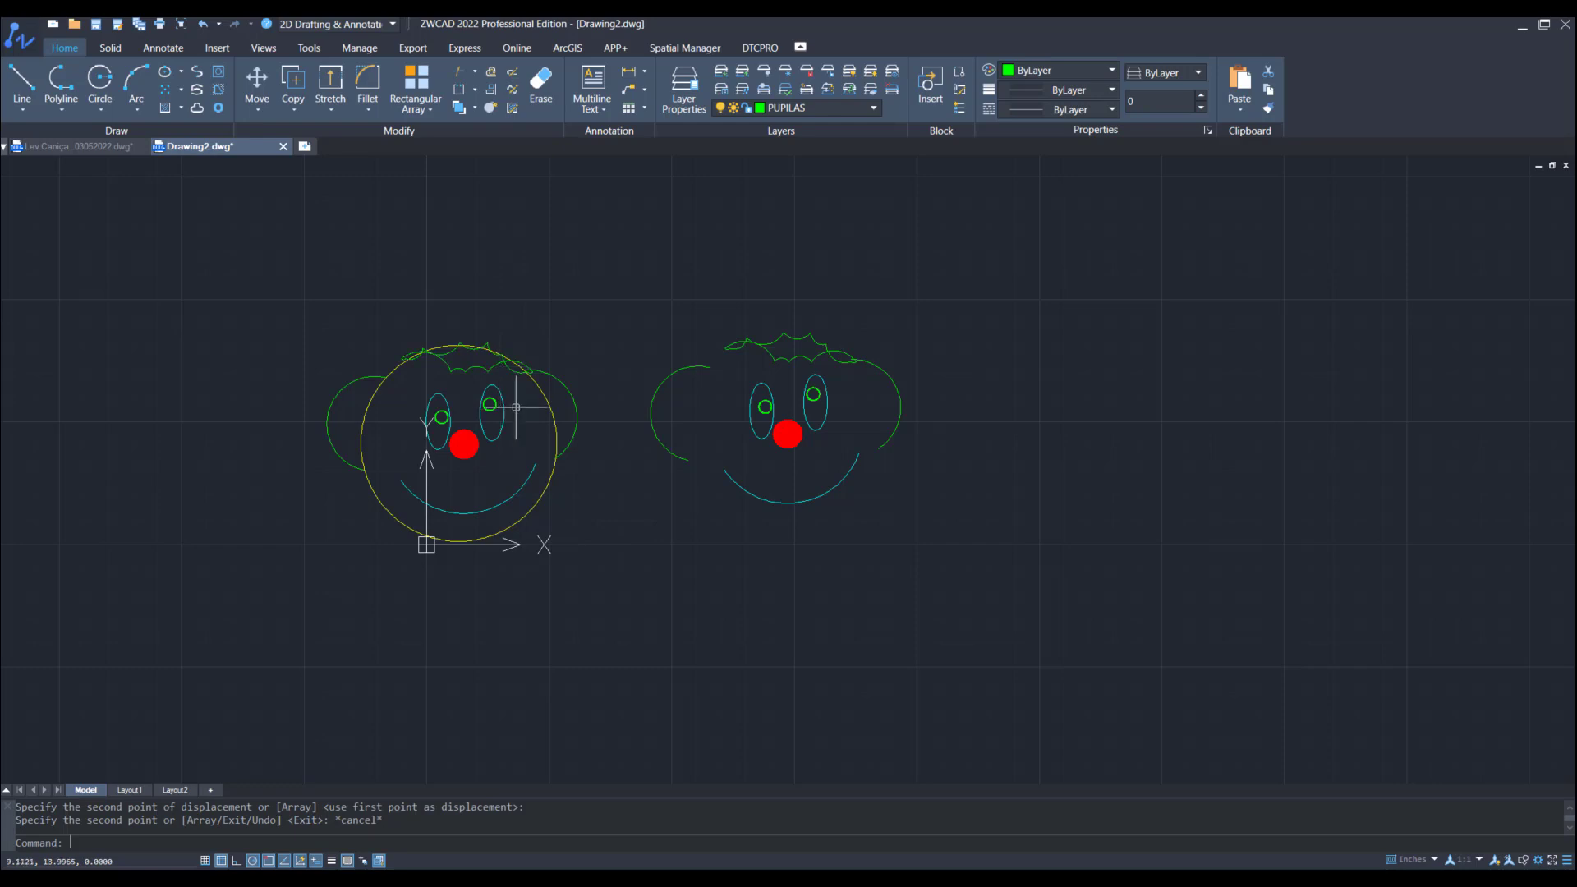
# Step: Lock the ROSTO layer to protect the face outline from editing
pyautogui.scroll(2, 546, 393)
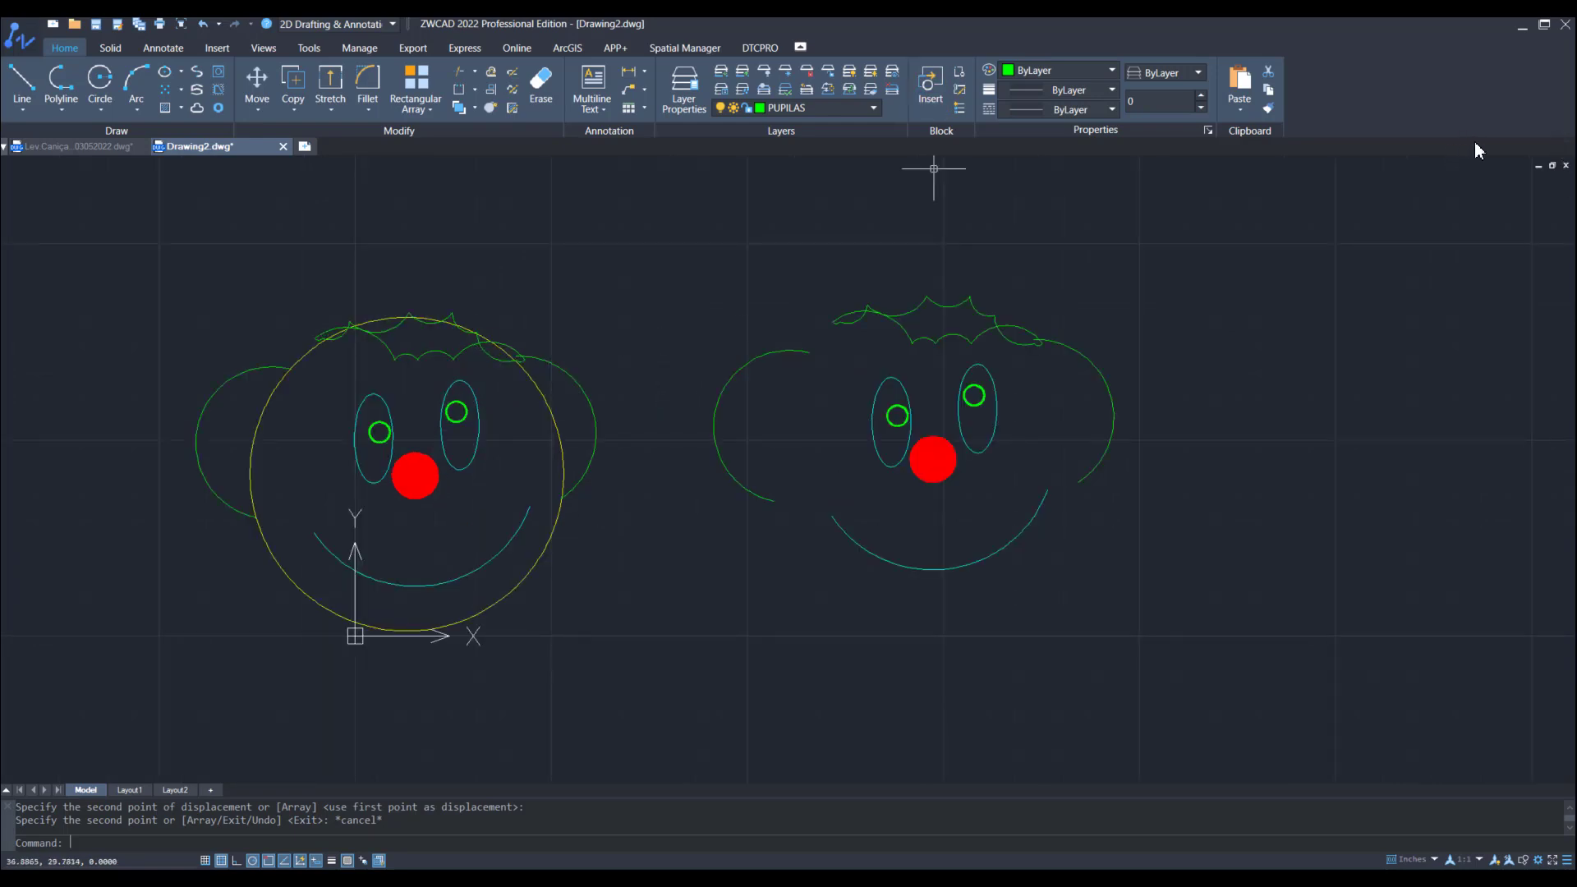
pyautogui.scroll(-2, 856, 164)
pyautogui.moveTo(552, 281); pyautogui.dragTo(823, 338, button='middle')
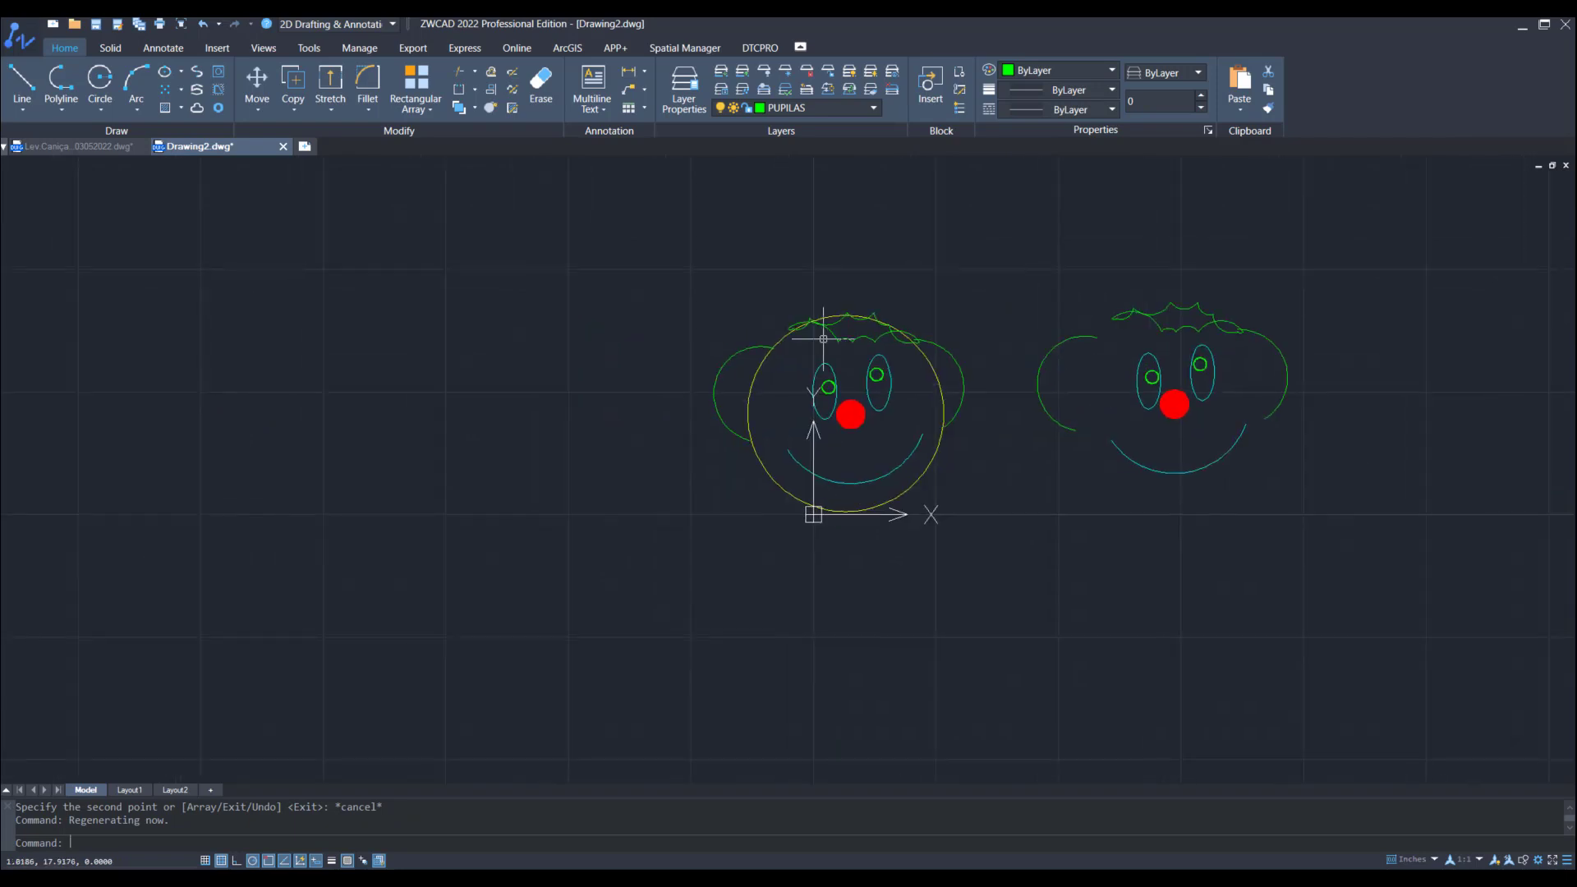
pyautogui.click(873, 107)
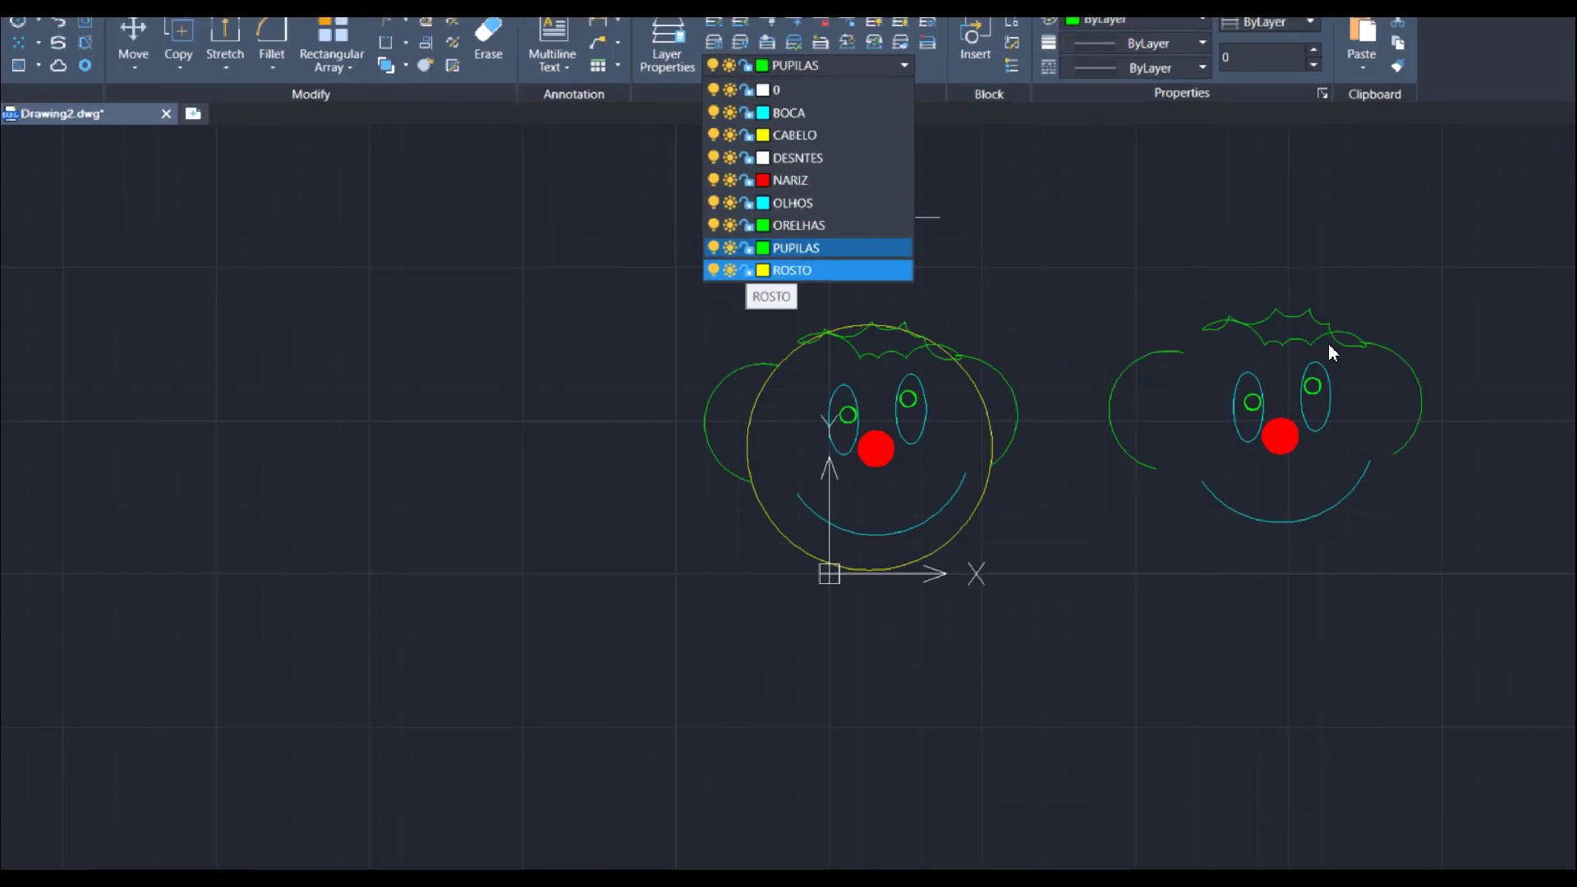
pyautogui.click(746, 271)
pyautogui.click(746, 270)
pyautogui.click(1247, 401)
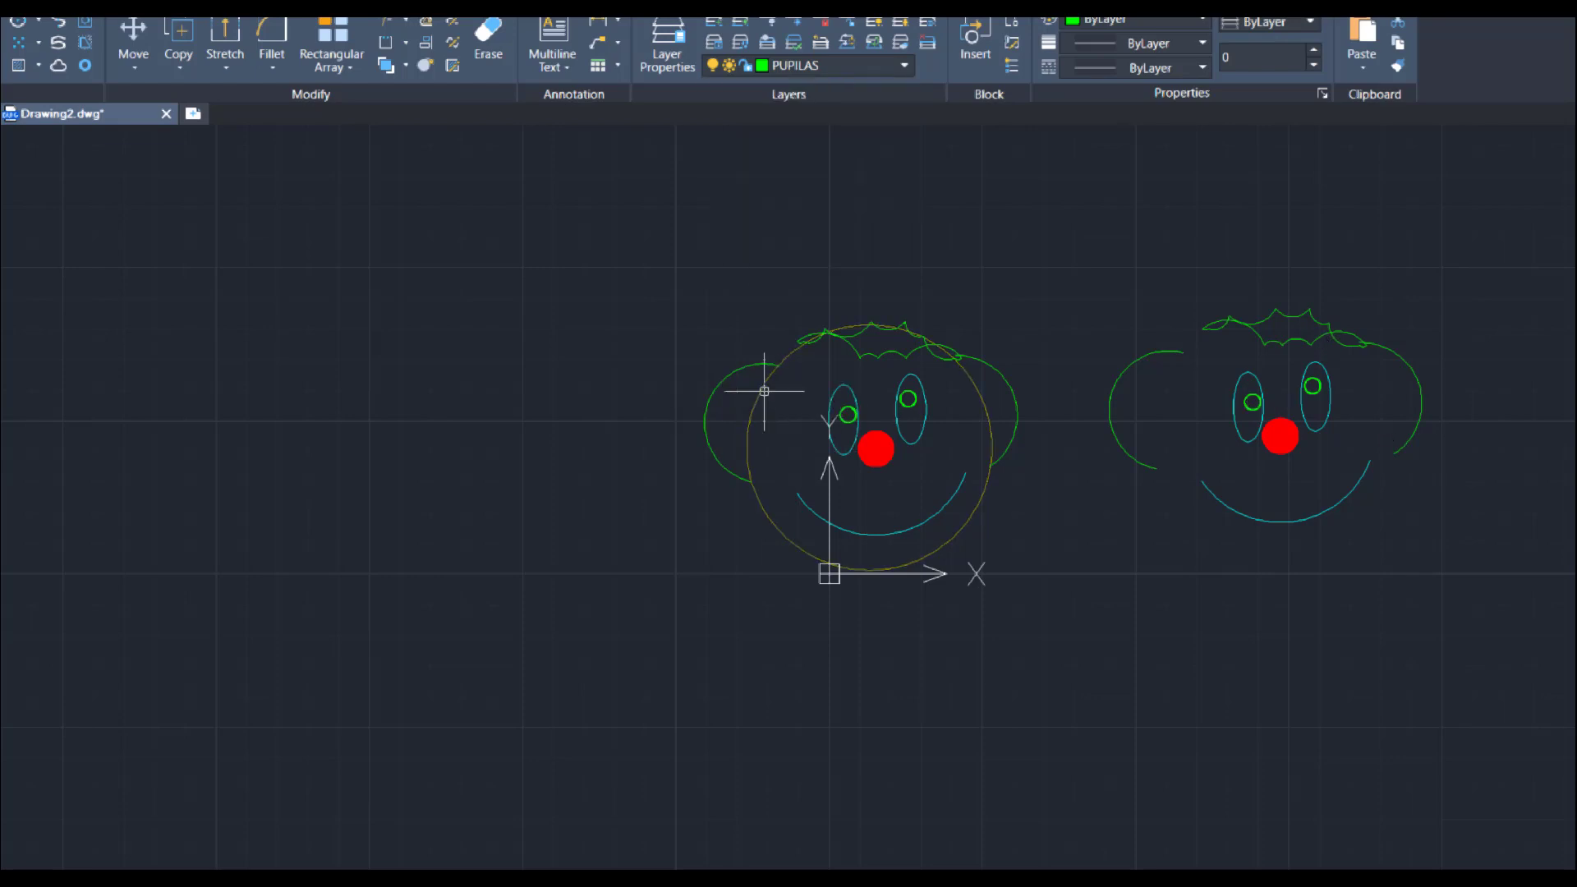
# Step: Window-select the whole original face and move its unlocked parts to the empty area left of the outline
pyautogui.moveTo(764, 388)
pyautogui.mouseDown(button='middle')
pyautogui.moveTo(248, 379)
pyautogui.moveTo(755, 408)
pyautogui.moveTo(737, 396)
pyautogui.mouseUp(button='middle')
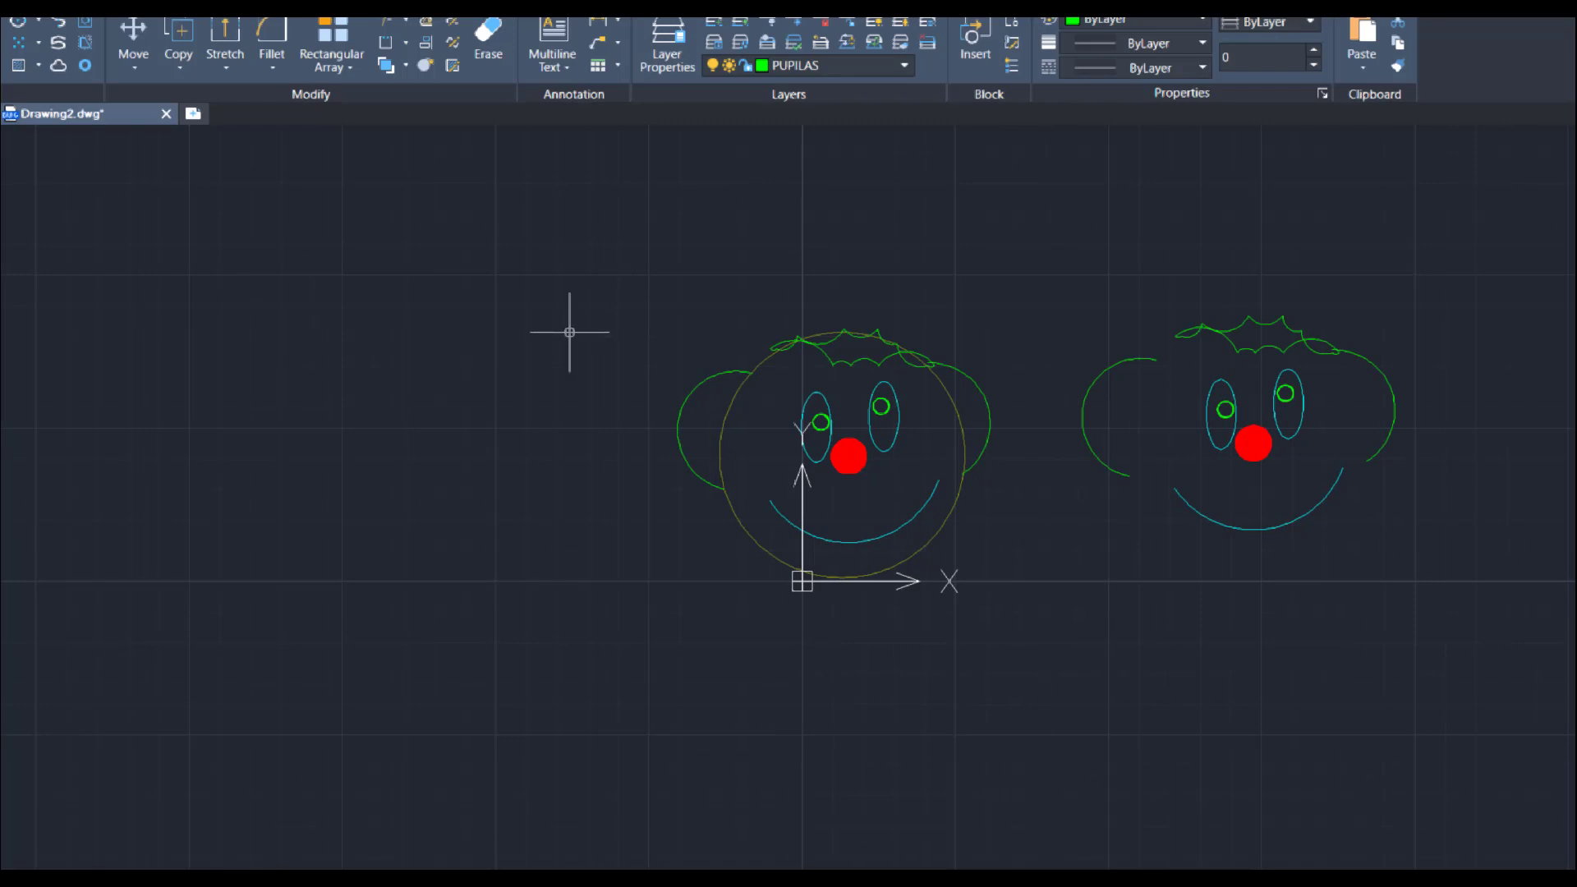
pyautogui.scroll(4, 1001, 321)
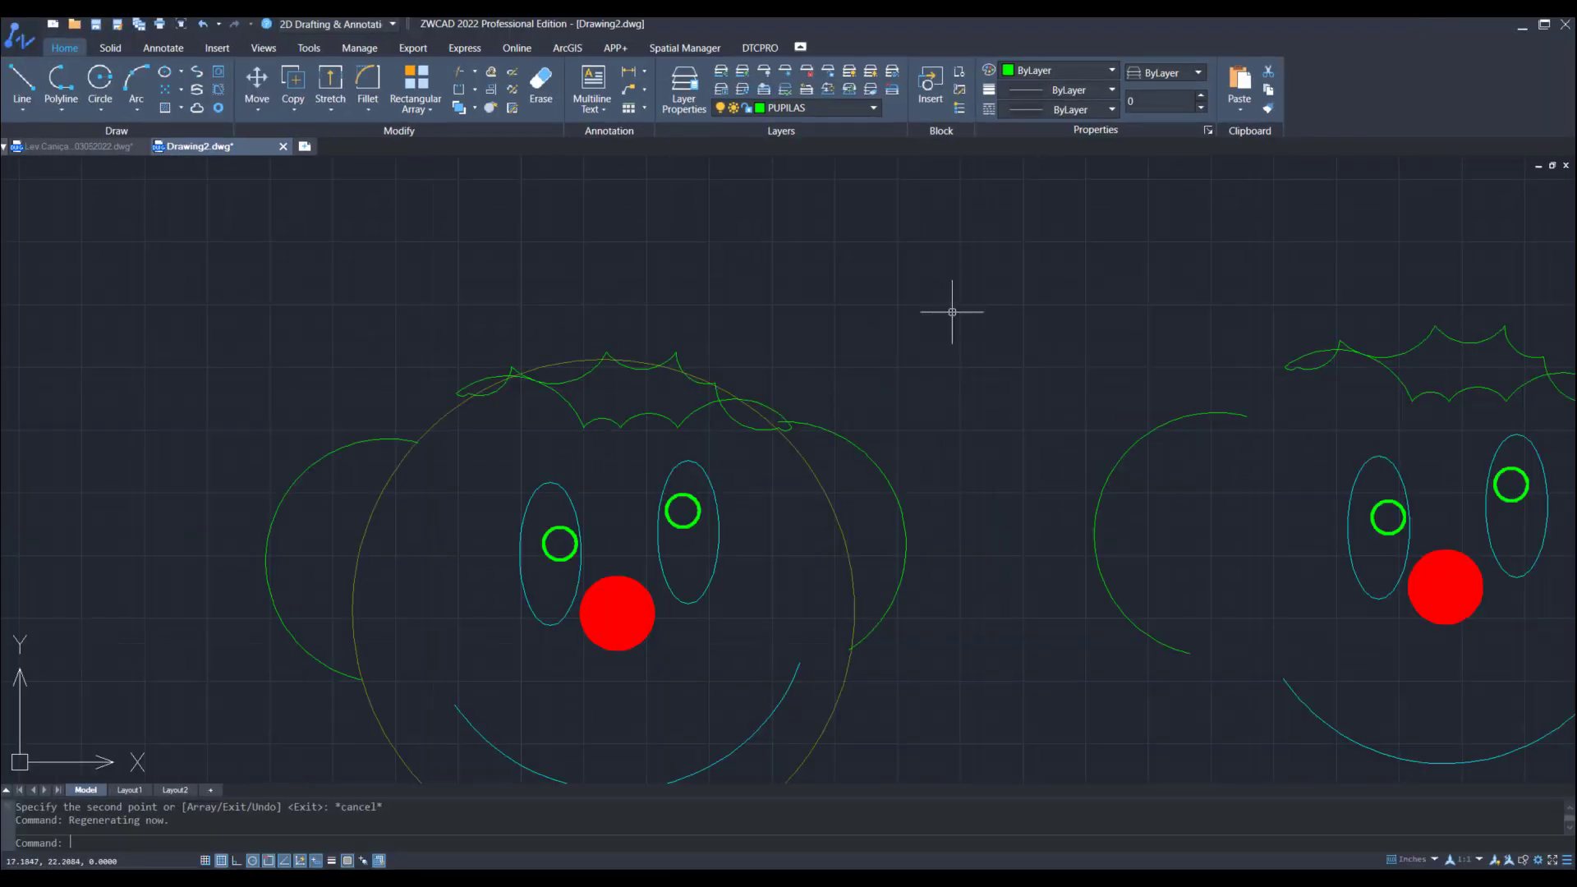
pyautogui.scroll(-4, 952, 312)
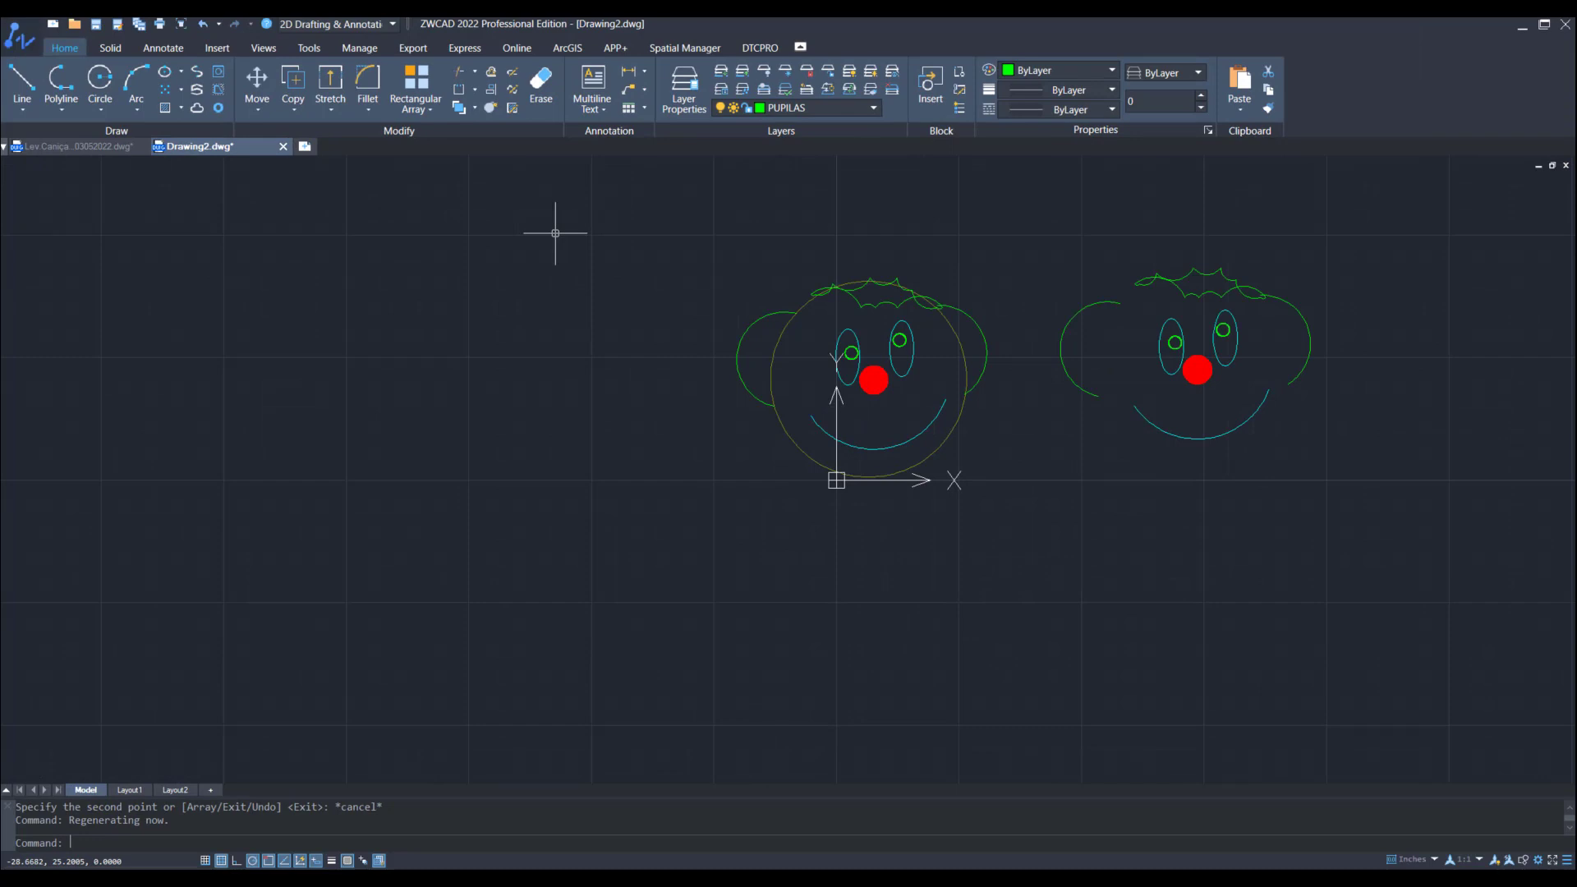
pyautogui.press('Return')
pyautogui.click(608, 167)
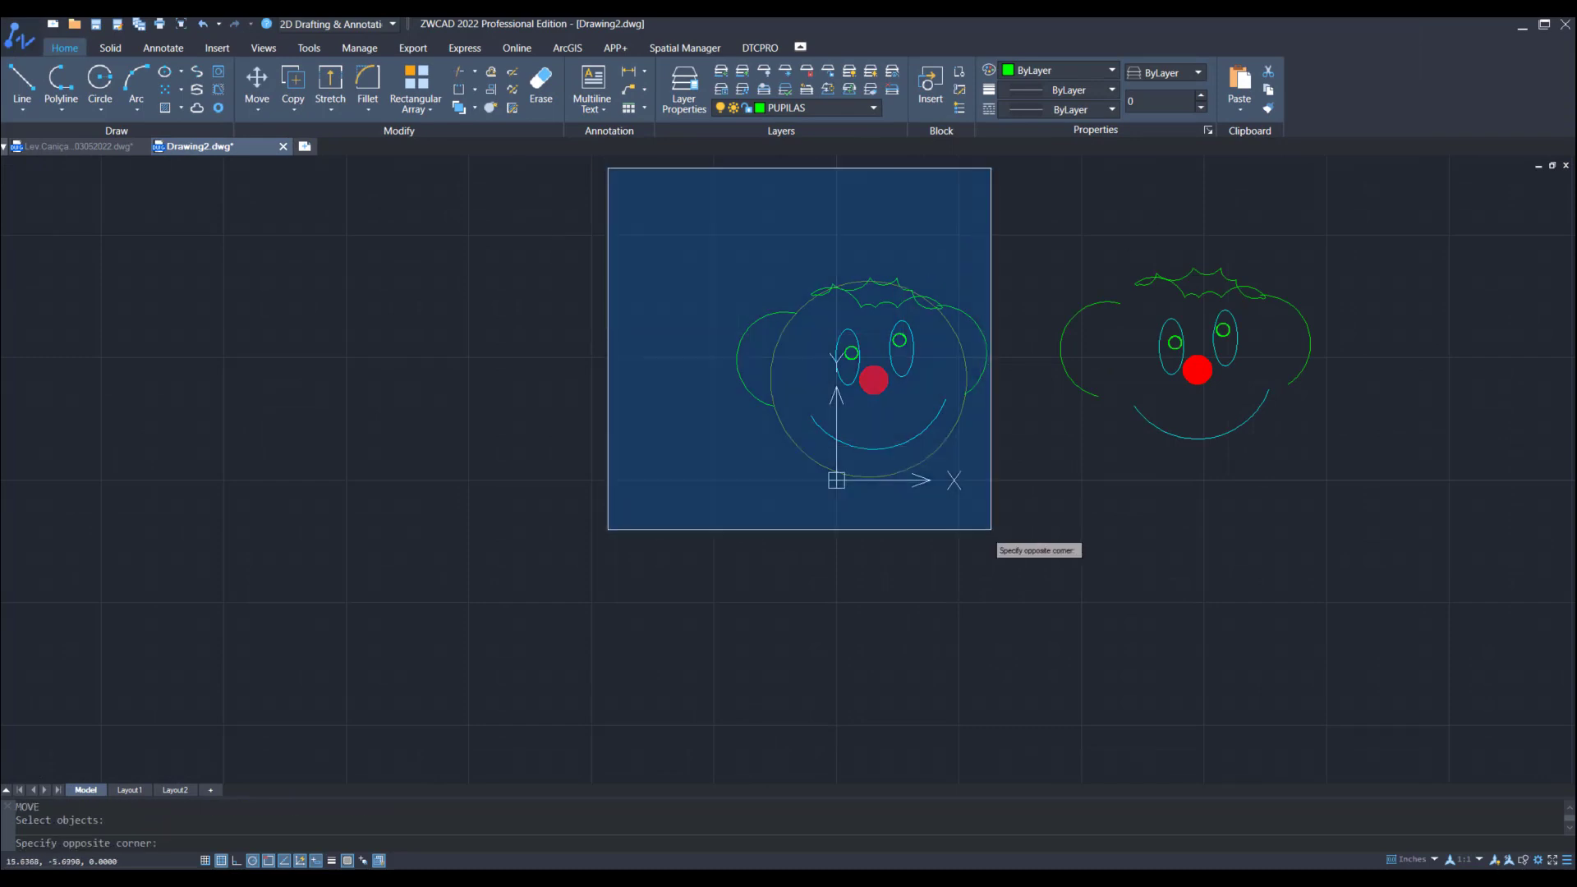
pyautogui.click(1021, 528)
pyautogui.press('Return')
pyautogui.scroll(5, 979, 423)
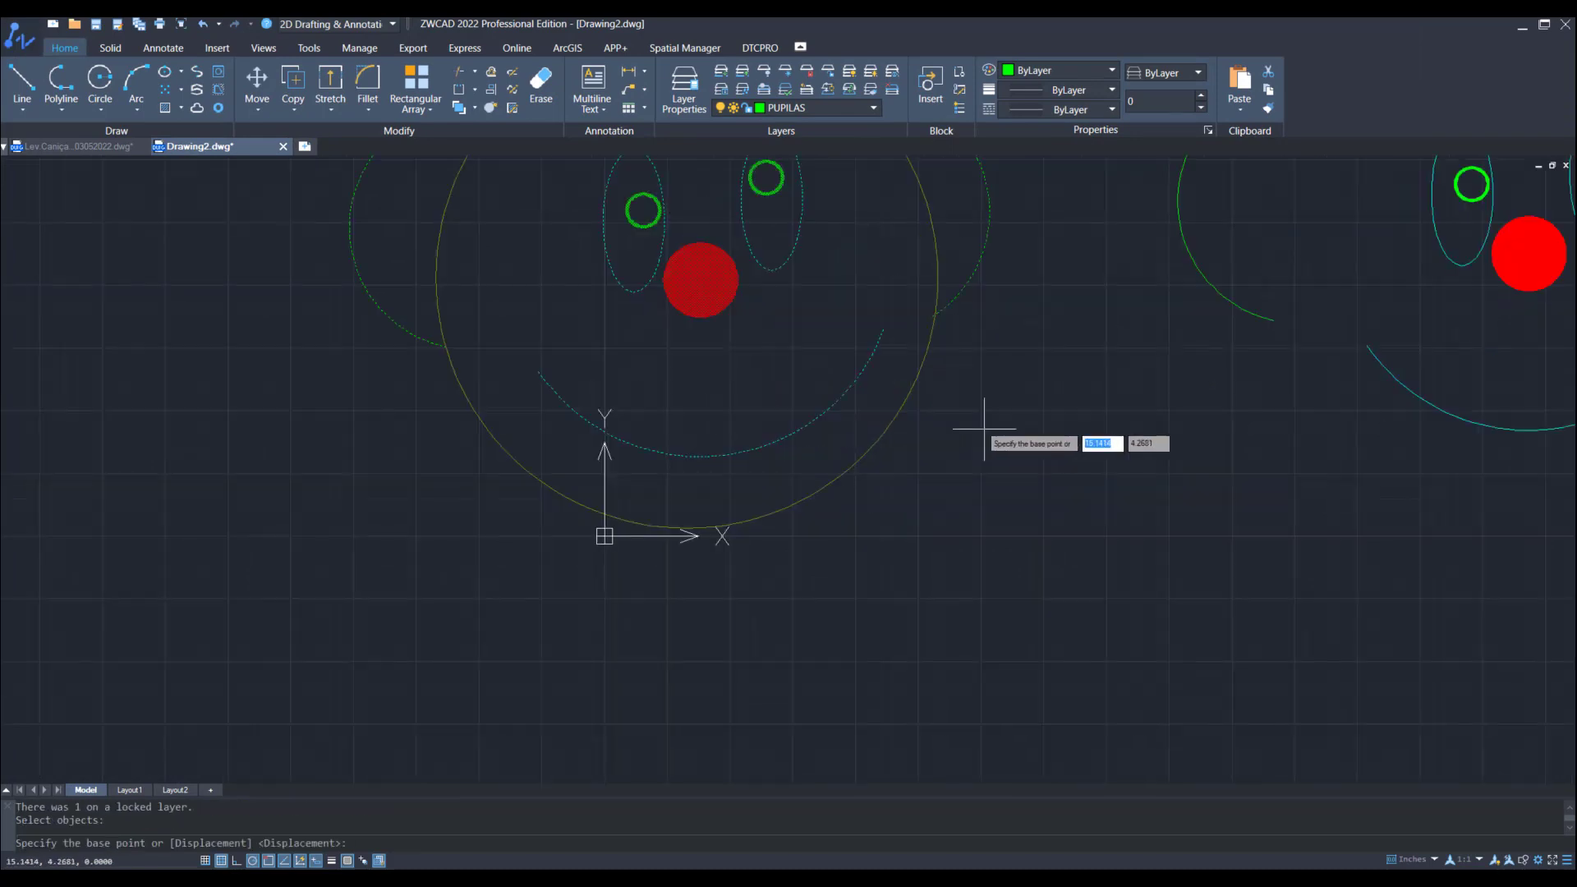
pyautogui.scroll(-3, 984, 428)
pyautogui.moveTo(944, 475); pyautogui.dragTo(1044, 560, button='middle')
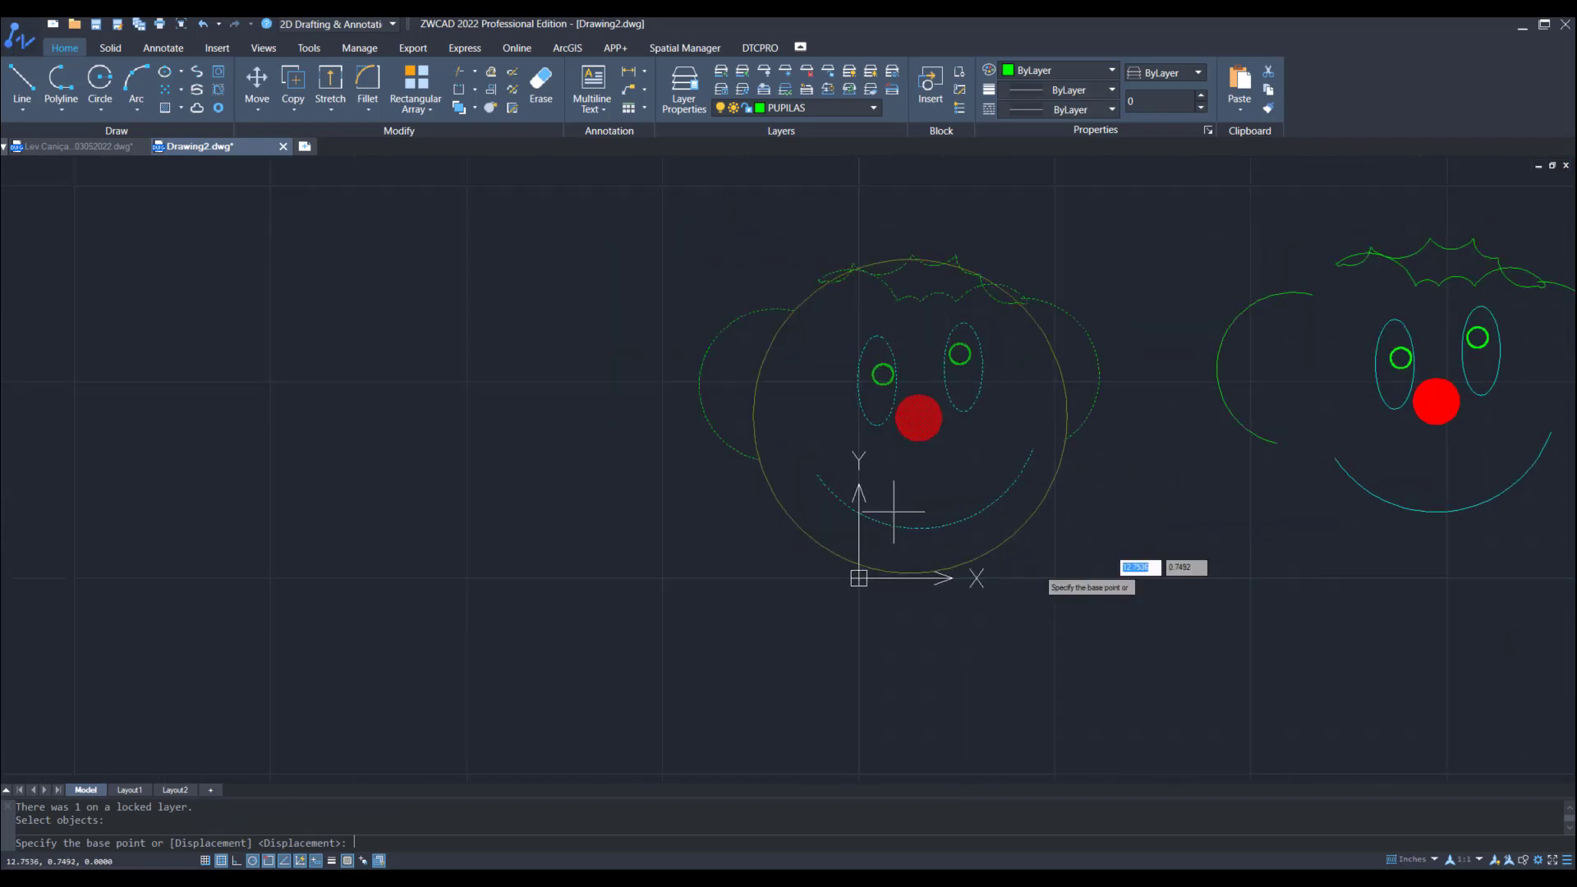
pyautogui.click(930, 473)
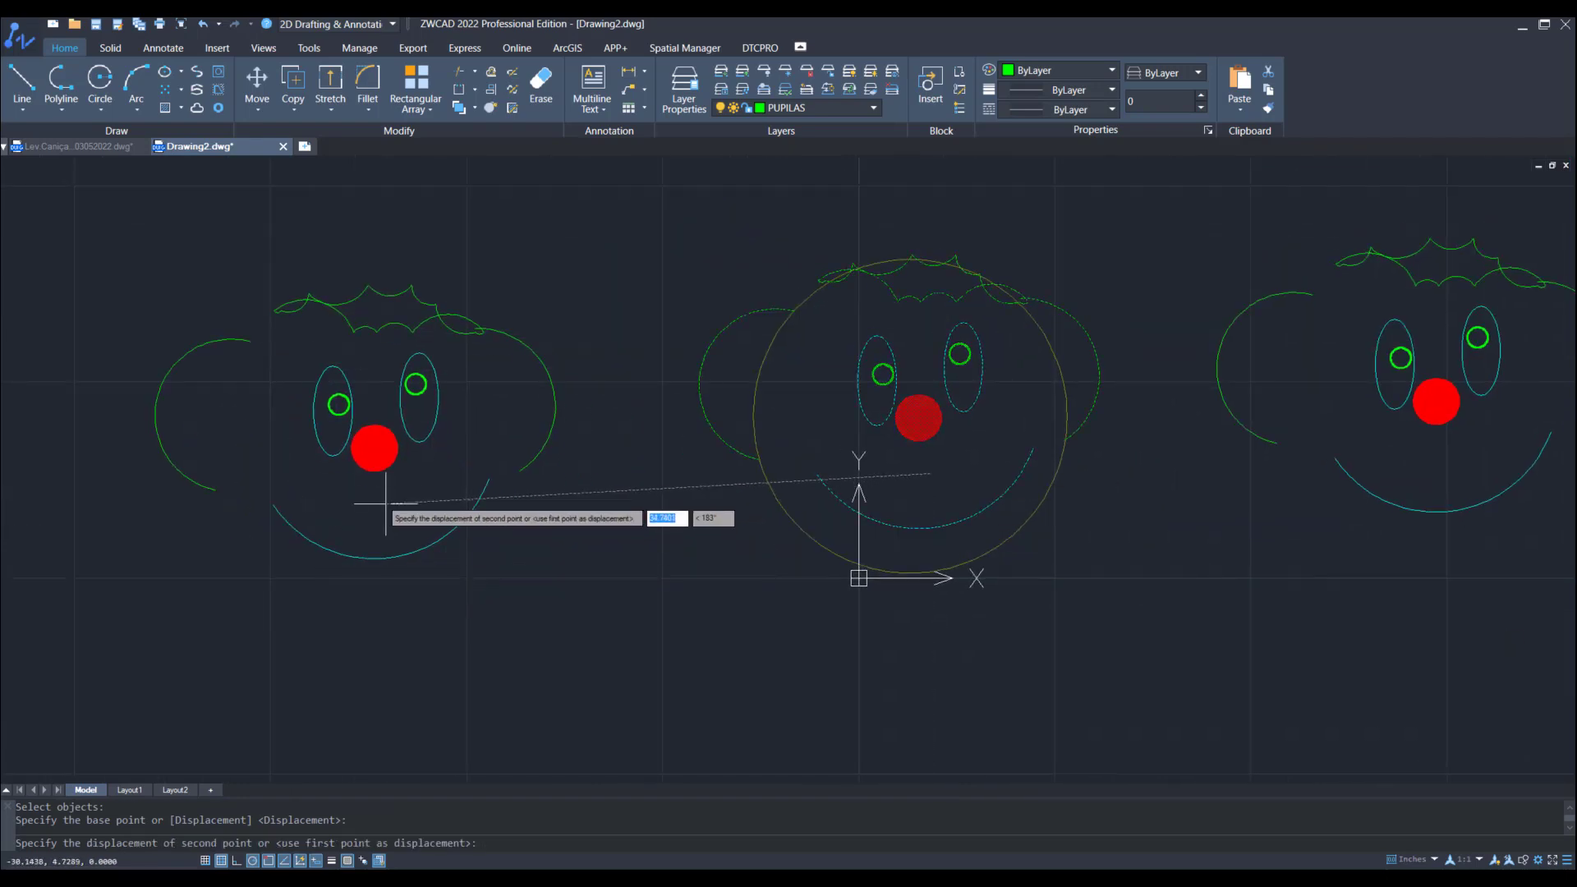
pyautogui.click(389, 504)
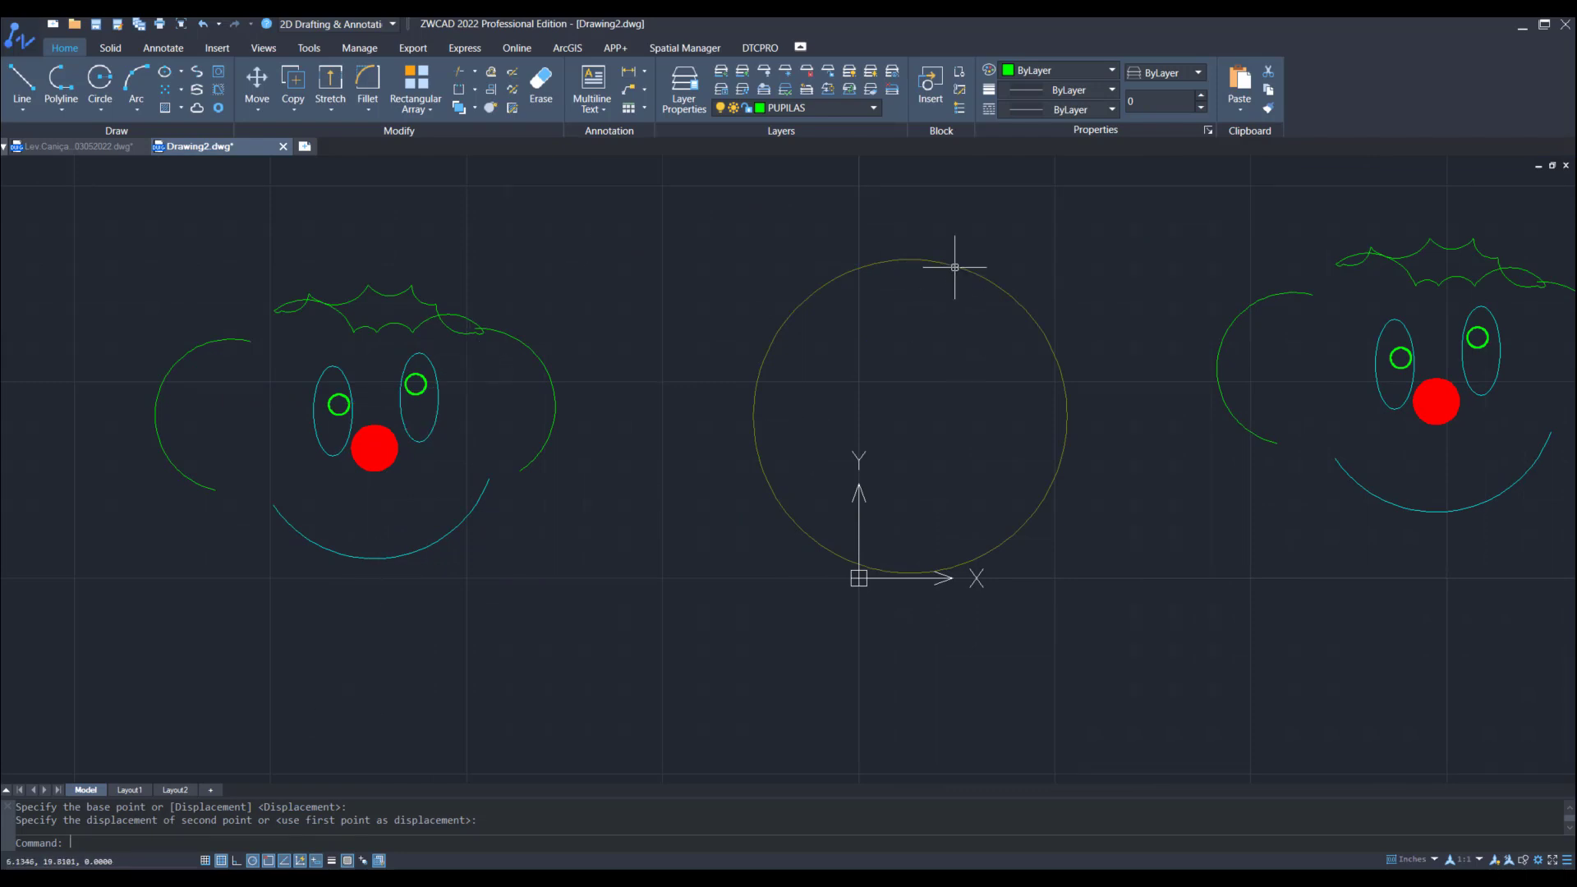
# Step: Try to move the locked face outline circle, and undo the move of the face parts
pyautogui.press('Escape')
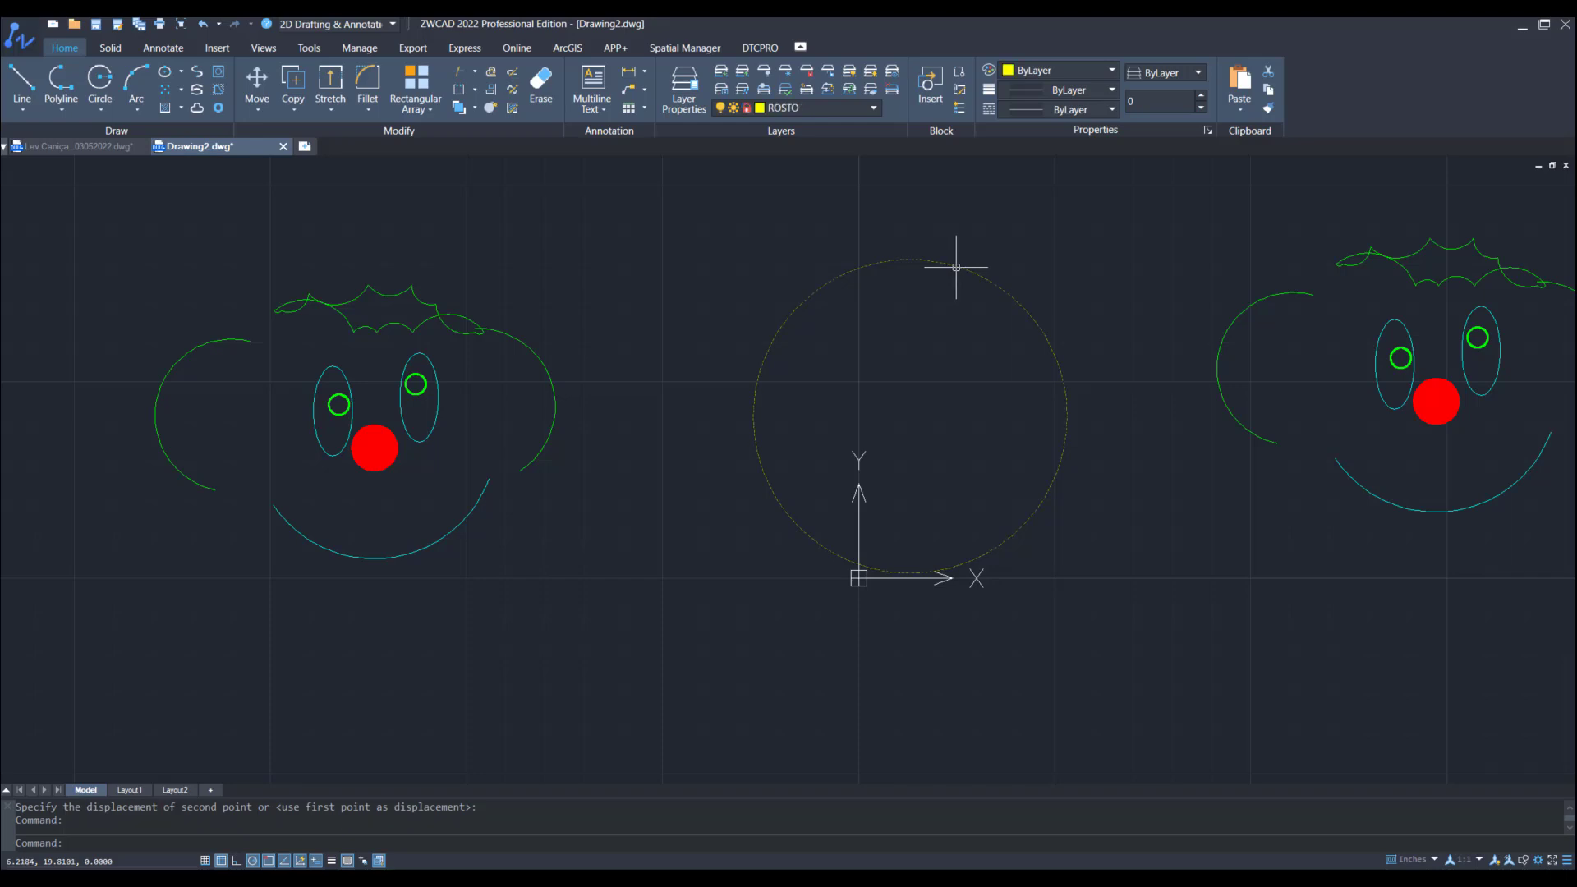
pyautogui.write('m')
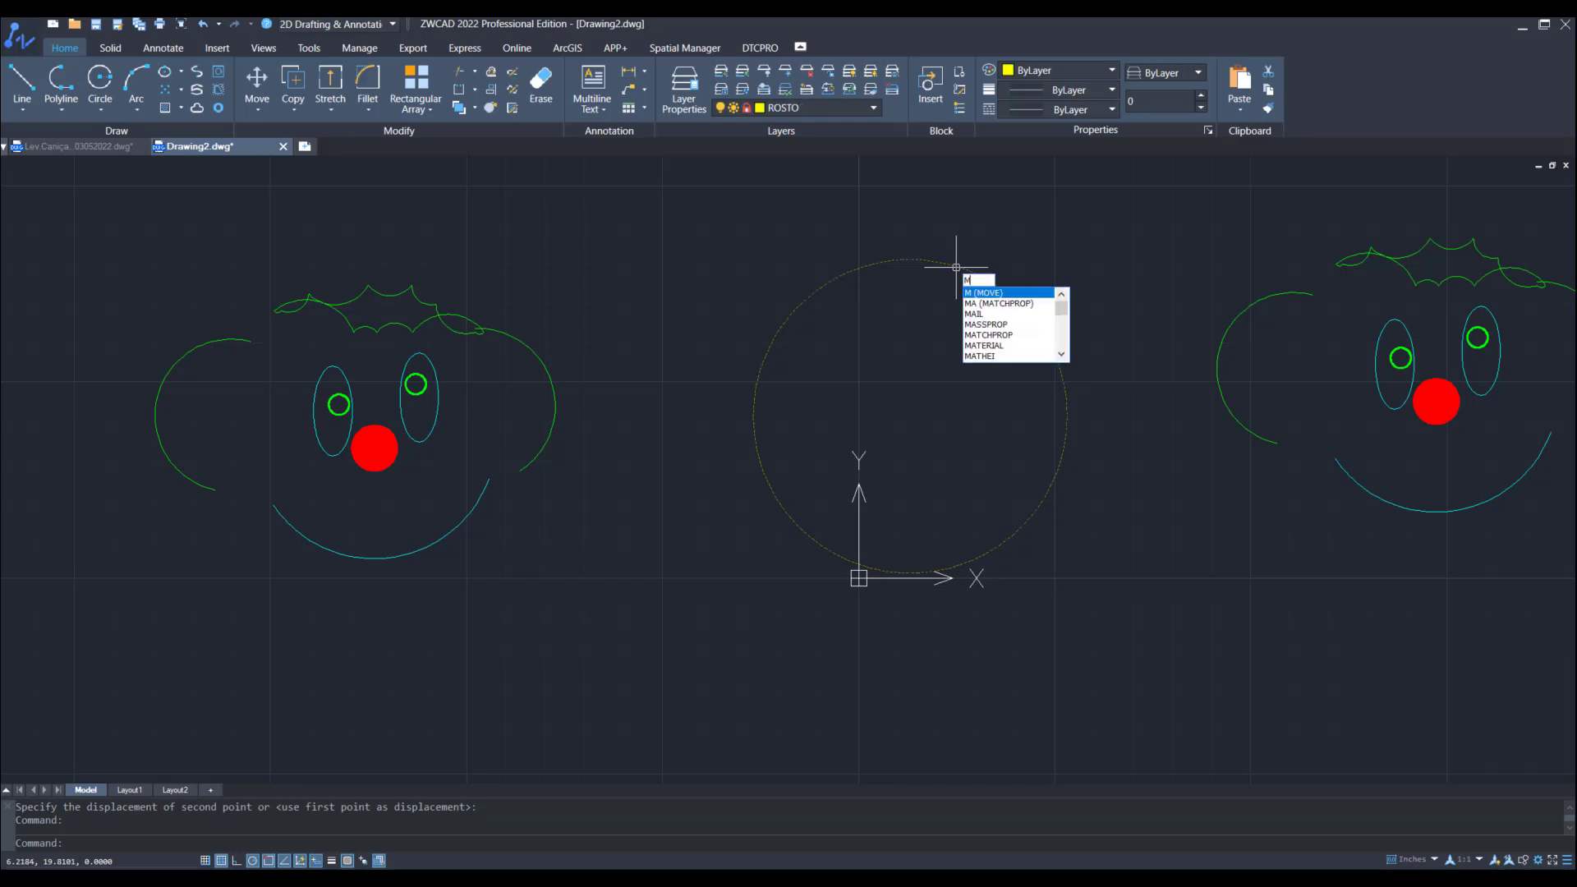
pyautogui.press('Return')
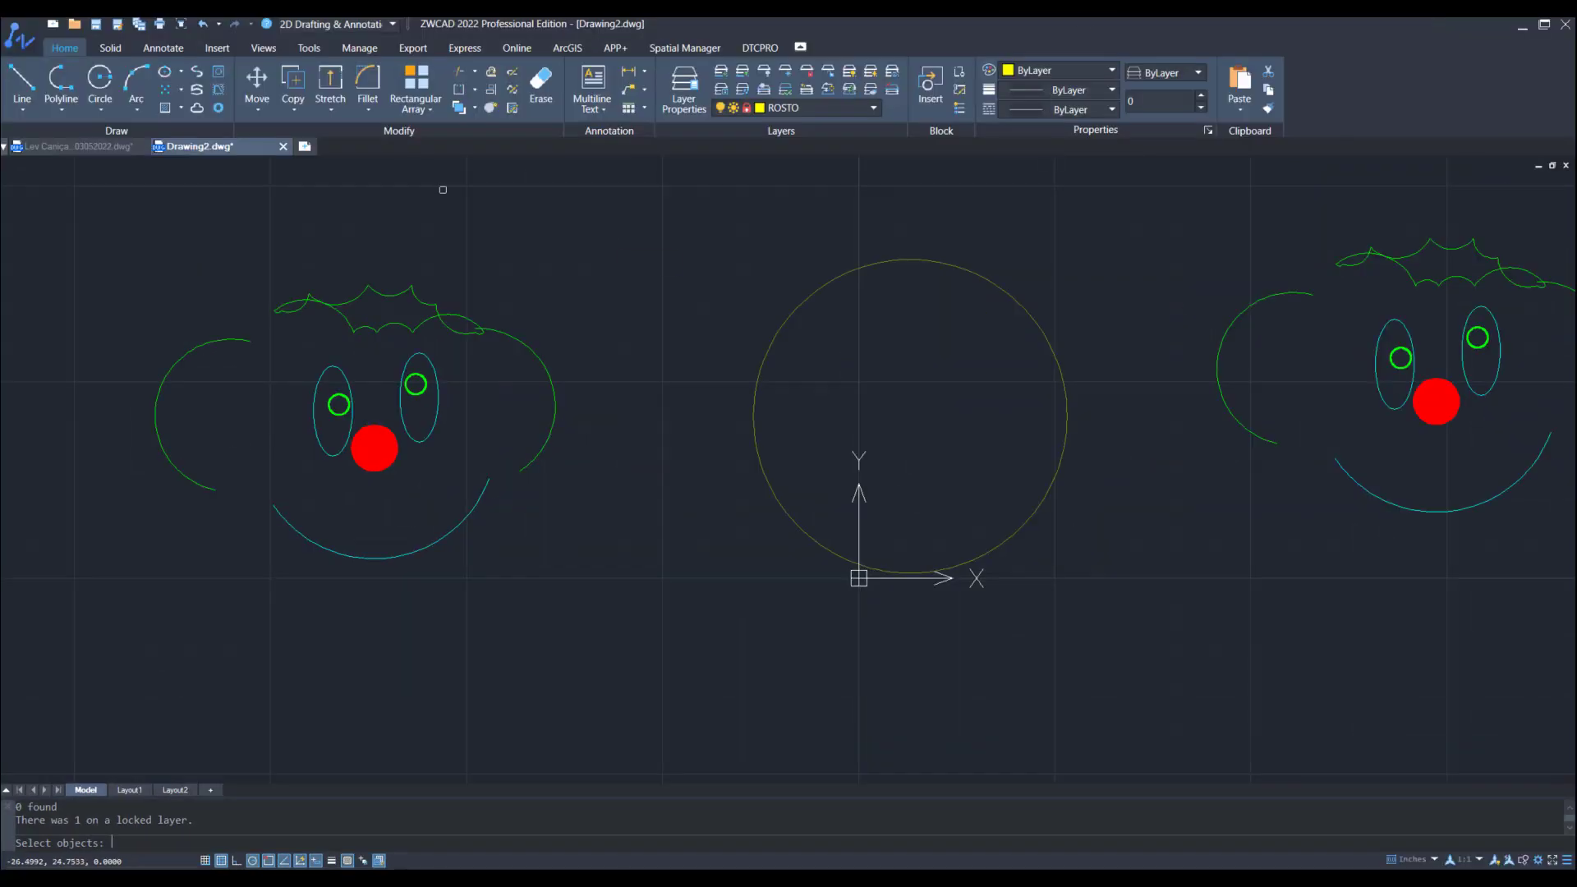
pyautogui.press('Escape')
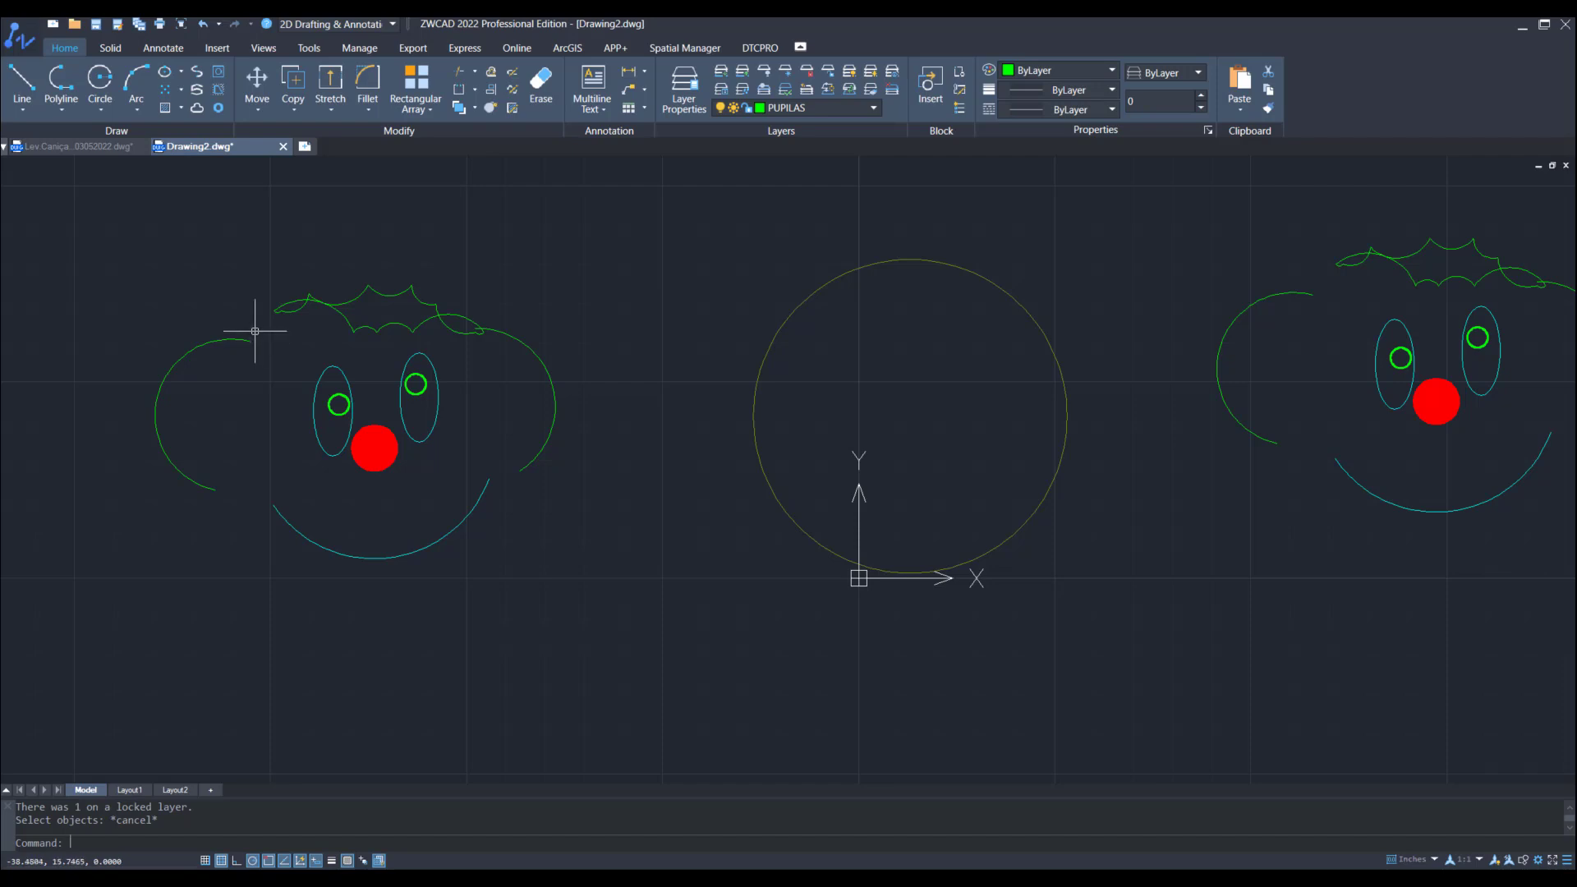
pyautogui.hotkey('ctrl', 'z')
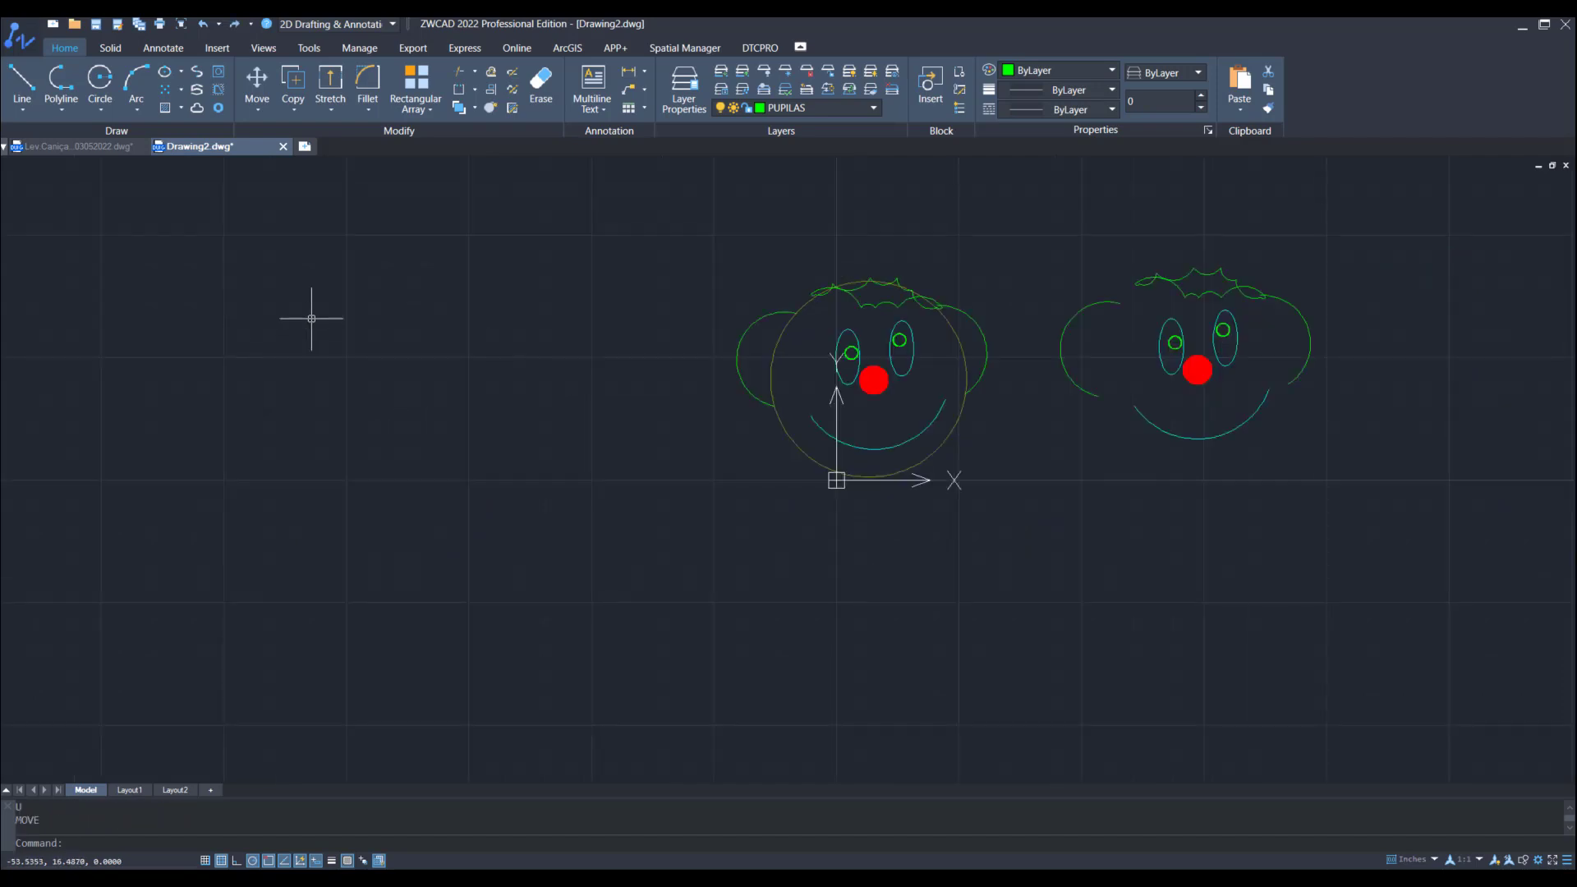
# Step: Unlock the ROSTO layer so the face outline is editable again
pyautogui.scroll(5, 869, 327)
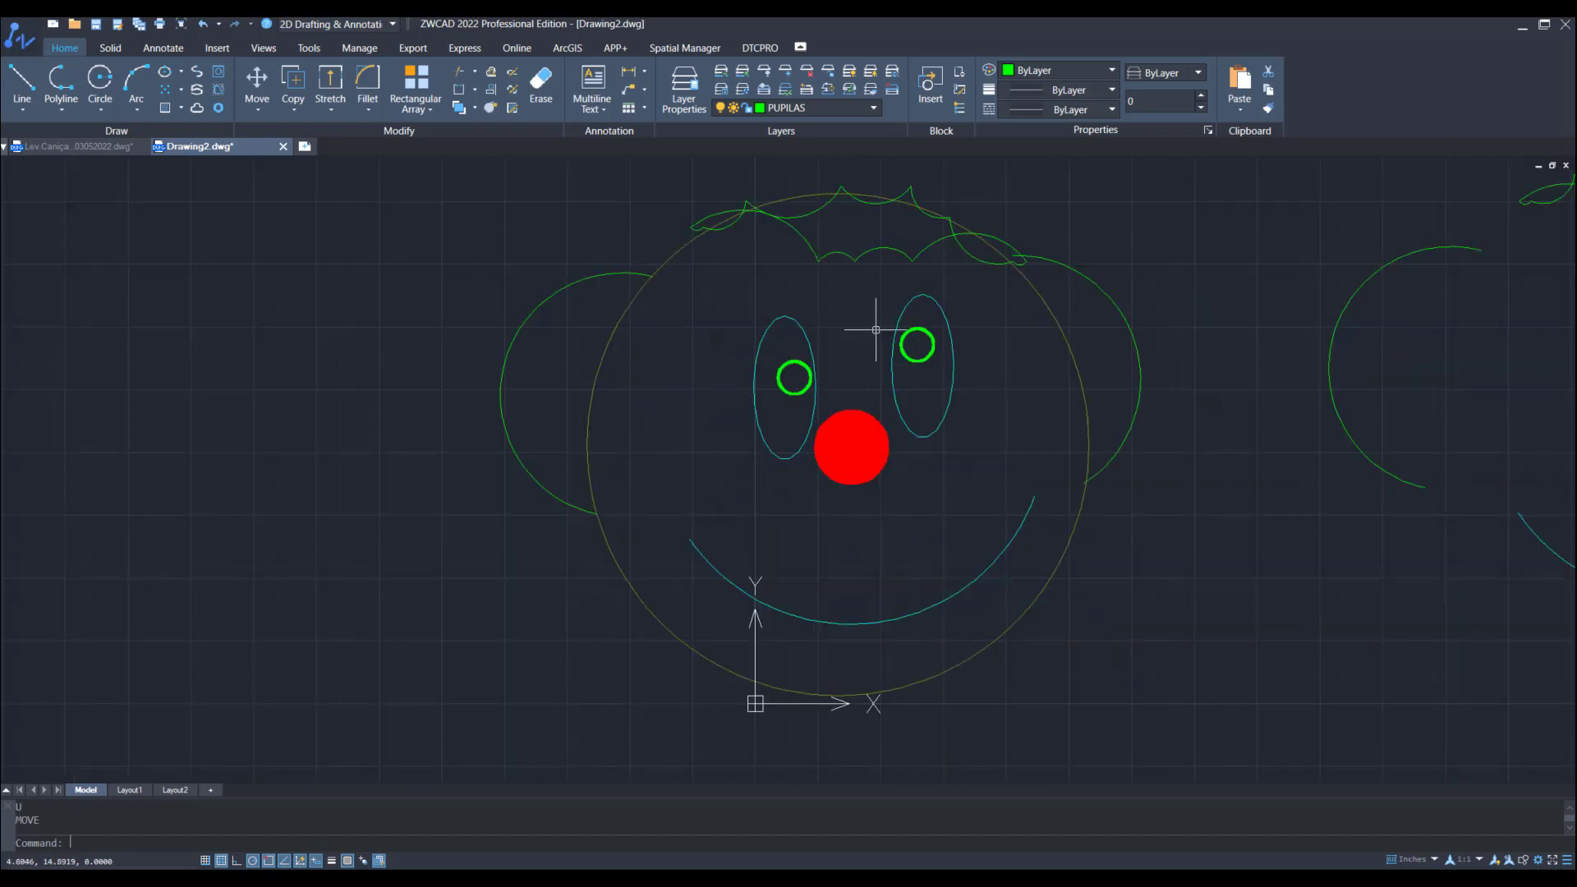
pyautogui.moveTo(1379, 458)
pyautogui.mouseDown(button='middle')
pyautogui.moveTo(1167, 529)
pyautogui.moveTo(996, 518)
pyautogui.mouseUp(button='middle')
pyautogui.scroll(-2, 477, 411)
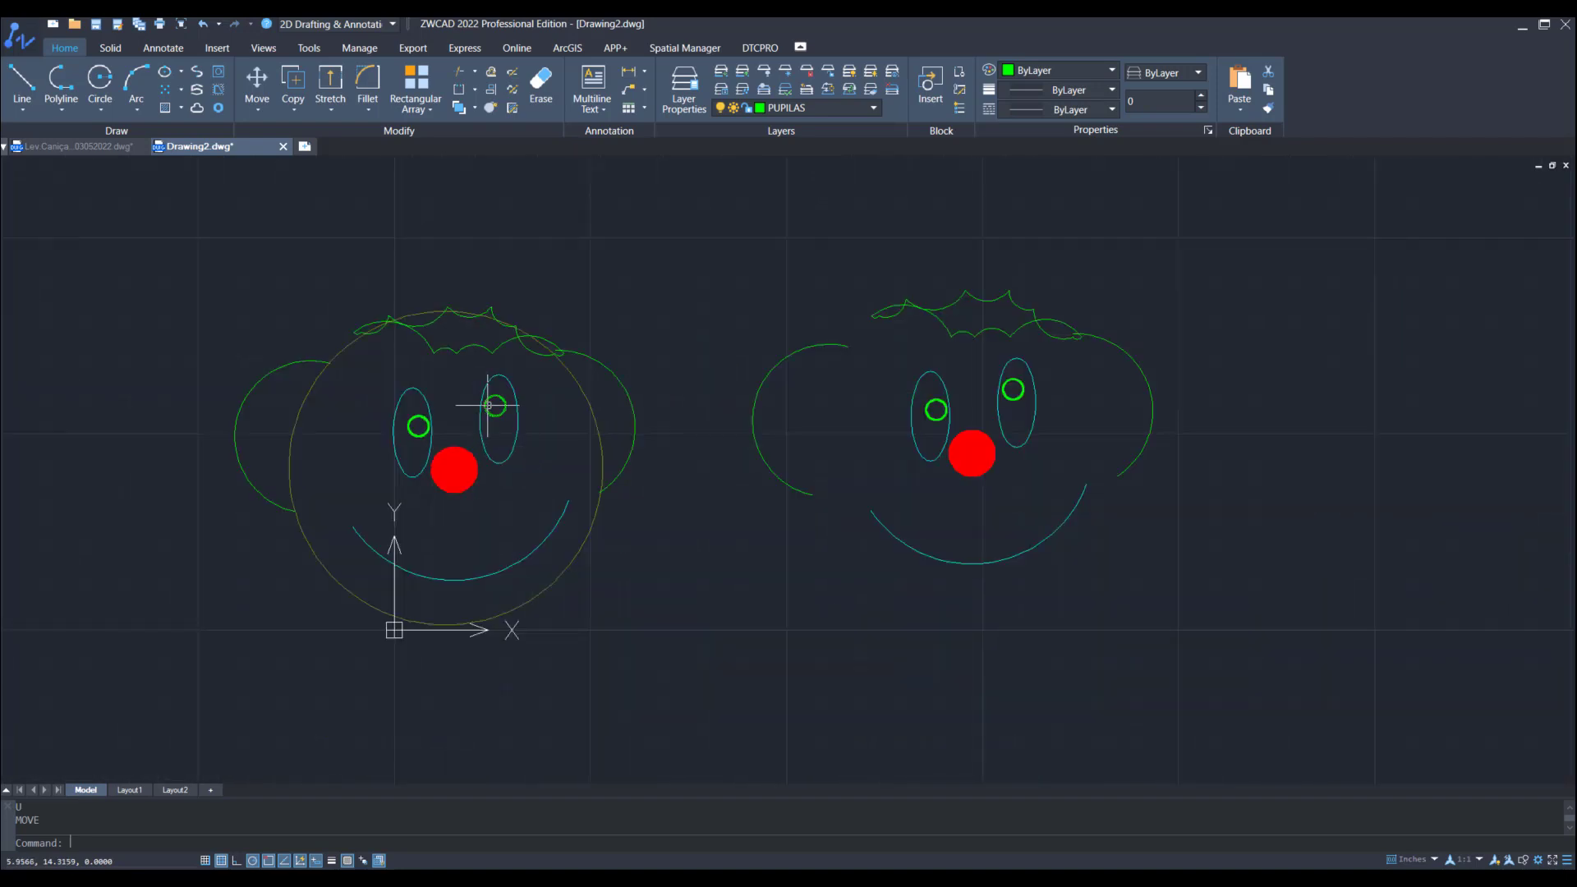
pyautogui.scroll(-4, 535, 421)
pyautogui.scroll(2, 536, 421)
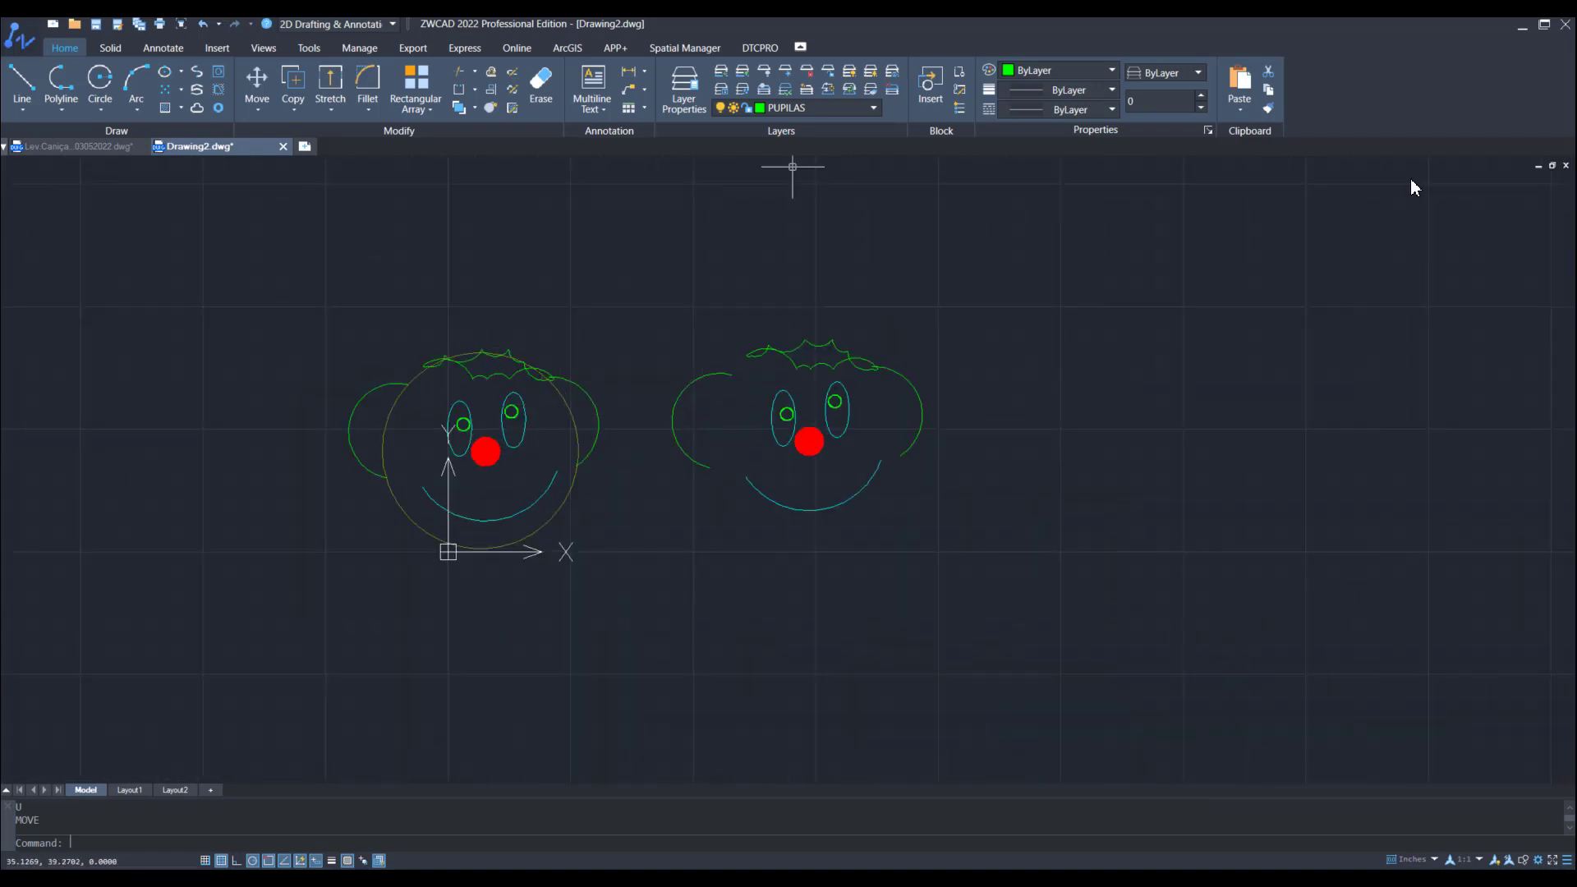
pyautogui.click(795, 107)
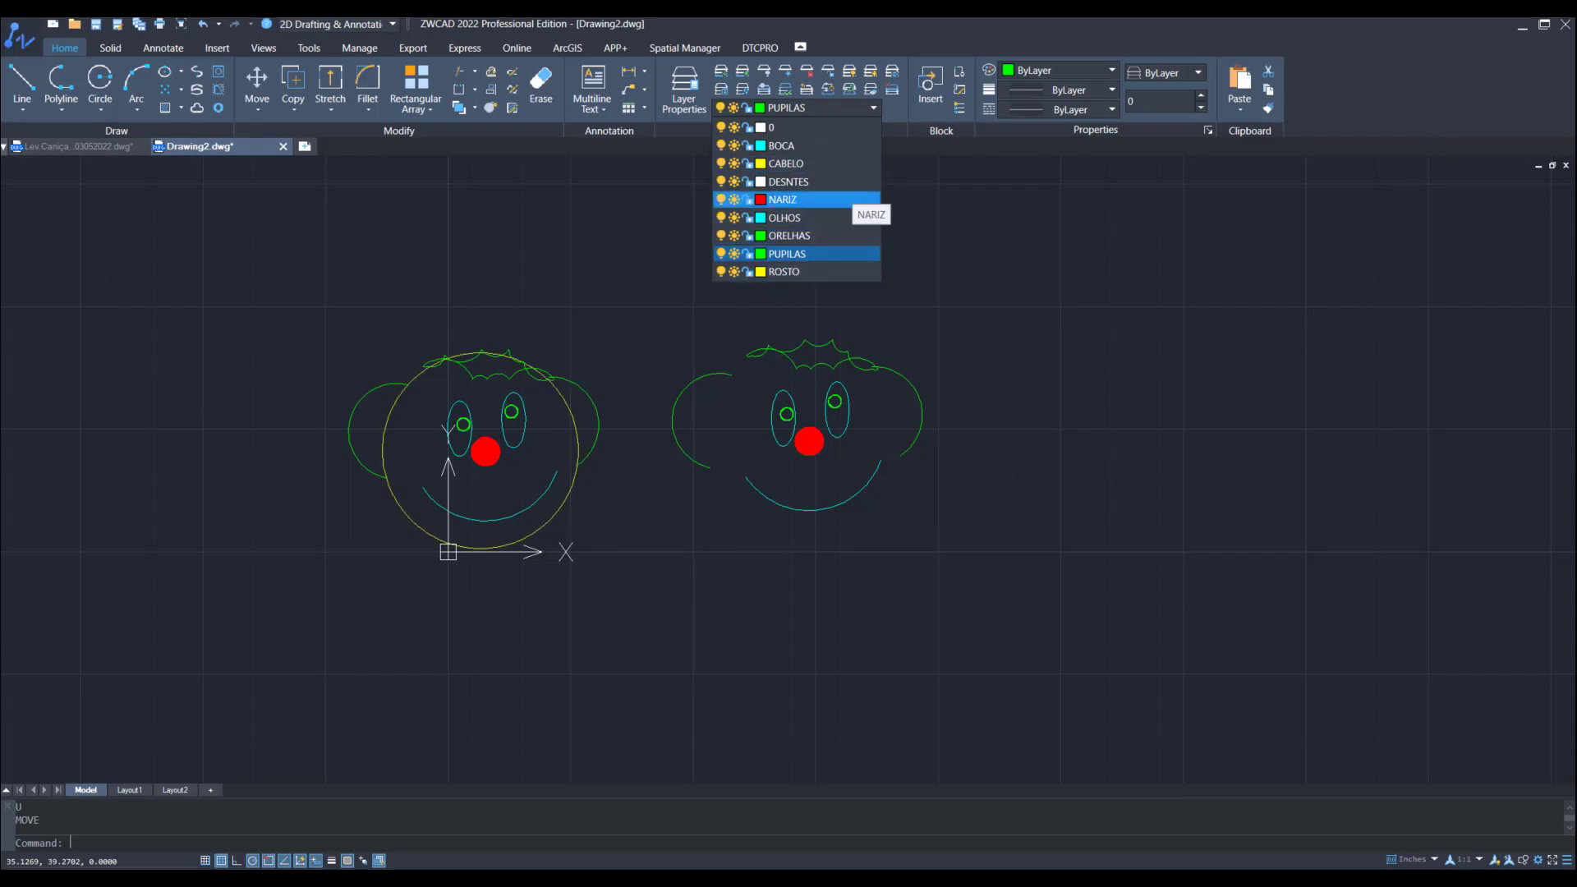
# Step: Copy the red nose of the outlined face to a far point at the upper right of the drawing
pyautogui.scroll(4, 532, 488)
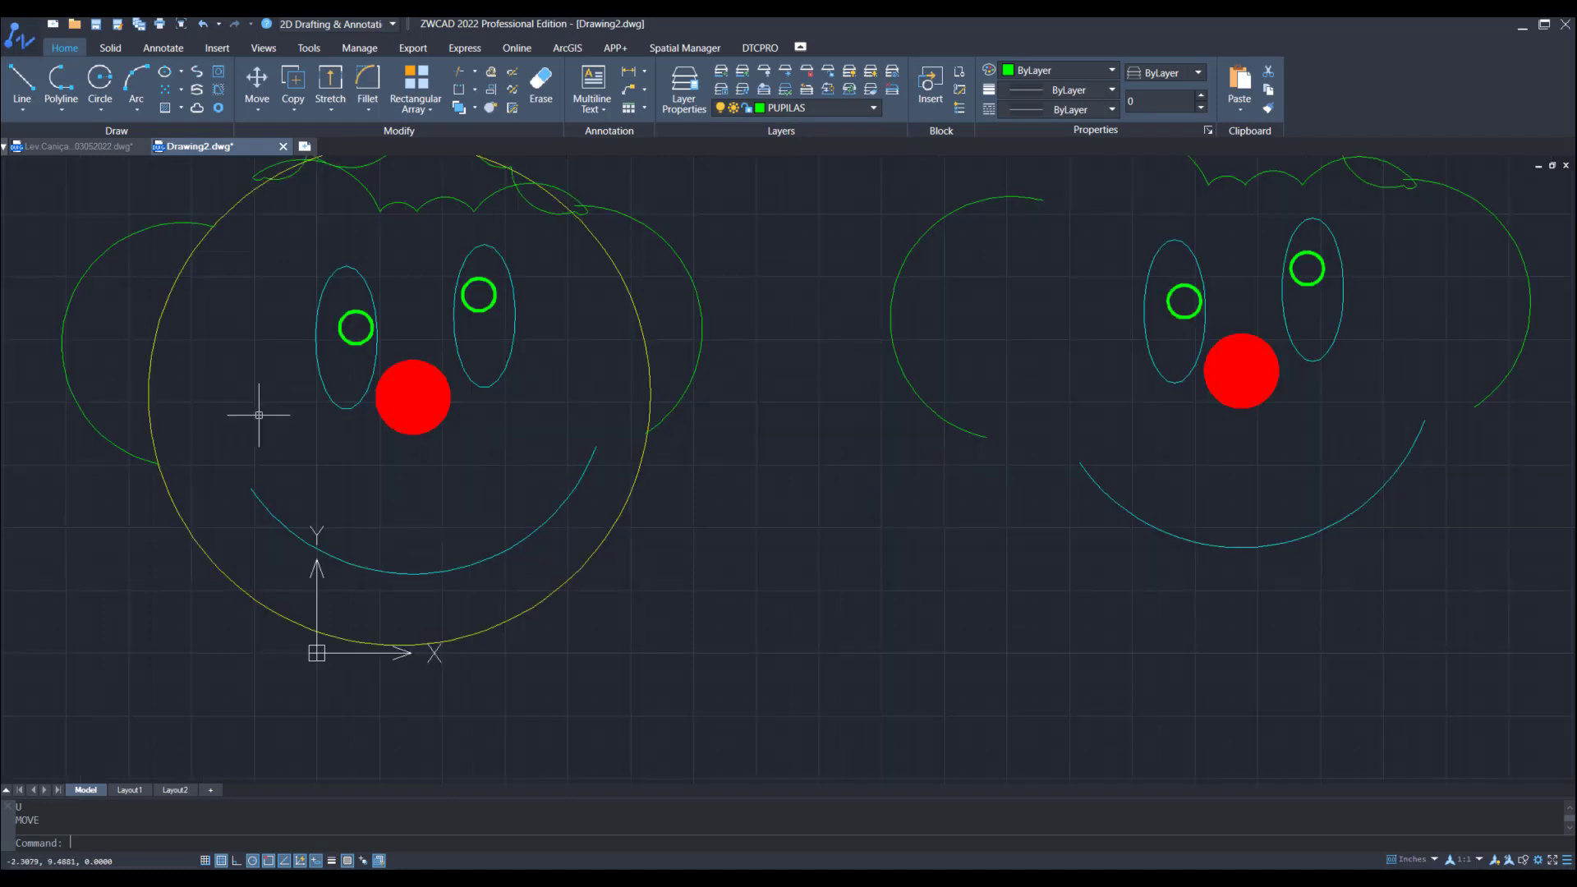
pyautogui.write('co')
pyautogui.press('Return')
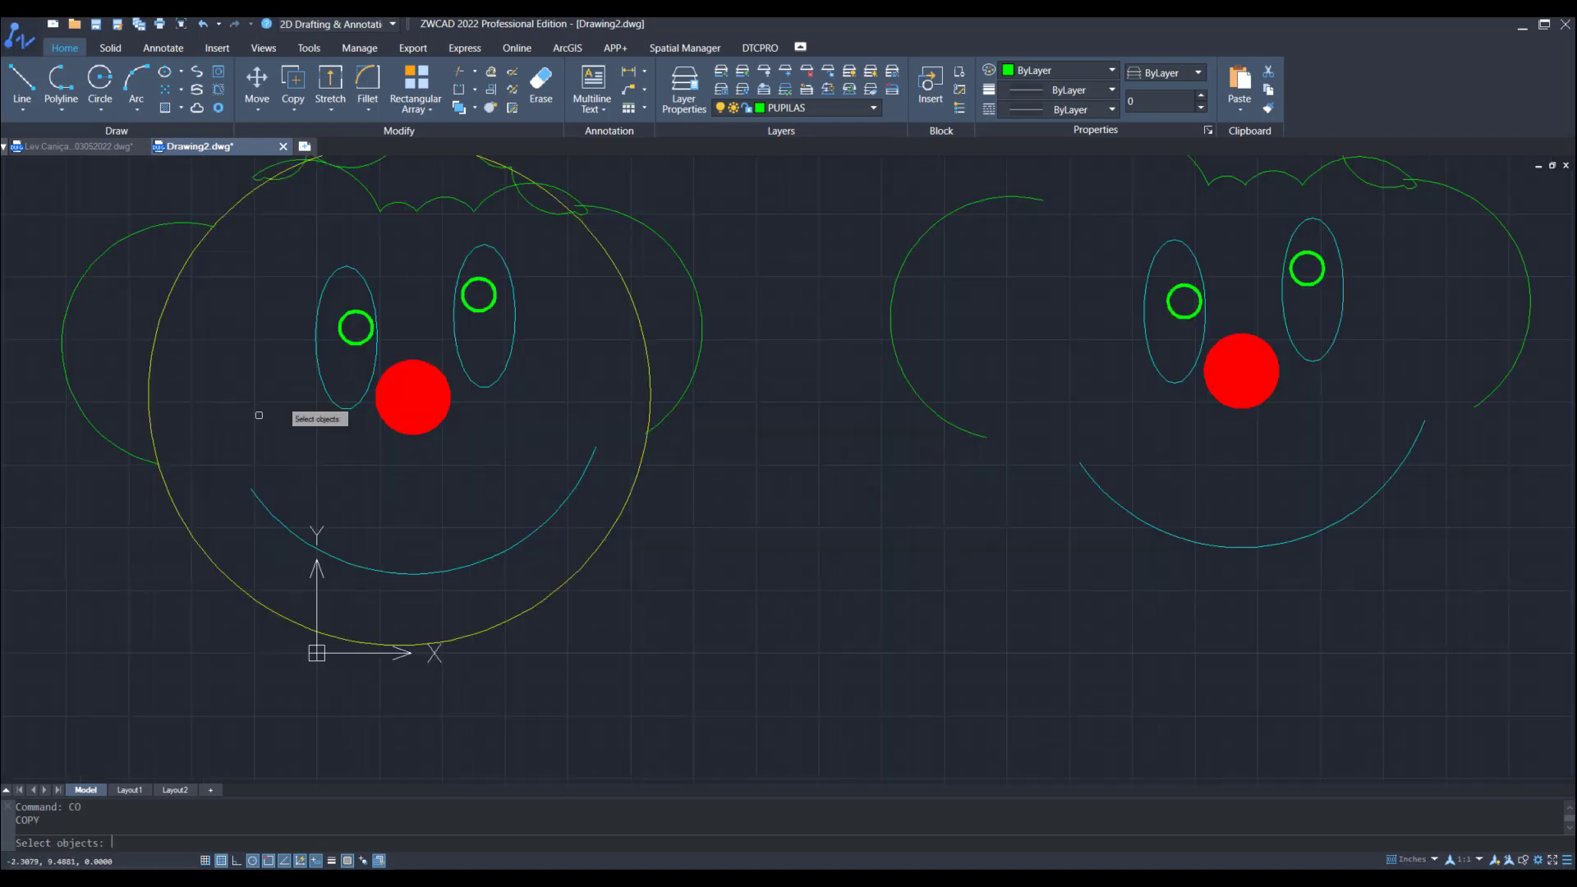
pyautogui.click(378, 407)
pyautogui.press('Return')
pyautogui.click(413, 397)
pyautogui.scroll(-6, 637, 354)
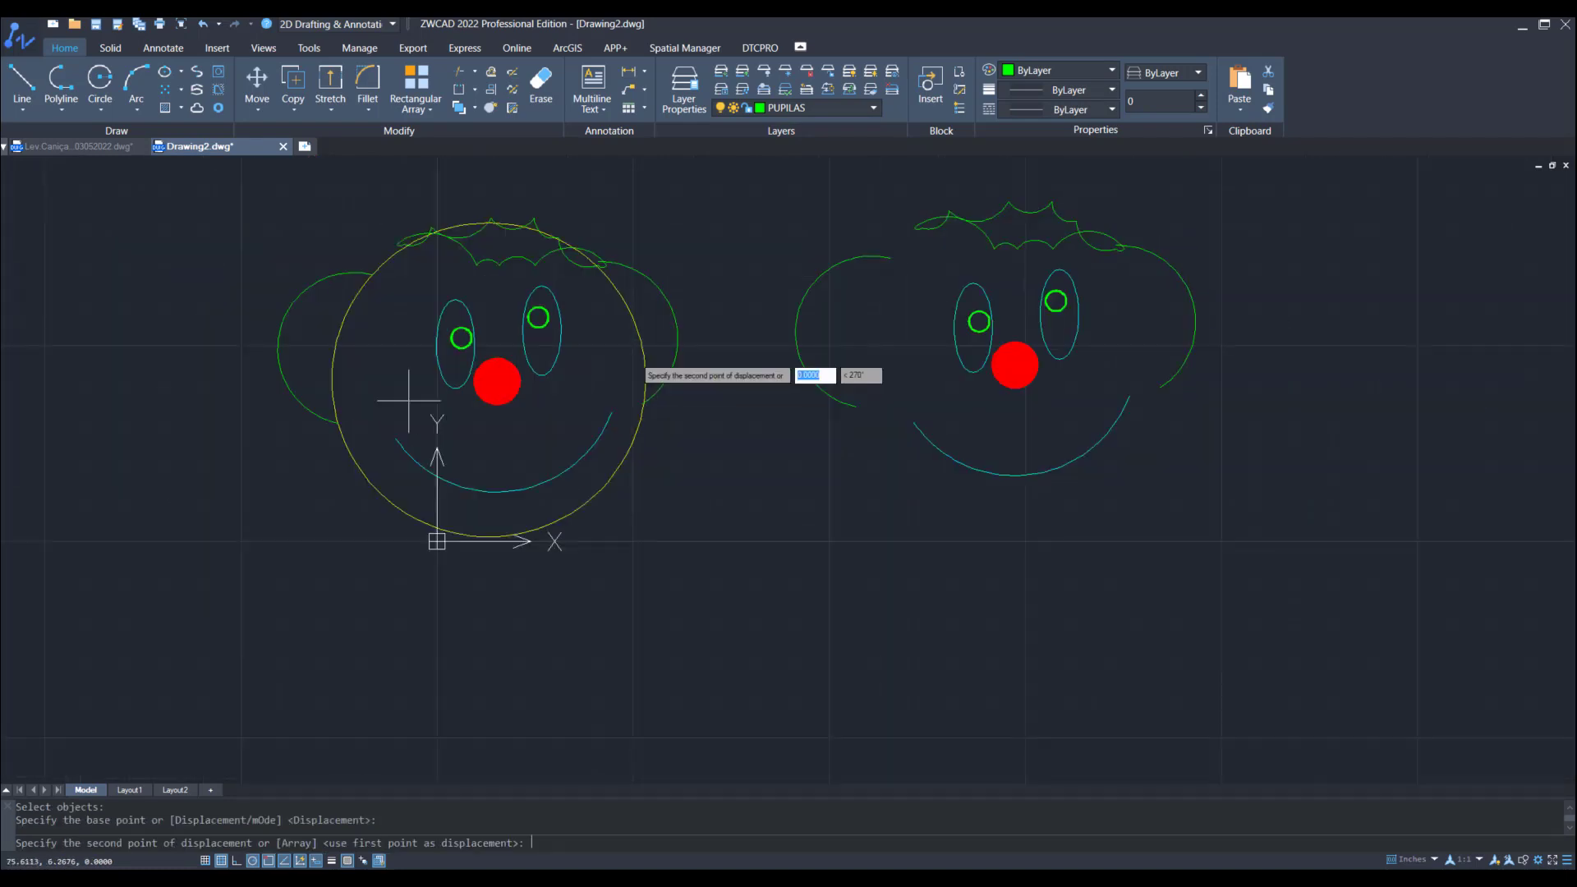
pyautogui.moveTo(905, 405); pyautogui.dragTo(350, 692, button='middle')
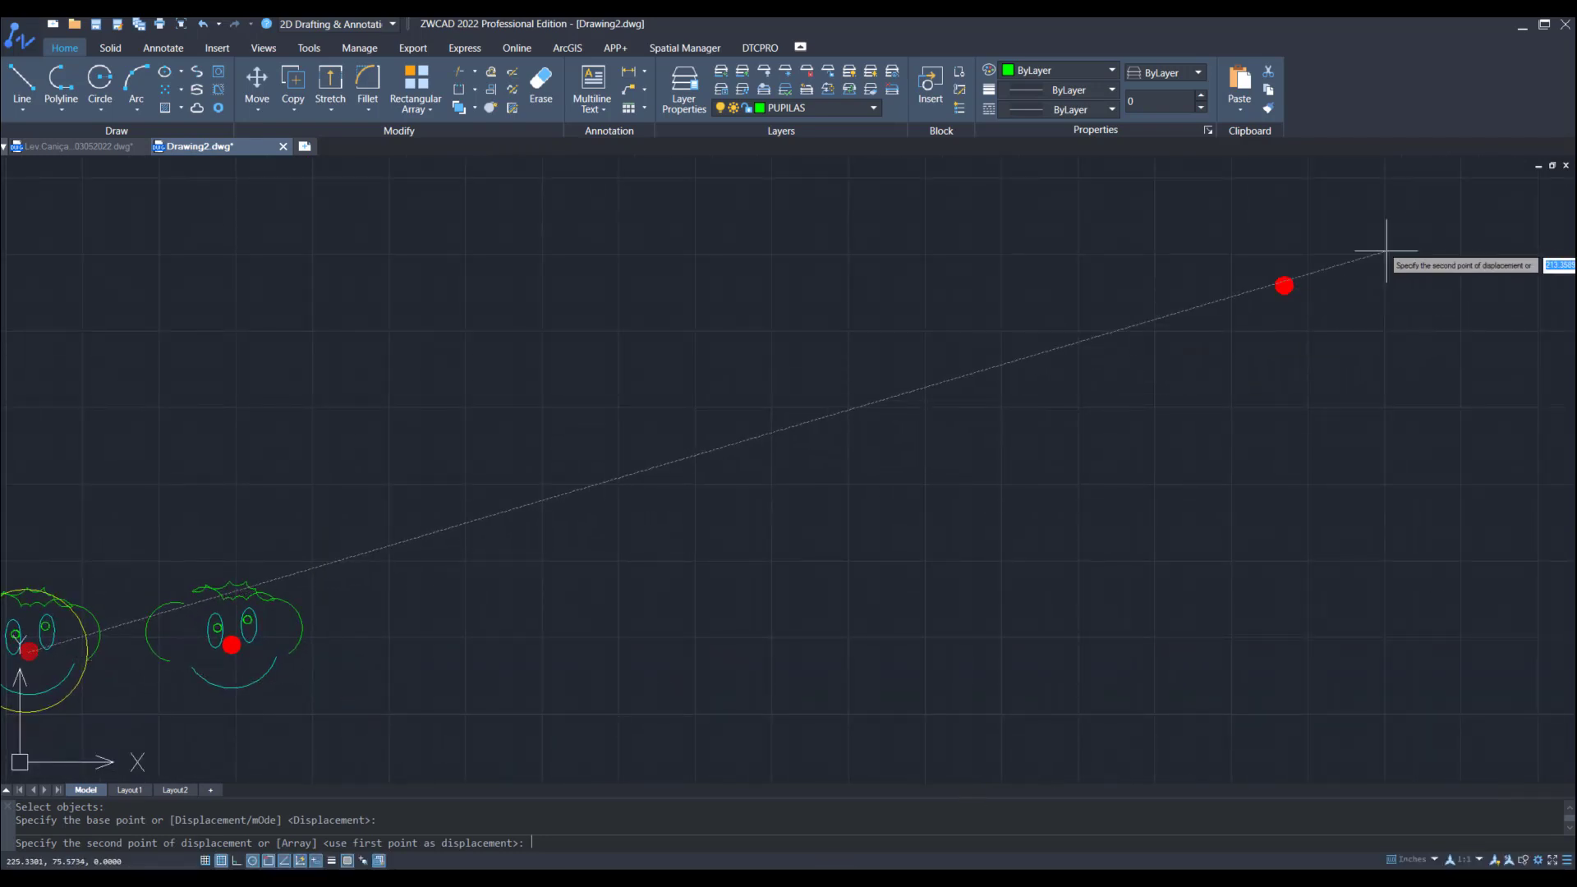
pyautogui.click(1471, 213)
pyautogui.press('Escape')
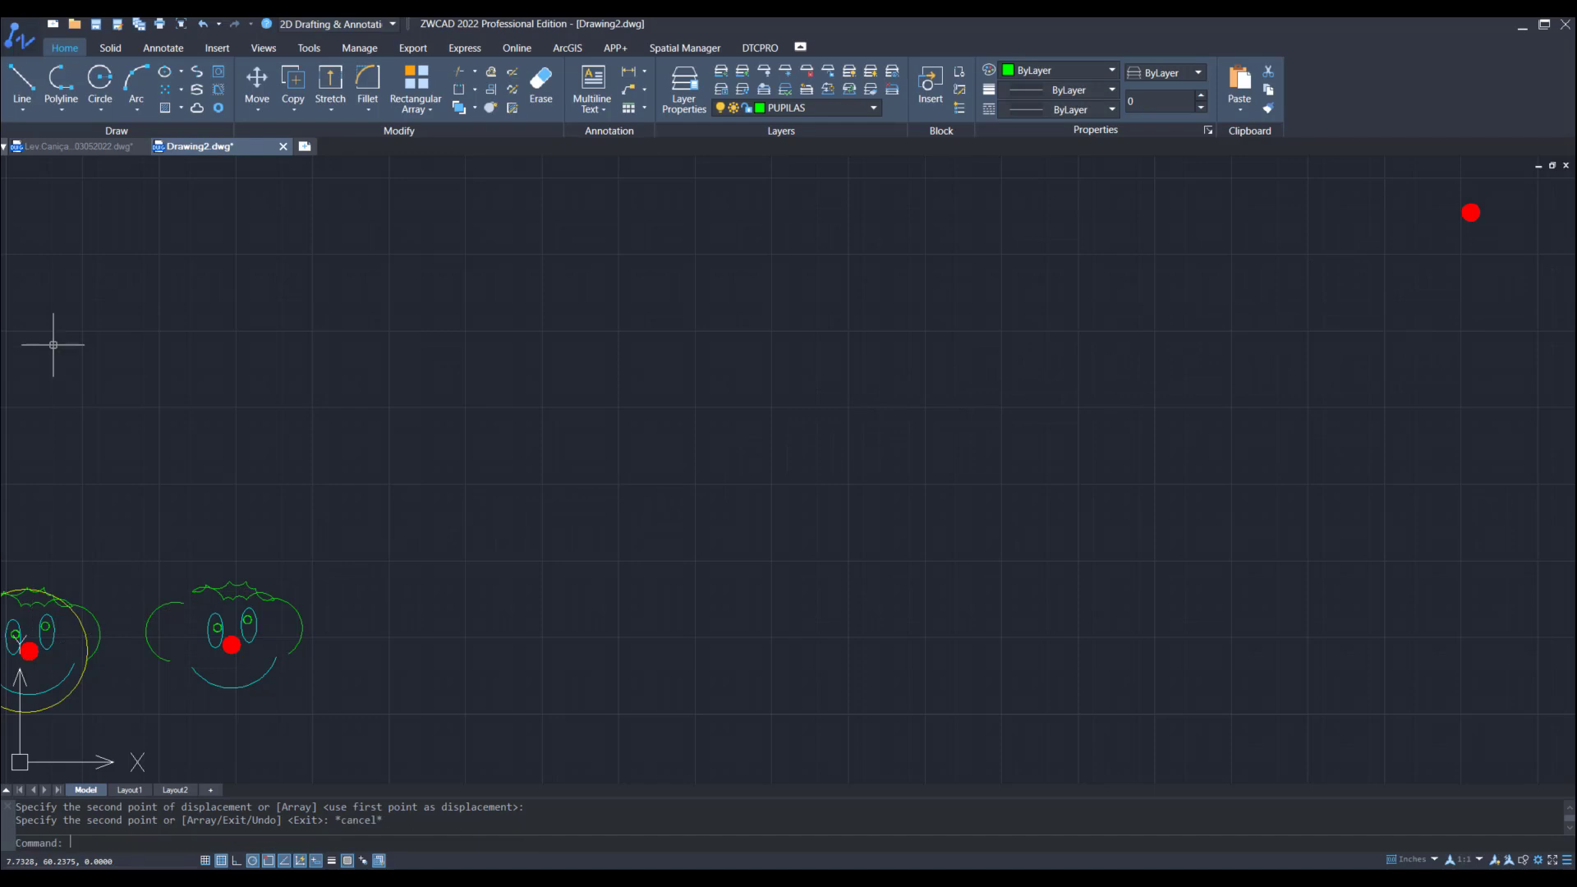
# Step: Examine the two faces up close, and zoom to the drawing extents to include the distant nose copy
pyautogui.moveTo(188, 633); pyautogui.dragTo(697, 524, button='middle')
pyautogui.scroll(3, 553, 559)
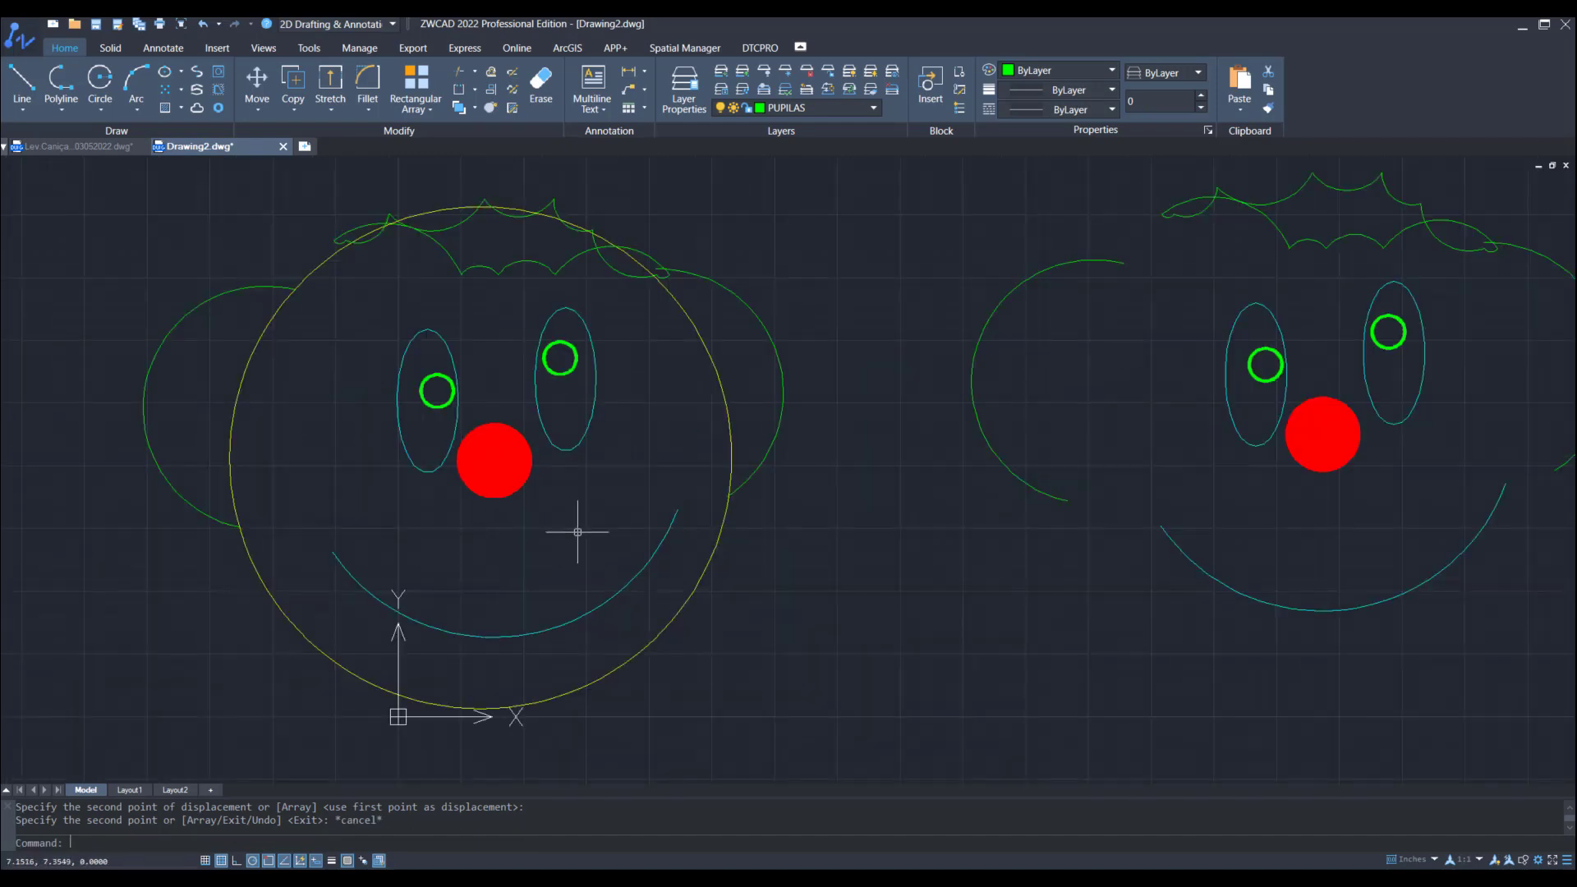
pyautogui.moveTo(594, 533); pyautogui.dragTo(525, 548, button='middle')
pyautogui.moveTo(995, 691); pyautogui.dragTo(923, 706, button='middle')
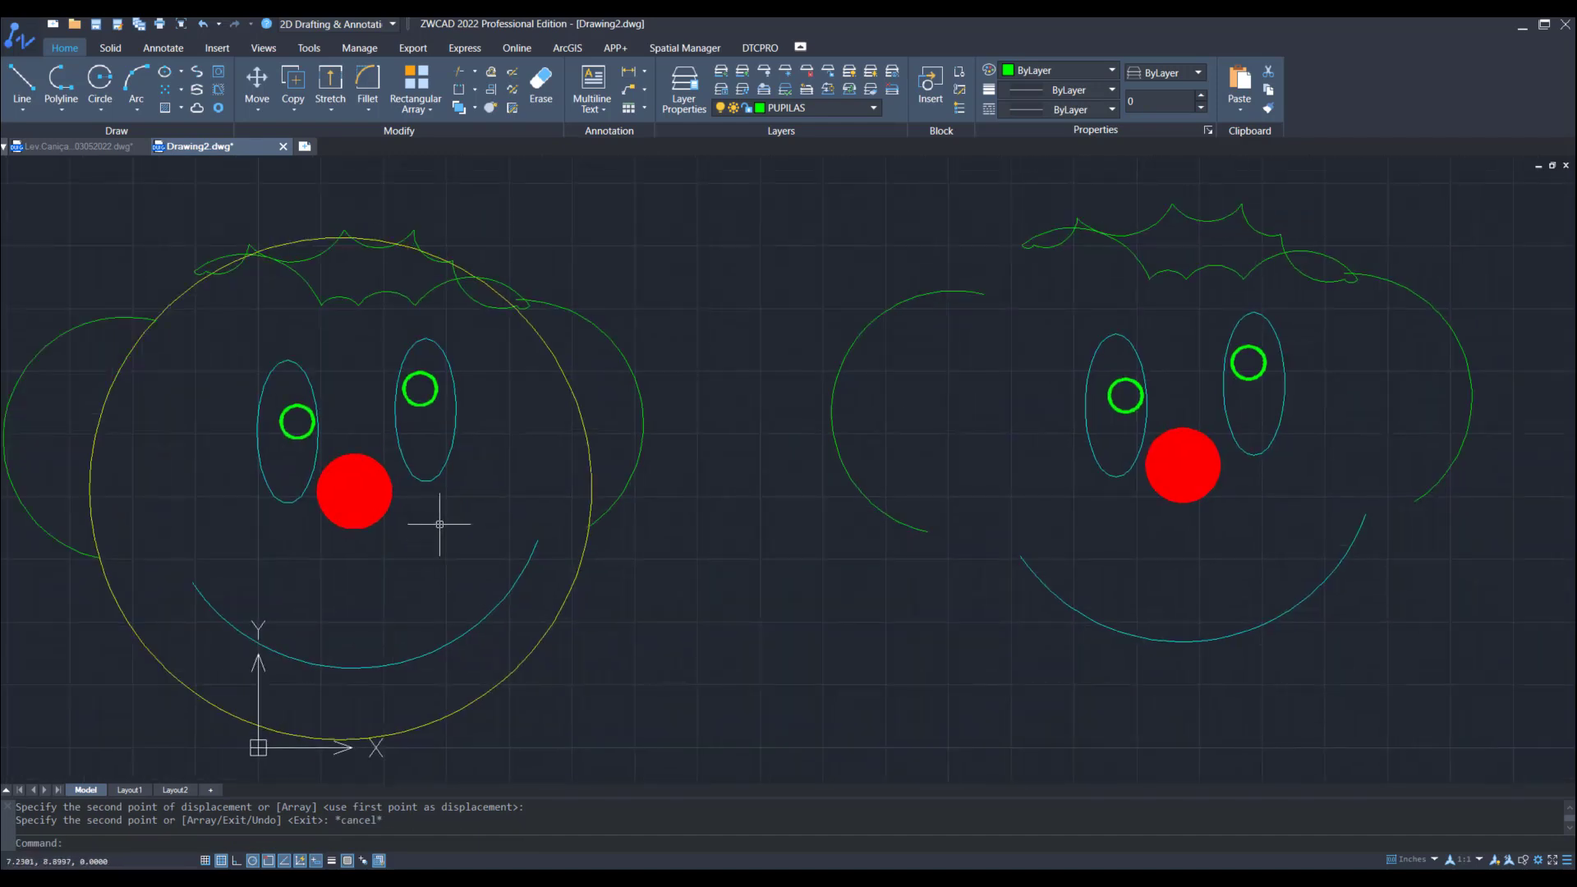
pyautogui.scroll(-2, 619, 469)
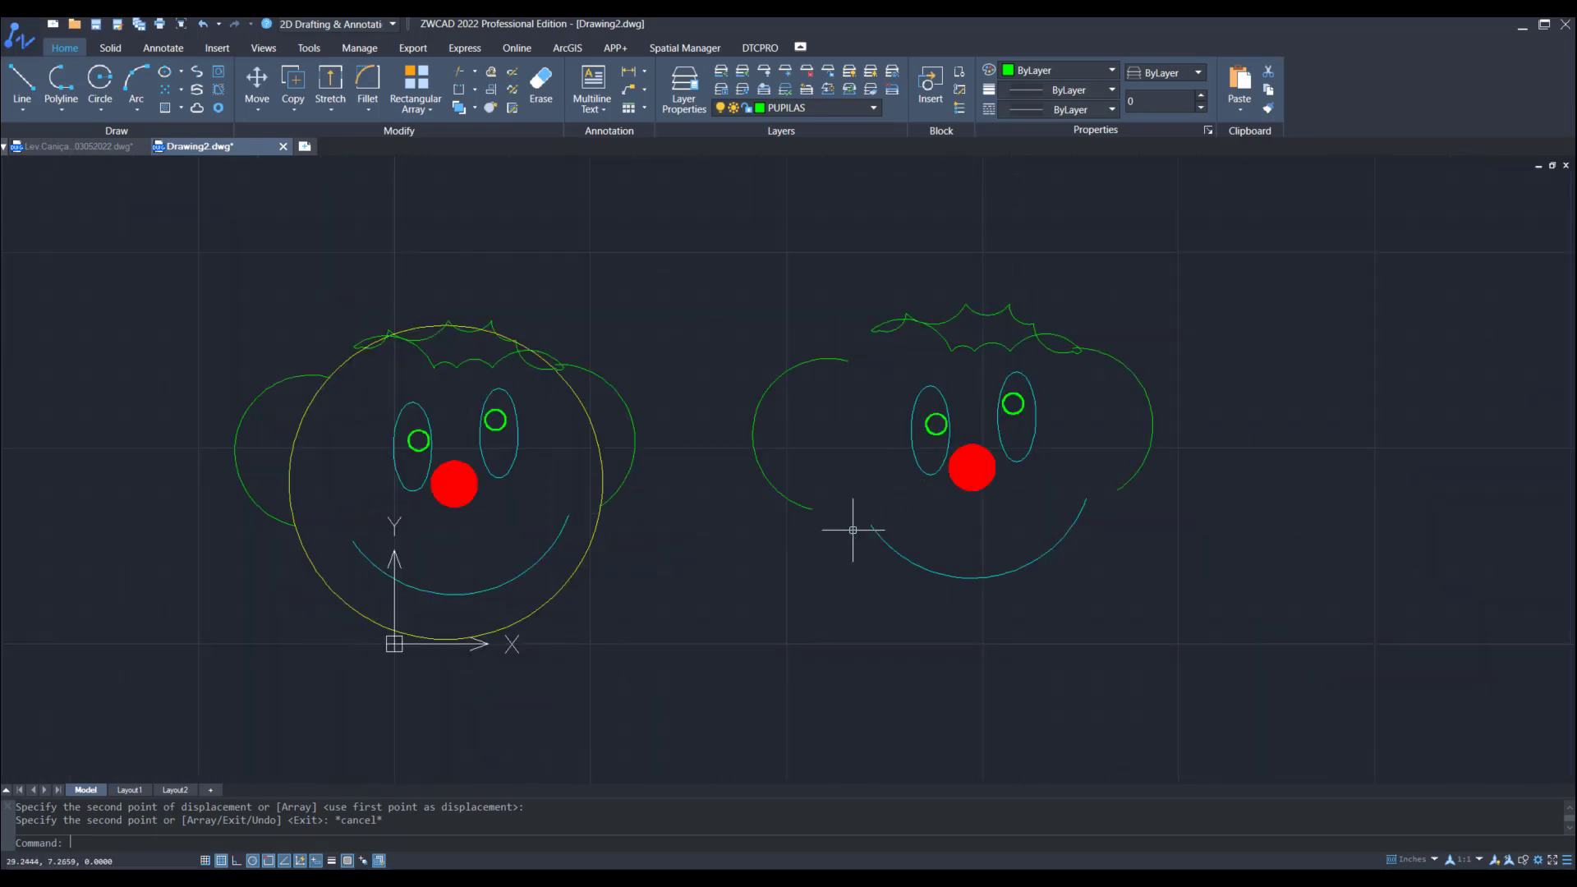
pyautogui.write('z')
pyautogui.press('Return')
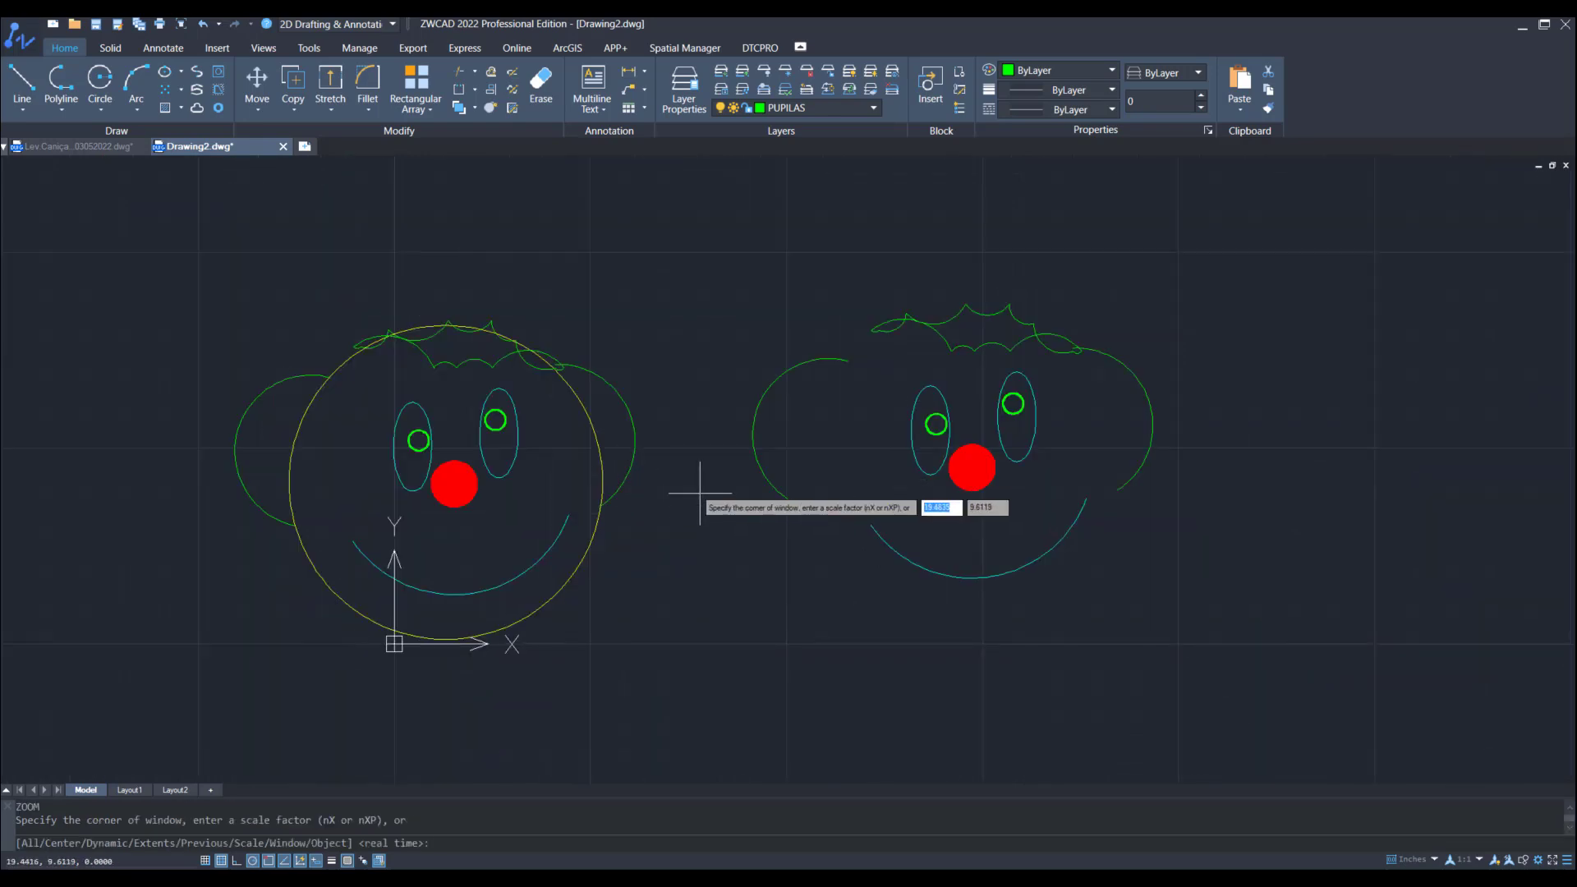
pyautogui.write('E')
pyautogui.press('Return')
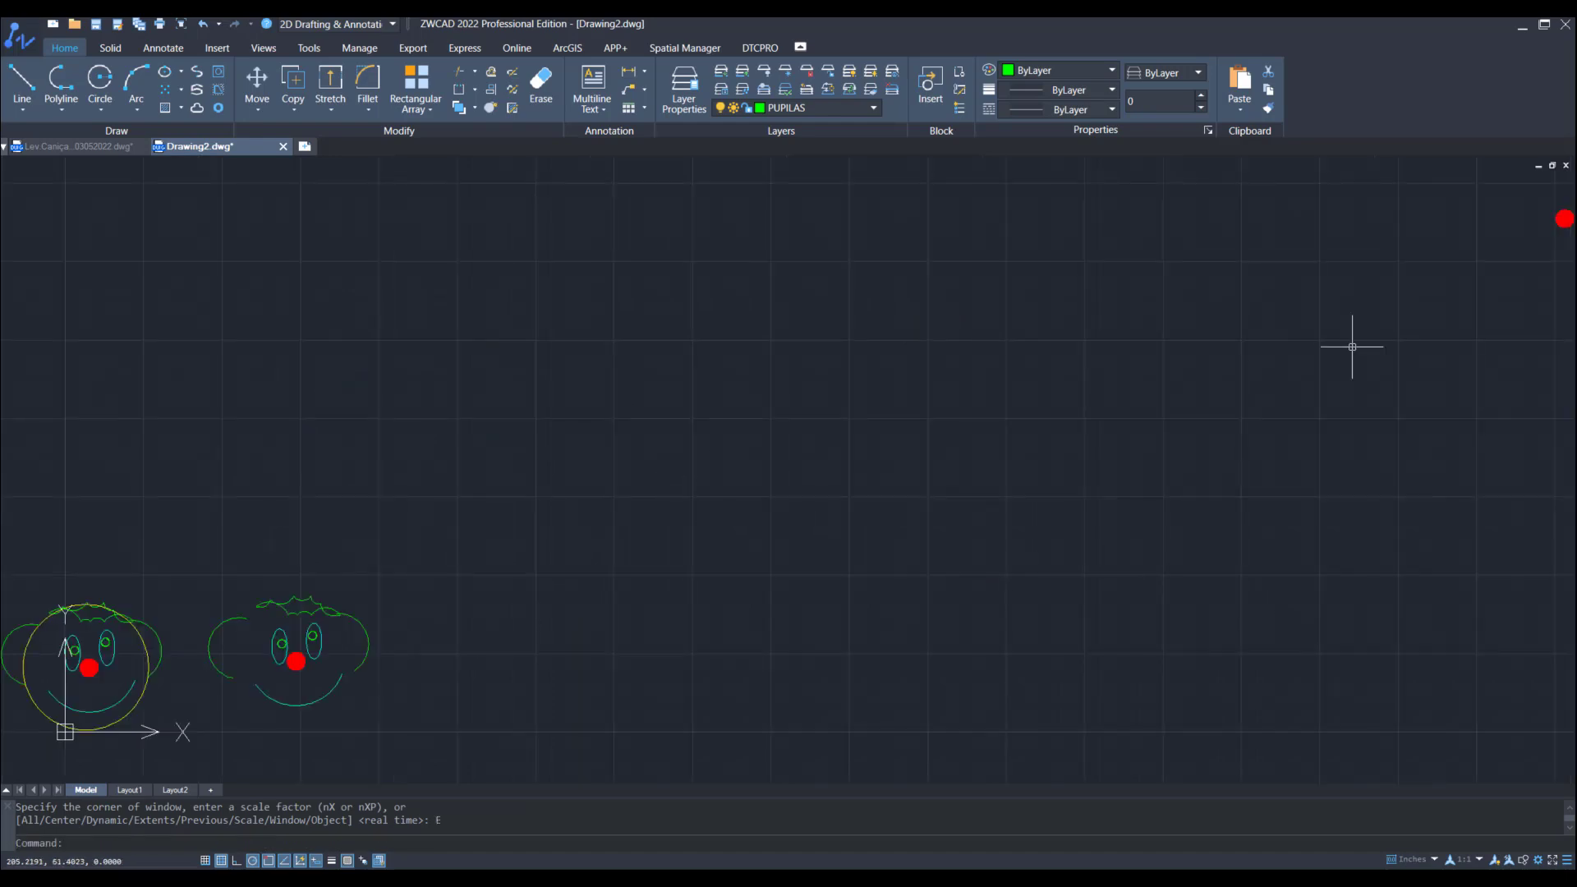
# Step: Turn off the NARIZ layer to hide all the noses
pyautogui.moveTo(1151, 456)
pyautogui.mouseDown(button='middle')
pyautogui.moveTo(1050, 462)
pyautogui.moveTo(1117, 418)
pyautogui.mouseUp(button='middle')
pyautogui.scroll(-1, 1050, 463)
pyautogui.scroll(1, 1056, 439)
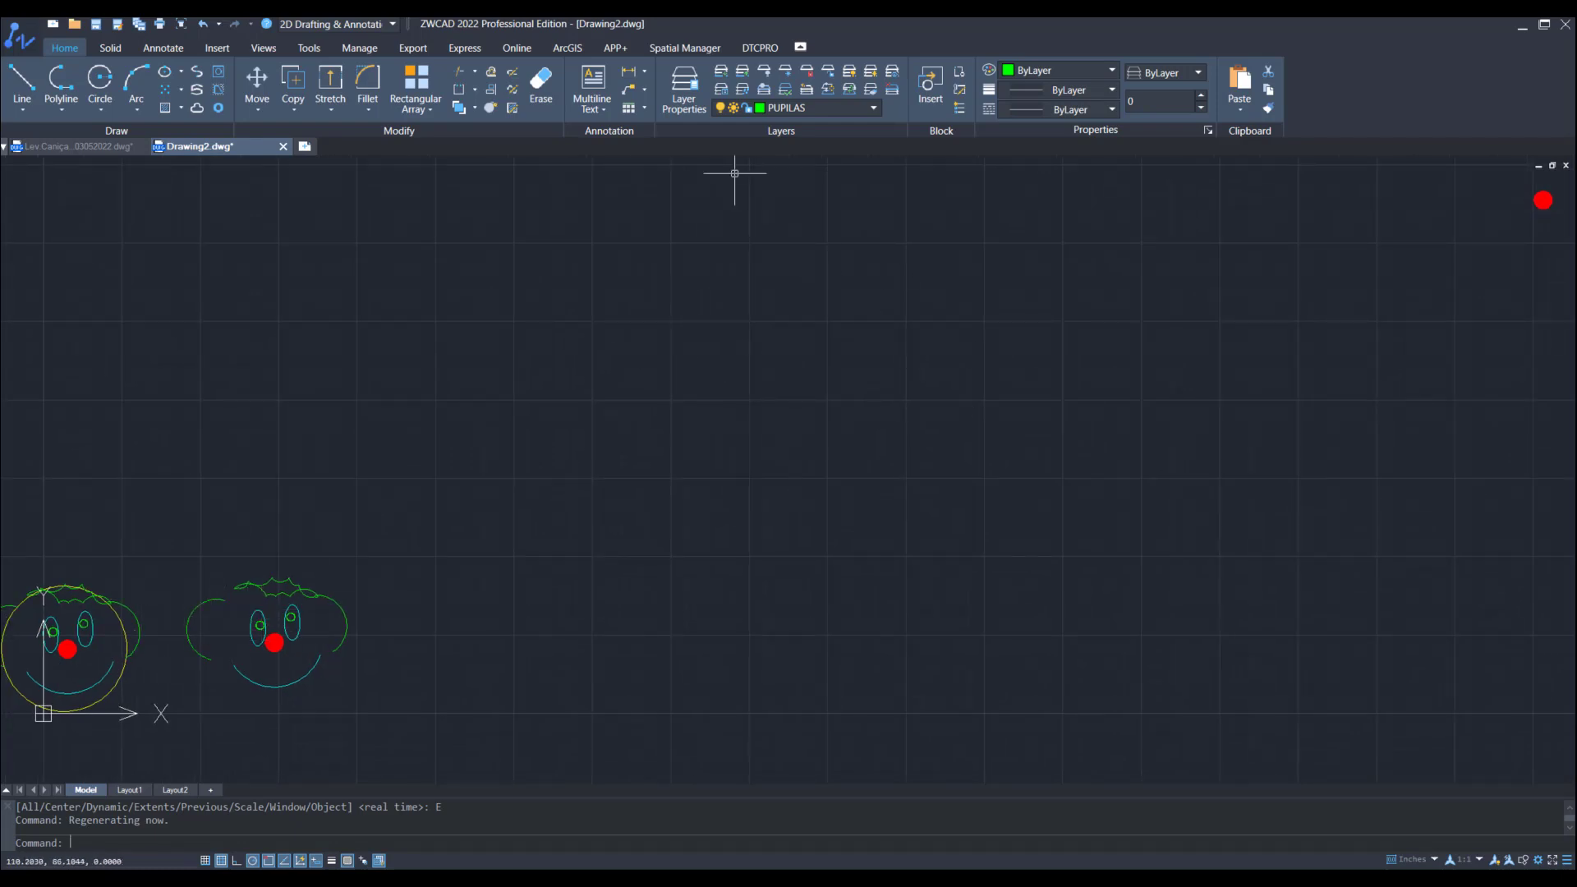
pyautogui.scroll(-2, 640, 342)
pyautogui.moveTo(493, 488); pyautogui.dragTo(691, 457, button='middle')
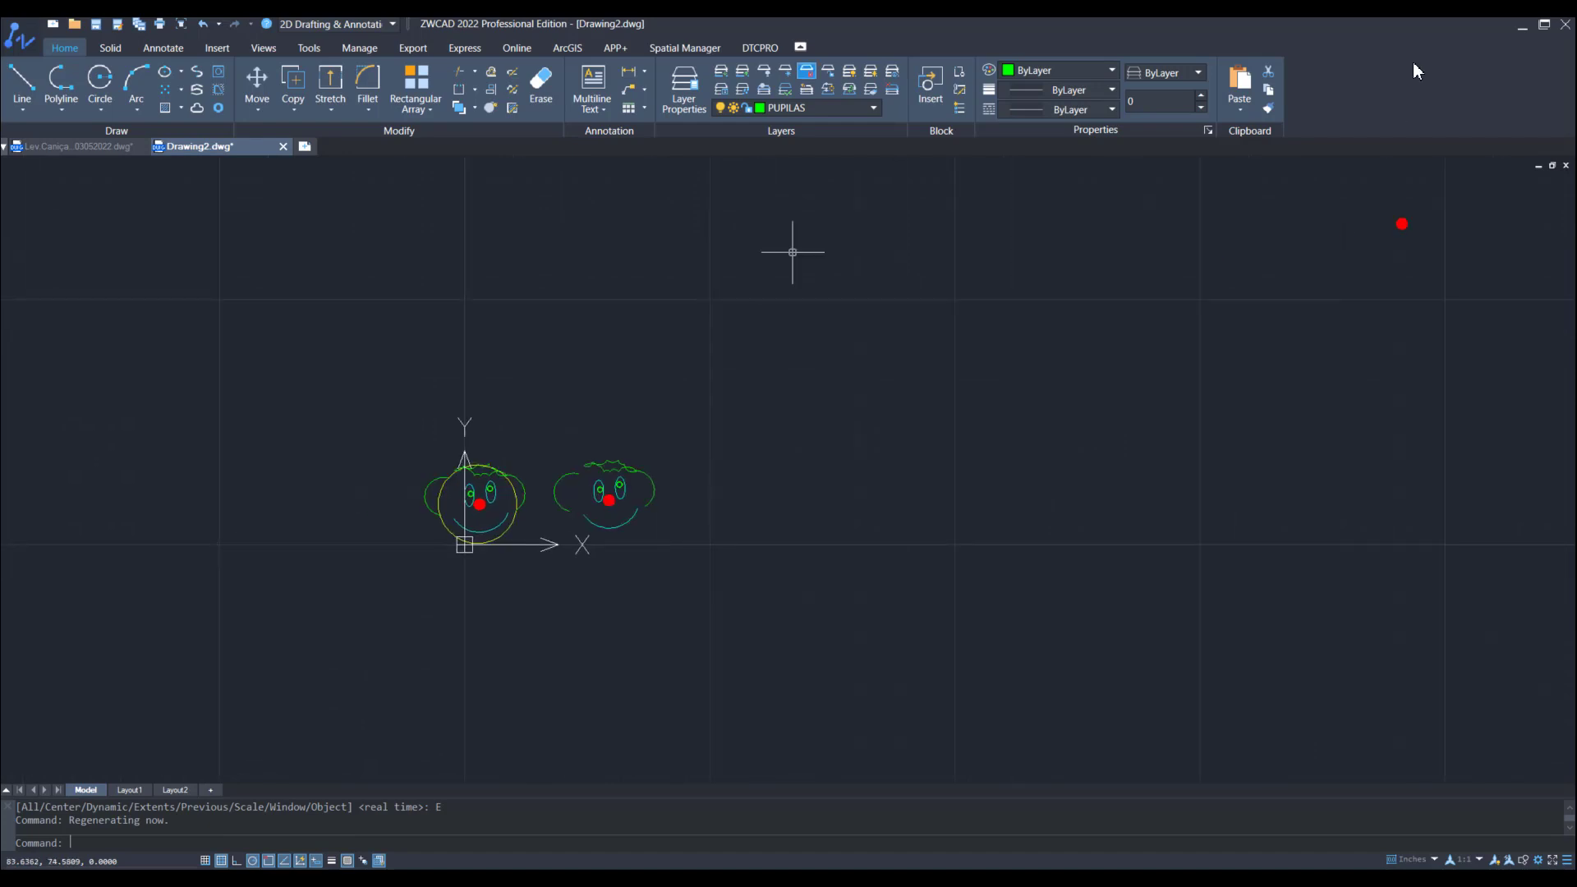
pyautogui.click(822, 107)
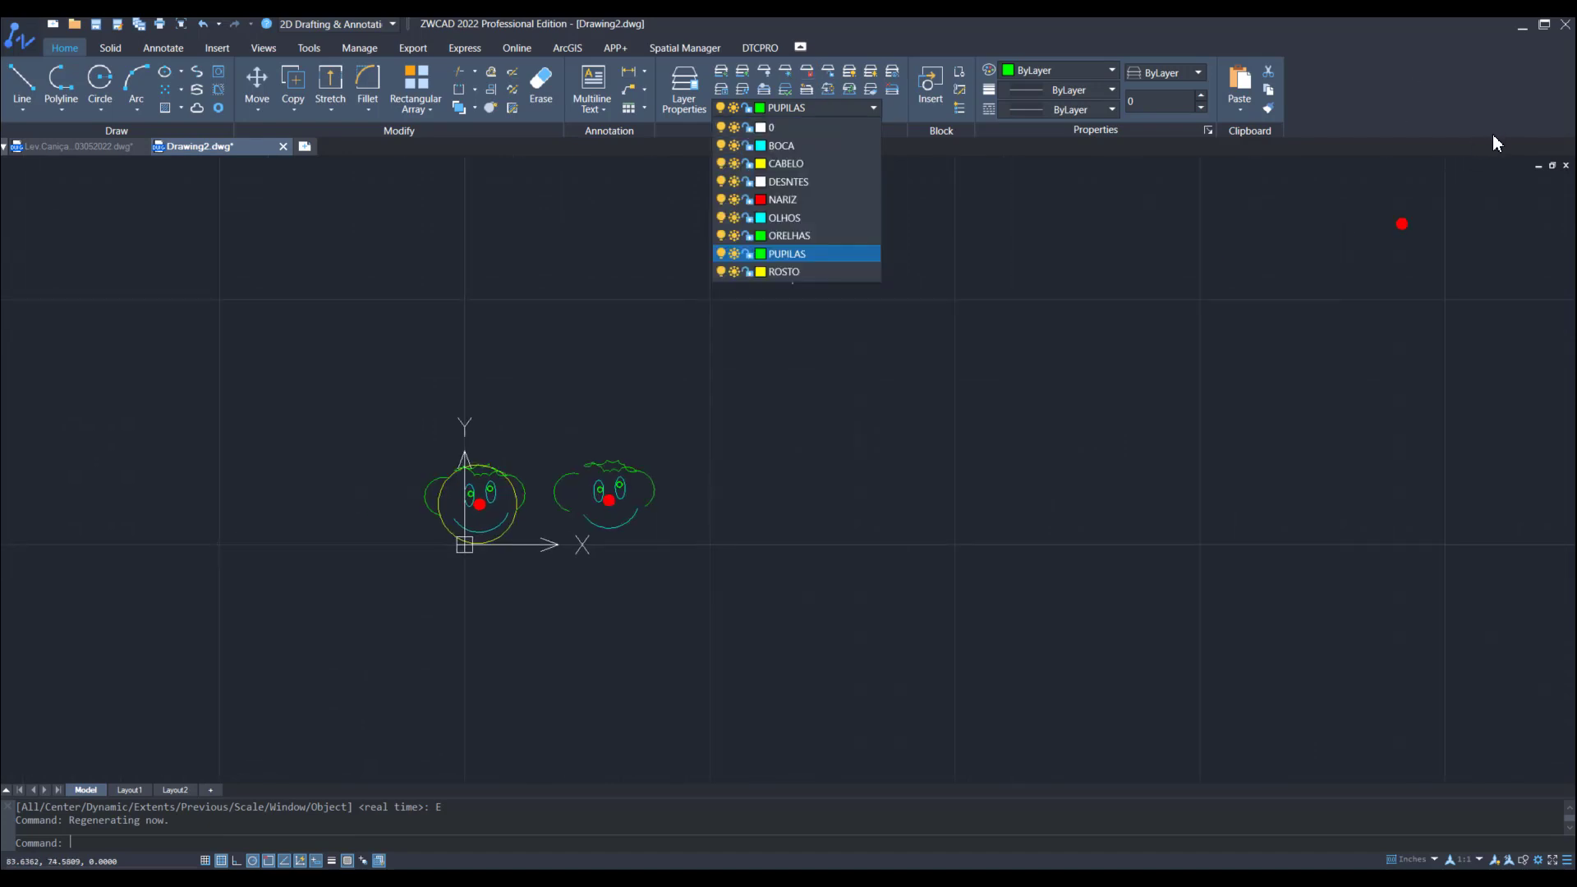
pyautogui.click(721, 199)
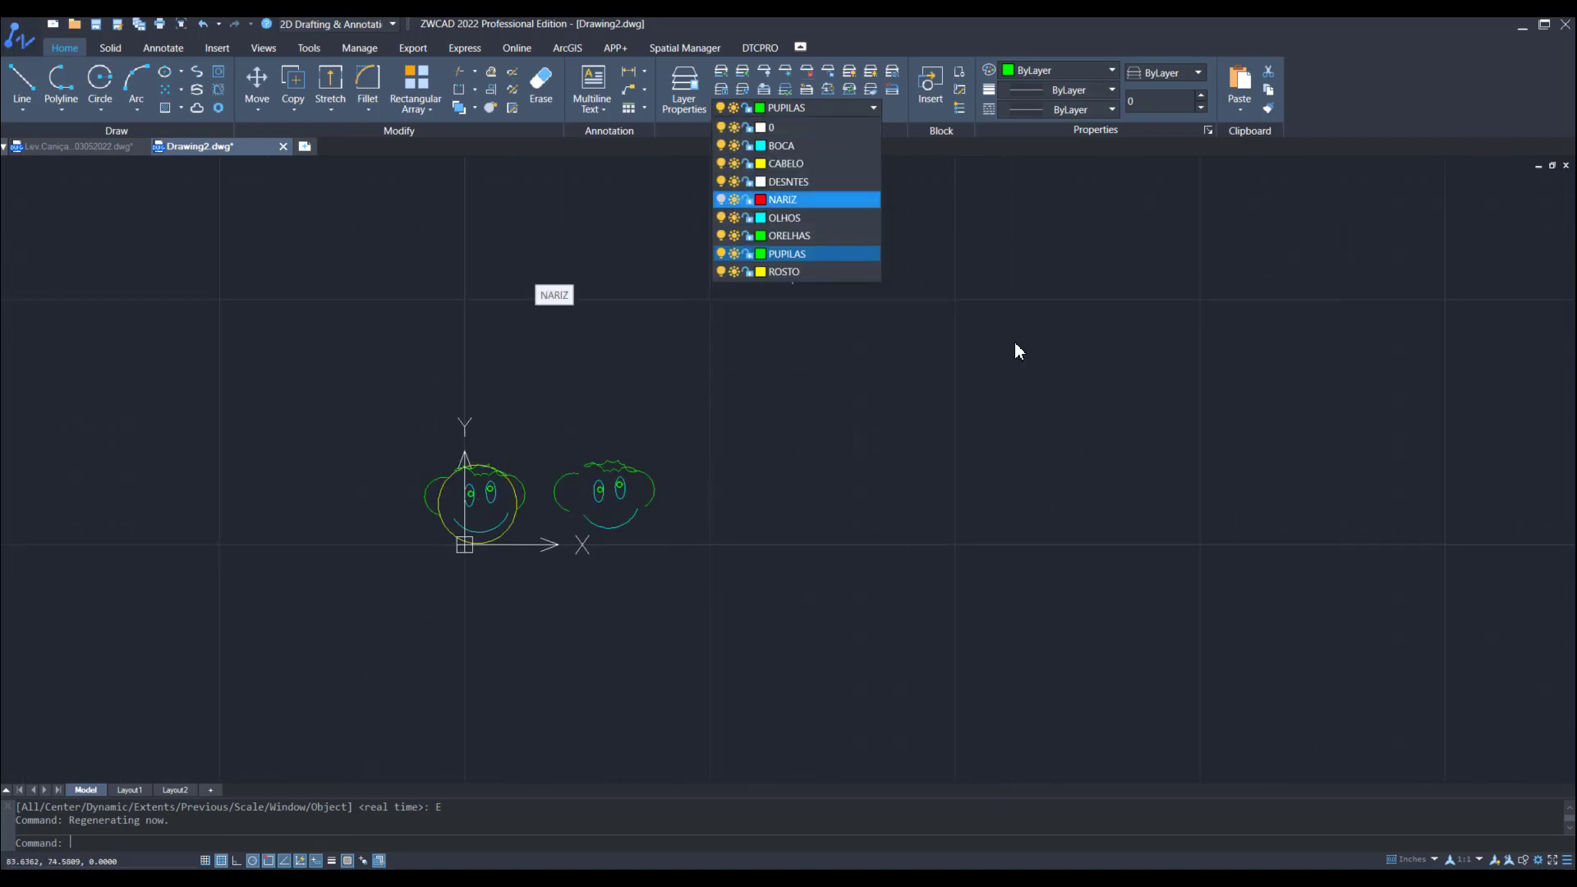
pyautogui.click(874, 374)
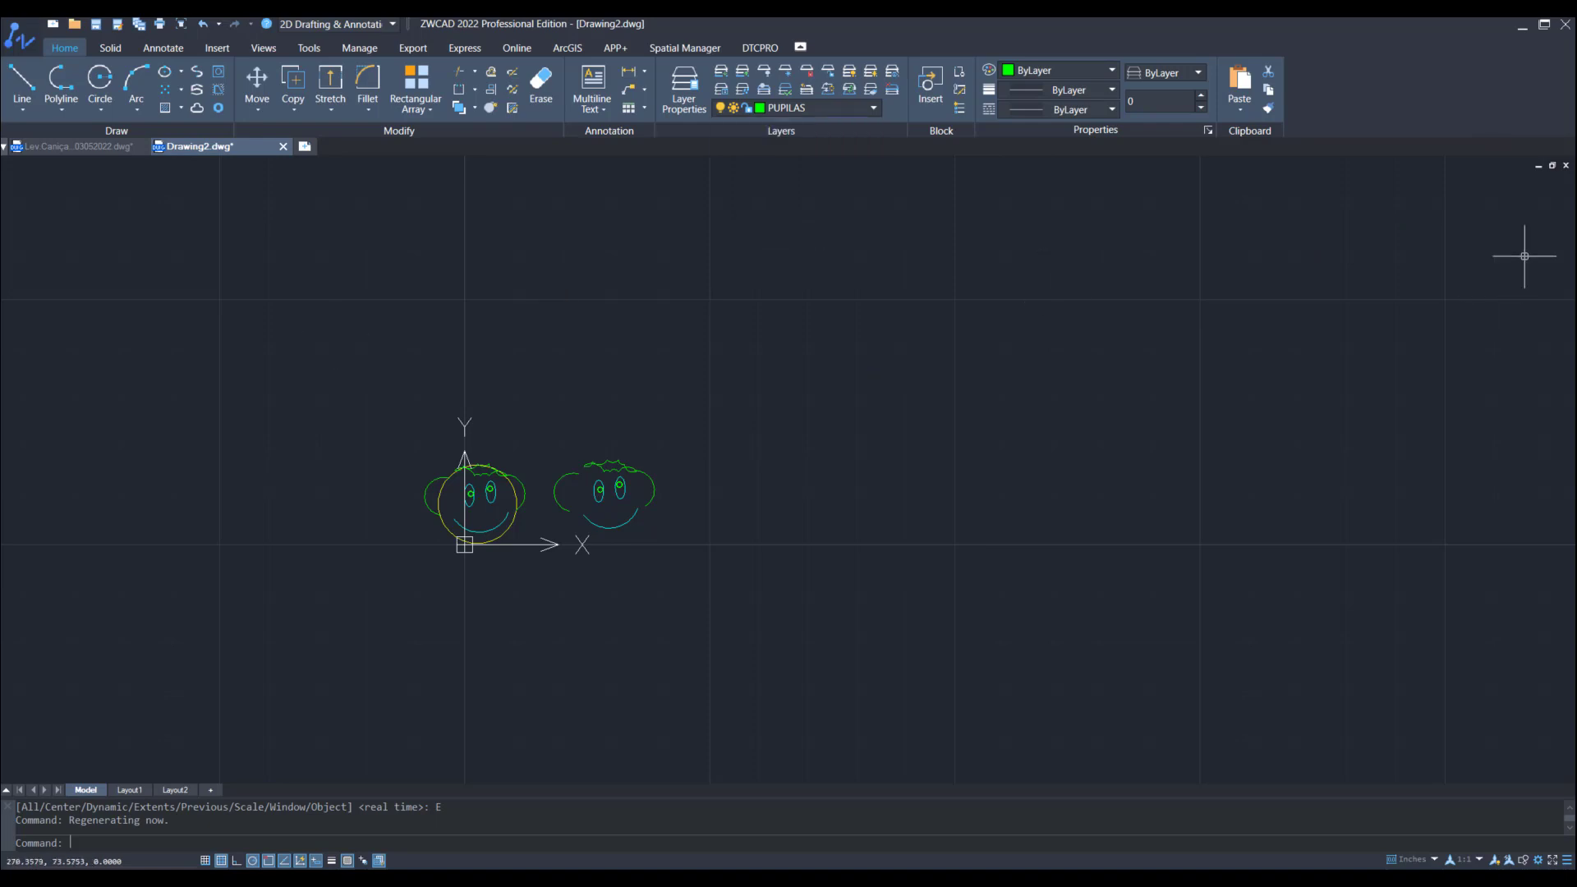
# Step: Zoom to the drawing extents with the NARIZ layer turned off
pyautogui.scroll(4, 616, 502)
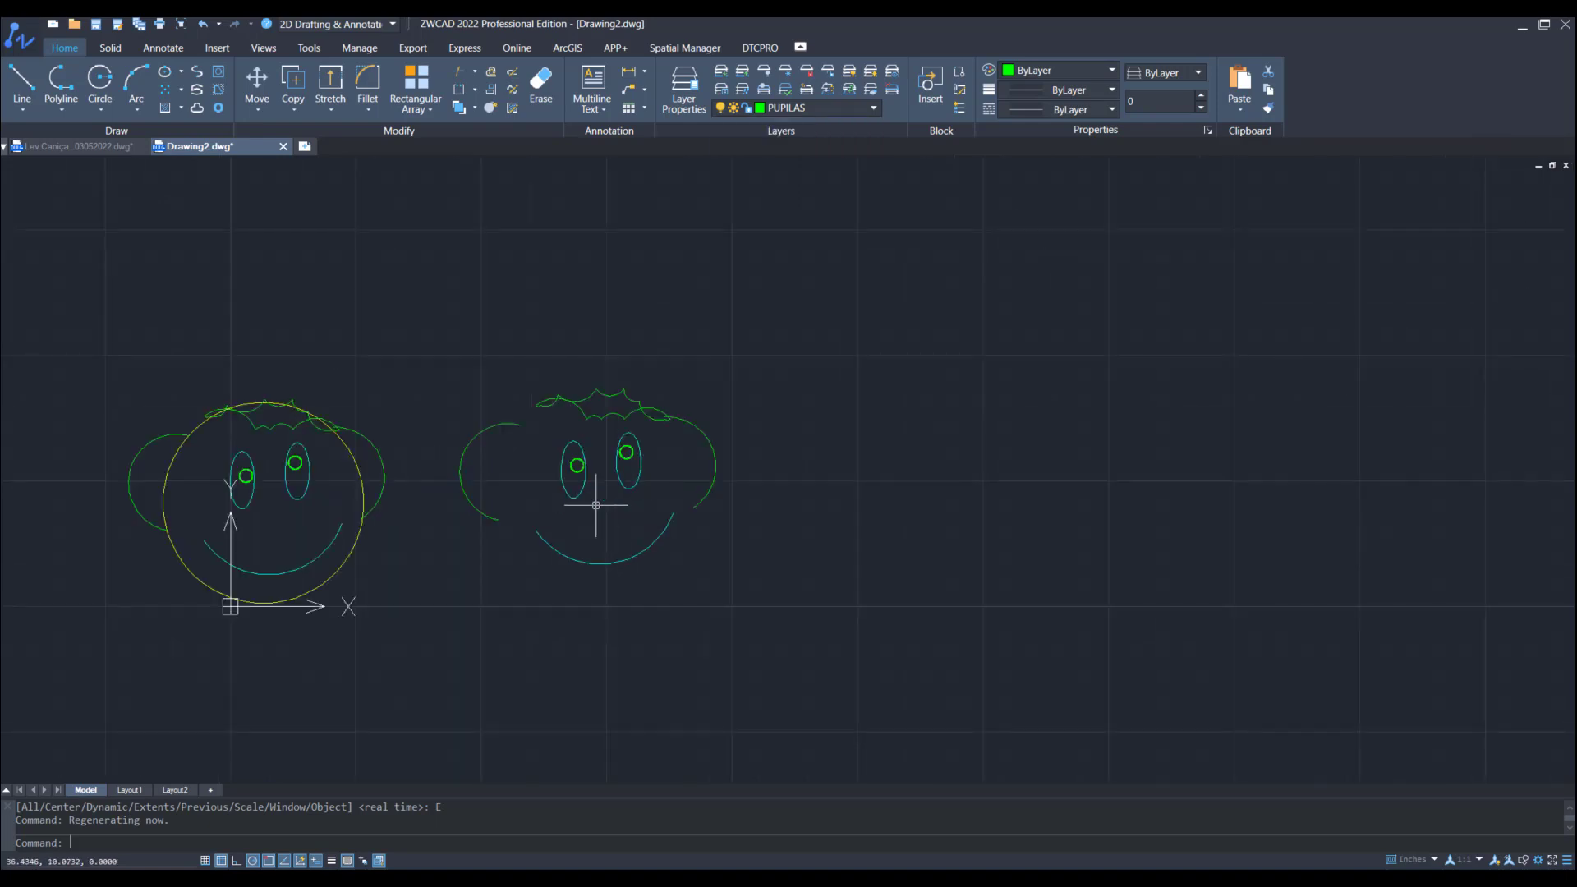
pyautogui.scroll(2, 529, 523)
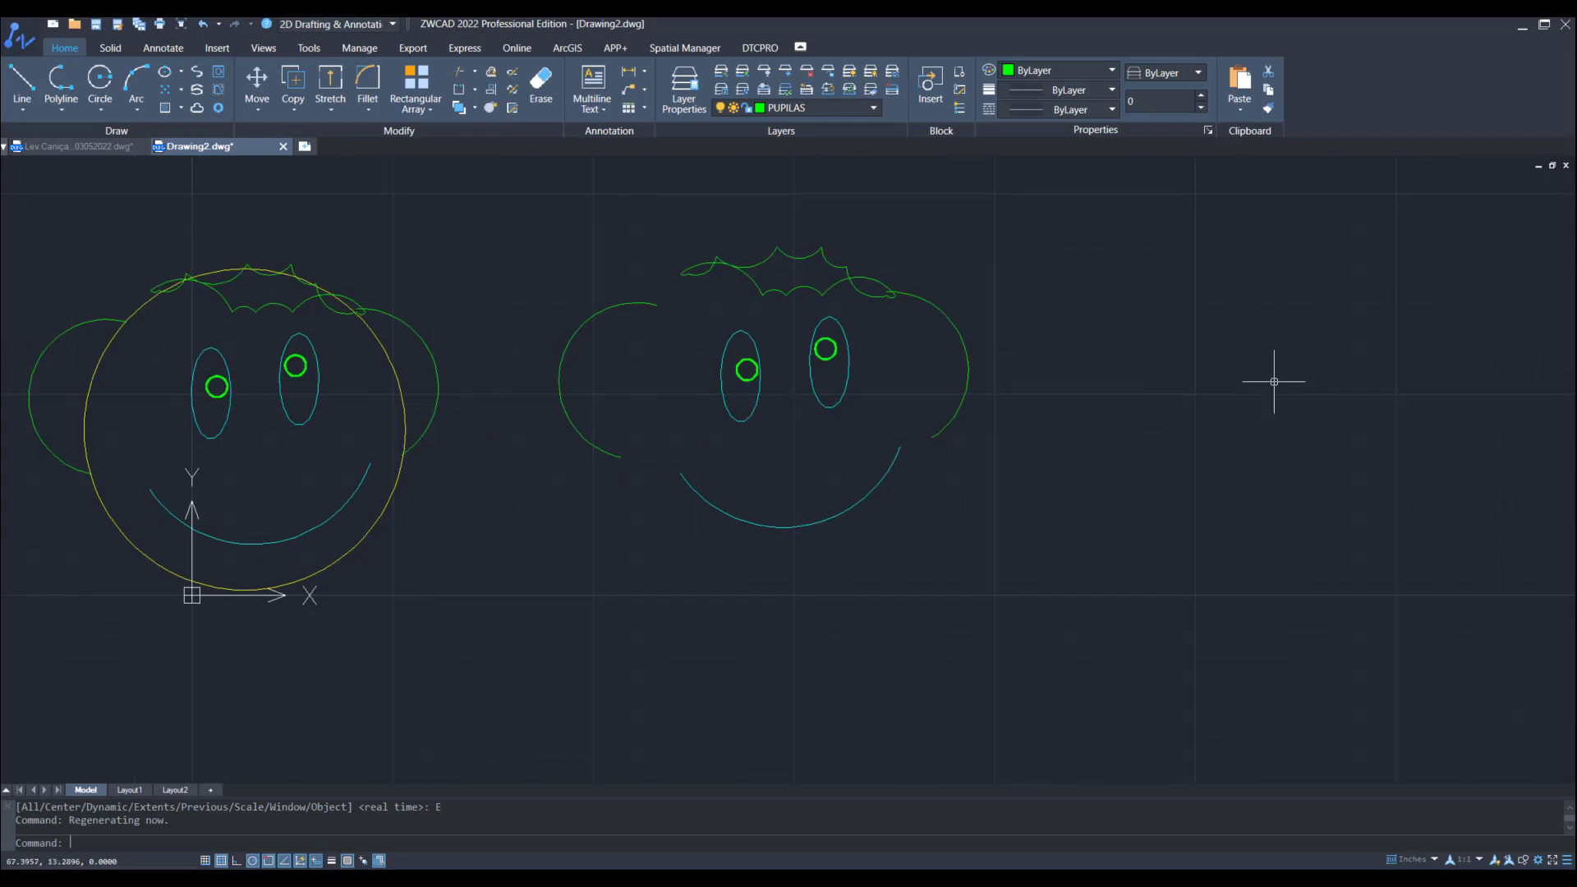
pyautogui.write('z')
pyautogui.press('Return')
pyautogui.write('E')
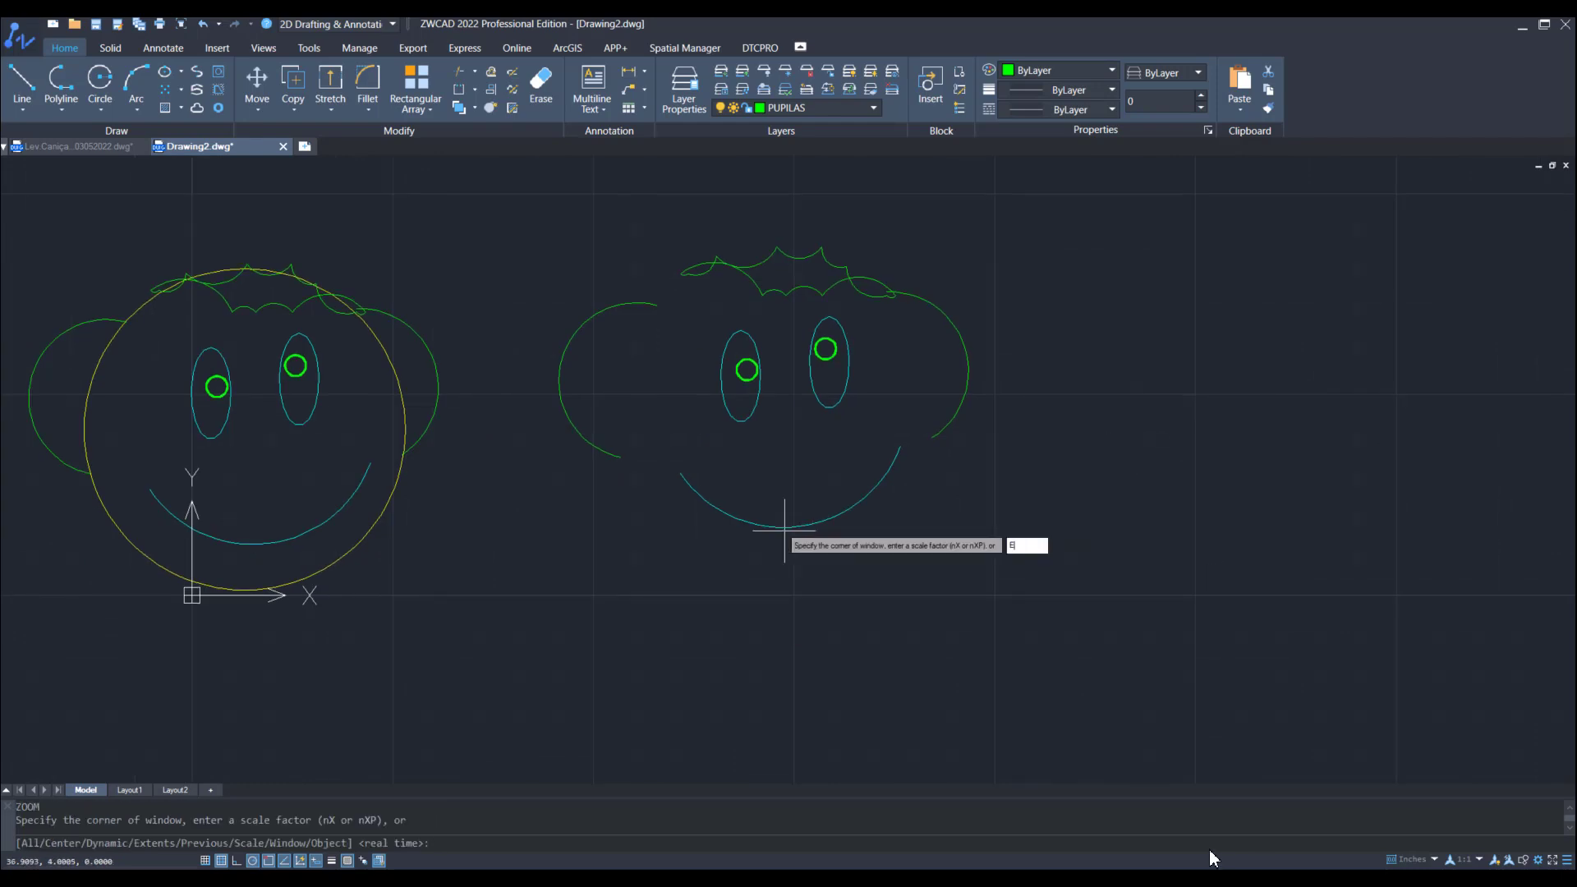
pyautogui.press('Return')
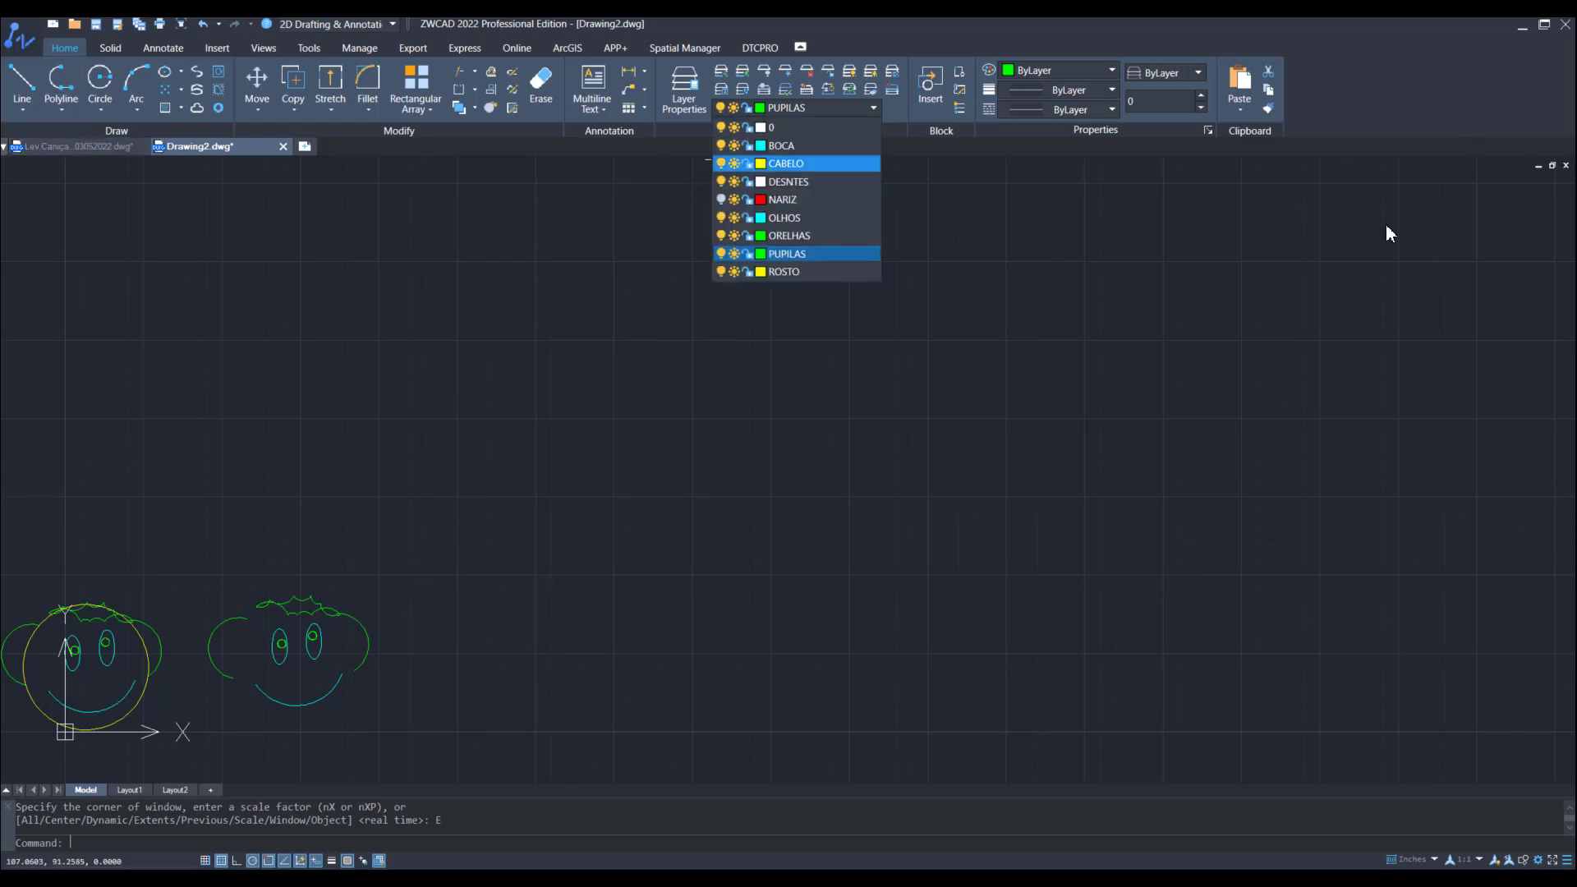
# Step: Turn the NARIZ layer back on to show all the noses
pyautogui.click(1211, 396)
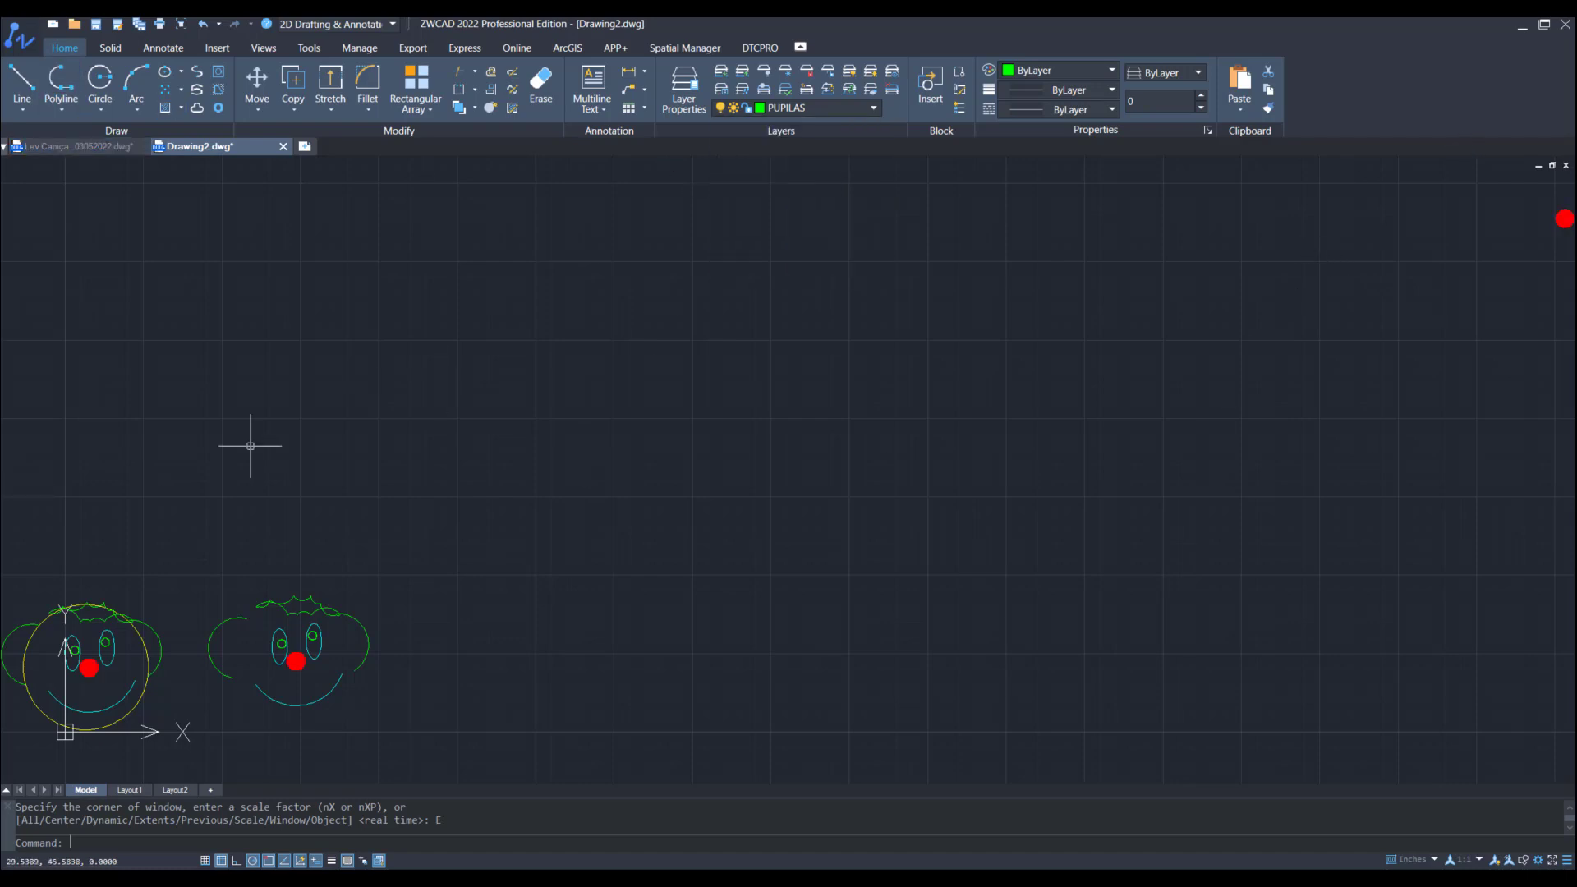
pyautogui.scroll(-1, 1234, 381)
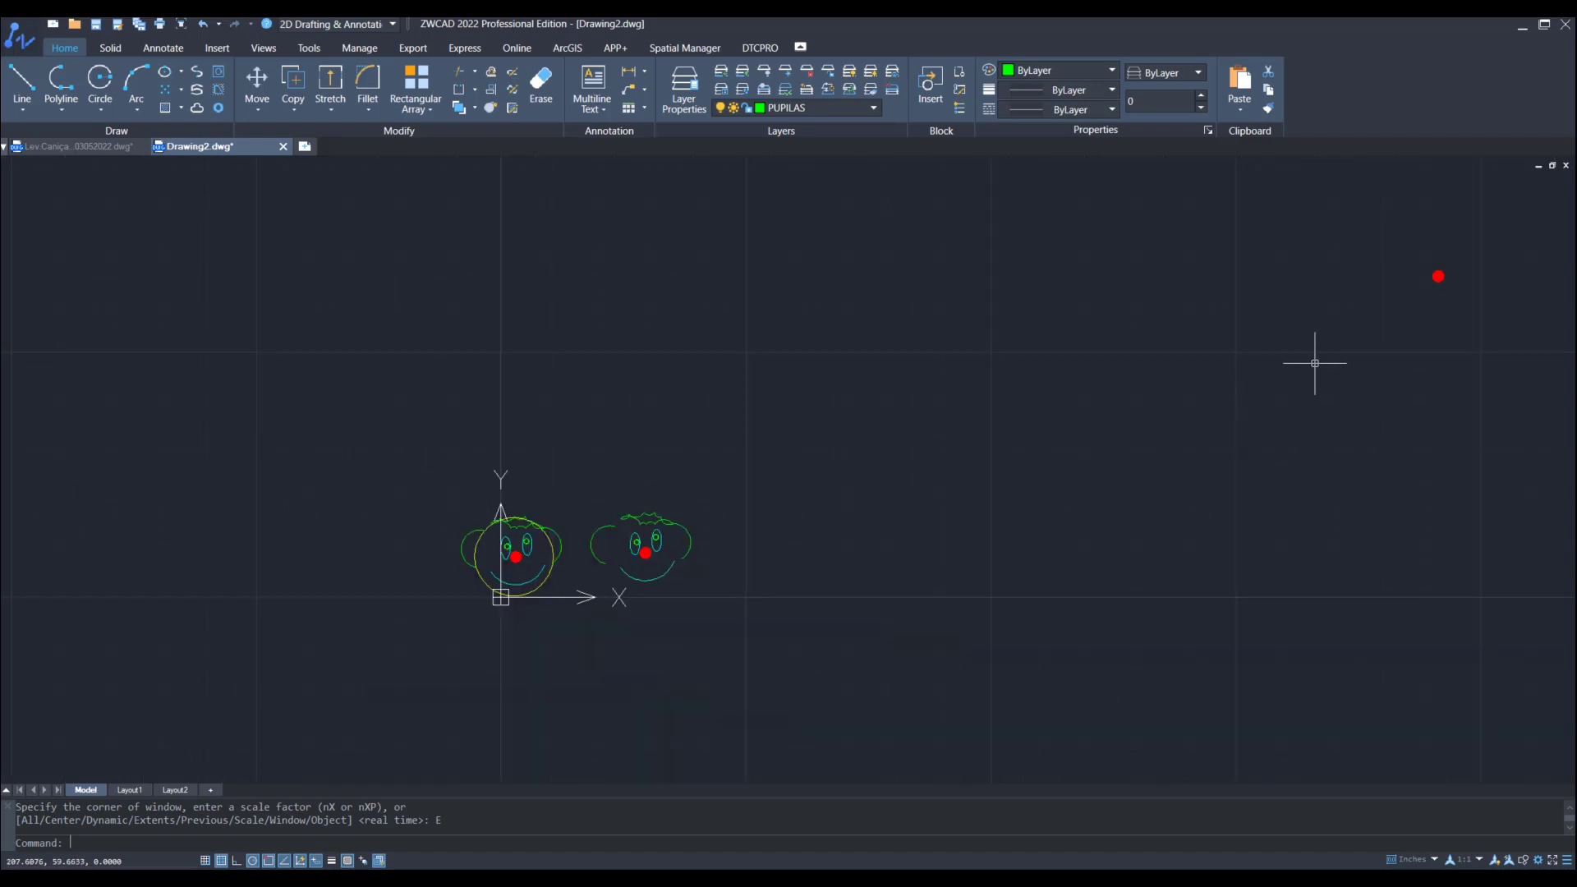
pyautogui.moveTo(1415, 345); pyautogui.dragTo(1070, 433, button='middle')
pyautogui.scroll(3, 1187, 362)
pyautogui.scroll(-3, 961, 382)
pyautogui.moveTo(584, 557); pyautogui.dragTo(971, 487, button='middle')
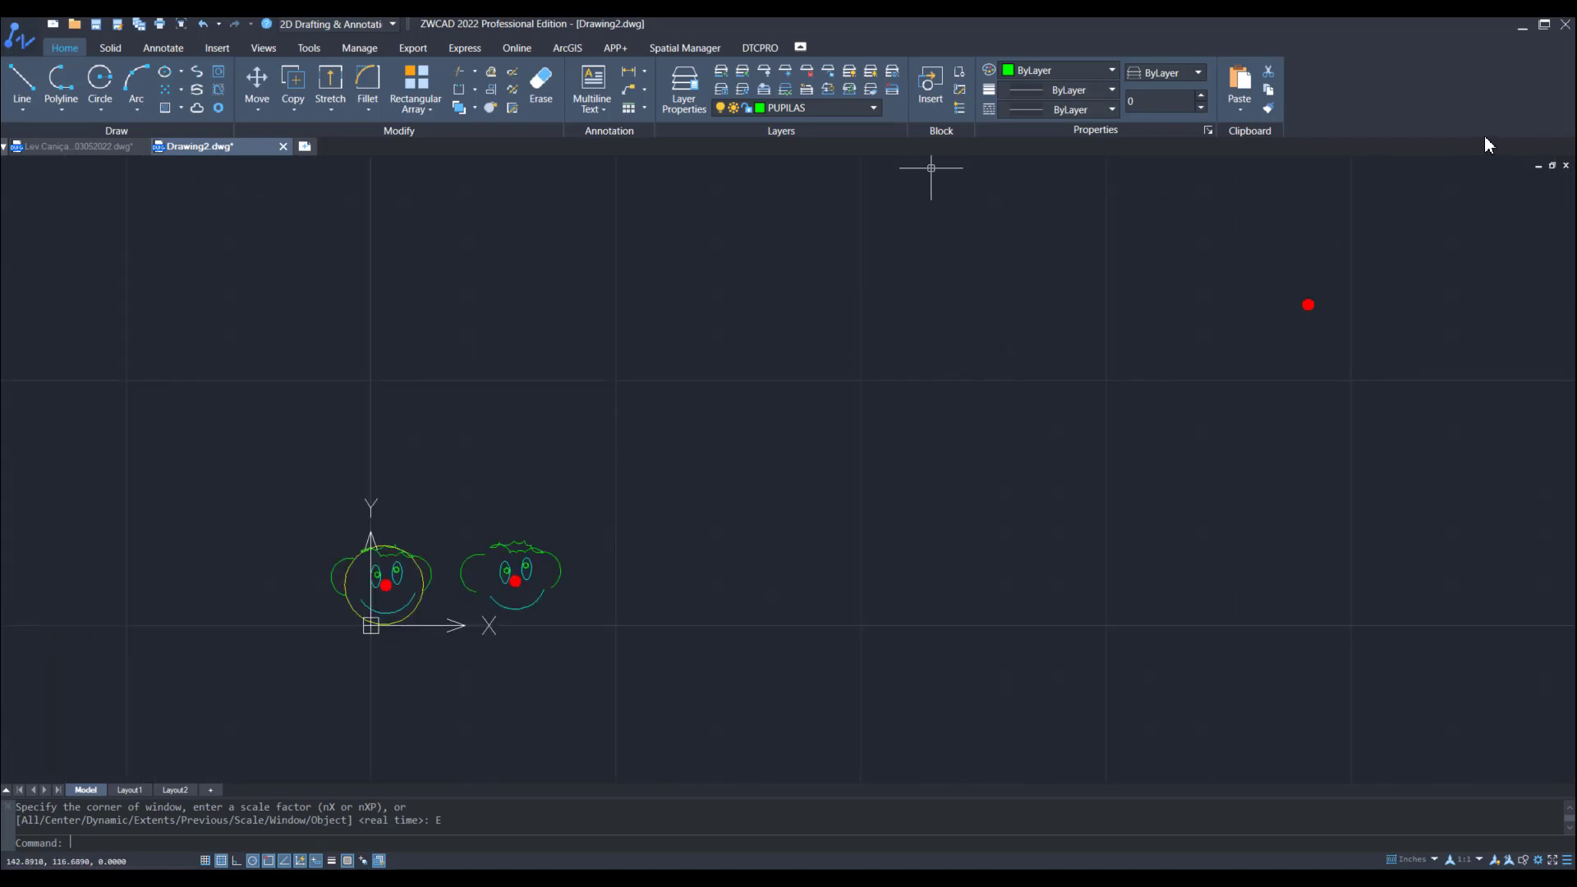
# Step: Freeze the NARIZ layer
pyautogui.click(874, 107)
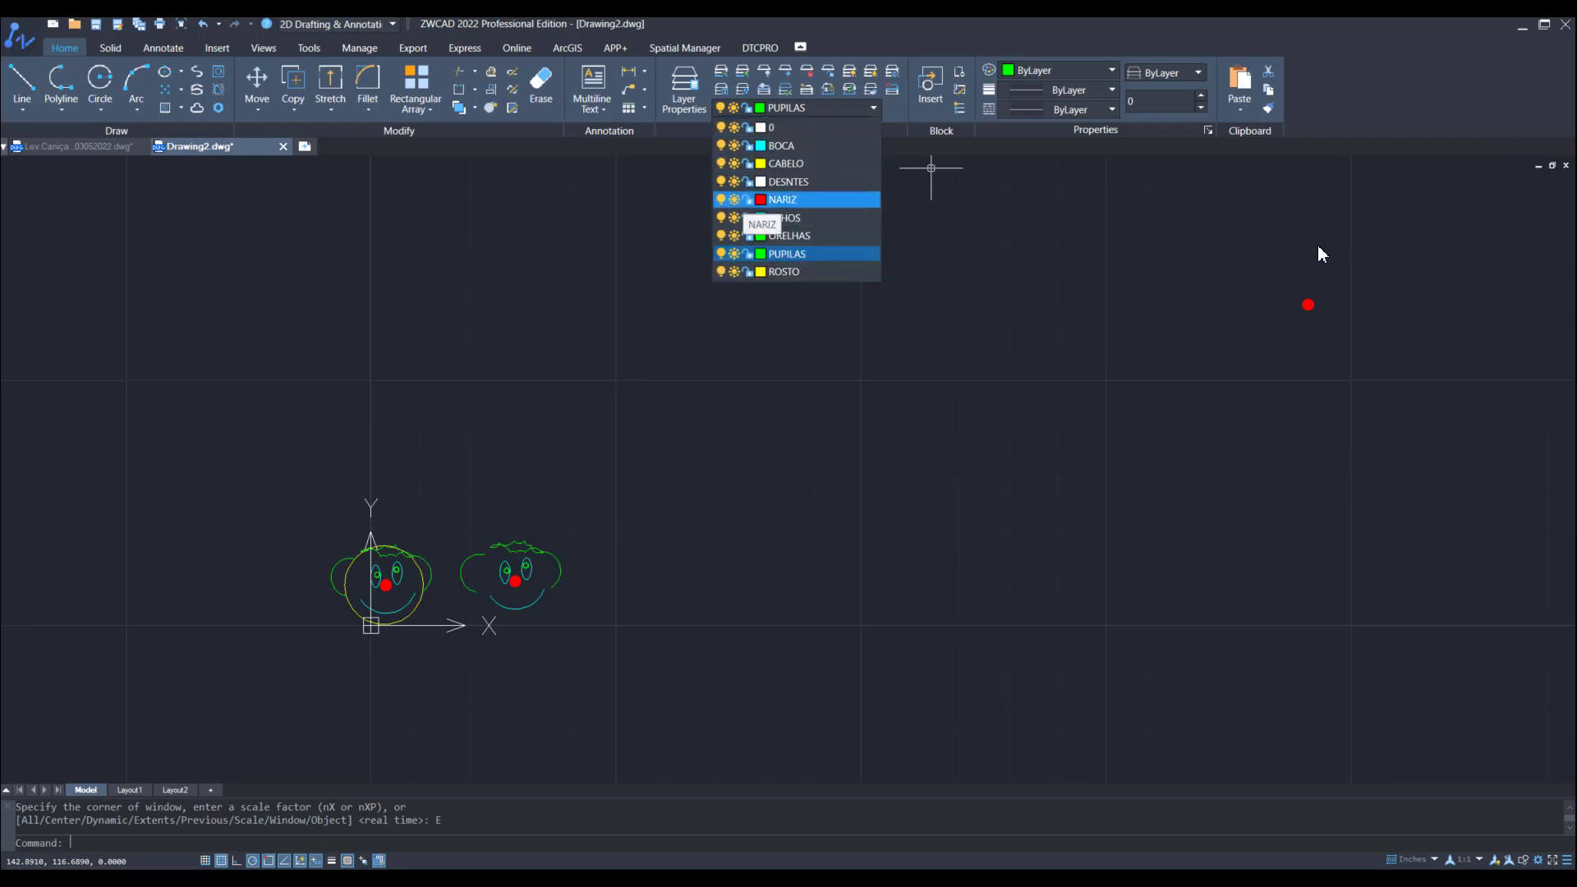
pyautogui.click(734, 199)
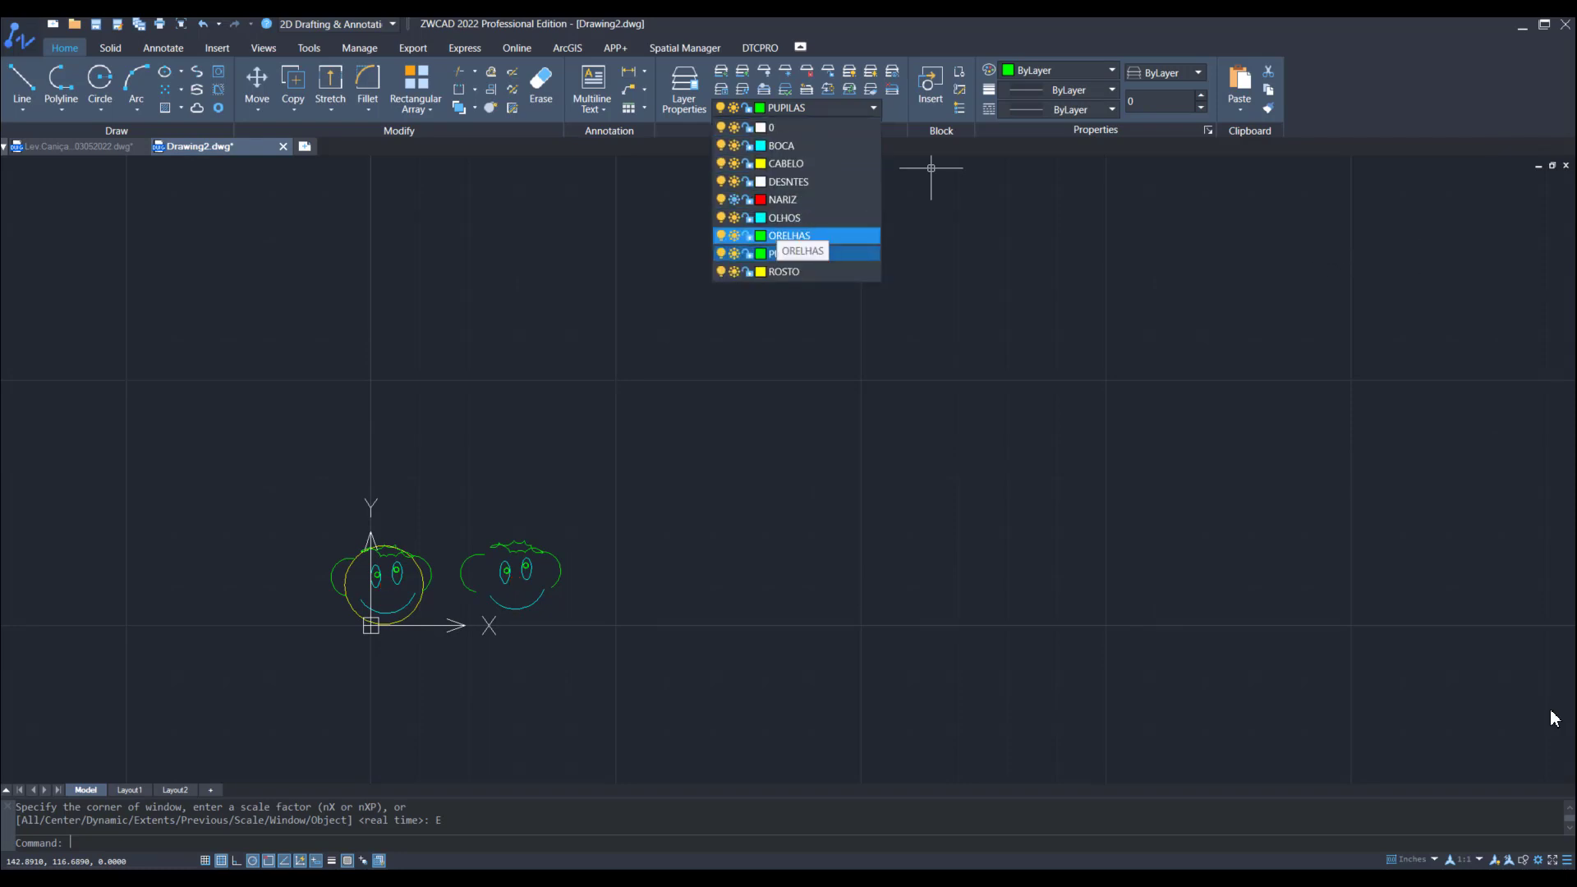
pyautogui.click(1346, 567)
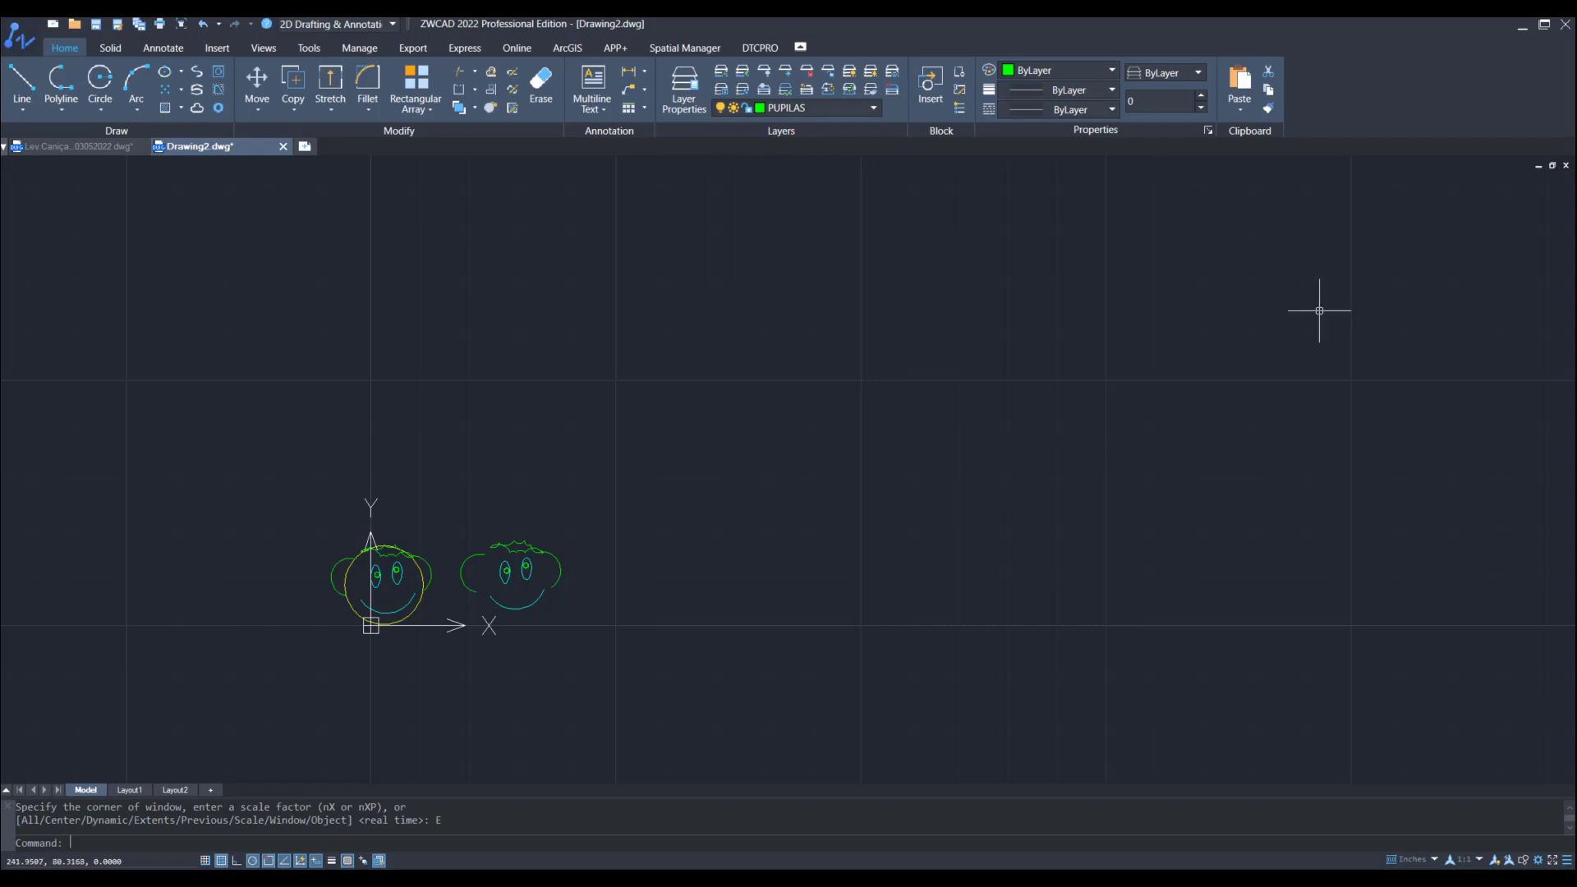
# Step: Zoom to the drawing extents with the NARIZ layer frozen
pyautogui.scroll(3, 415, 624)
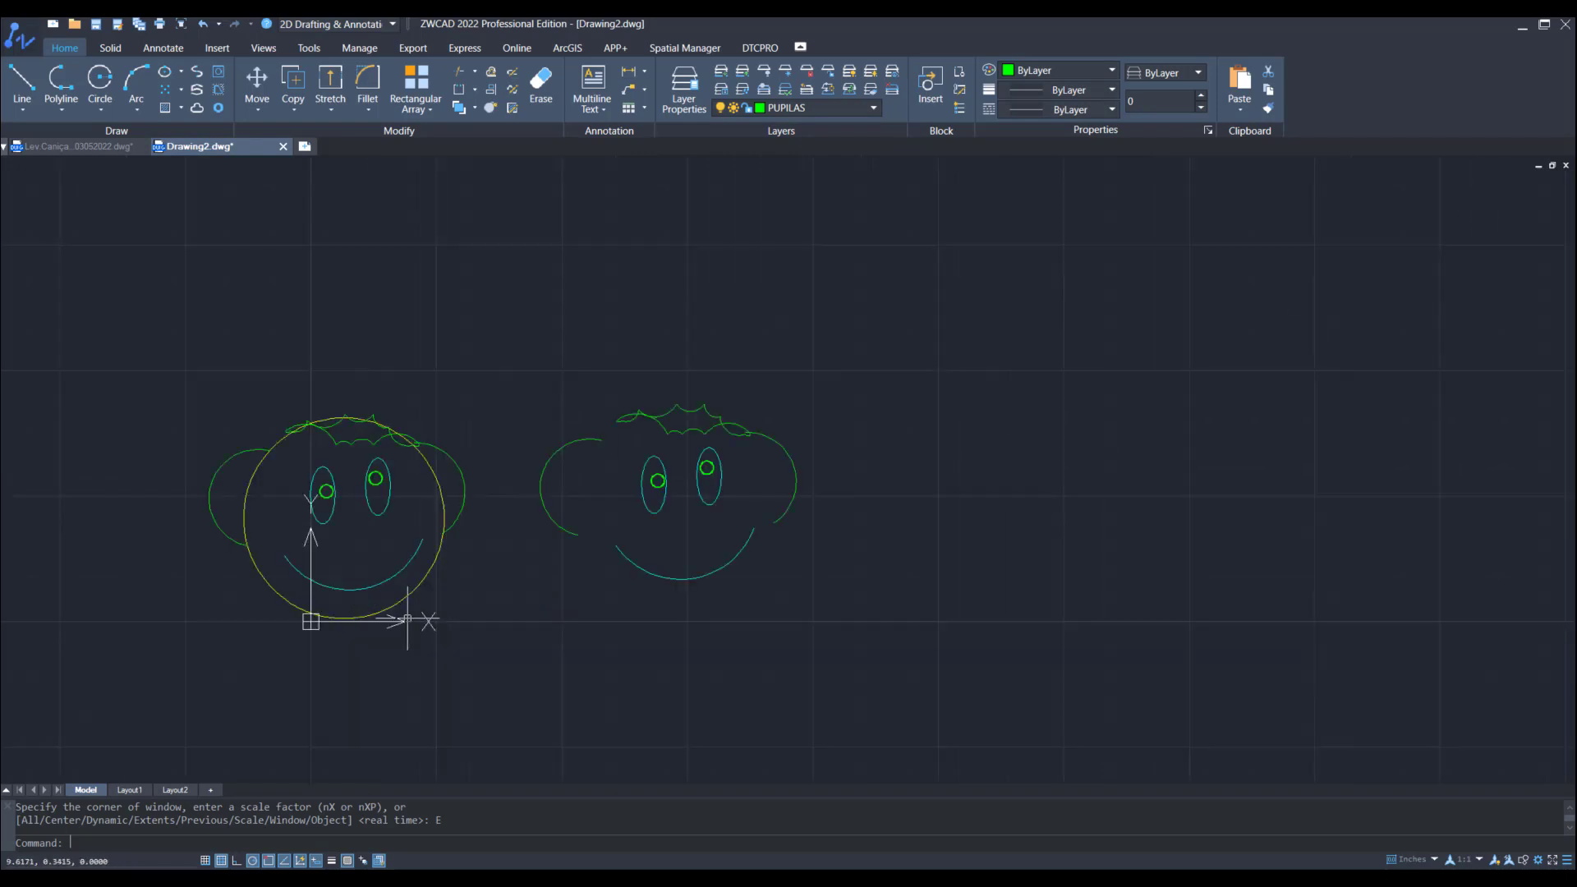
pyautogui.scroll(1, 505, 651)
pyautogui.scroll(-1, 504, 637)
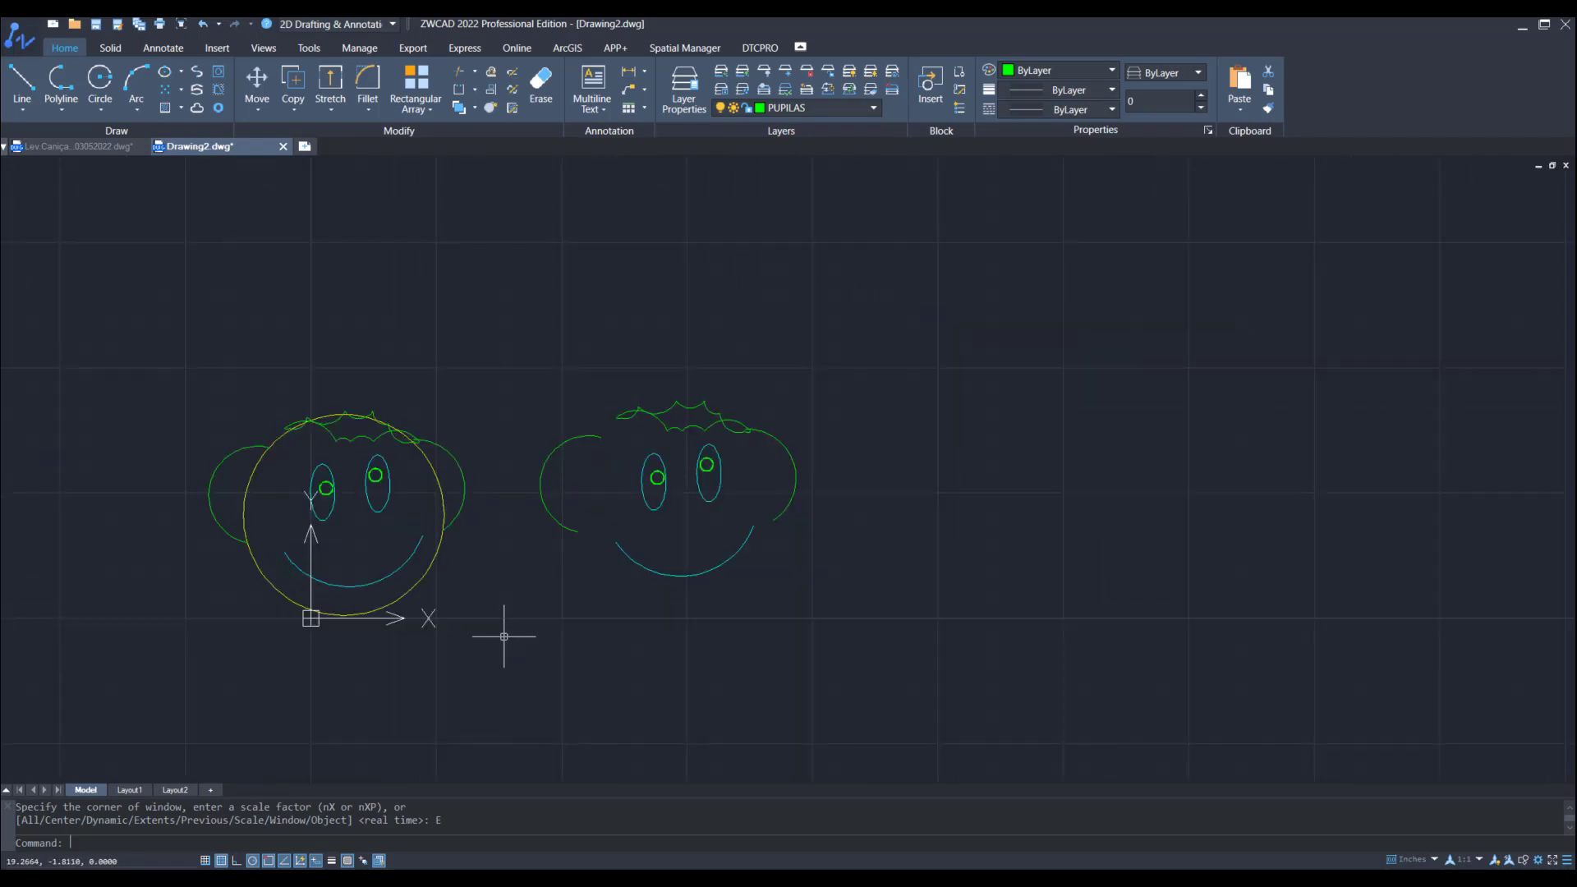
pyautogui.moveTo(504, 636); pyautogui.dragTo(431, 701, button='middle')
pyautogui.write('Z')
pyautogui.press('Return')
pyautogui.write('E')
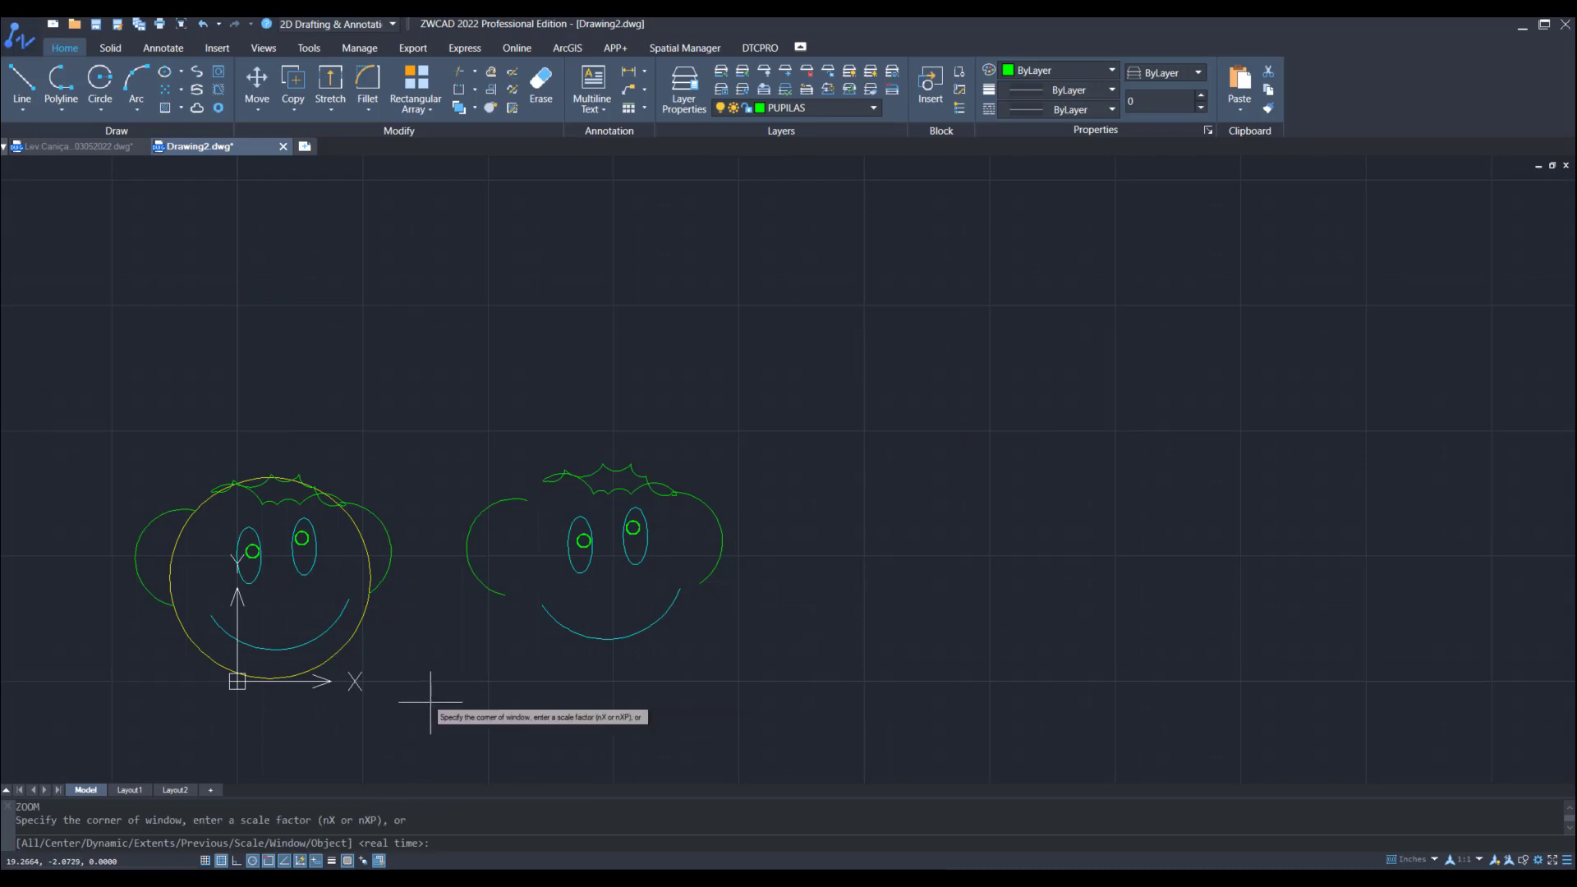
pyautogui.press('Return')
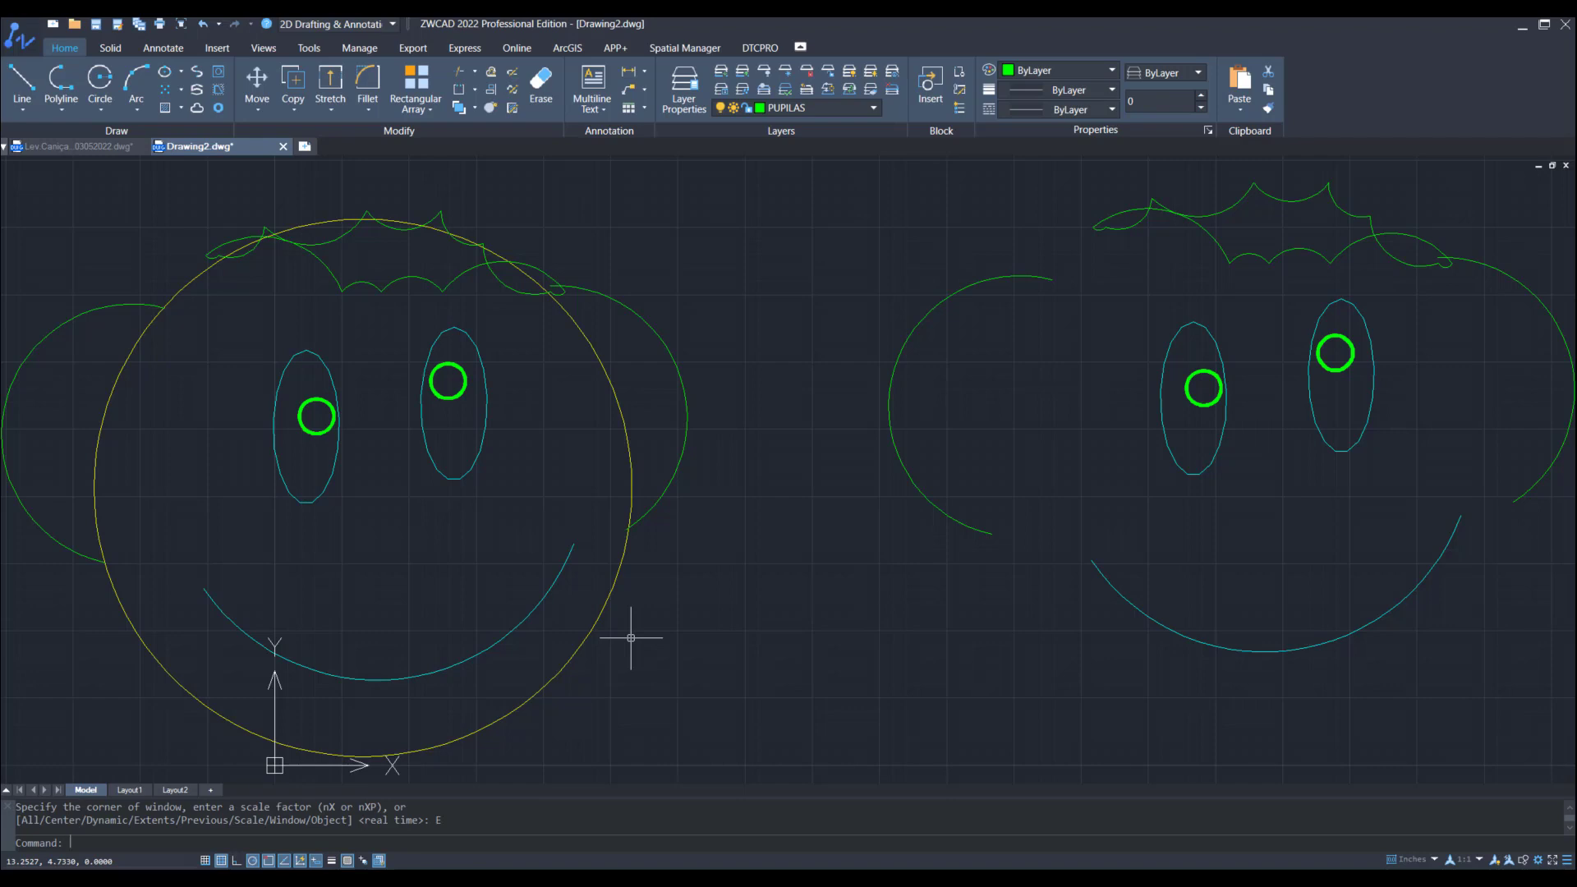
# Step: View the empty area around the frozen distant nose copy, and zoom to the drawing extents again
pyautogui.scroll(-4, 630, 637)
pyautogui.scroll(3, 943, 382)
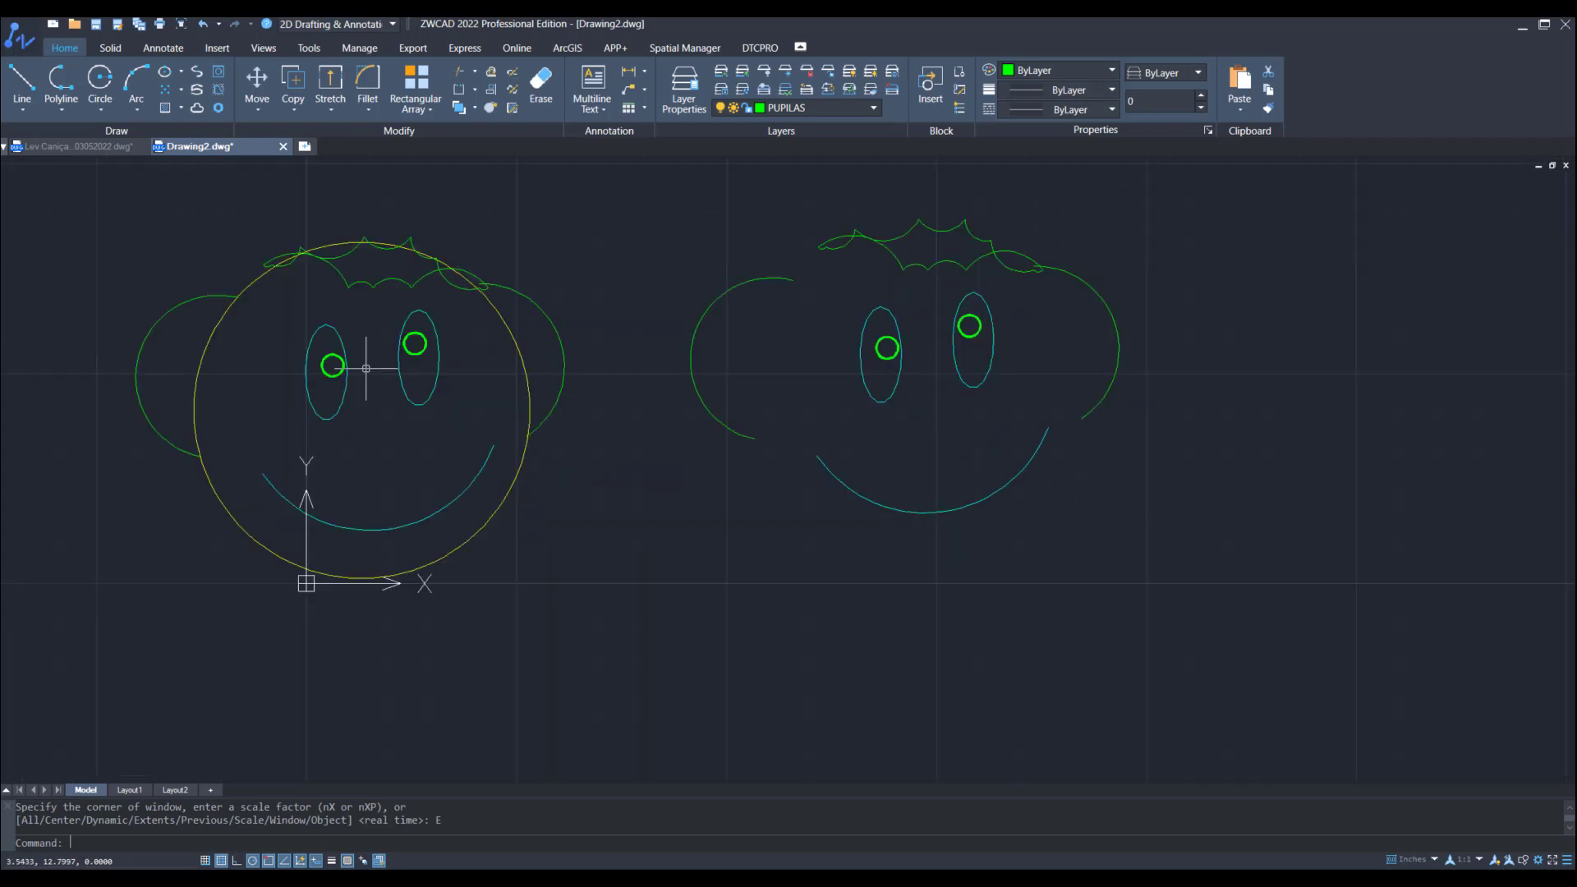
pyautogui.scroll(-4, 818, 484)
pyautogui.moveTo(936, 508)
pyautogui.mouseDown(button='middle')
pyautogui.moveTo(747, 565)
pyautogui.moveTo(335, 745)
pyautogui.moveTo(369, 724)
pyautogui.mouseUp(button='middle')
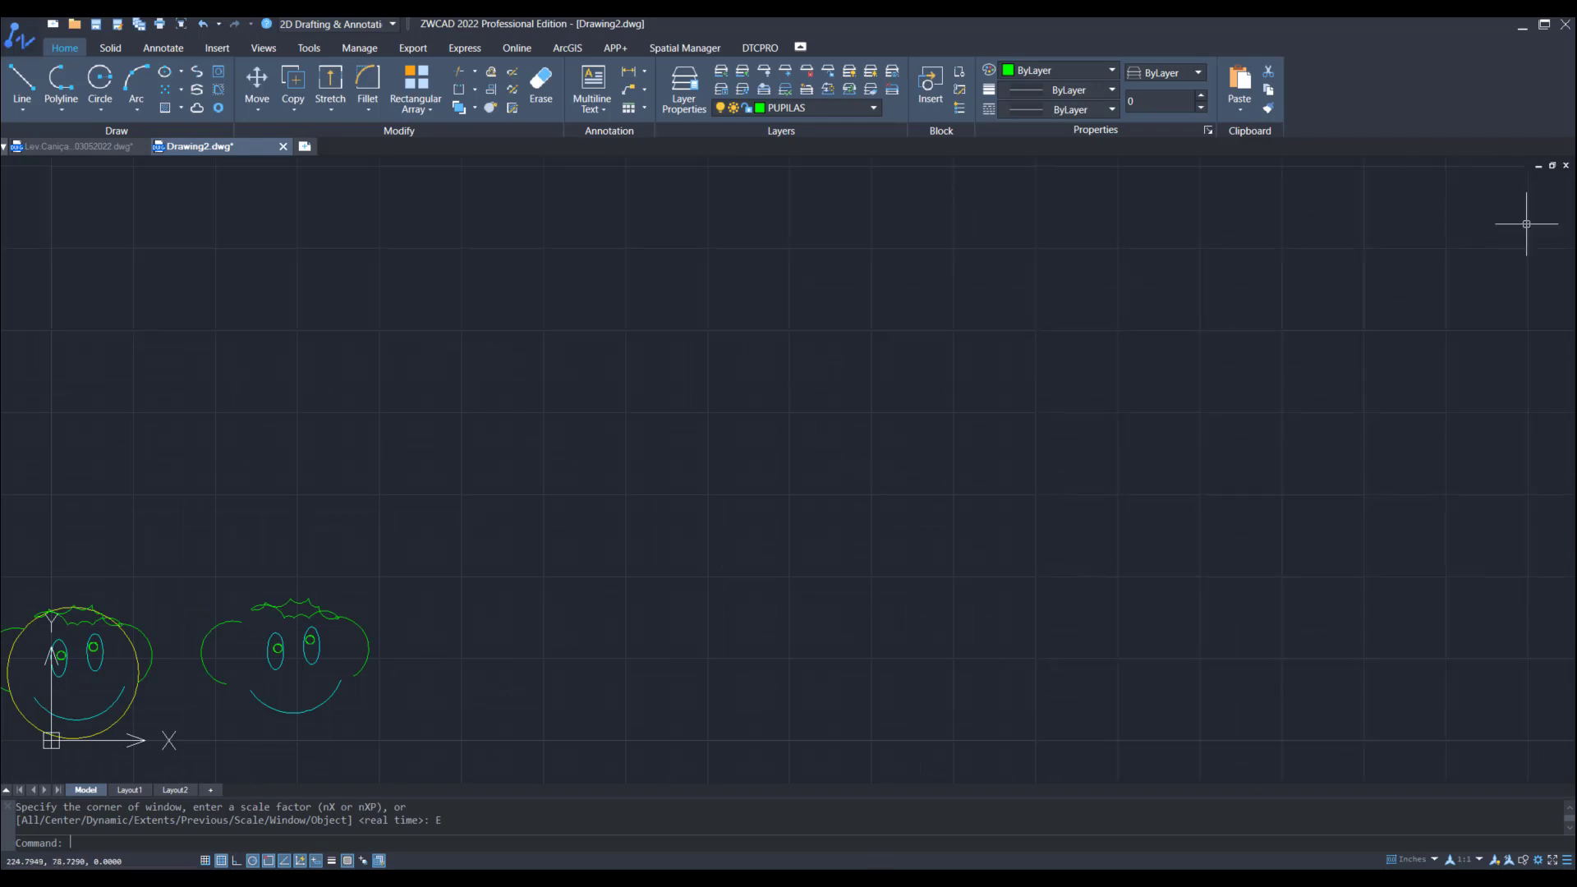
pyautogui.write('Z')
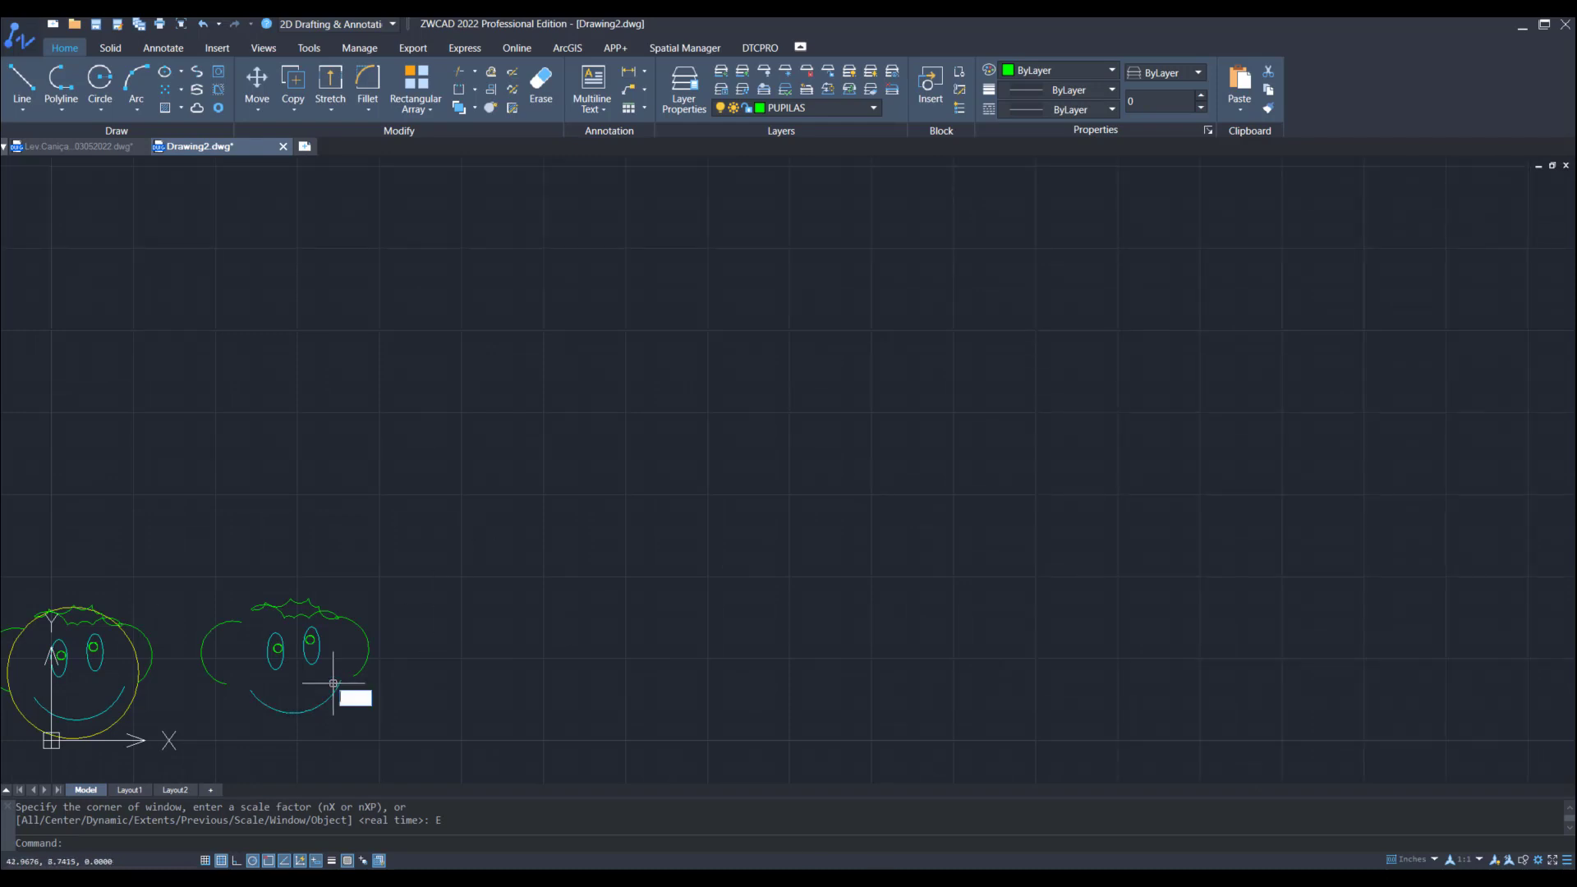
pyautogui.press('Return')
pyautogui.write('E')
pyautogui.press('Return')
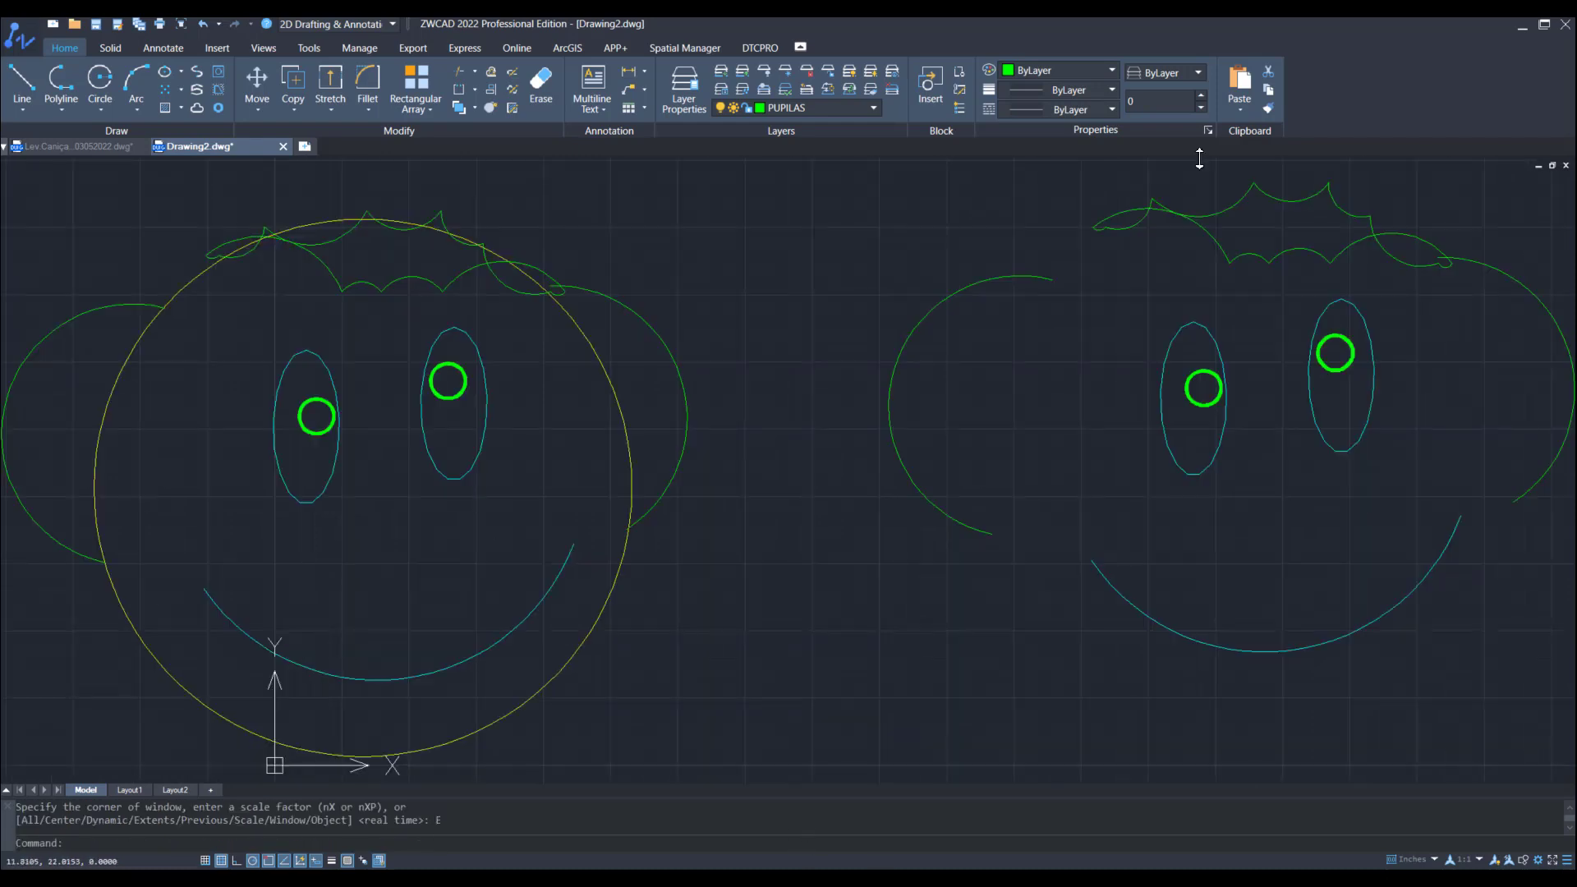
# Step: Thaw the NARIZ layer to bring the noses back
pyautogui.click(791, 107)
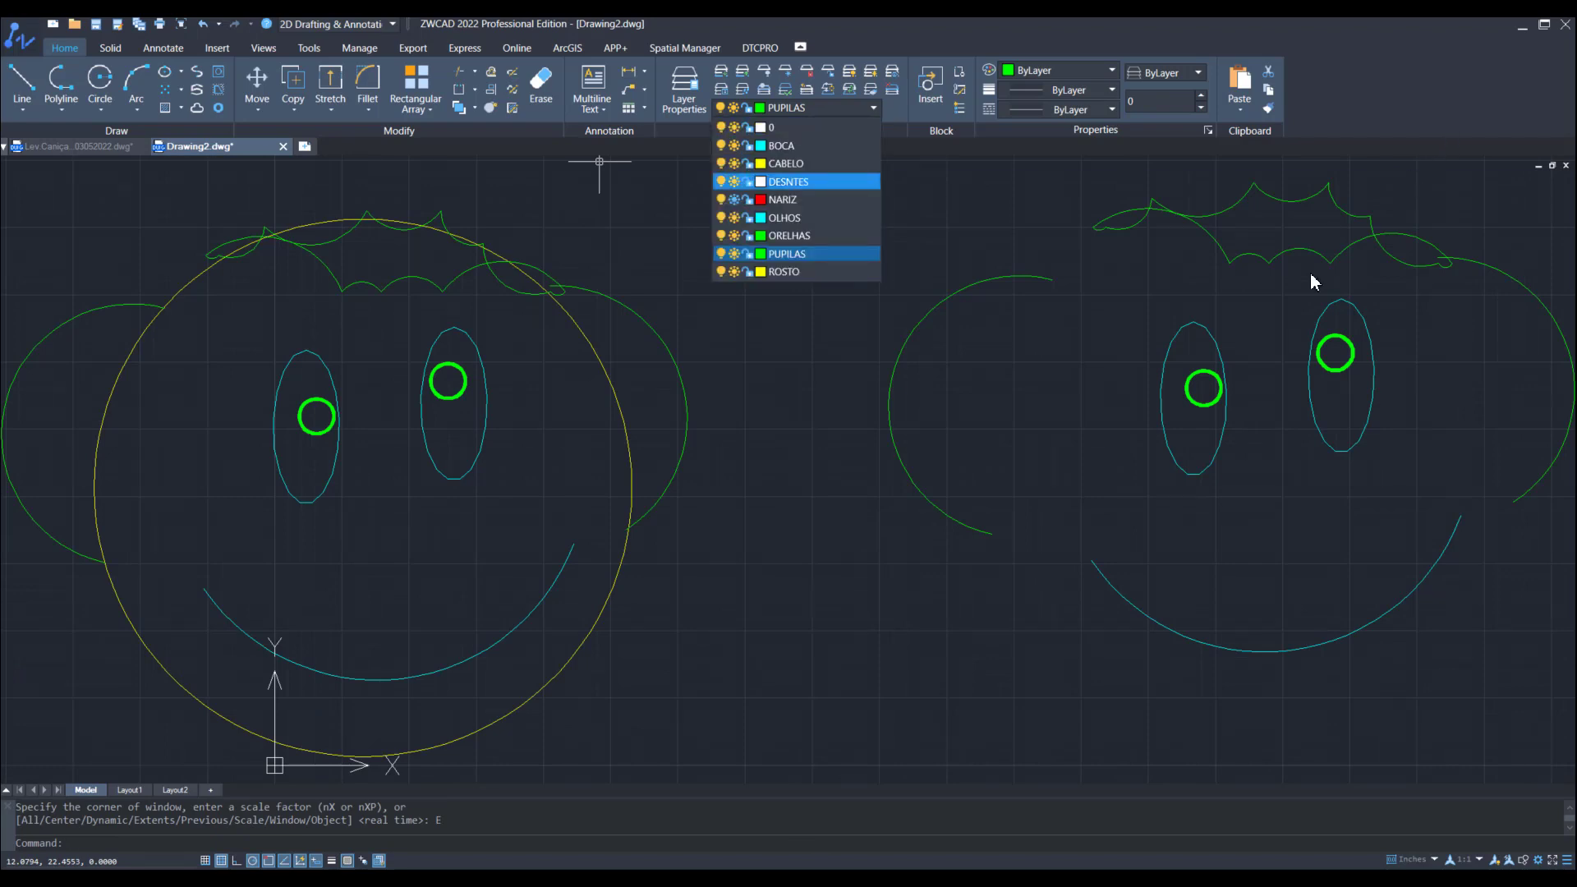
pyautogui.click(721, 199)
pyautogui.scroll(-2, 1347, 524)
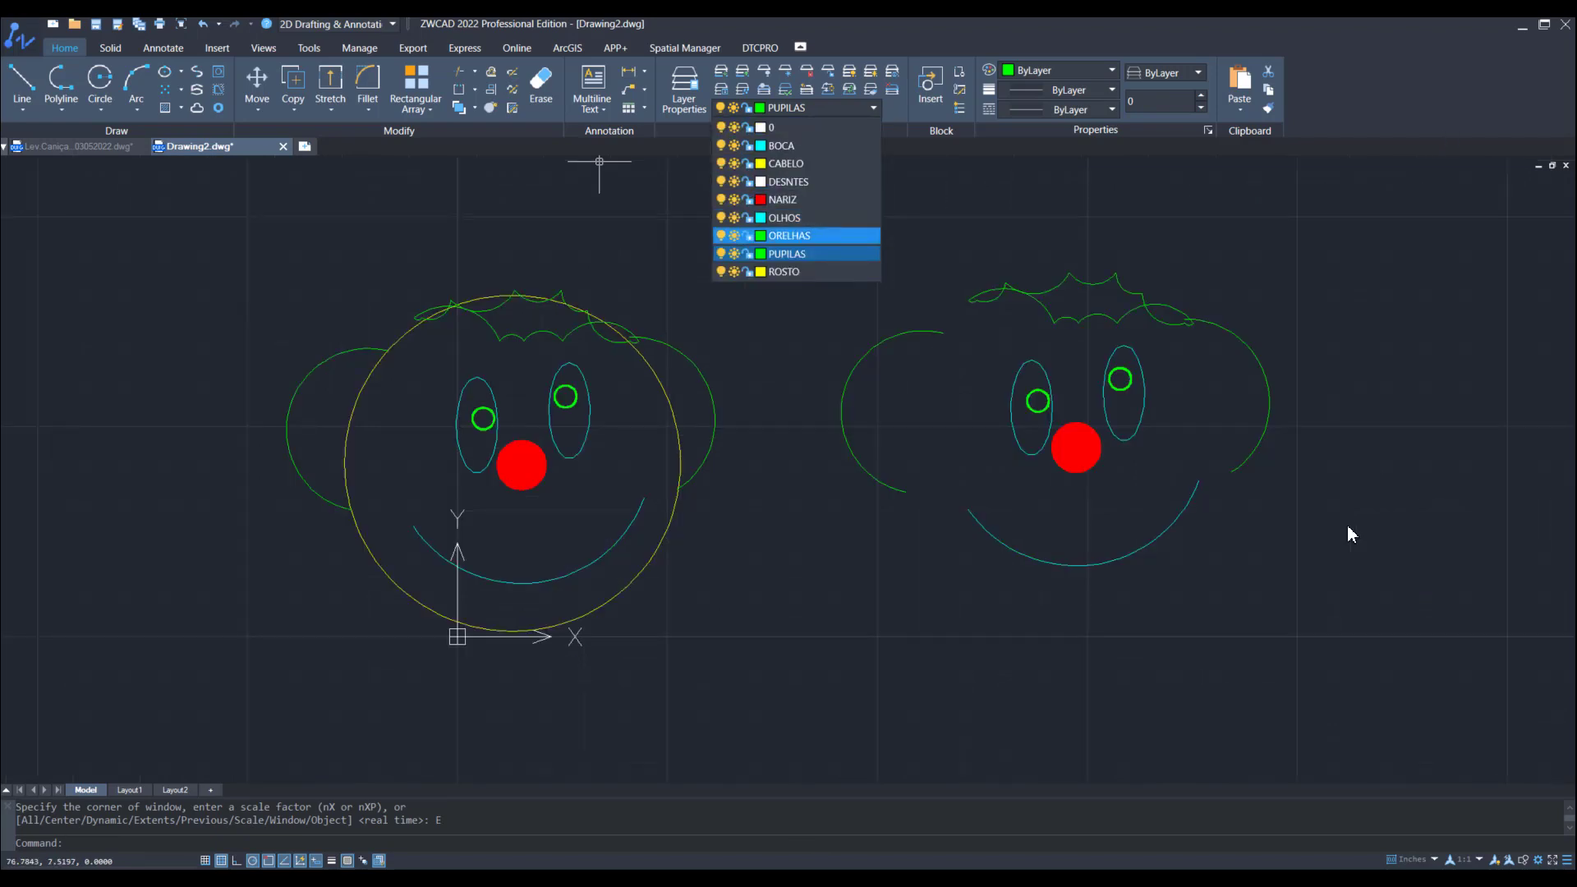
# Step: Zoom to the drawing extents with the NARIZ layer thawed, and view the distant nose copy and the two faces
pyautogui.write('z')
pyautogui.press('Return')
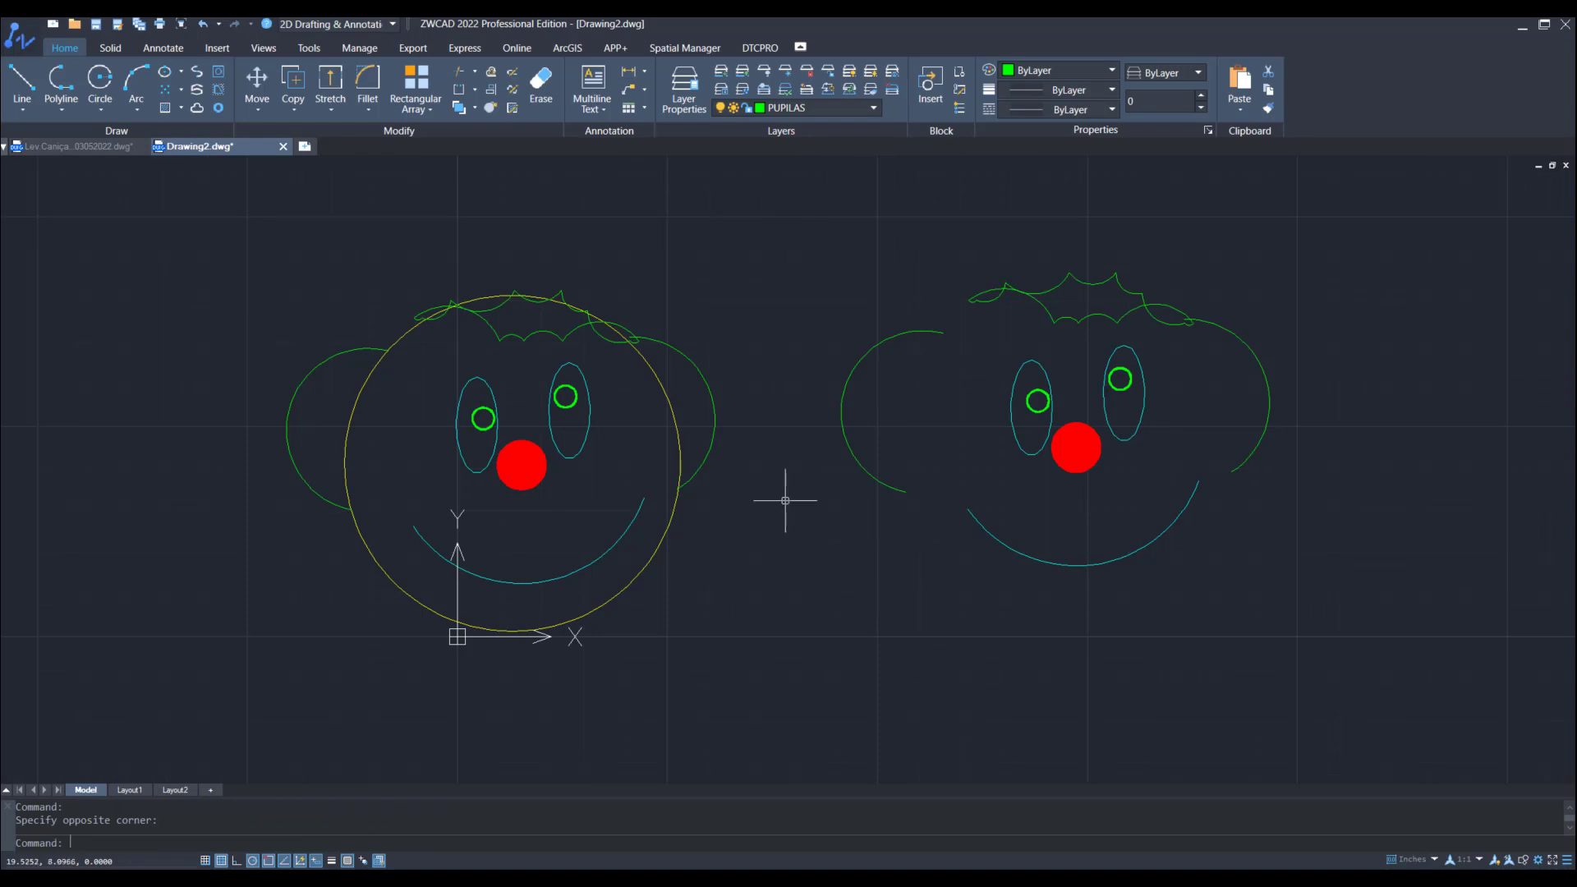
pyautogui.write('E')
pyautogui.press('Return')
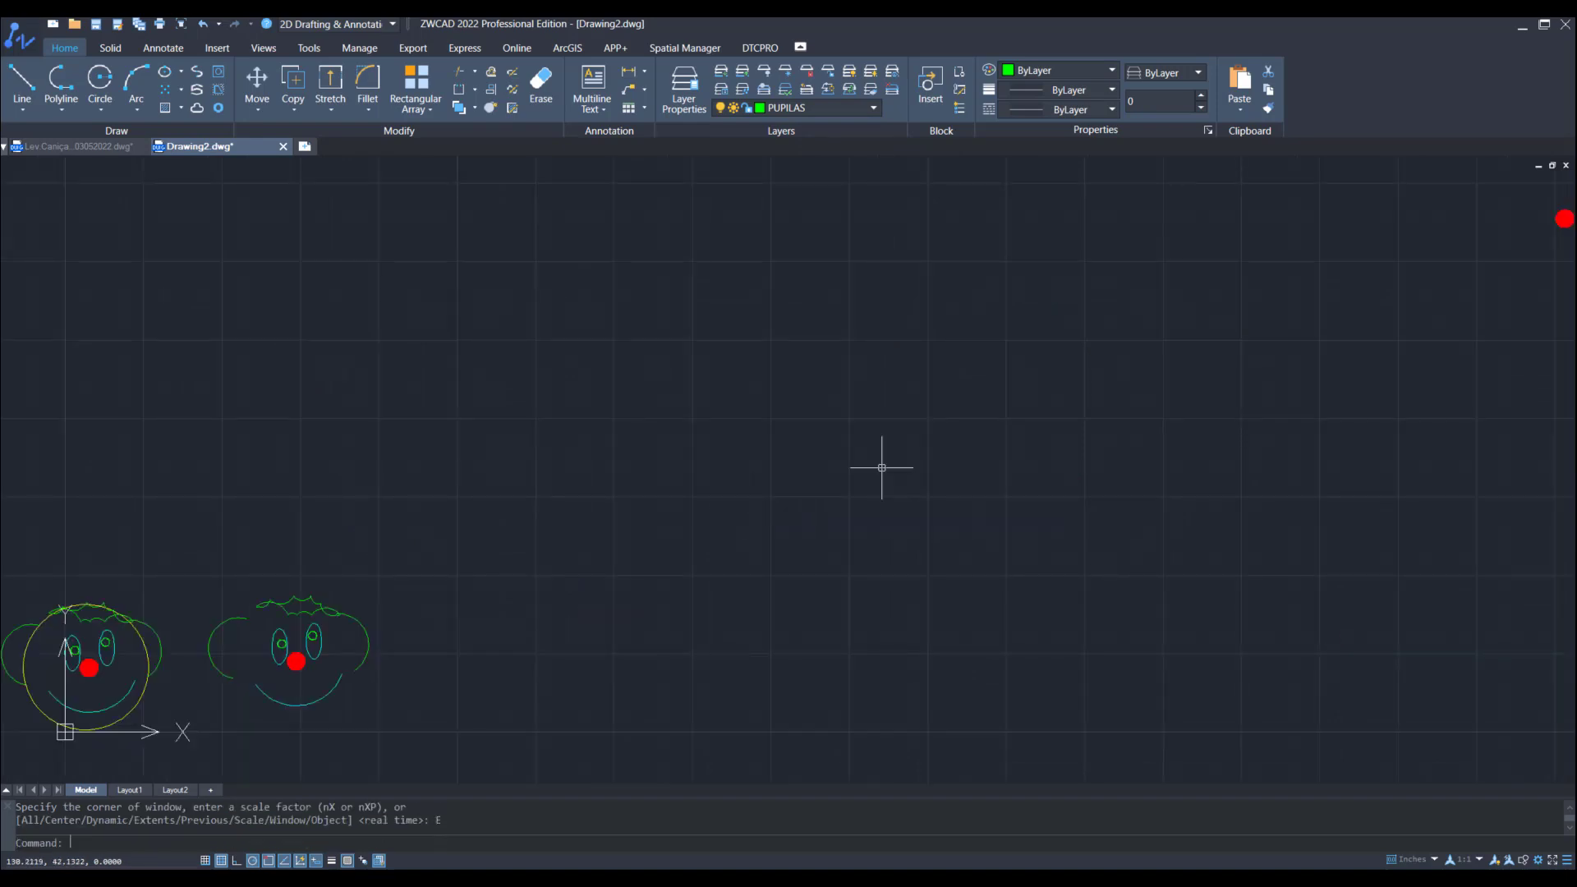
pyautogui.scroll(-2, 1331, 329)
pyautogui.moveTo(1331, 346); pyautogui.dragTo(1193, 373, button='middle')
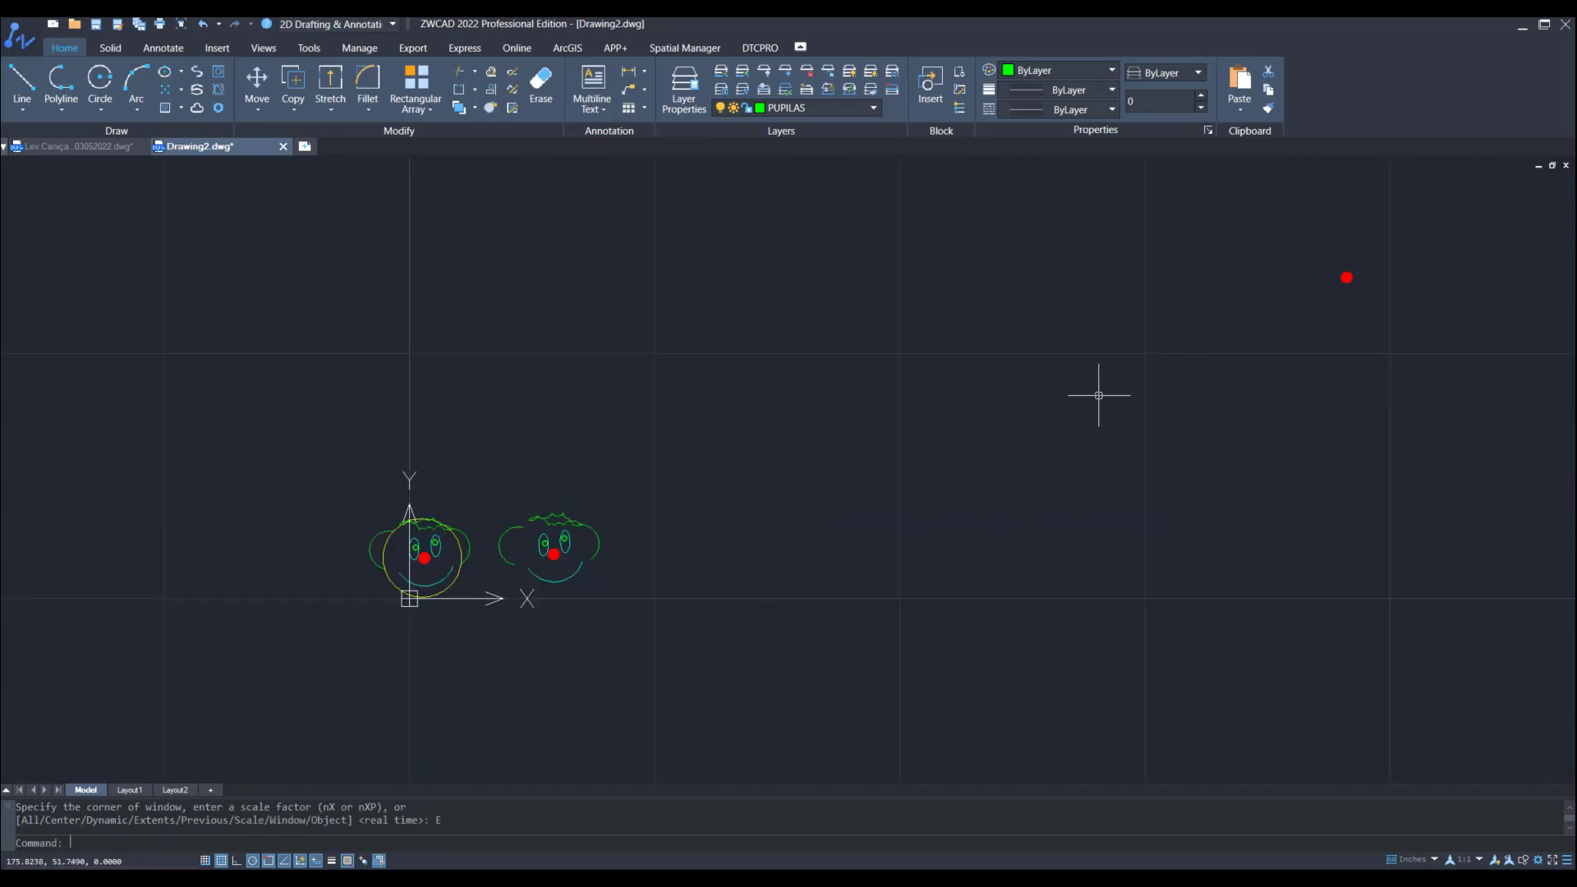
pyautogui.scroll(2, 434, 562)
pyautogui.scroll(5, 434, 562)
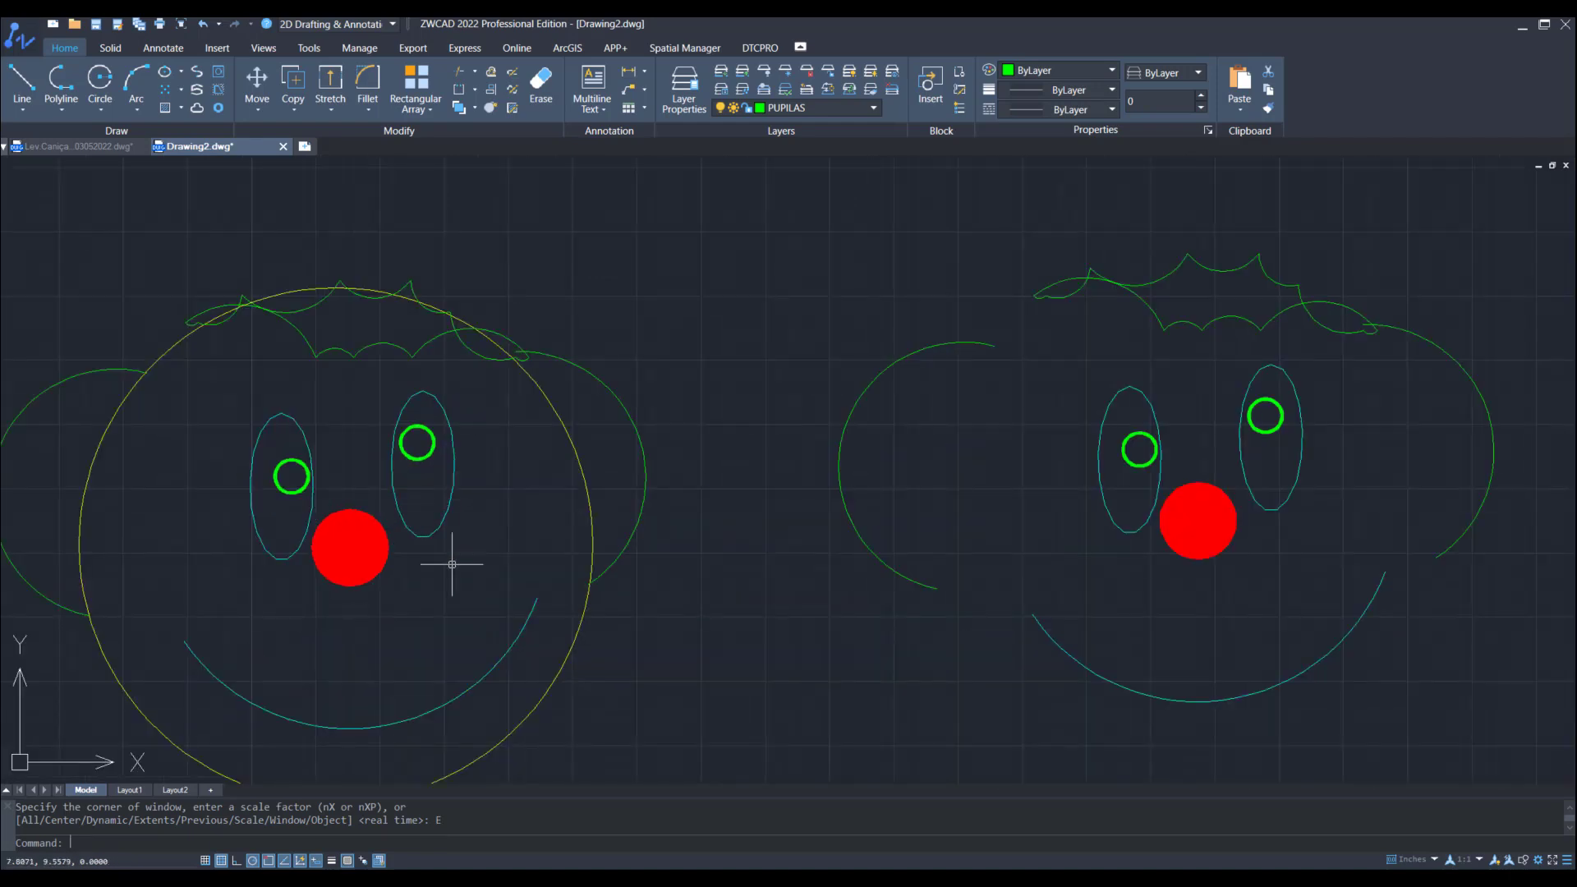
pyautogui.moveTo(1021, 656); pyautogui.dragTo(1089, 586, button='middle')
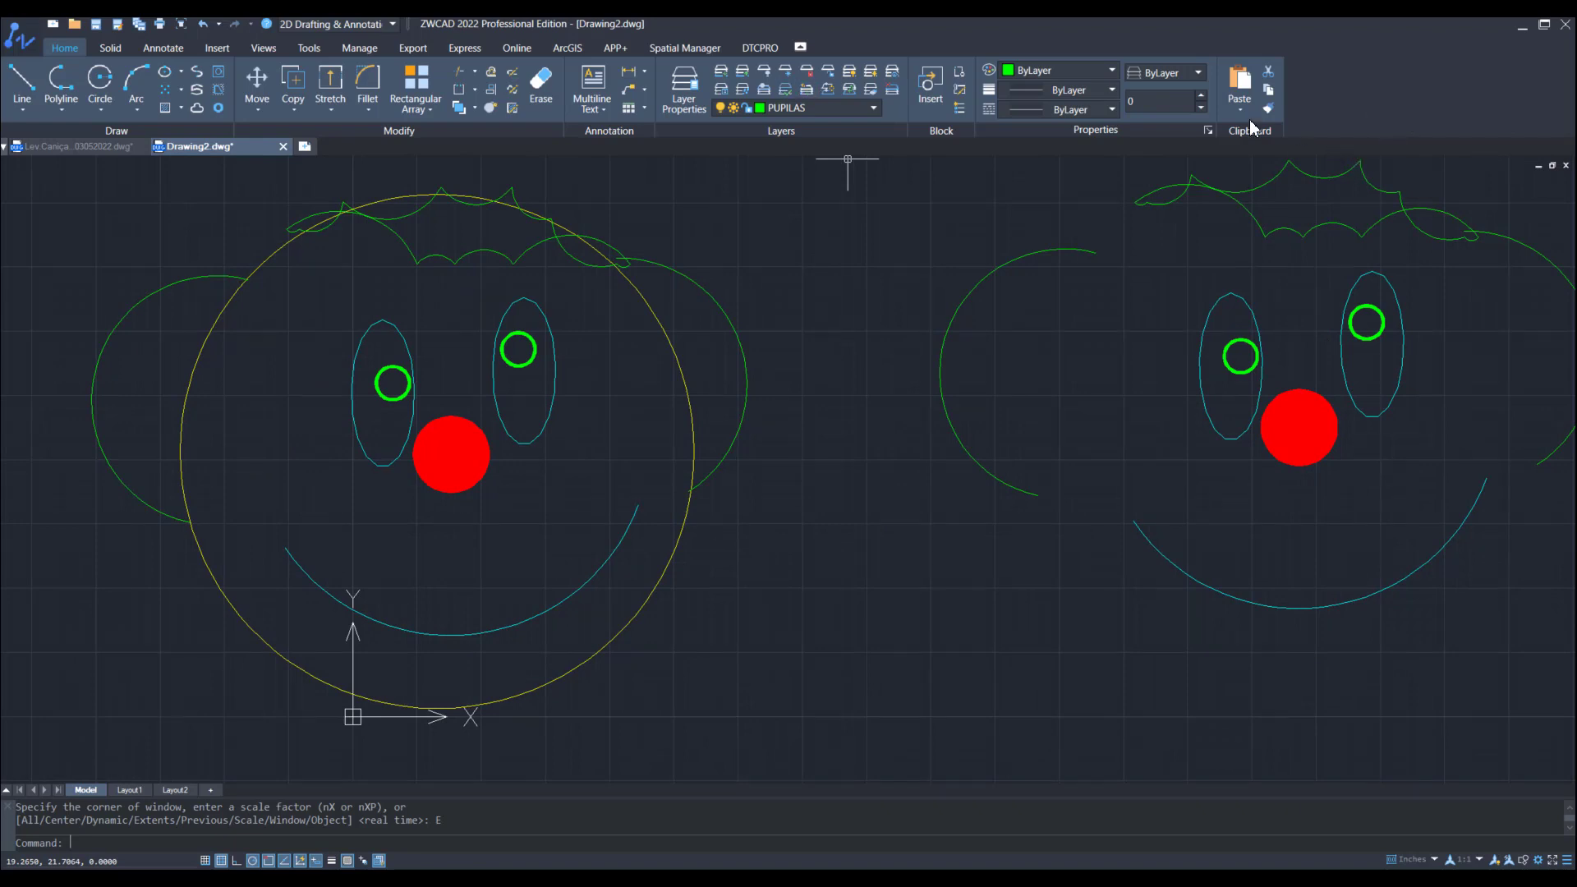
# Step: Change the NARIZ layer's colour to index colour 40 in the layer properties and close the layer manager
pyautogui.click(684, 89)
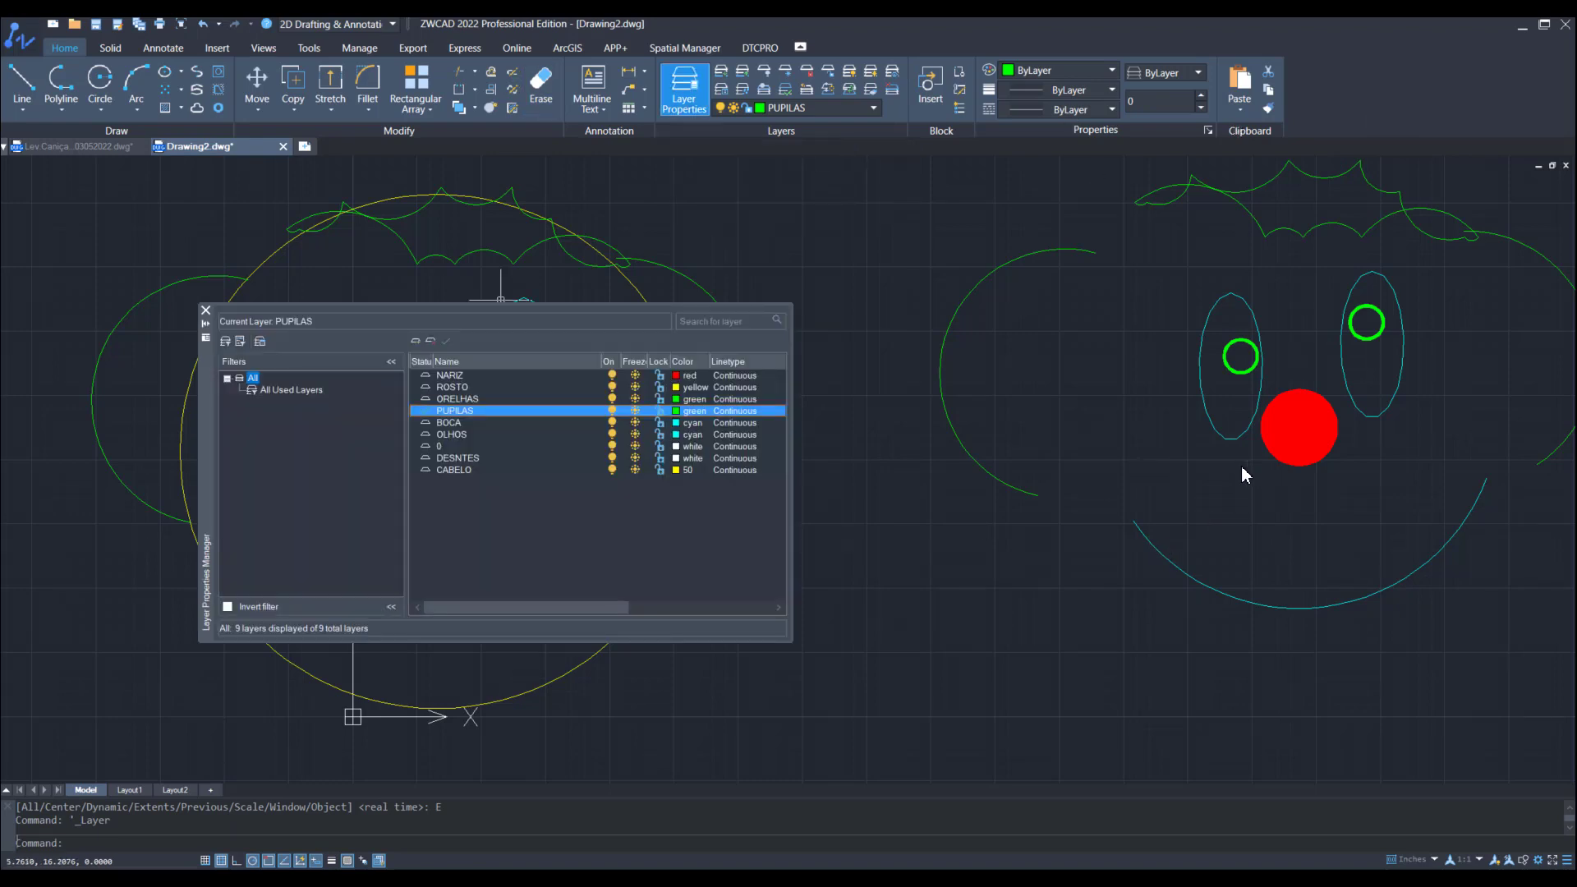
pyautogui.click(450, 376)
pyautogui.click(688, 375)
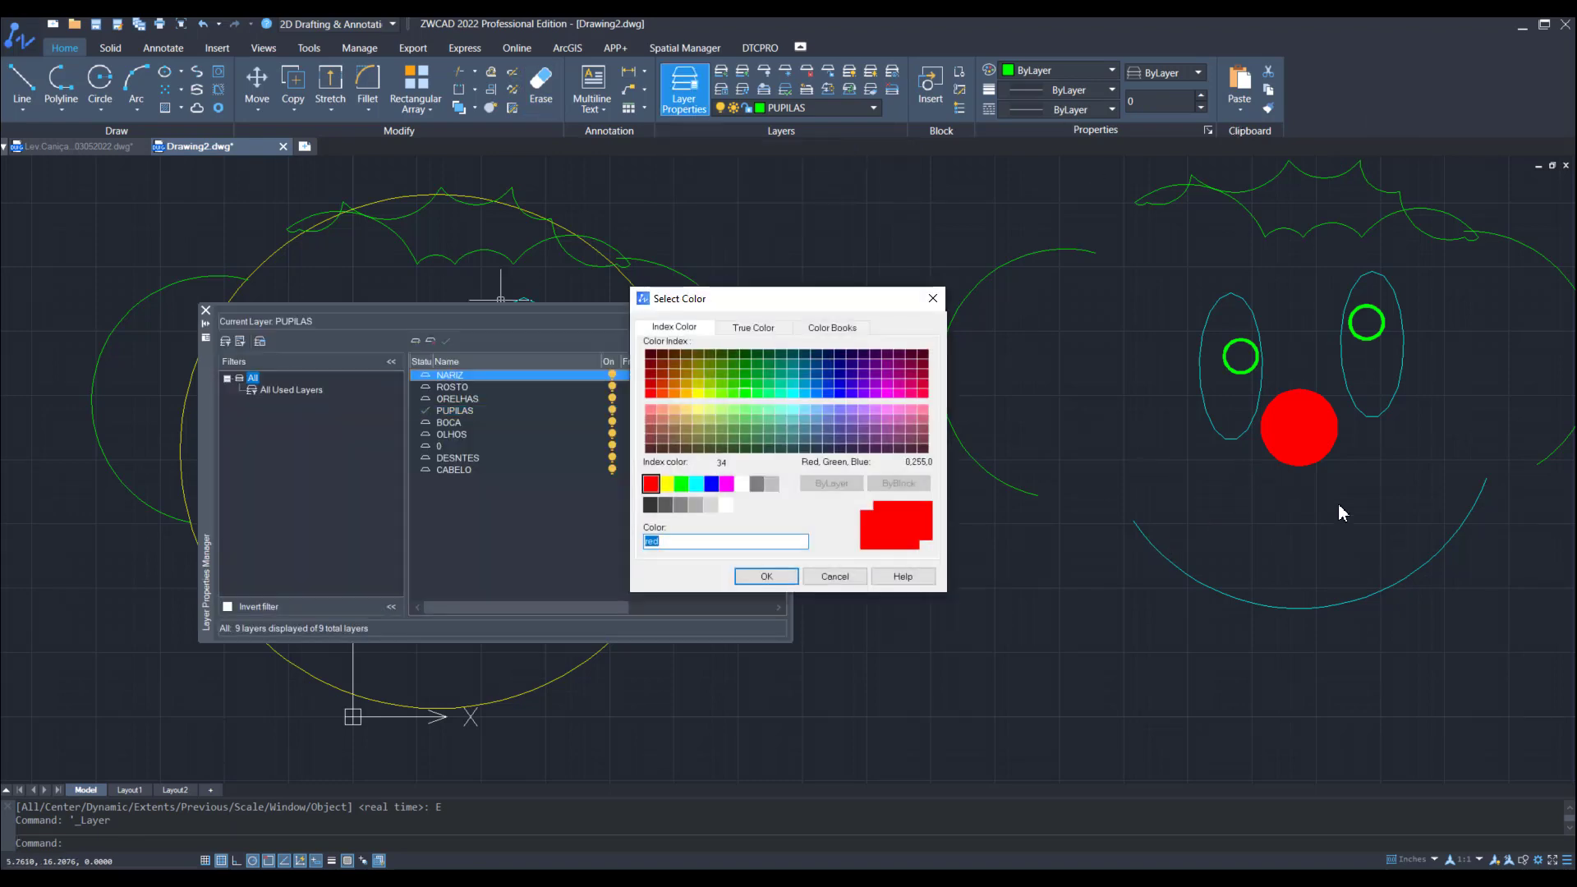
pyautogui.click(686, 394)
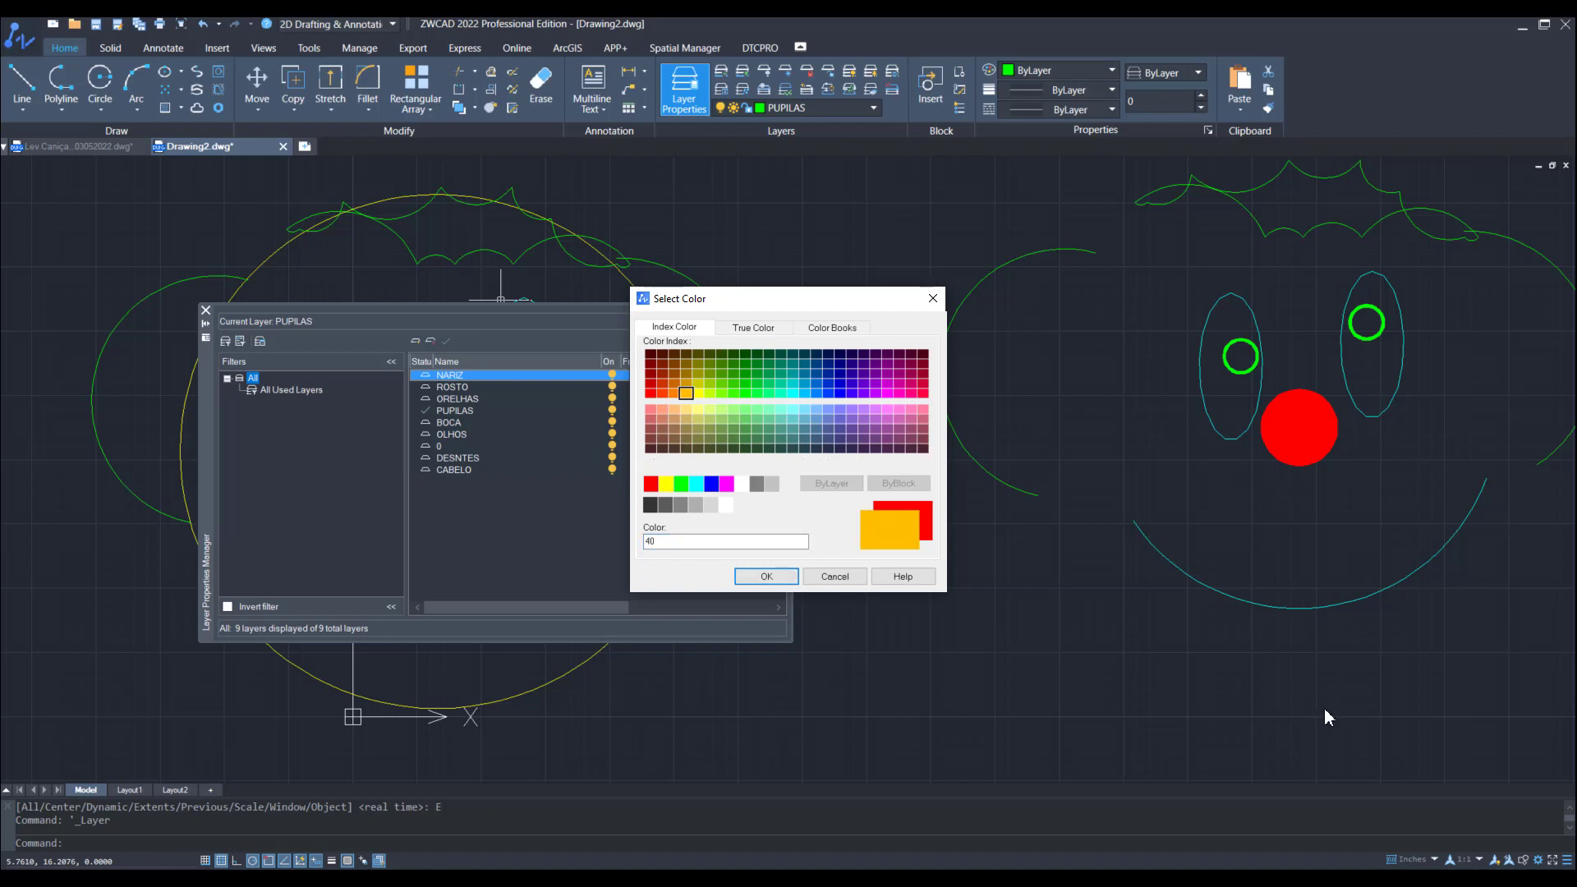
pyautogui.click(766, 576)
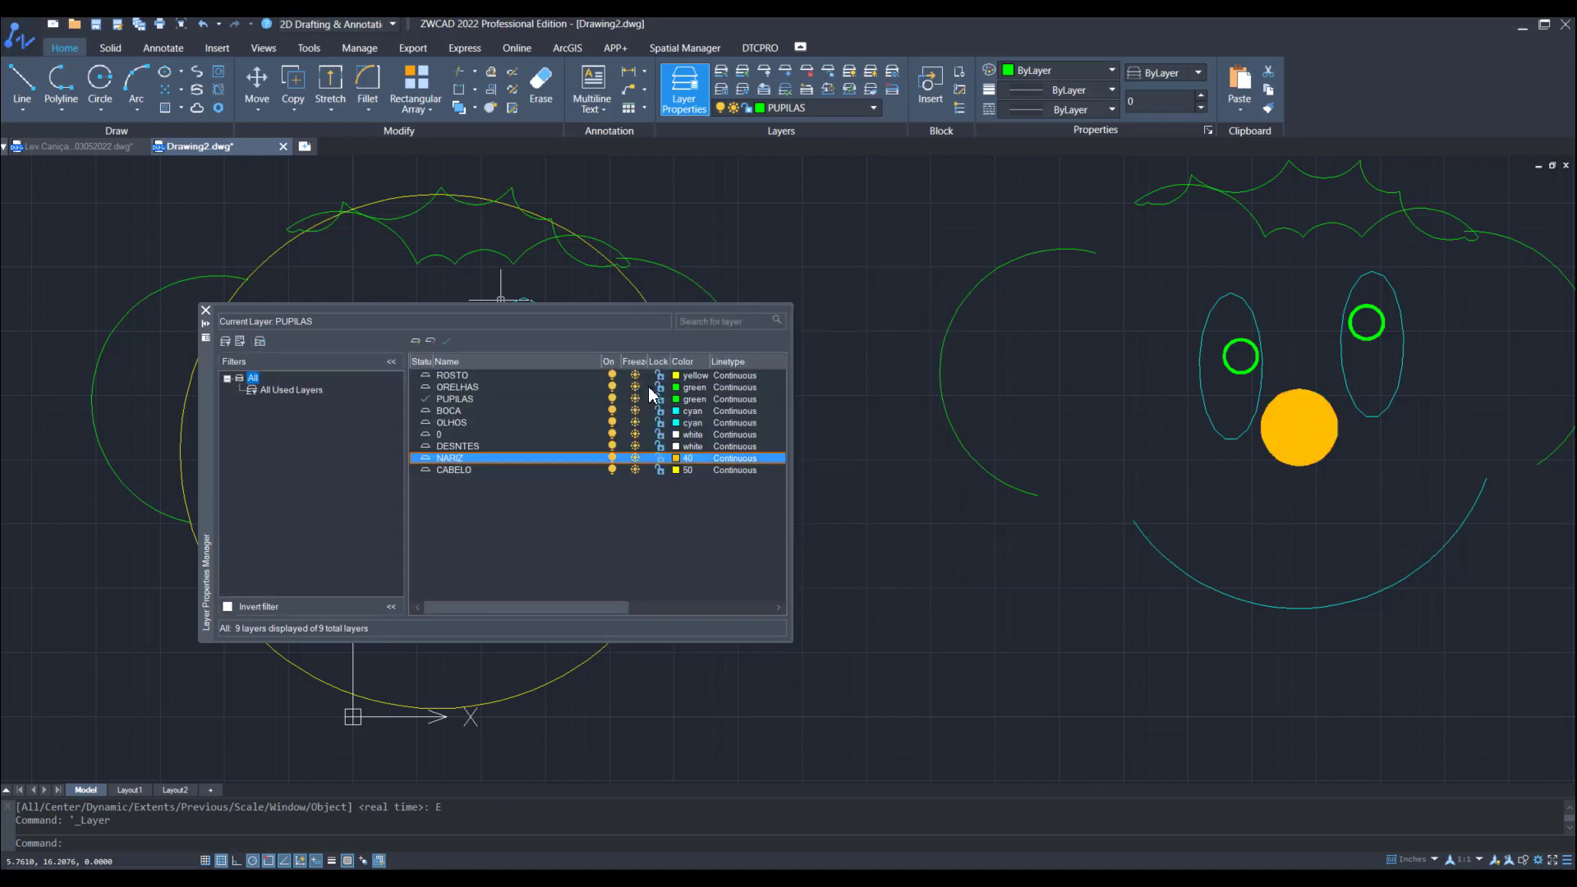
pyautogui.click(205, 309)
# Step: Examine the noses on both faces and the distant nose copy to check the NARIZ layer's new colour
pyautogui.scroll(-4, 961, 507)
pyautogui.scroll(-2, 986, 493)
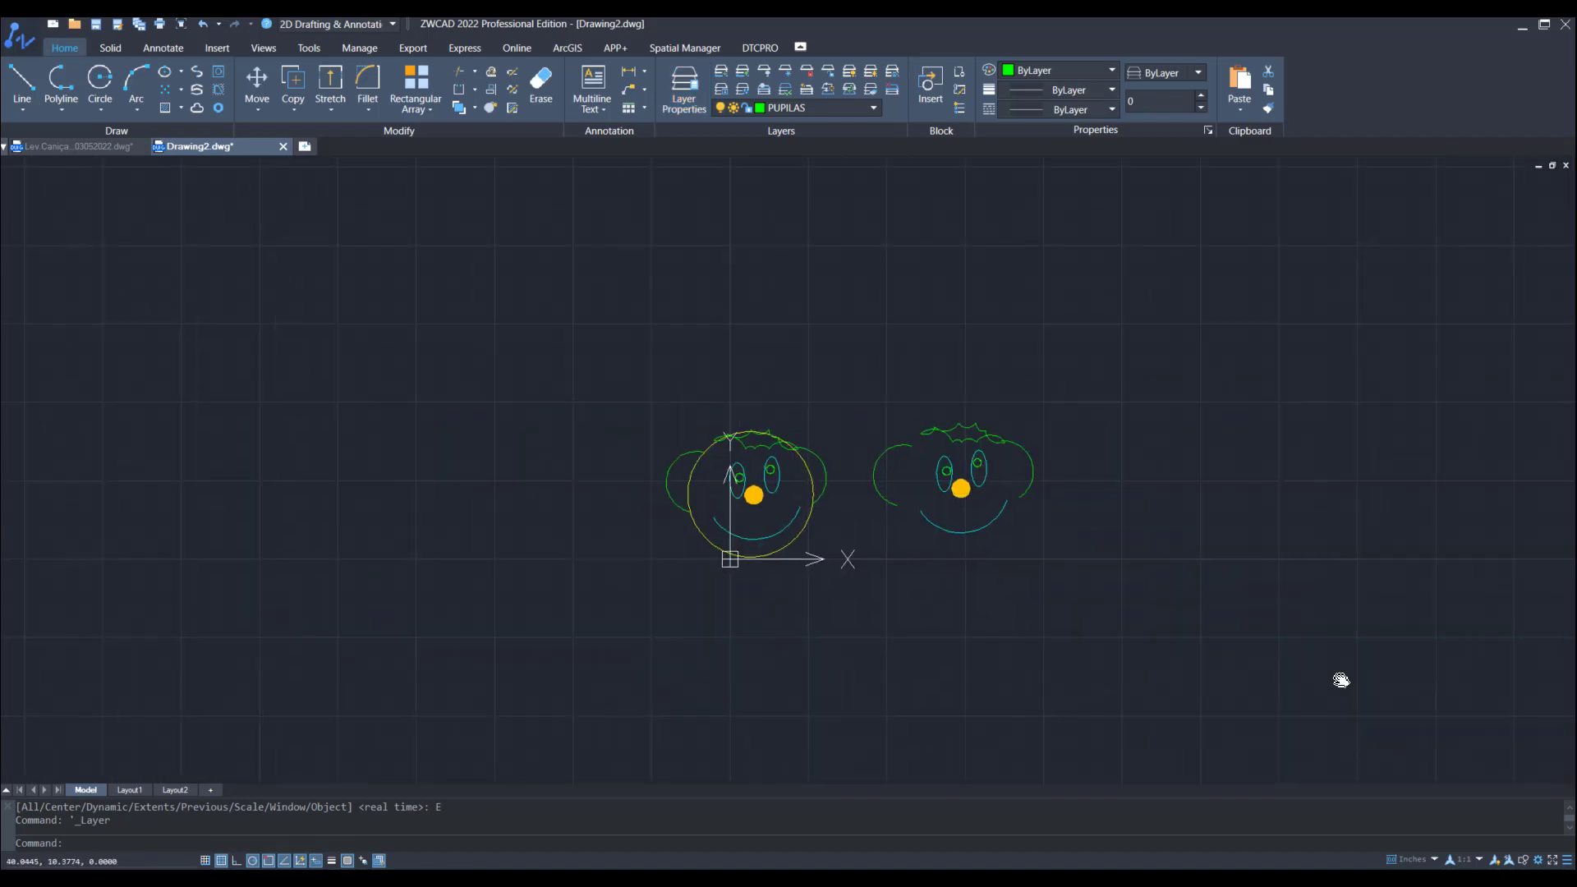
pyautogui.moveTo(1341, 679); pyautogui.dragTo(816, 722, button='middle')
pyautogui.scroll(-2, 590, 506)
pyautogui.scroll(1, 994, 371)
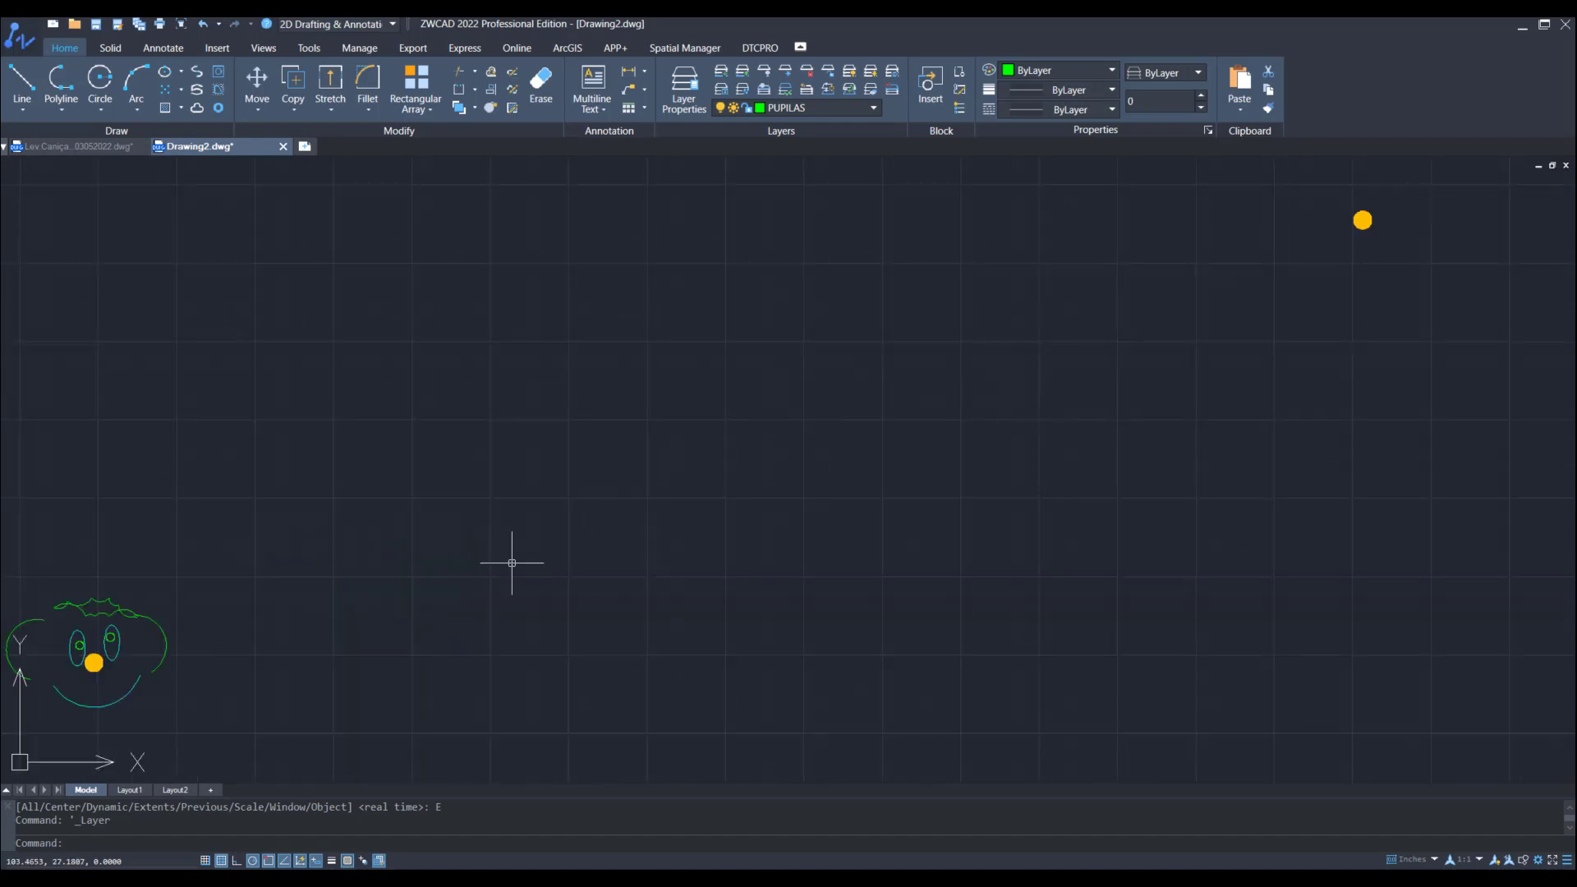
pyautogui.moveTo(485, 574); pyautogui.dragTo(1221, 365, button='middle')
pyautogui.scroll(2, 825, 477)
pyautogui.moveTo(815, 436); pyautogui.dragTo(946, 448, button='middle')
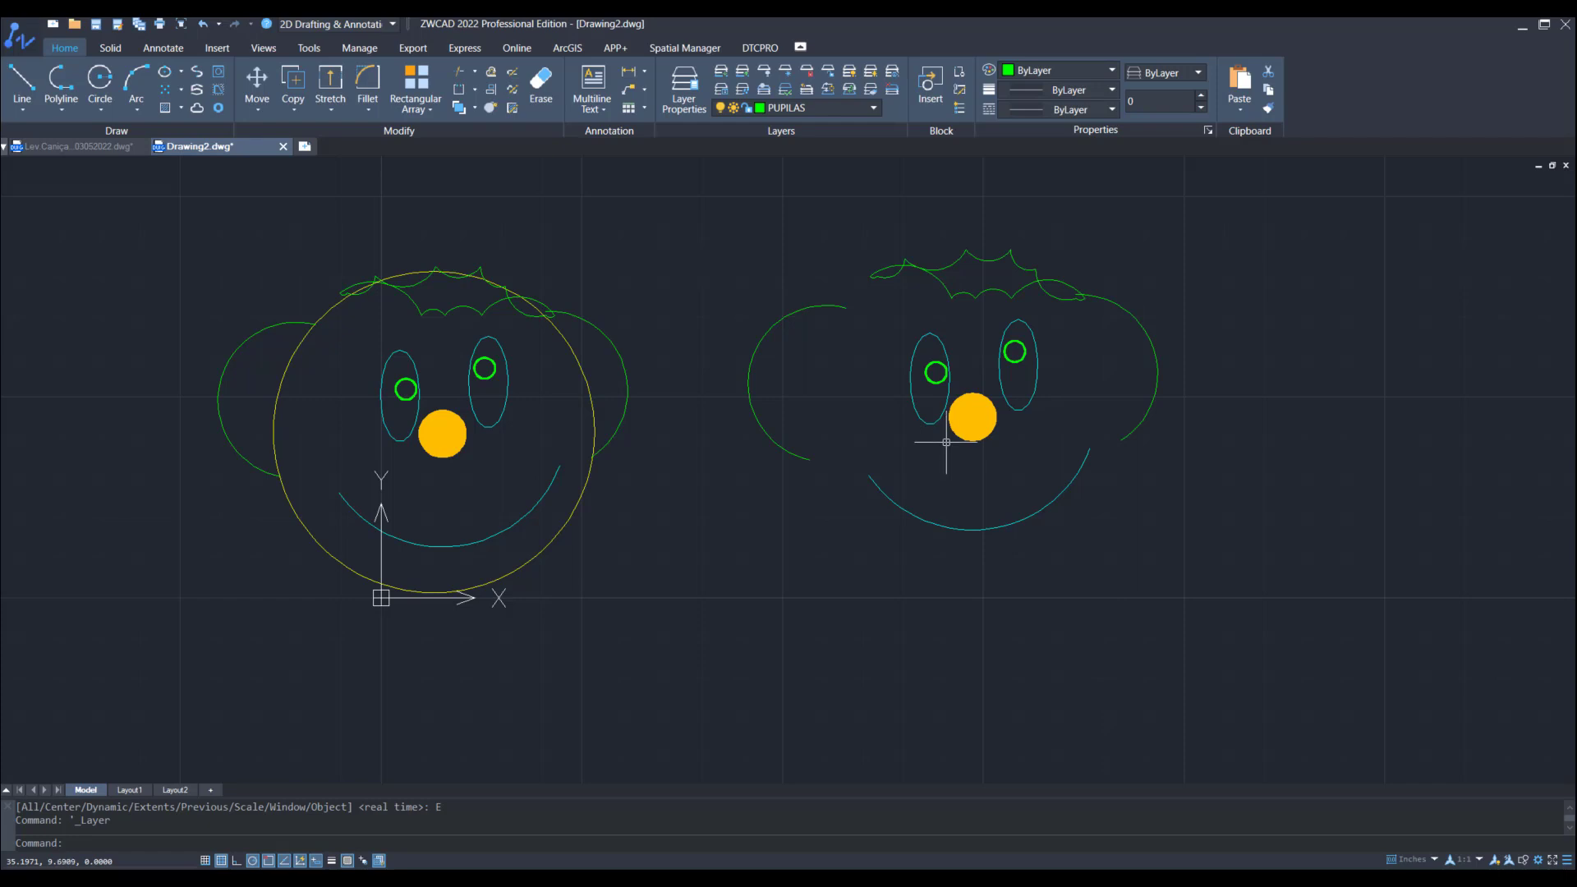
pyautogui.scroll(4, 184, 637)
pyautogui.scroll(-2, 429, 568)
pyautogui.moveTo(1142, 623)
pyautogui.mouseDown(button='middle')
pyautogui.moveTo(806, 838)
pyautogui.moveTo(854, 817)
pyautogui.mouseUp(button='middle')
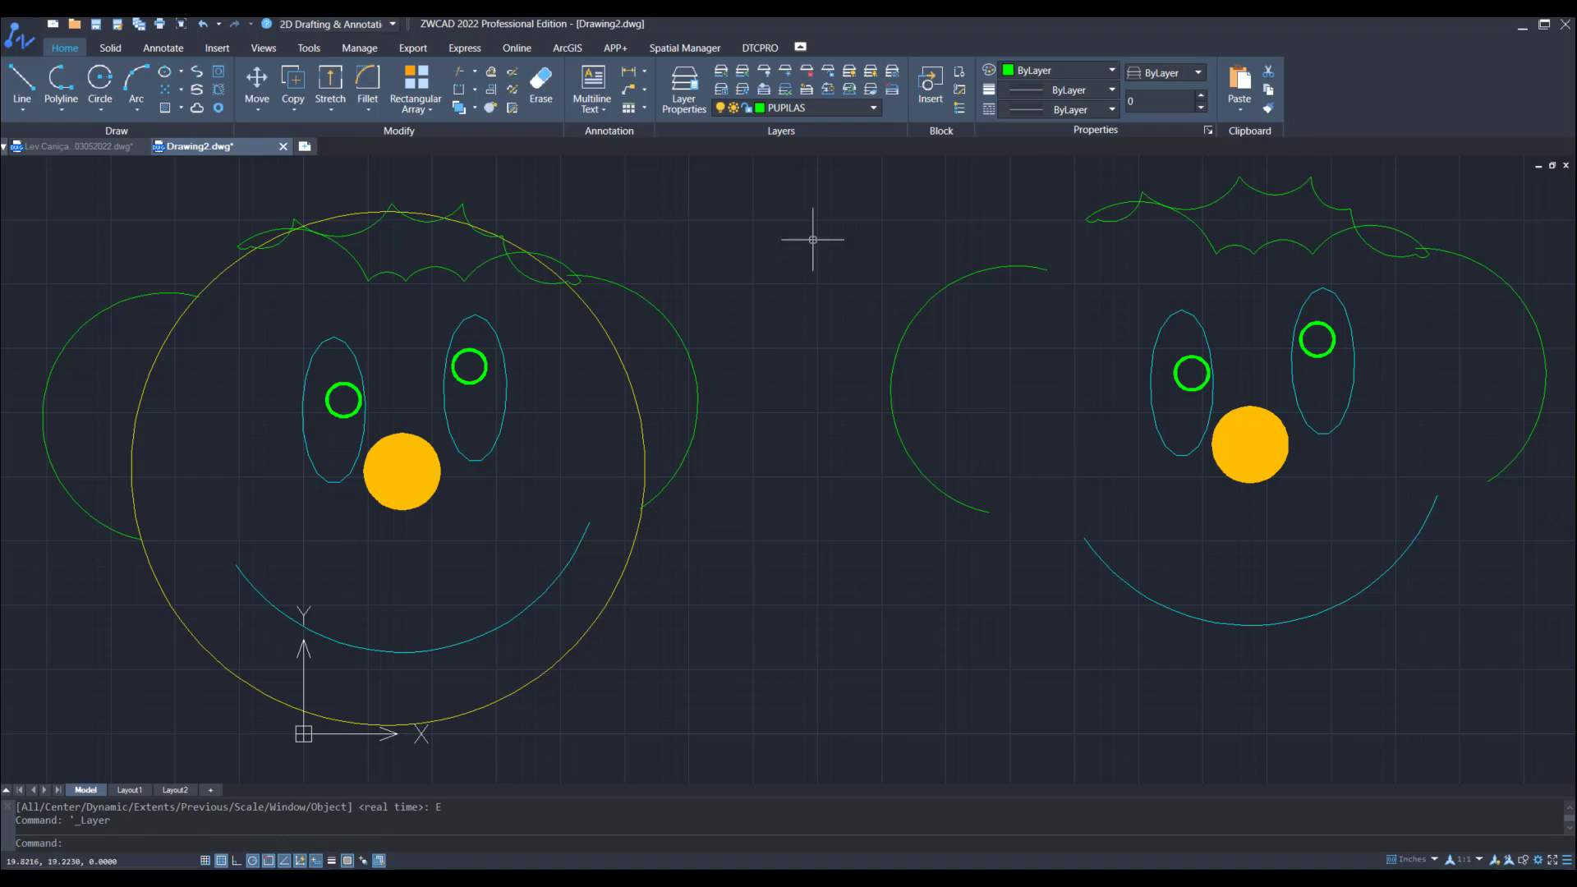
# Step: Open the list of the drawing's layers
pyautogui.click(859, 107)
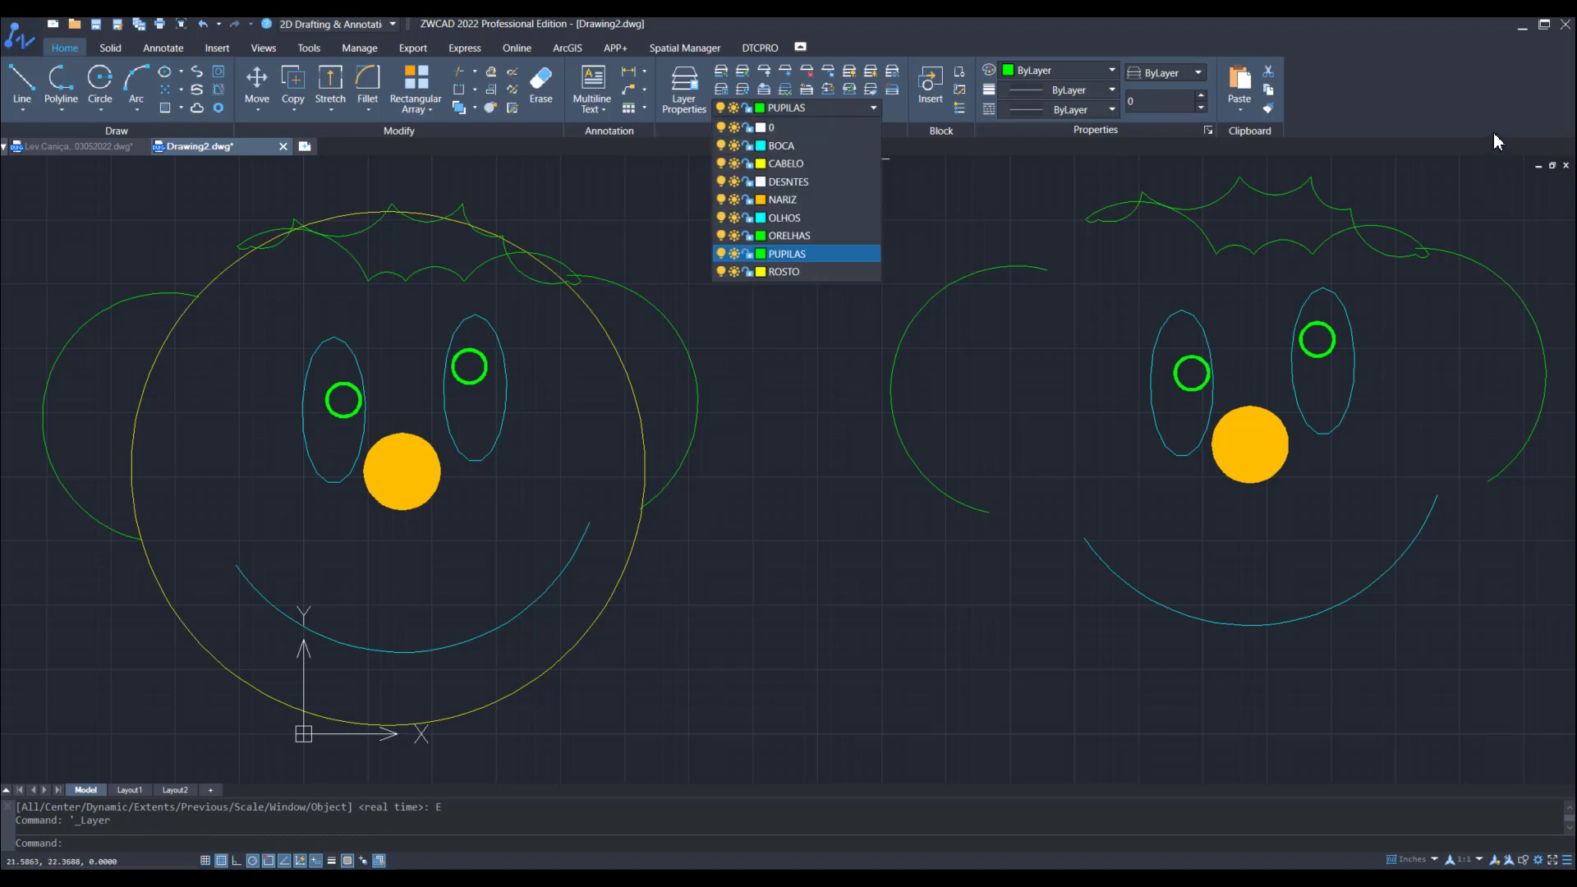